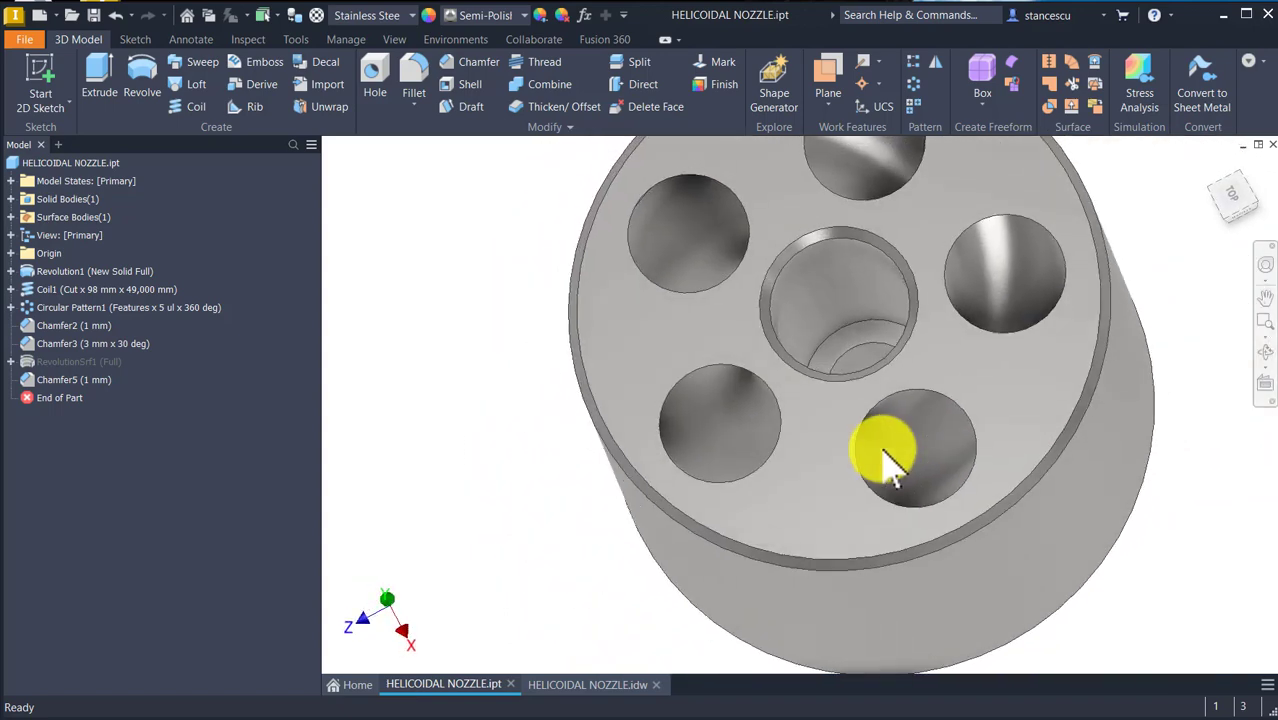
Examine the finished helicoidal nozzle part from several angles and open its dimensioned drawing, HELICOIDAL NOZZLE.idw.
{"action": "key", "text": "F6"}
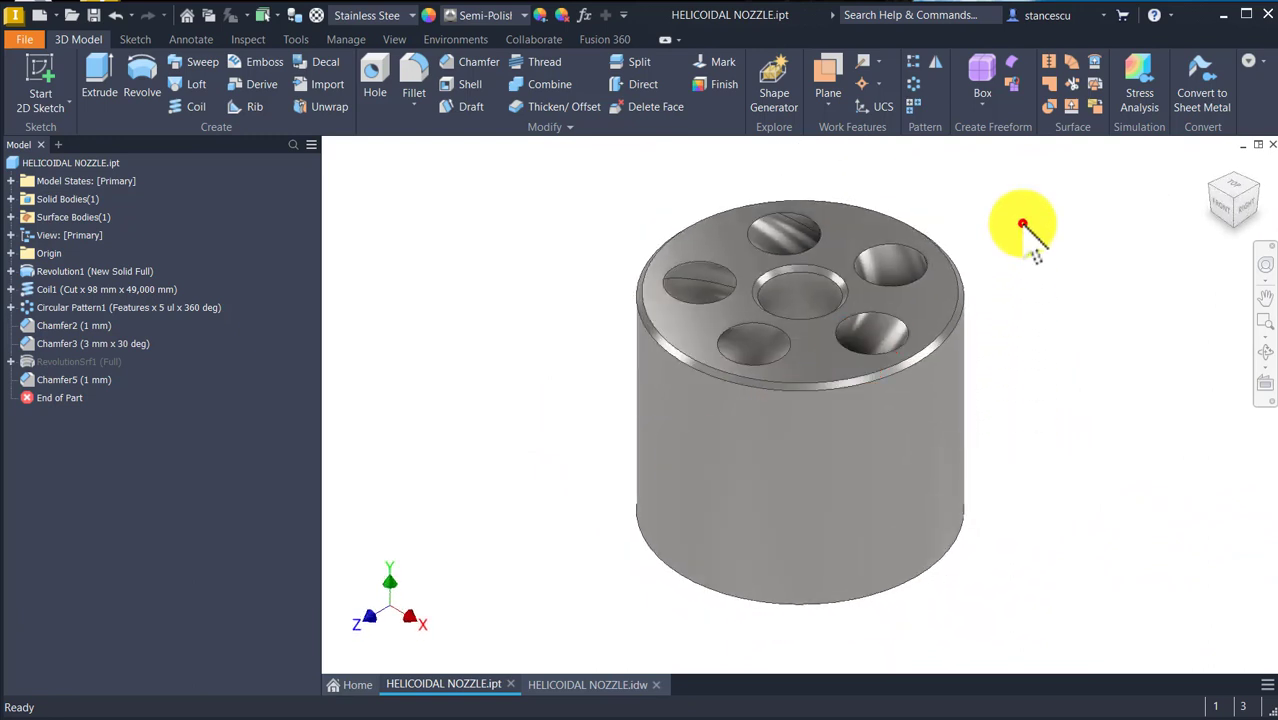
{"action": "left_click", "coordinate": [1022, 224]}
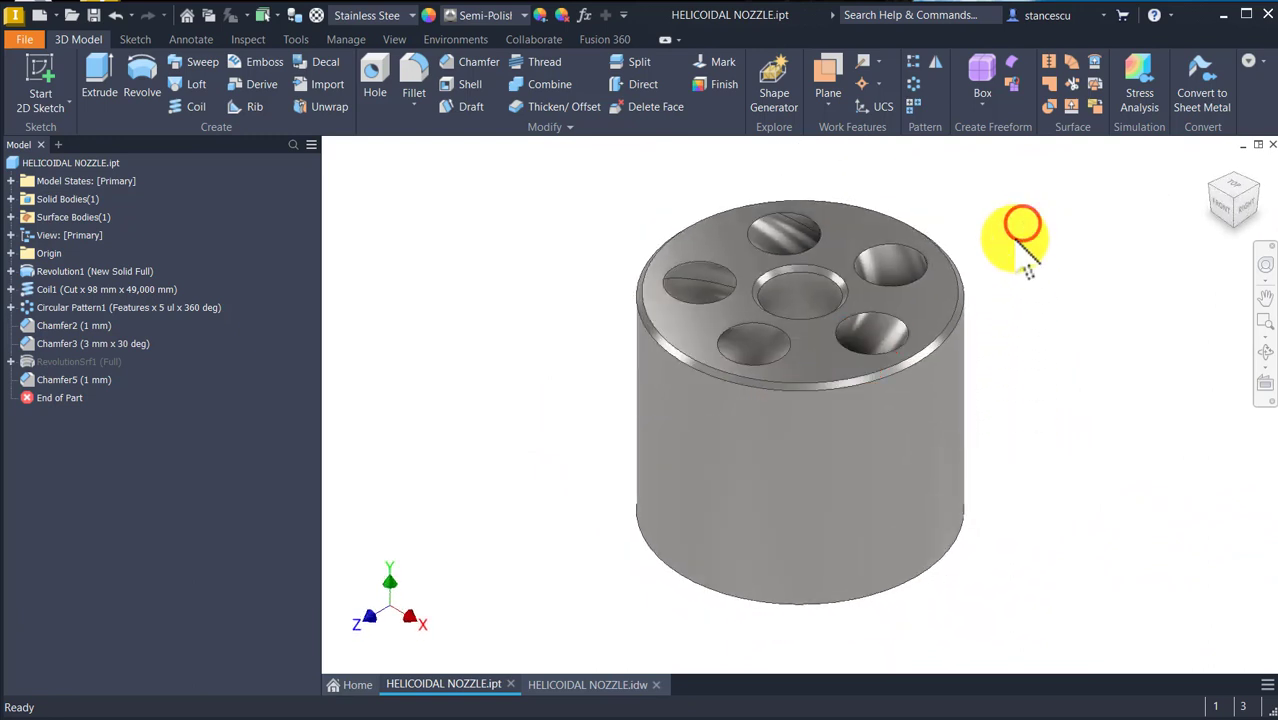
{"action": "left_click", "coordinate": [887, 356]}
{"action": "middle_click_drag", "start_coordinate": [1040, 244], "coordinate": [1071, 265], "text": "shift"}
{"action": "key", "text": "F6"}
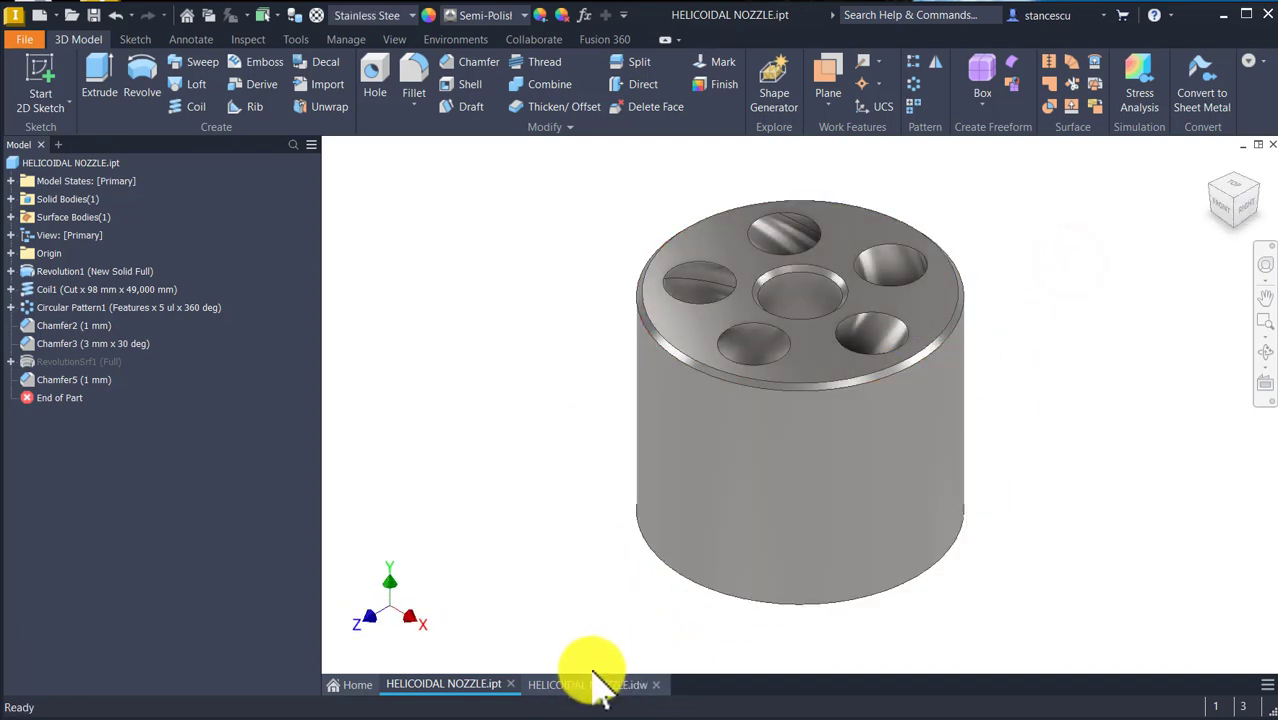
{"action": "left_click", "coordinate": [596, 685]}
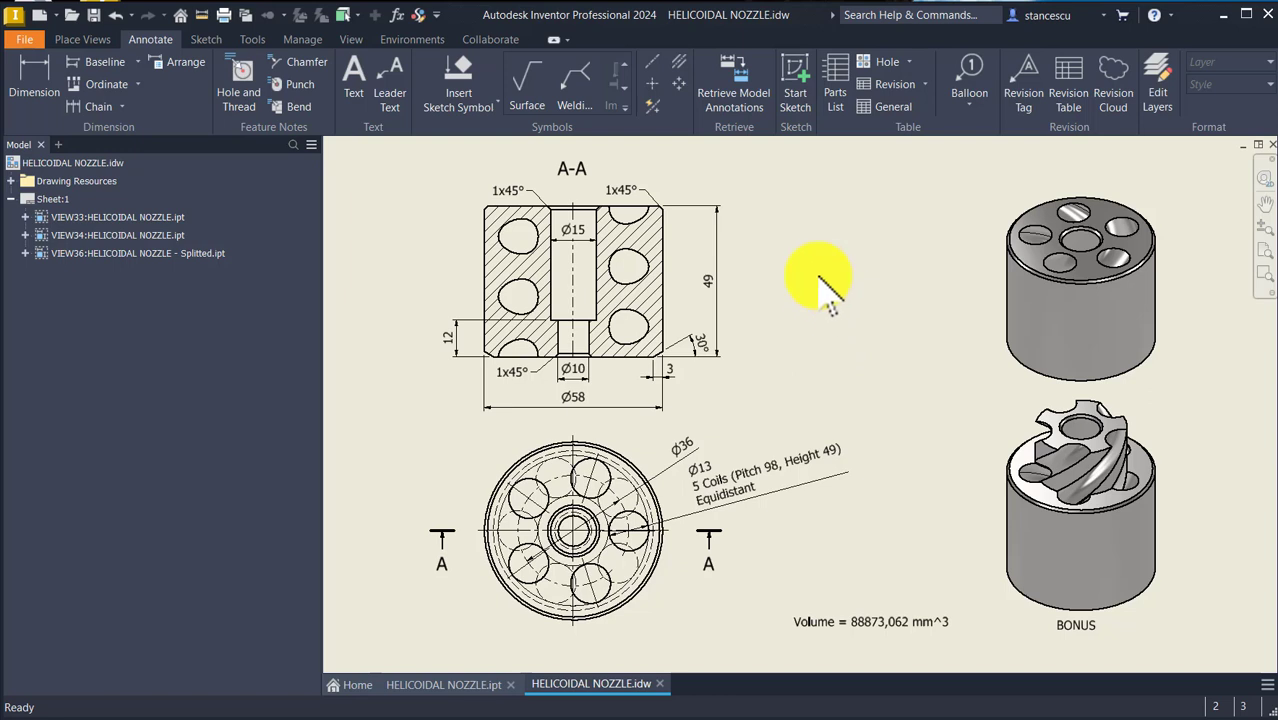
{"action": "left_click", "coordinate": [409, 210]}
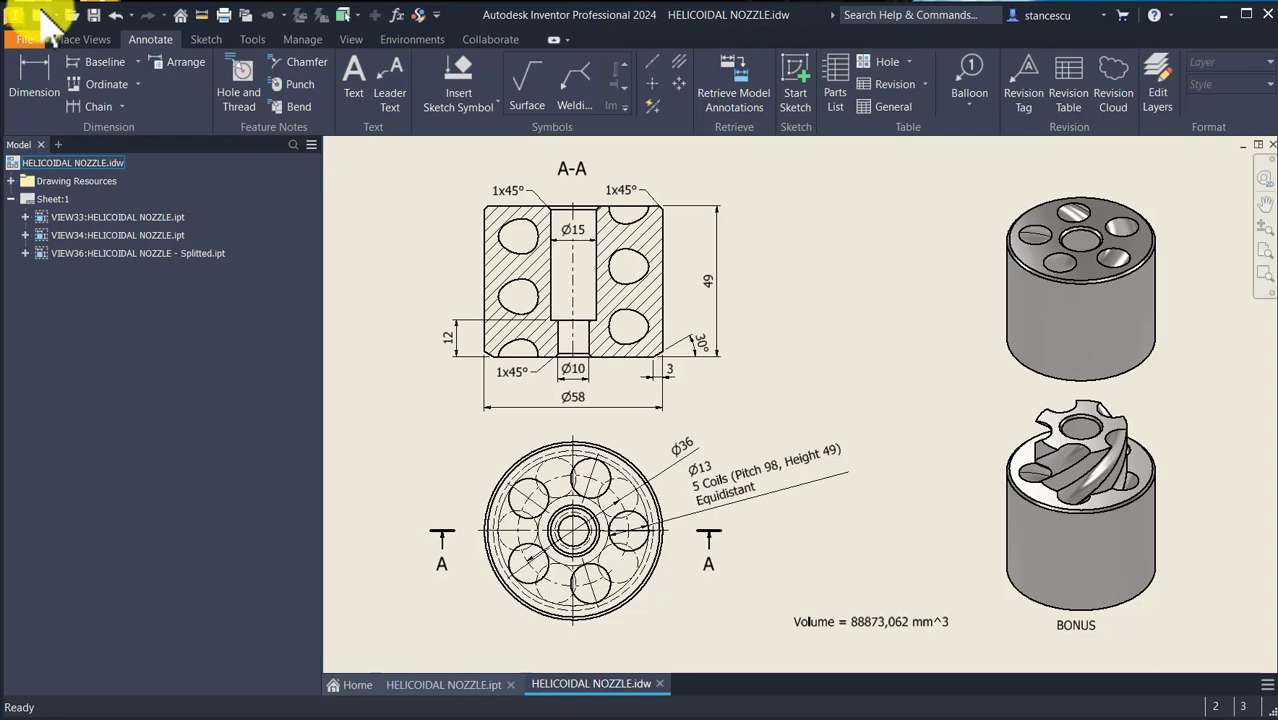
Create a new part from the metric Standard (mm).ipt template and start a 2D sketch on the XY plane.
{"action": "left_click", "coordinate": [42, 13]}
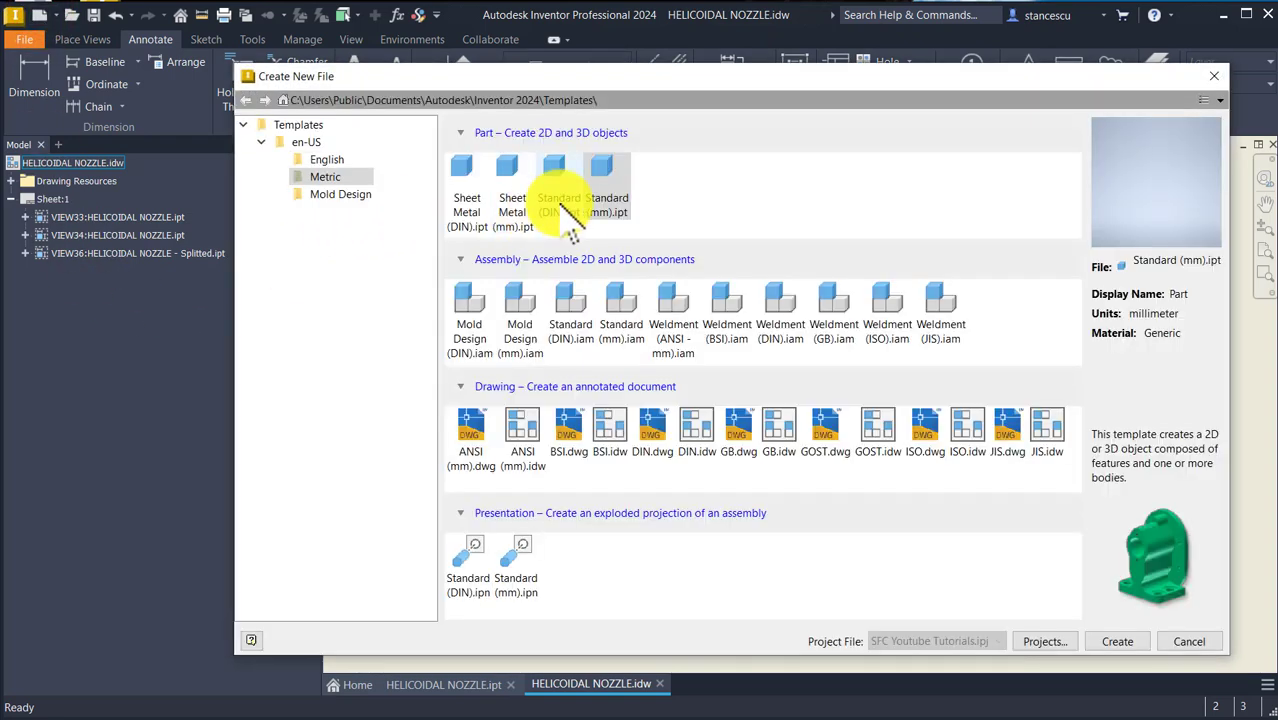
{"action": "double_click", "coordinate": [608, 176]}
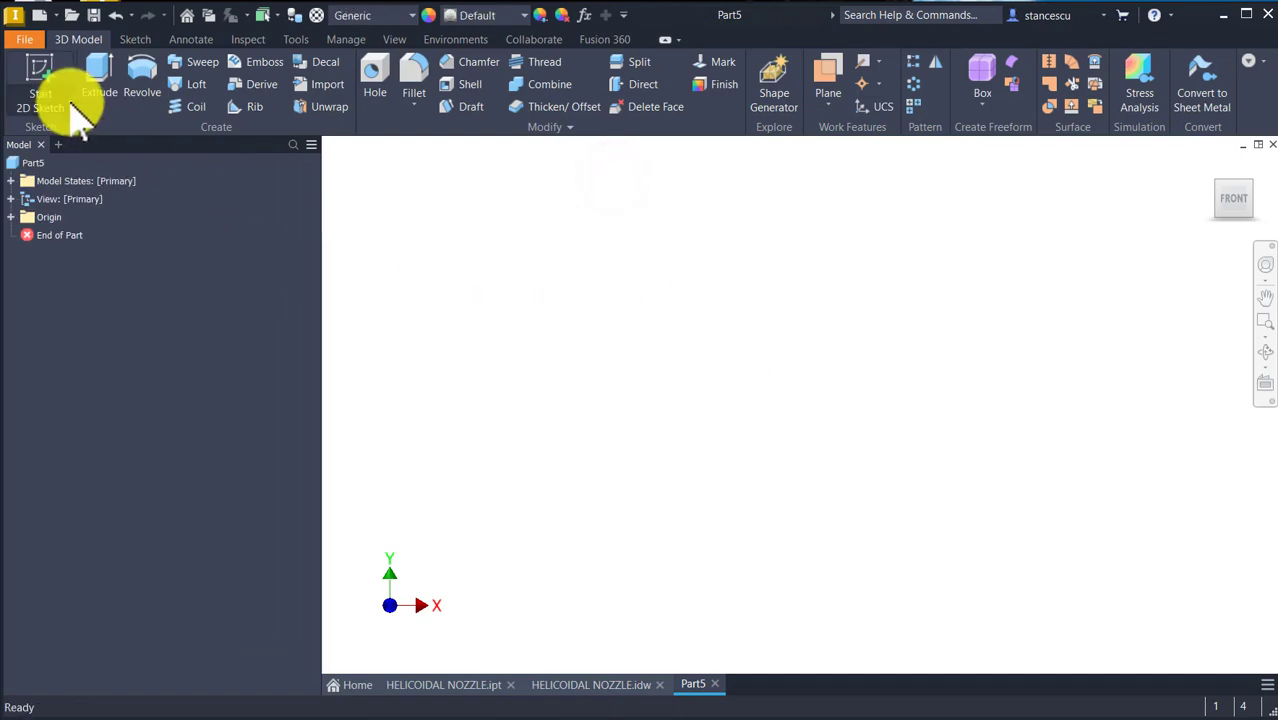
{"action": "left_click", "coordinate": [44, 74]}
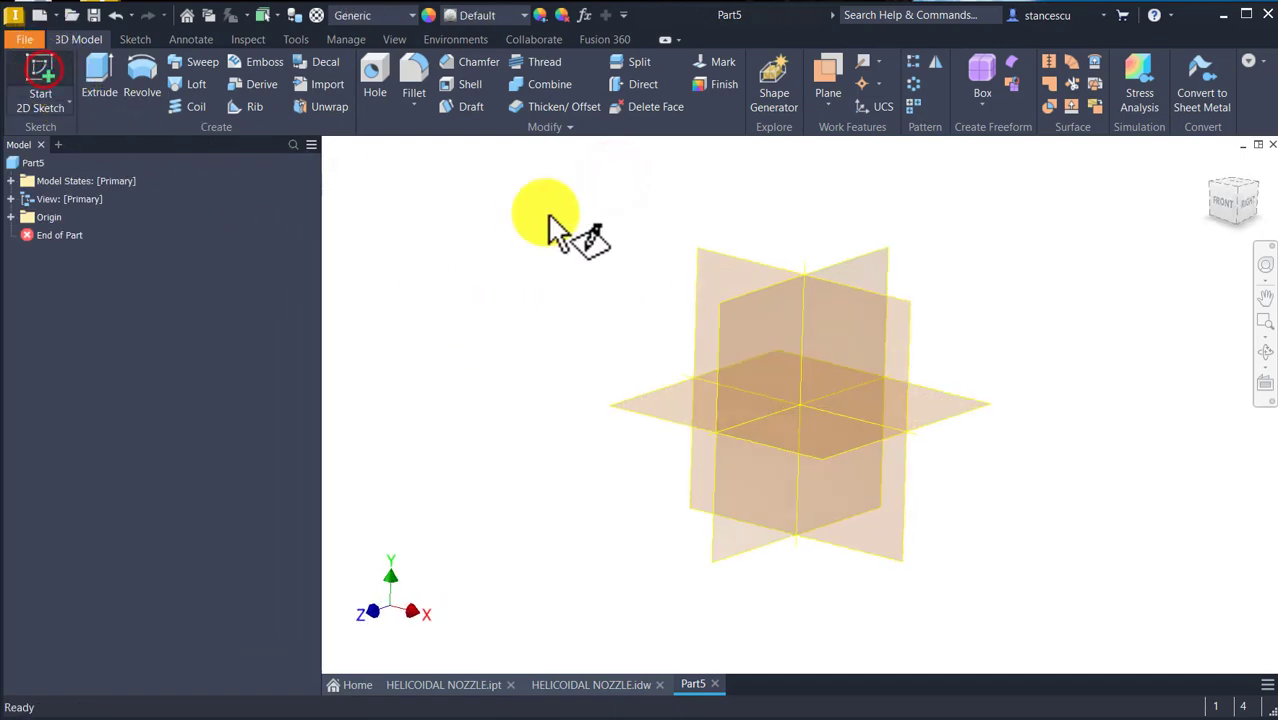
{"action": "left_click", "coordinate": [755, 243]}
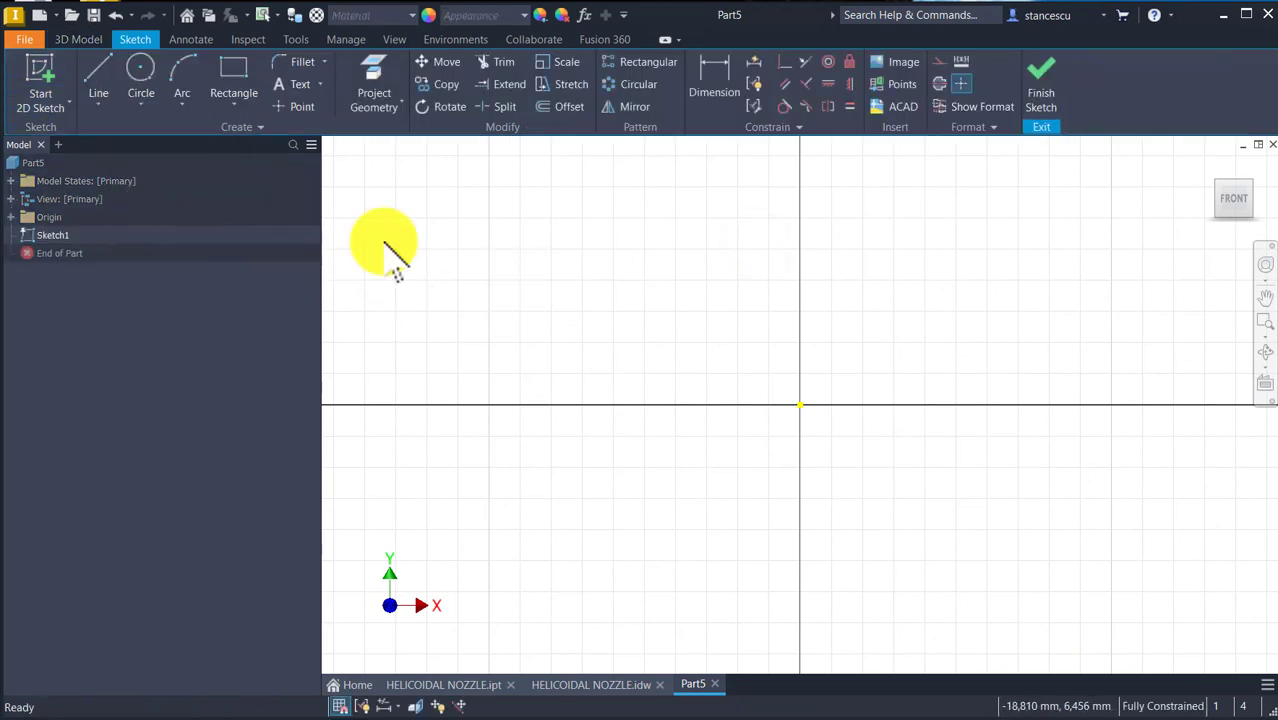
Sketch a closed stepped line profile about 34 mm tall and 15 mm wide beside the vertical axis, with its small step near the base facing it.
{"action": "left_click", "coordinate": [94, 68]}
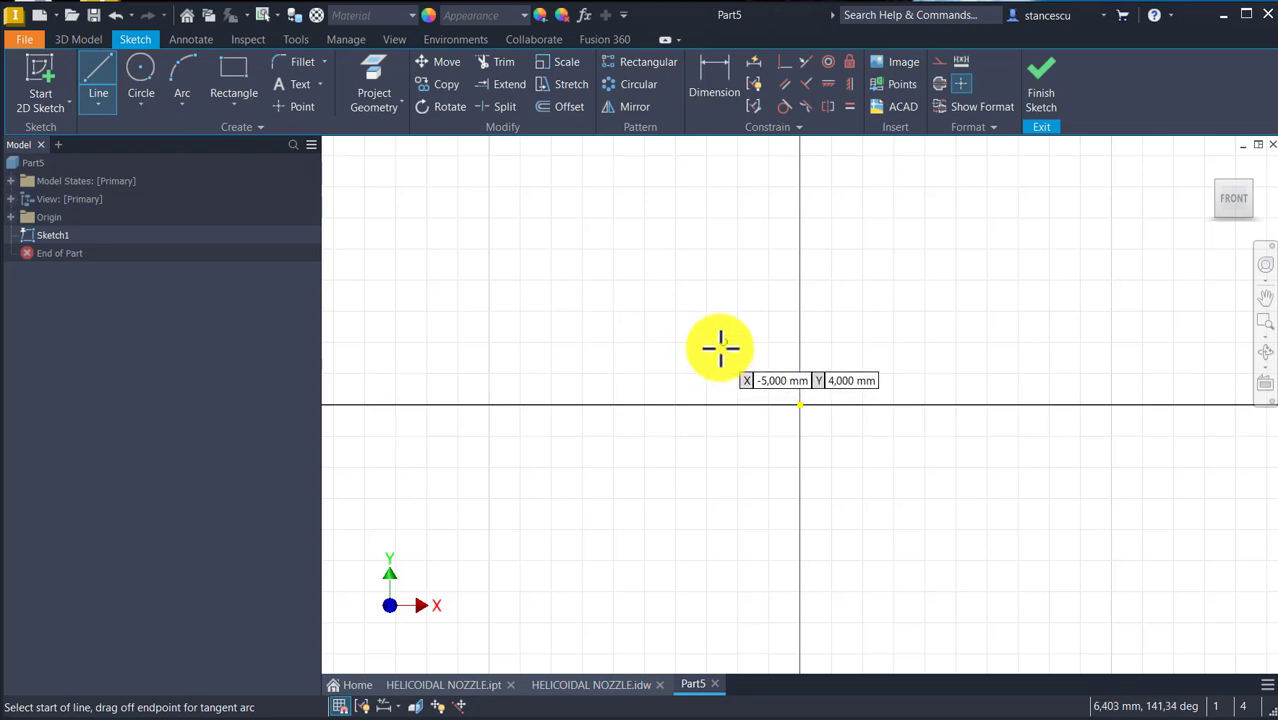
{"action": "left_click", "coordinate": [756, 403]}
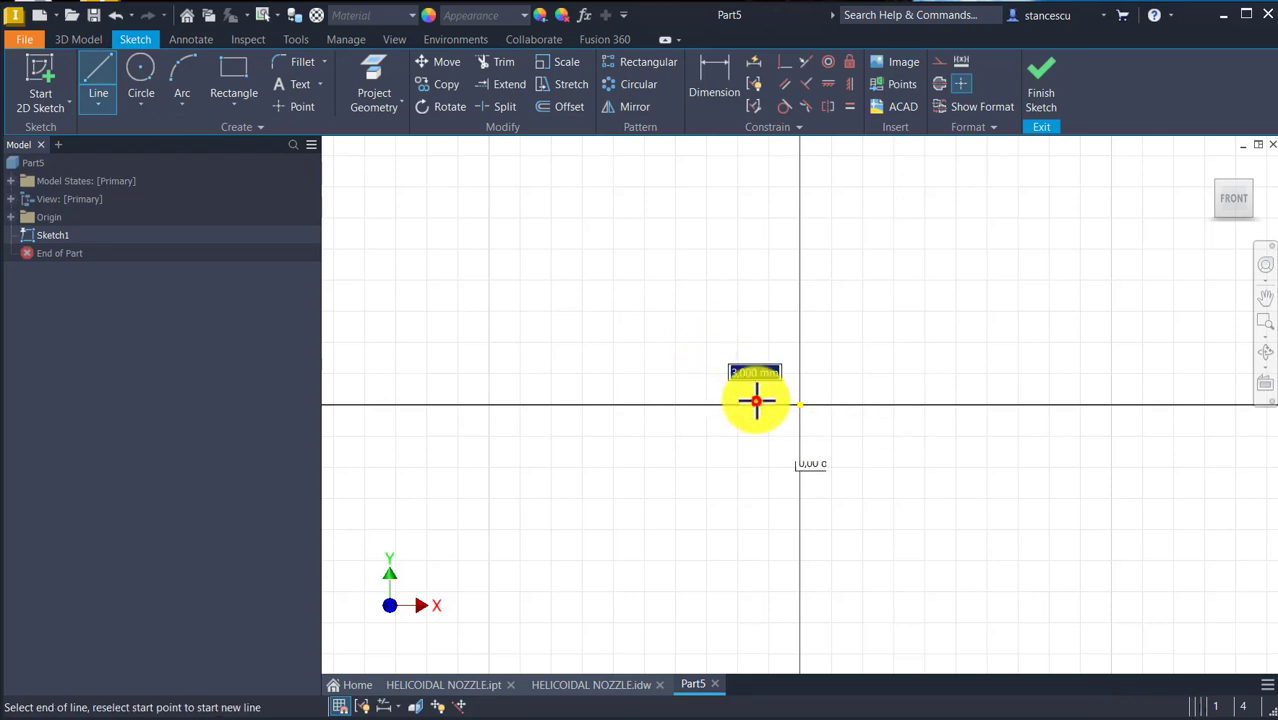
{"action": "left_click", "coordinate": [756, 338]}
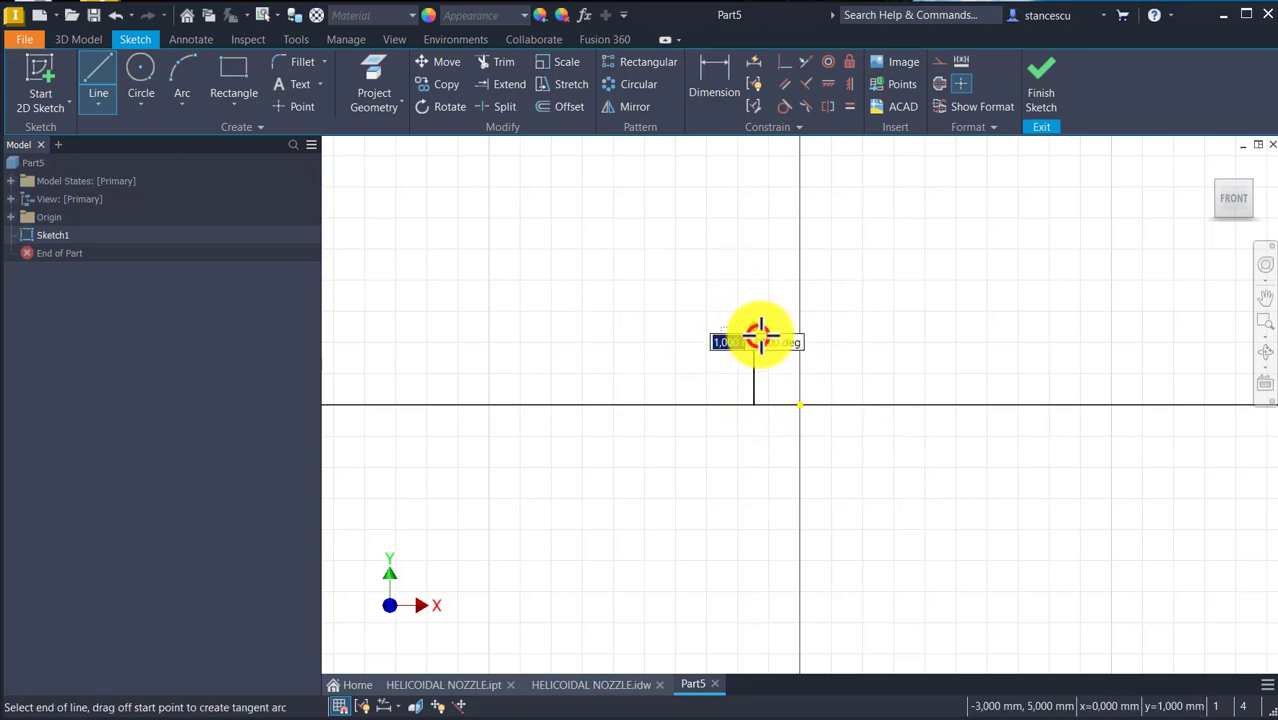
{"action": "left_click", "coordinate": [682, 347]}
{"action": "scroll", "coordinate": [666, 186], "scroll_direction": "down", "scroll_amount": 2}
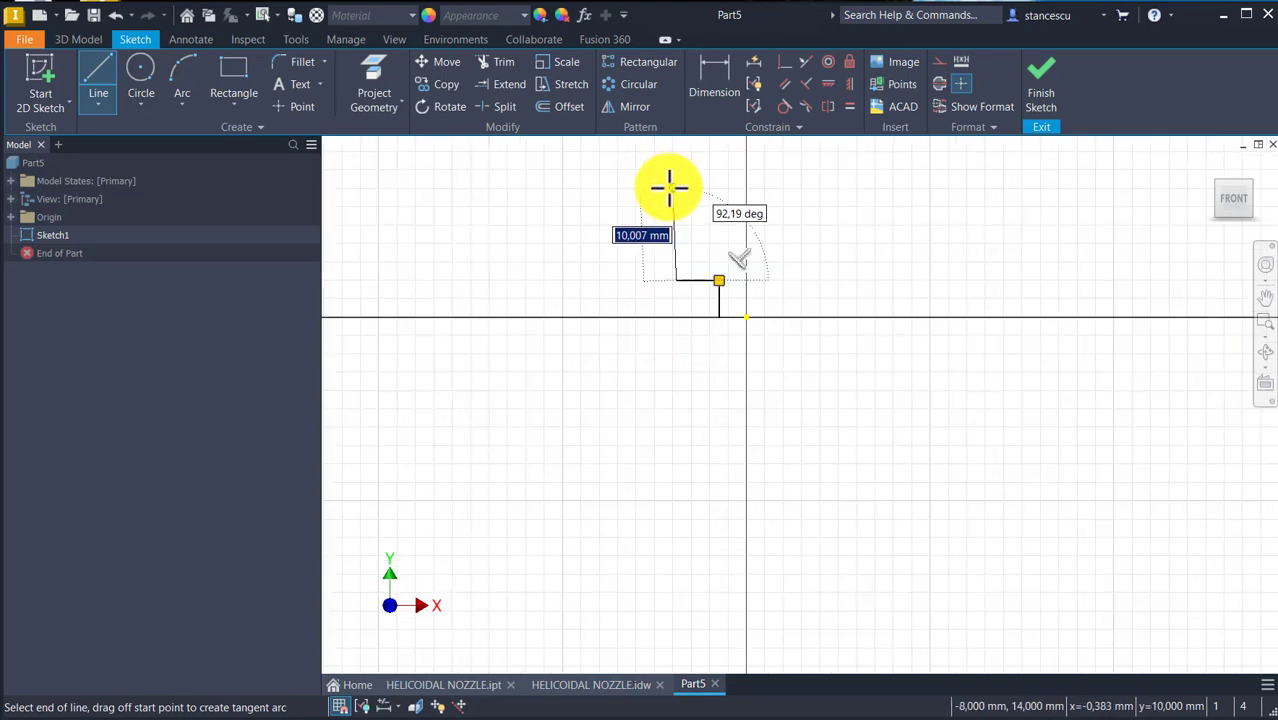
{"action": "middle_click_drag", "start_coordinate": [670, 184], "coordinate": [689, 274]}
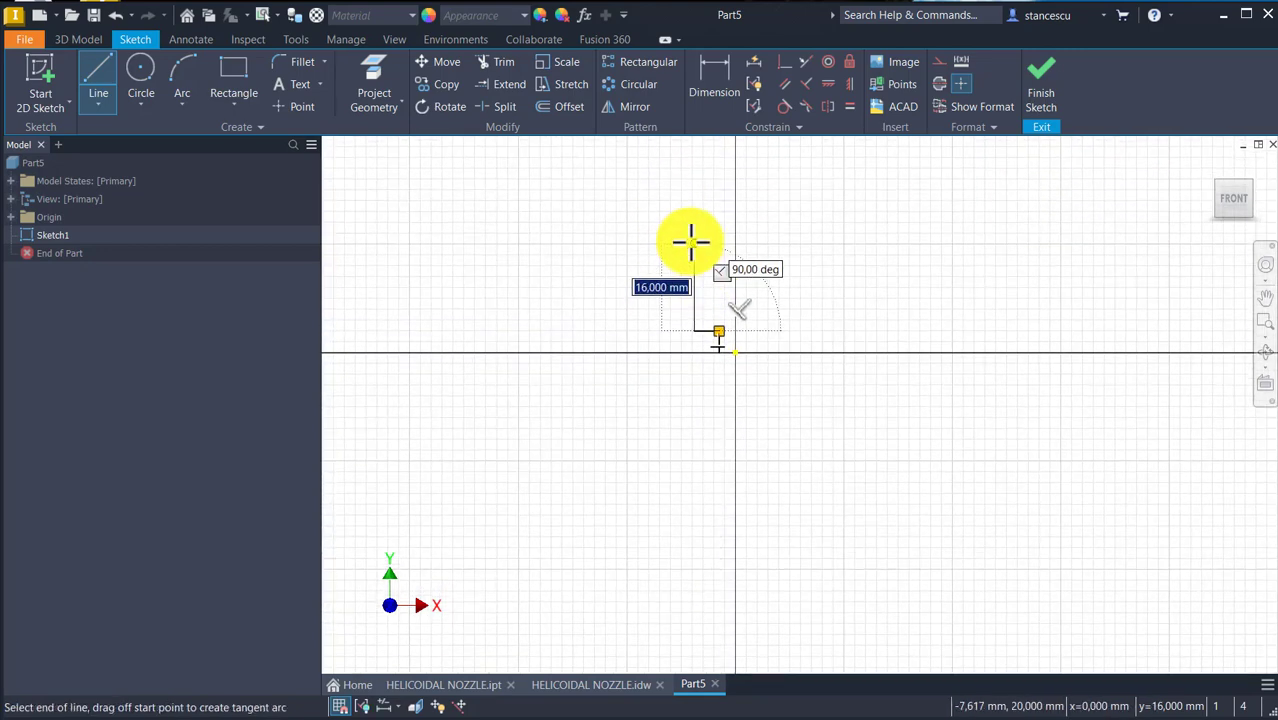
{"action": "left_click", "coordinate": [696, 170]}
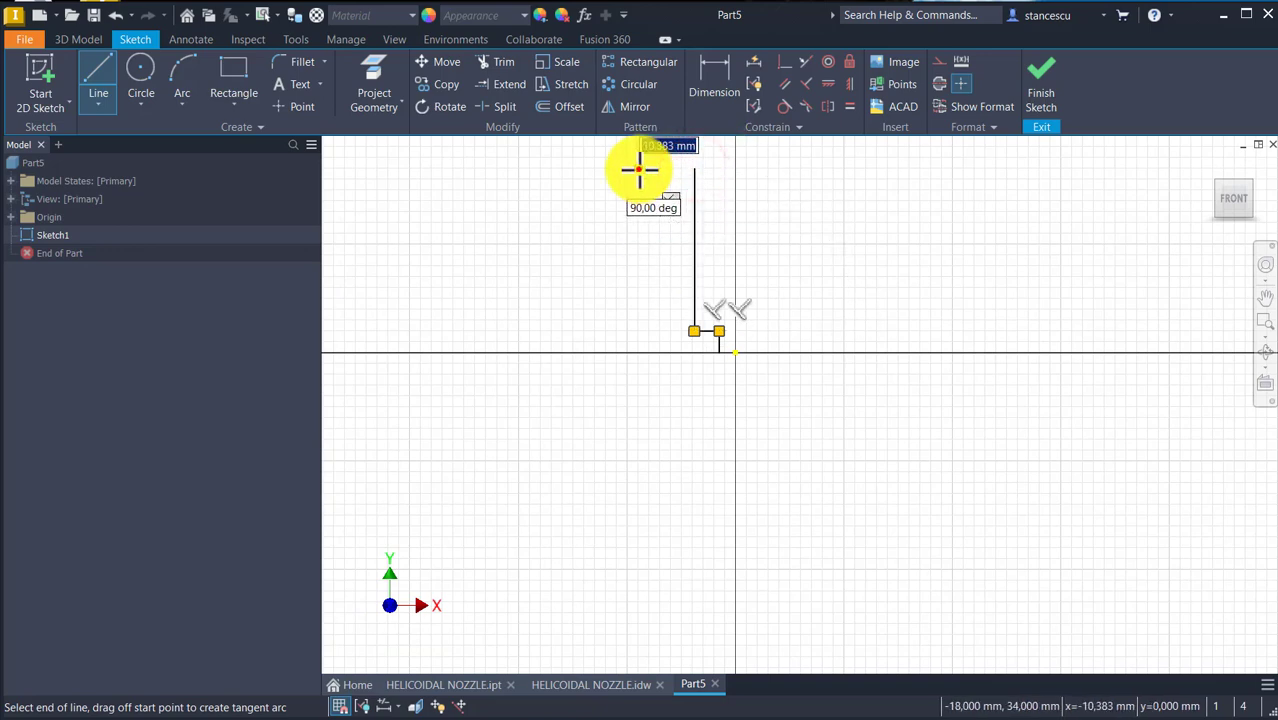
{"action": "left_click", "coordinate": [638, 170]}
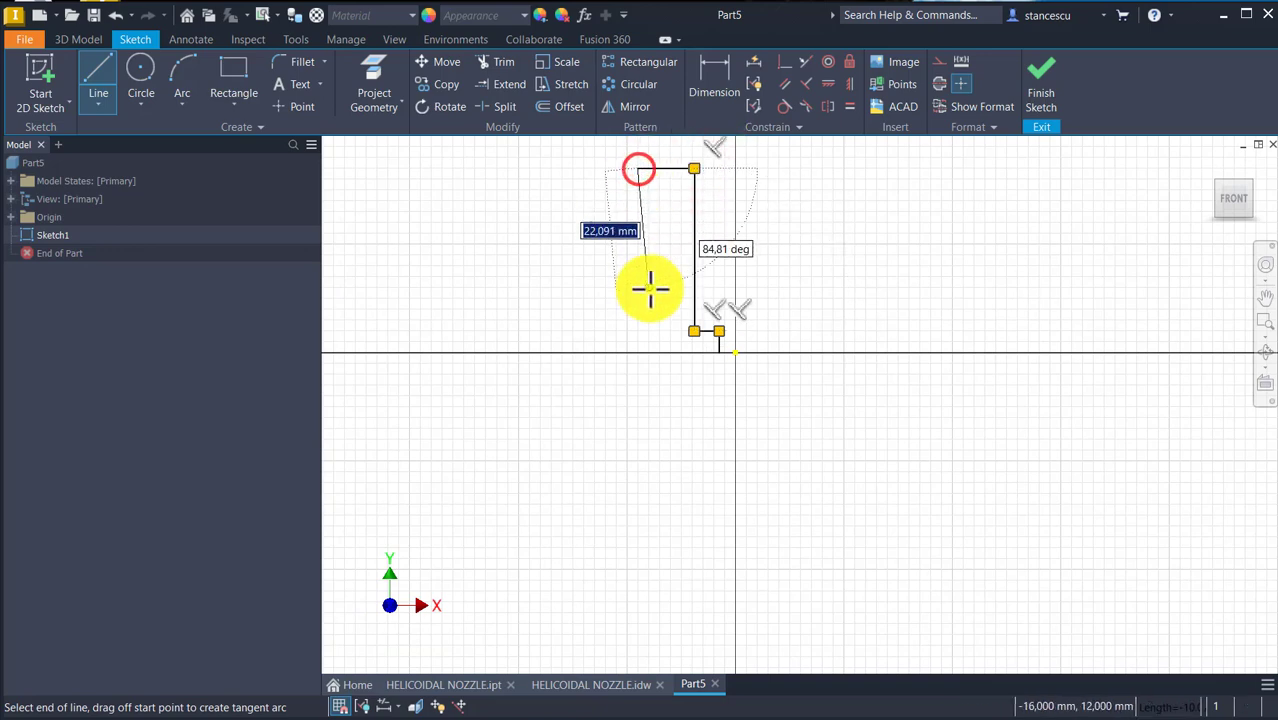
{"action": "left_click", "coordinate": [635, 351]}
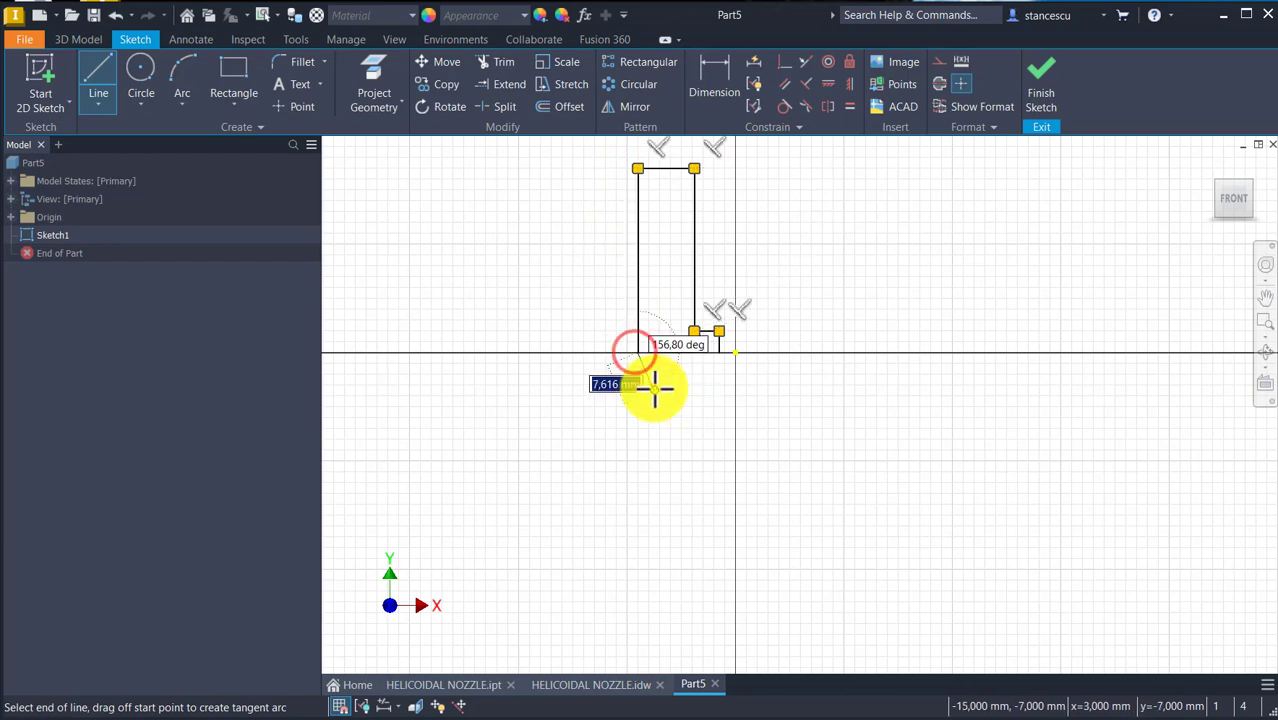
{"action": "right_click", "coordinate": [653, 388]}
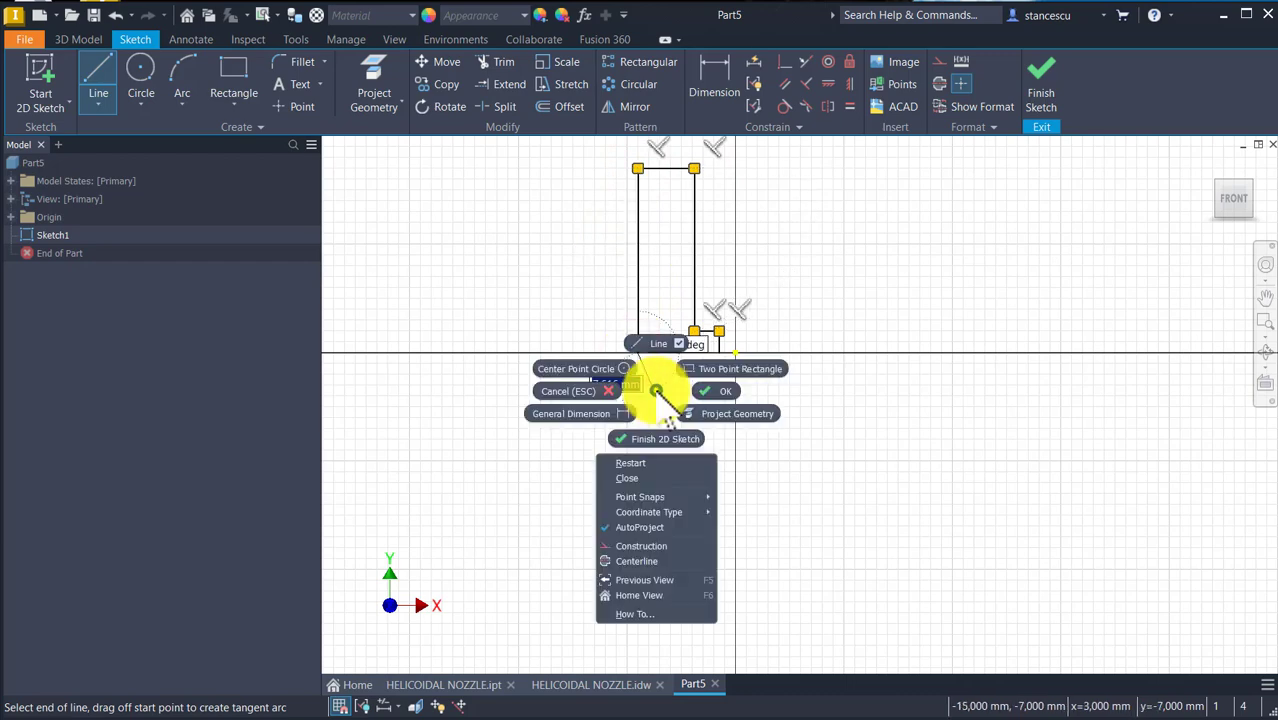
{"action": "left_click", "coordinate": [653, 479]}
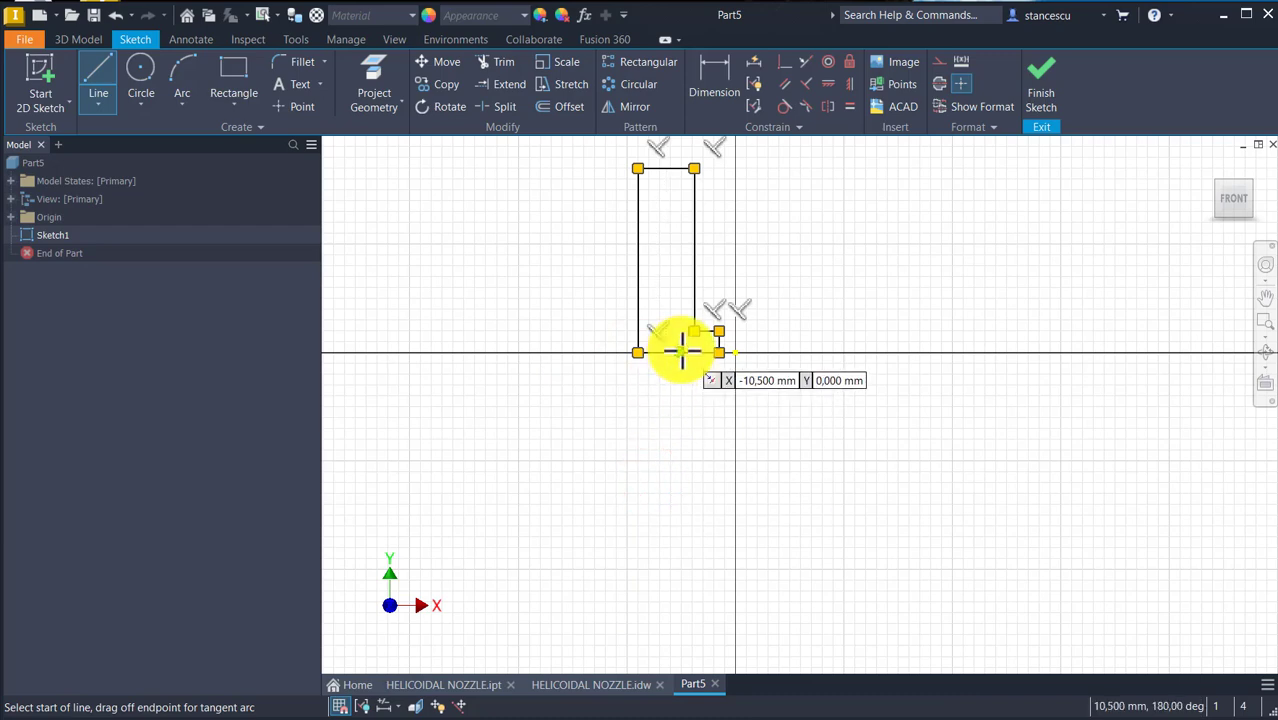
Apply a coincident constraint between the profile's base line and the sketch origin.
{"action": "left_click", "coordinate": [719, 331]}
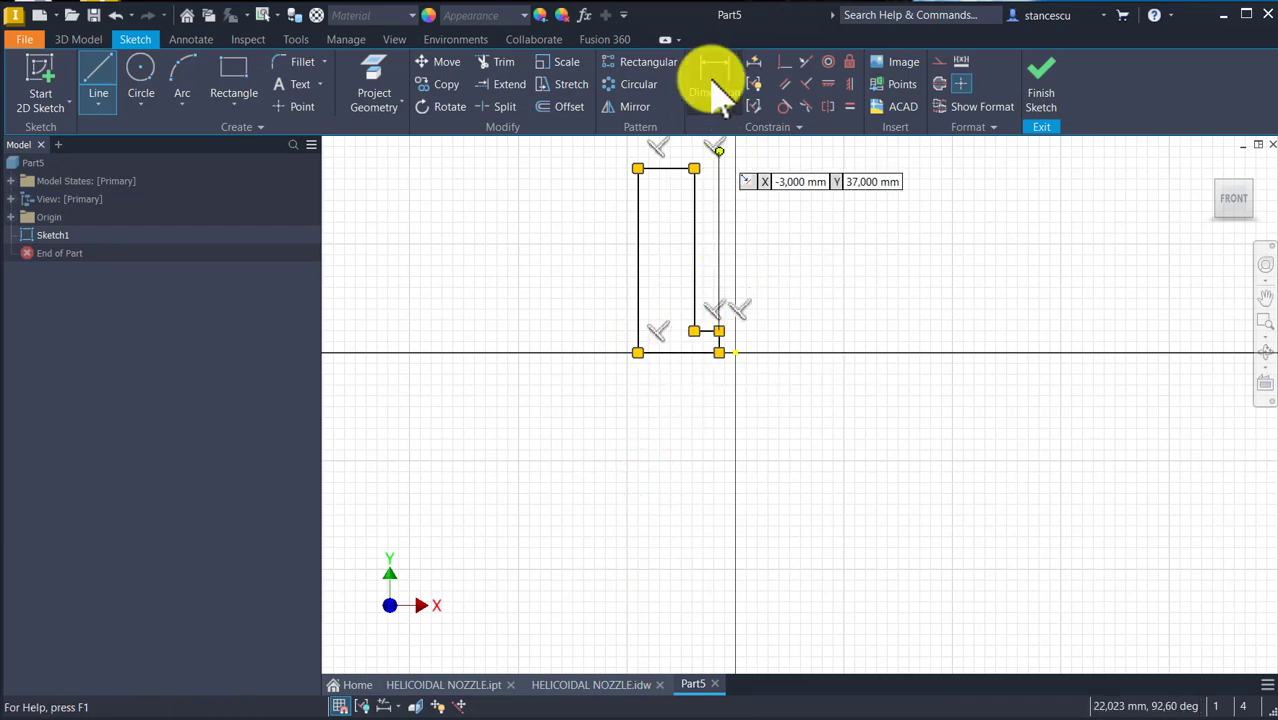
{"action": "left_click", "coordinate": [785, 62]}
{"action": "scroll", "coordinate": [725, 391], "scroll_direction": "up", "scroll_amount": 3}
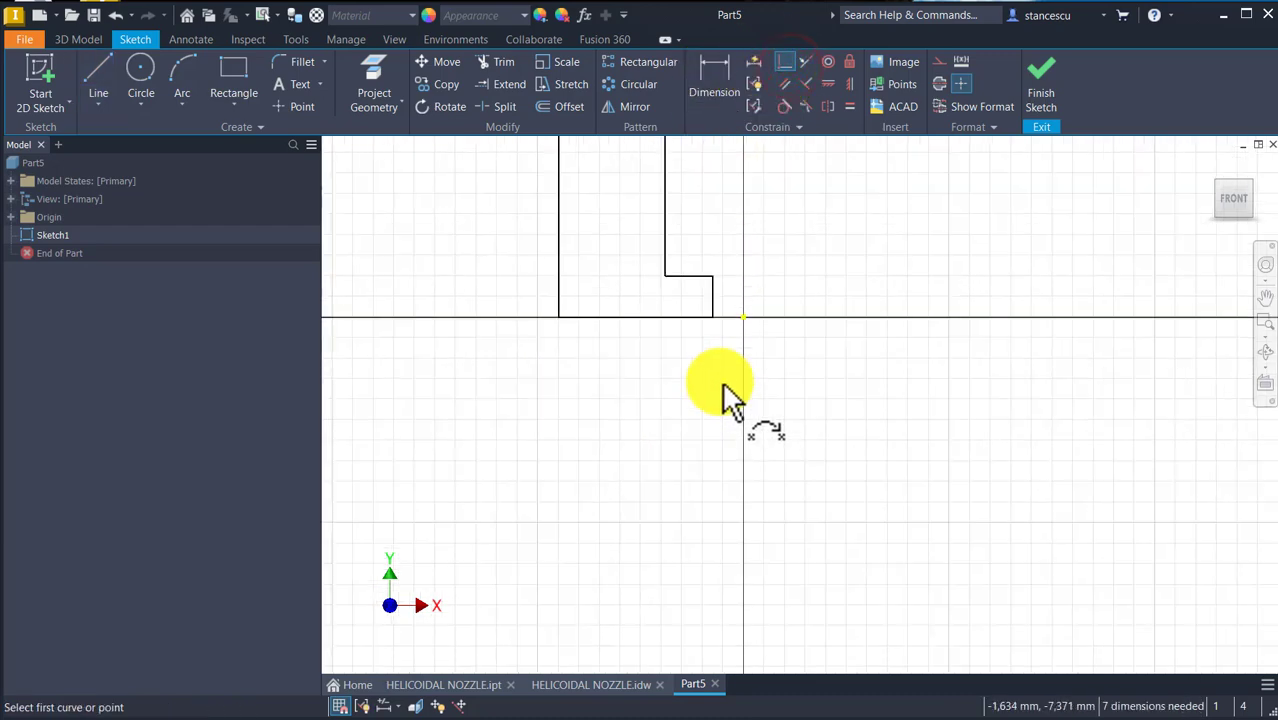
{"action": "left_click", "coordinate": [698, 315]}
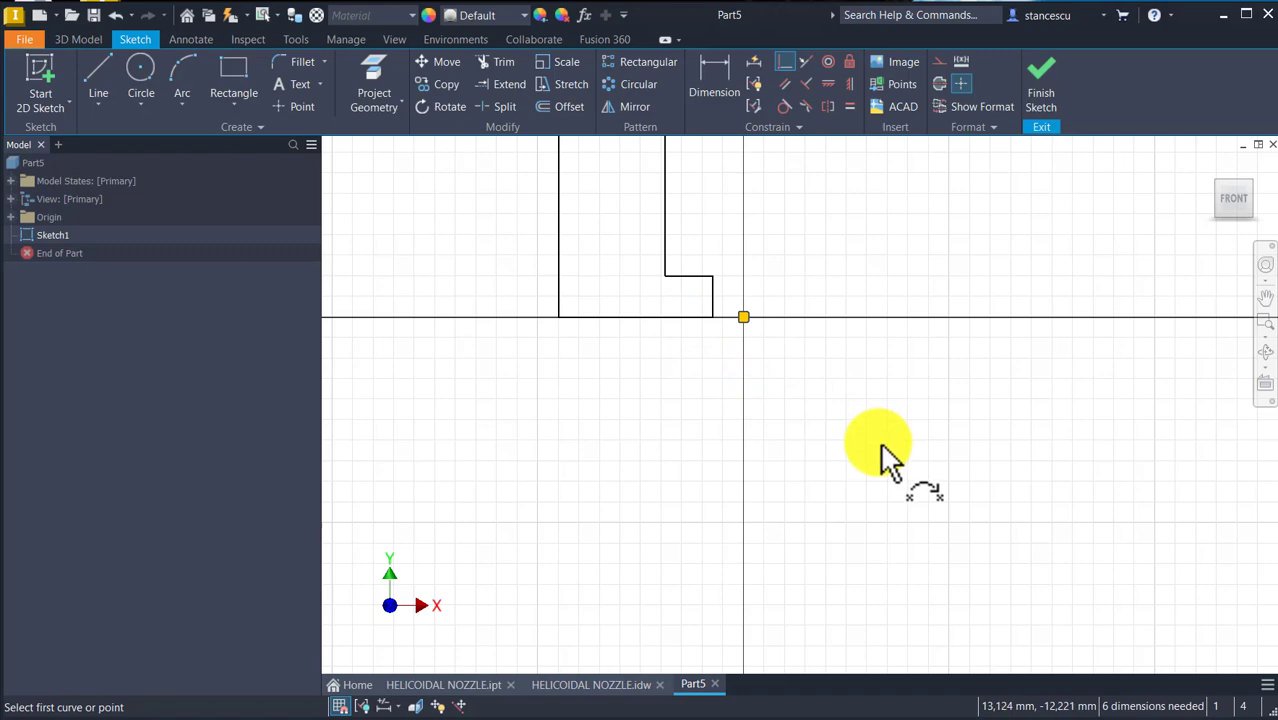
{"action": "key", "text": "Escape"}
Project the origin Y axis into the sketch as a centerline, and turn the centerline format off again.
{"action": "mouse_move", "coordinate": [827, 343]}
{"action": "middle_mouse_down"}
{"action": "mouse_move", "coordinate": [827, 605]}
{"action": "mouse_move", "coordinate": [811, 543]}
{"action": "middle_mouse_up"}
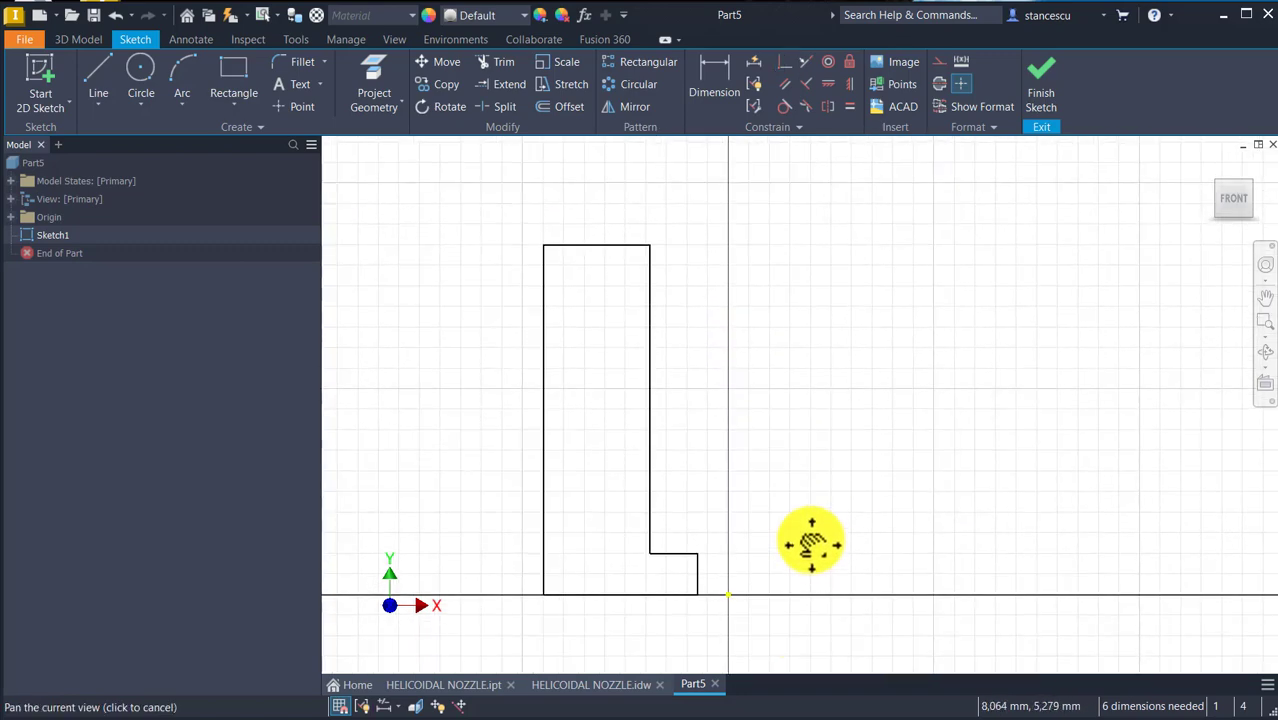
{"action": "left_click", "coordinate": [370, 80]}
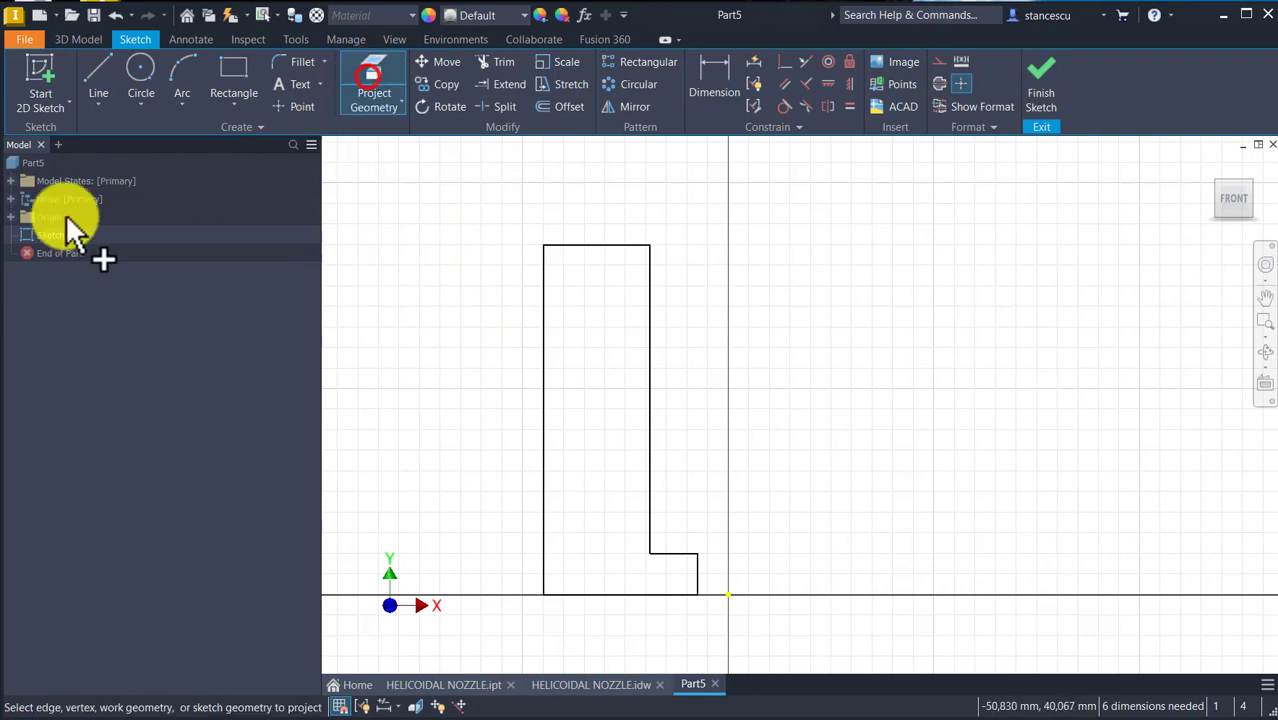
{"action": "left_click", "coordinate": [12, 216]}
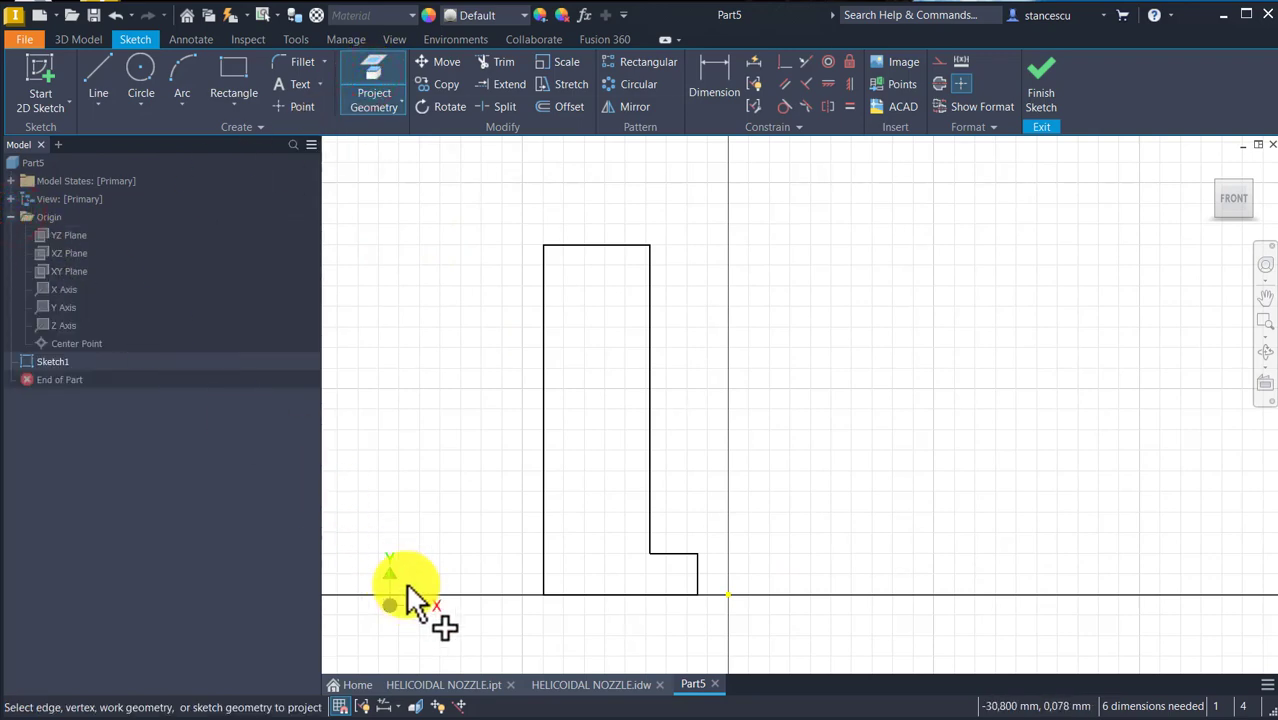
{"action": "left_click", "coordinate": [940, 84]}
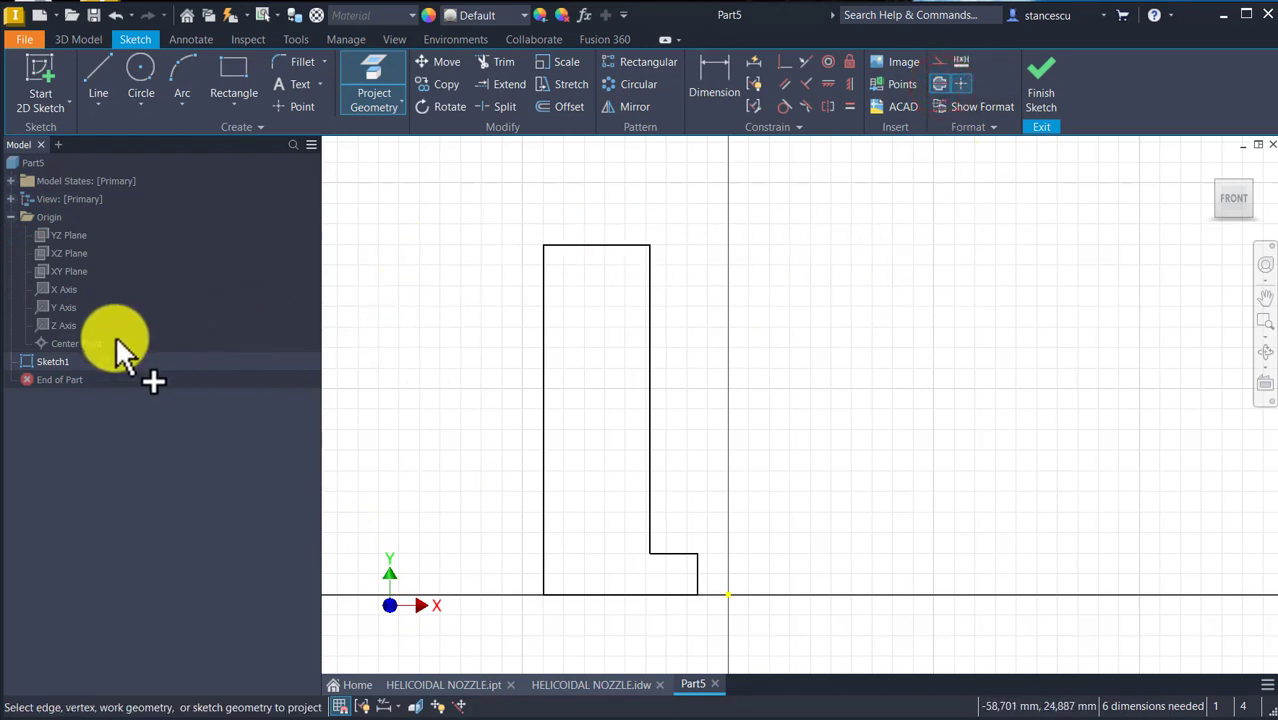
{"action": "left_click", "coordinate": [59, 309]}
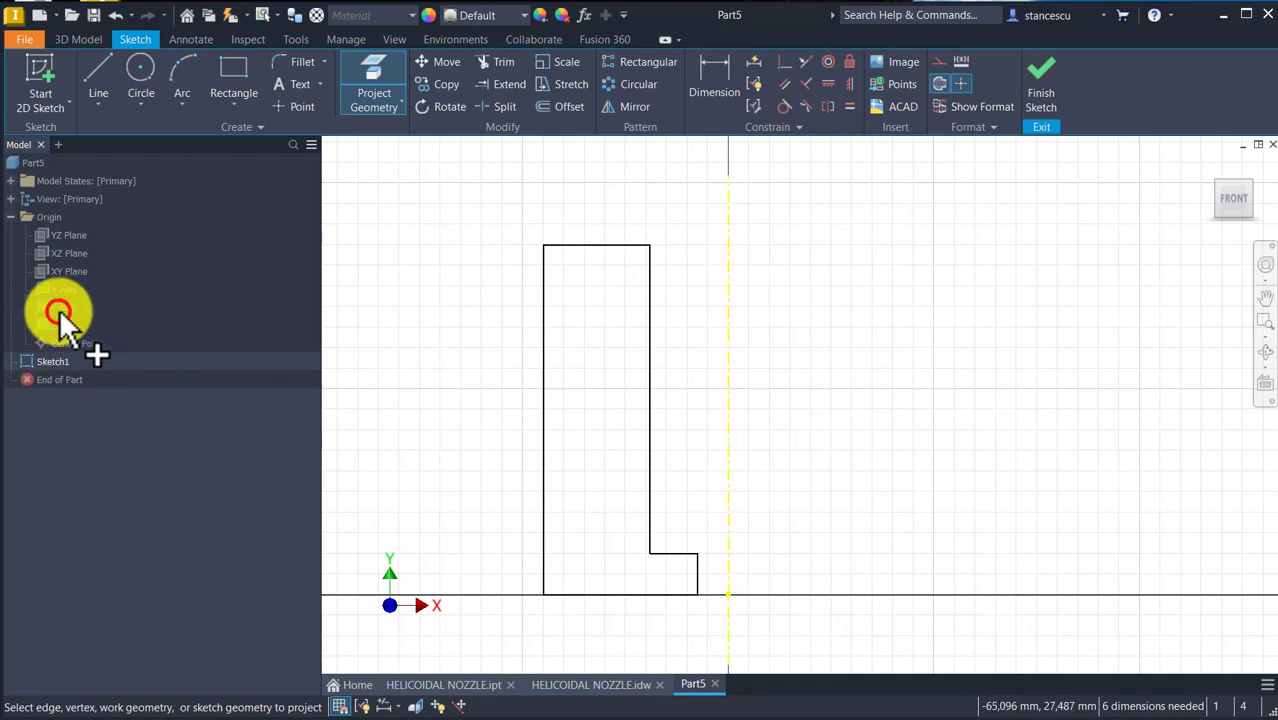
{"action": "left_click", "coordinate": [845, 316]}
{"action": "key", "text": "Escape"}
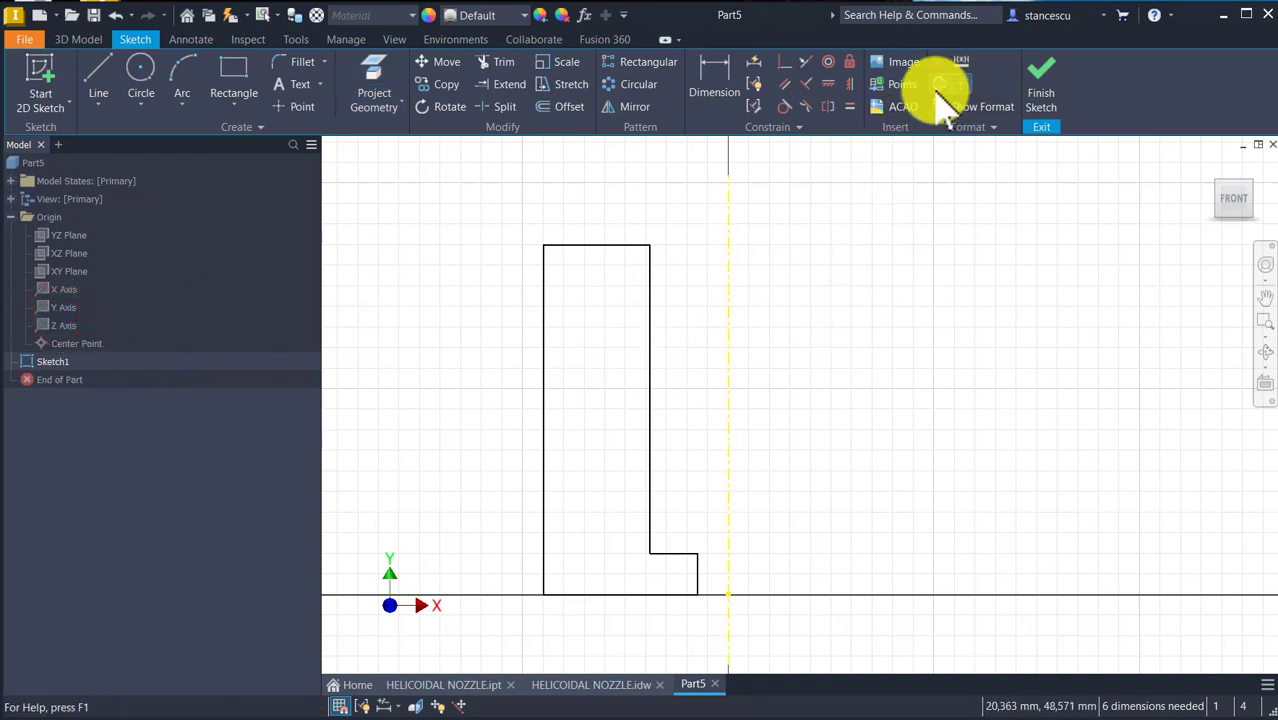
{"action": "left_click", "coordinate": [937, 87]}
{"action": "left_click", "coordinate": [908, 421]}
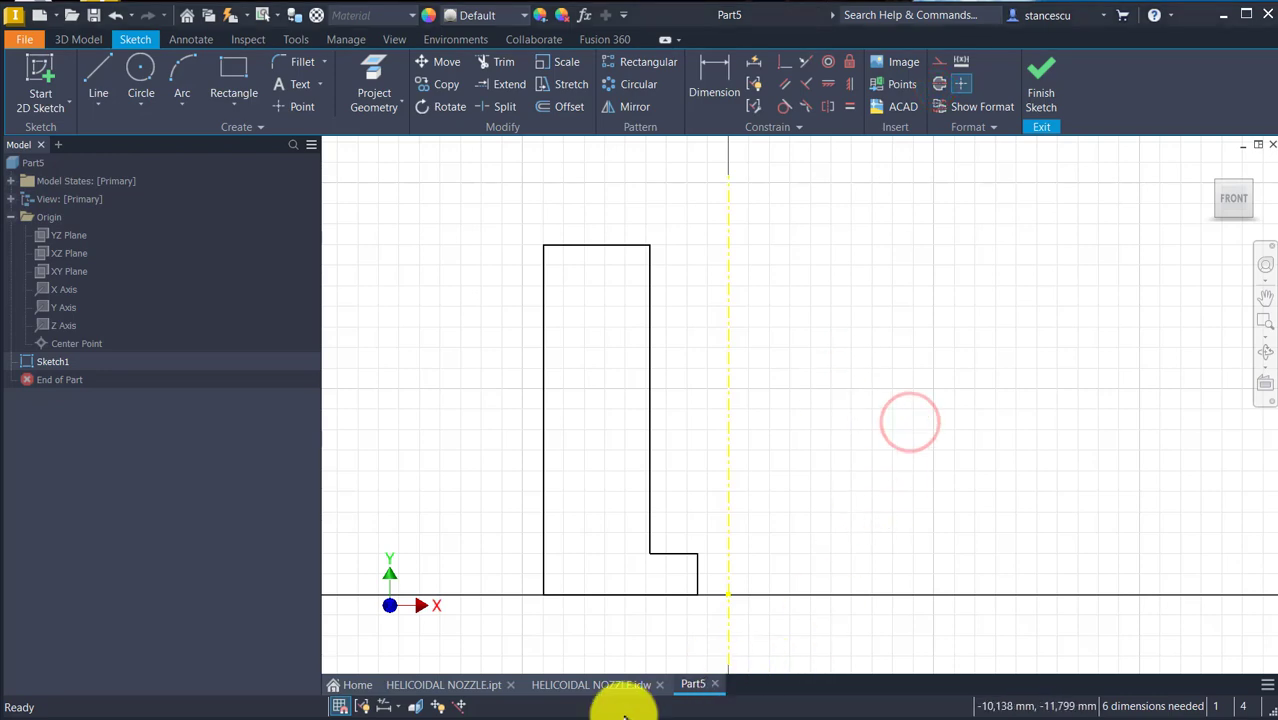
Check the nozzle drawing for the overall height and dimension the profile's outer vertical line to 49 mm.
{"action": "left_click", "coordinate": [607, 682]}
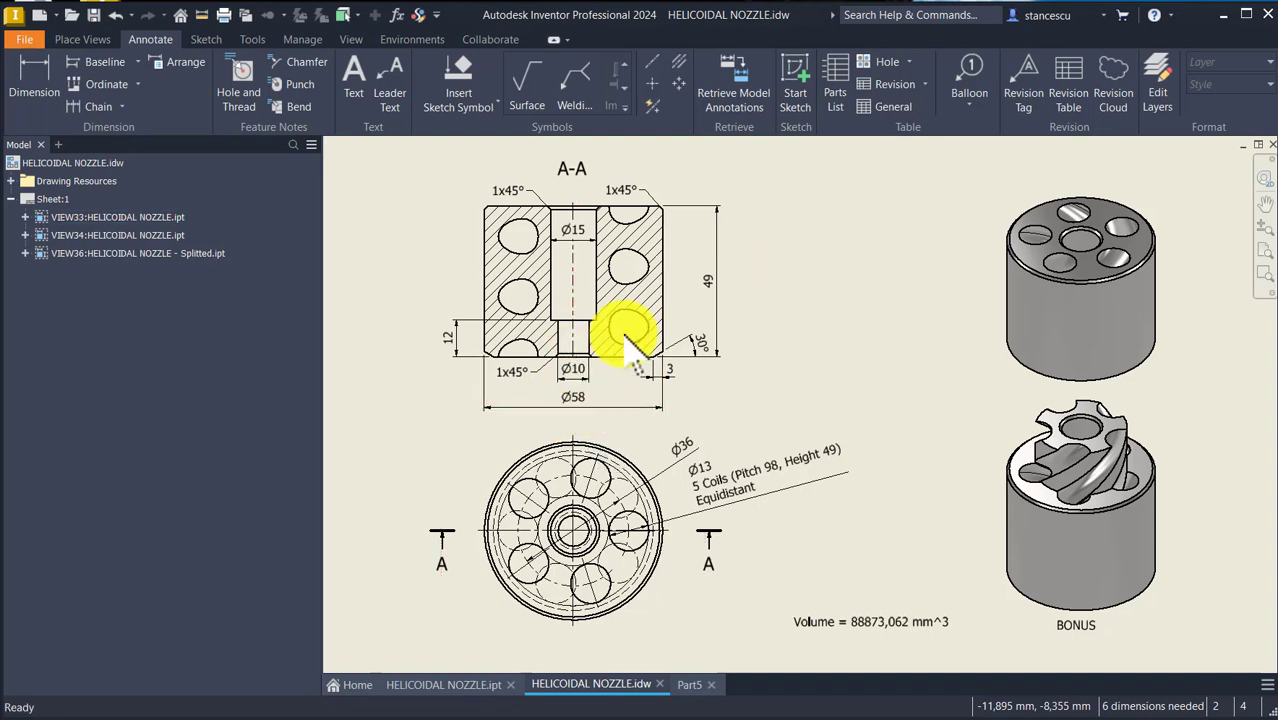
{"action": "left_click", "coordinate": [683, 684]}
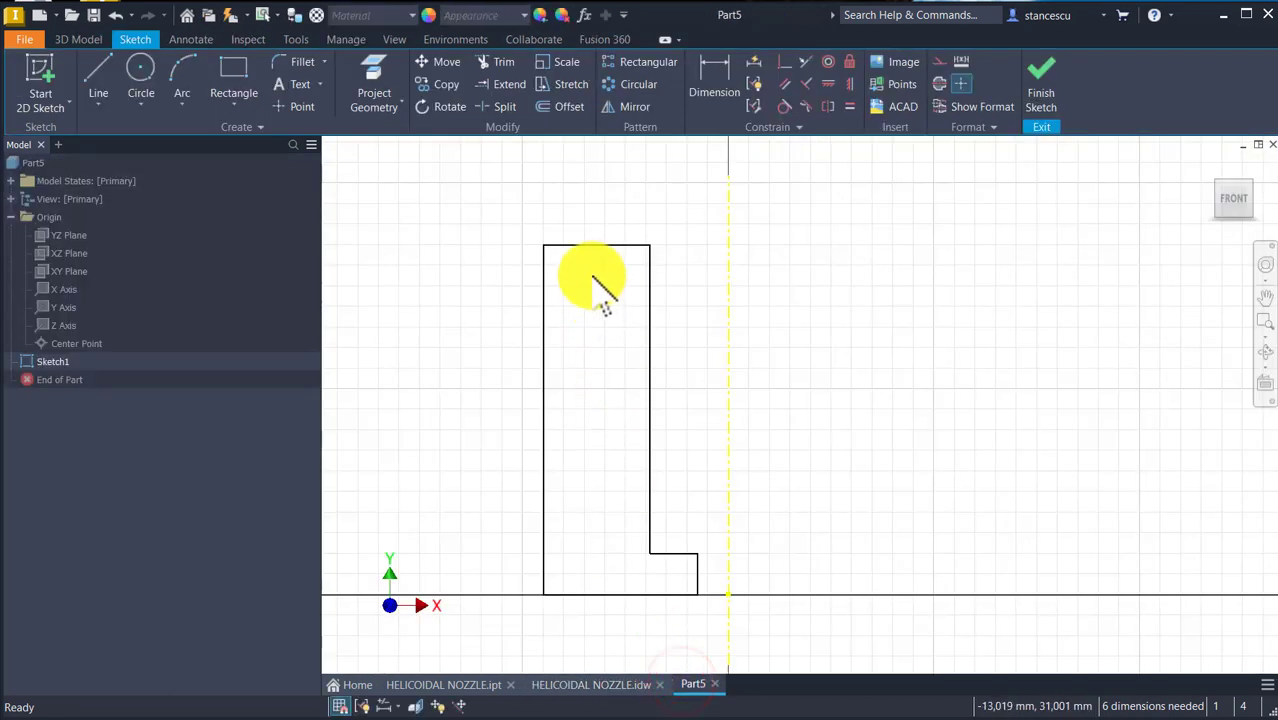
{"action": "left_click", "coordinate": [712, 100]}
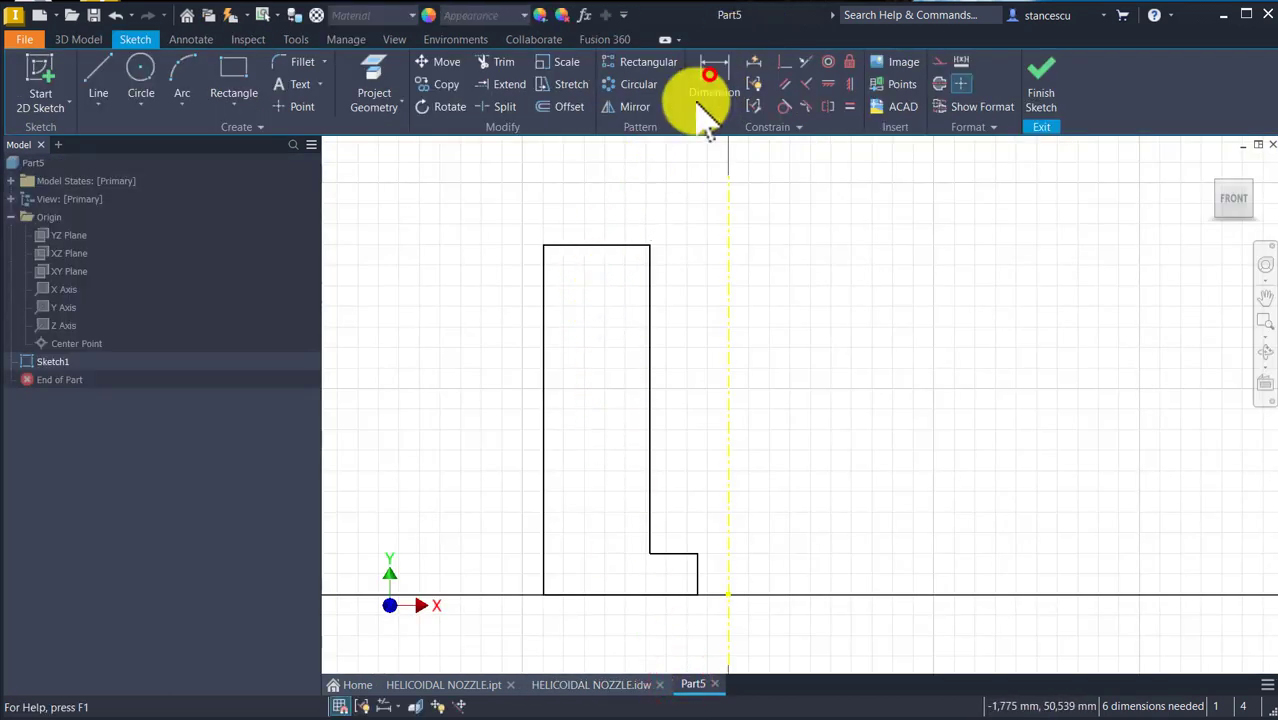
{"action": "left_click", "coordinate": [536, 404]}
{"action": "left_click", "coordinate": [422, 391]}
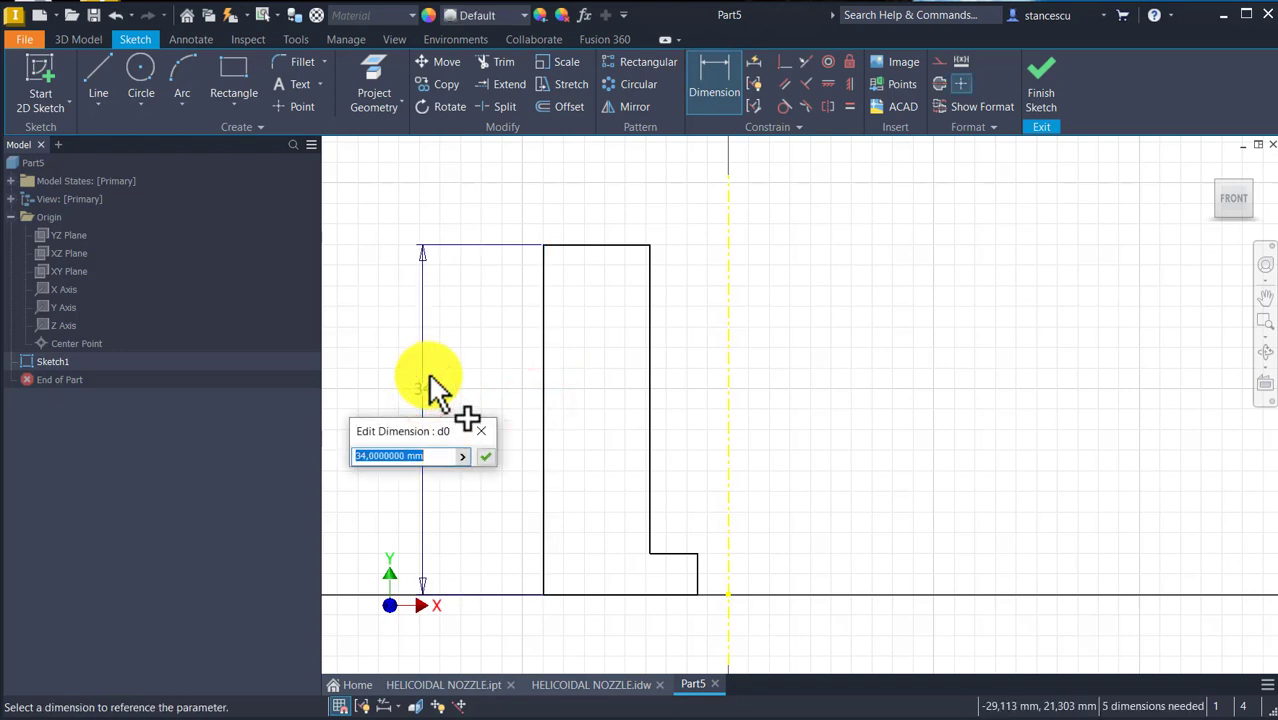
{"action": "key", "text": "Return"}
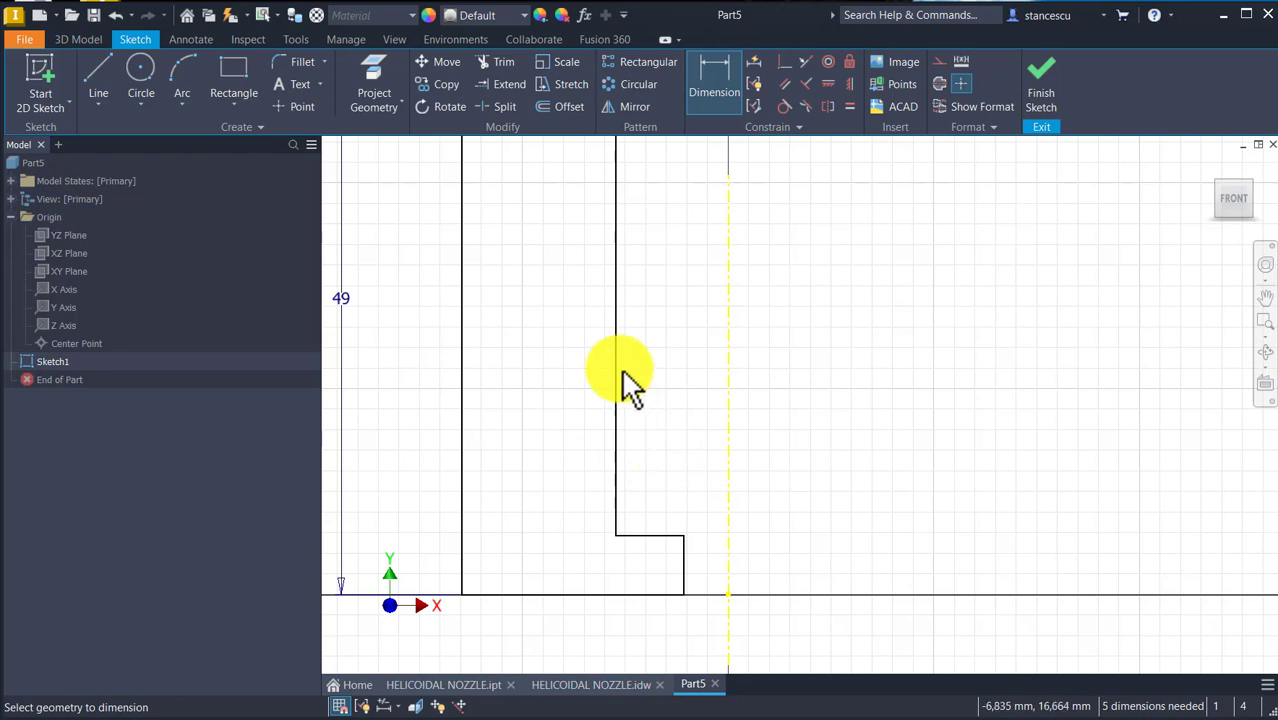
Dimension the profile's upper inner vertical line to the centerline as a 15 mm diameter.
{"action": "left_click", "coordinate": [620, 365]}
{"action": "left_click", "coordinate": [729, 410]}
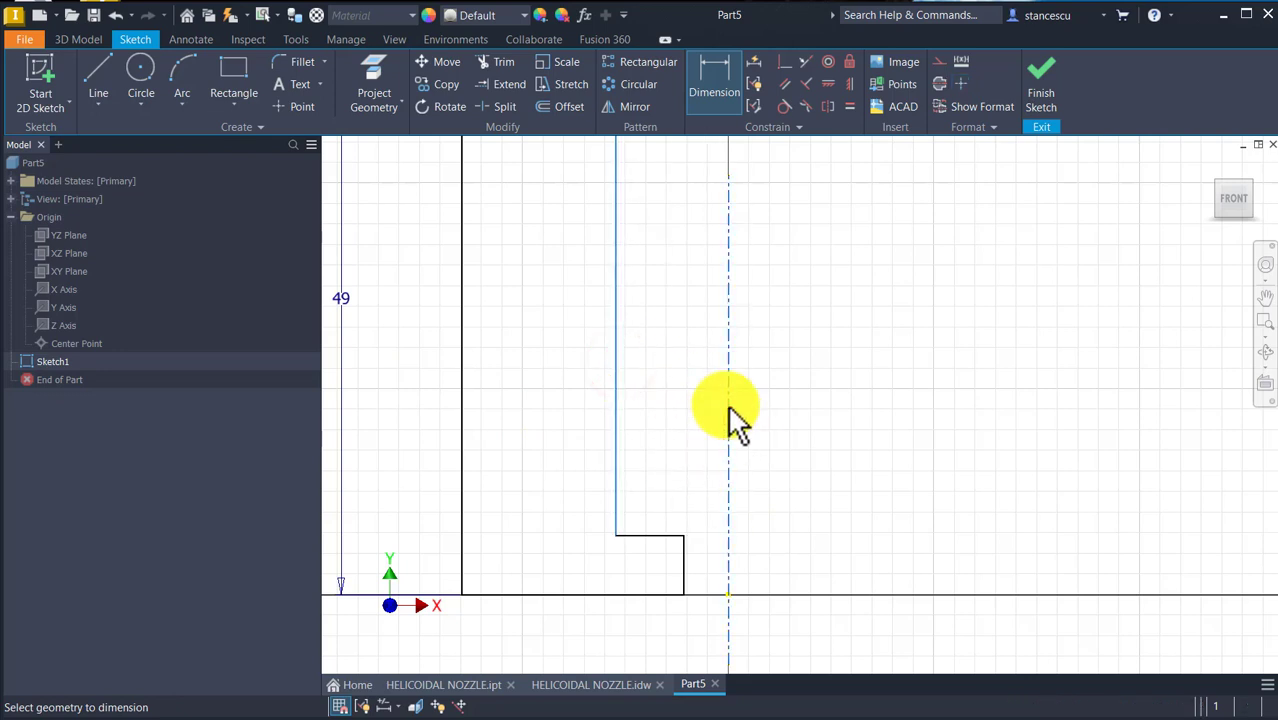
{"action": "left_click", "coordinate": [703, 349]}
{"action": "type", "text": "15"}
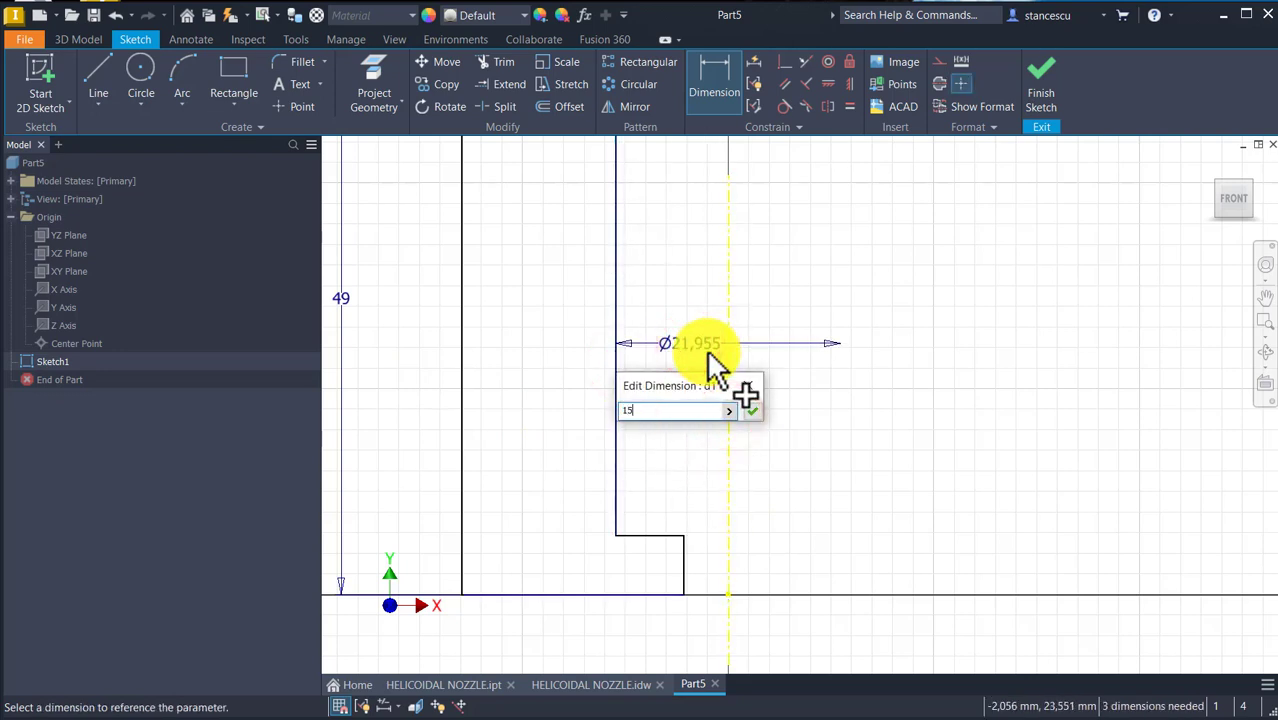
{"action": "key", "text": "Return"}
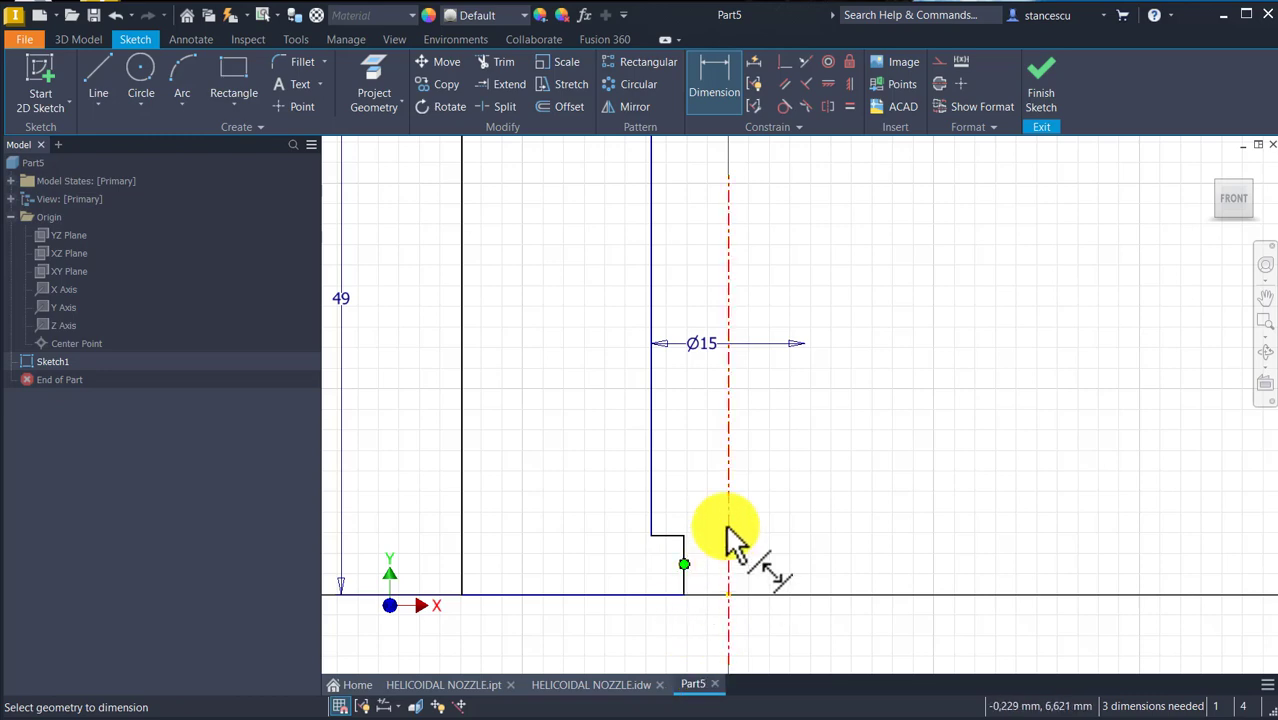
{"action": "key", "text": "Escape"}
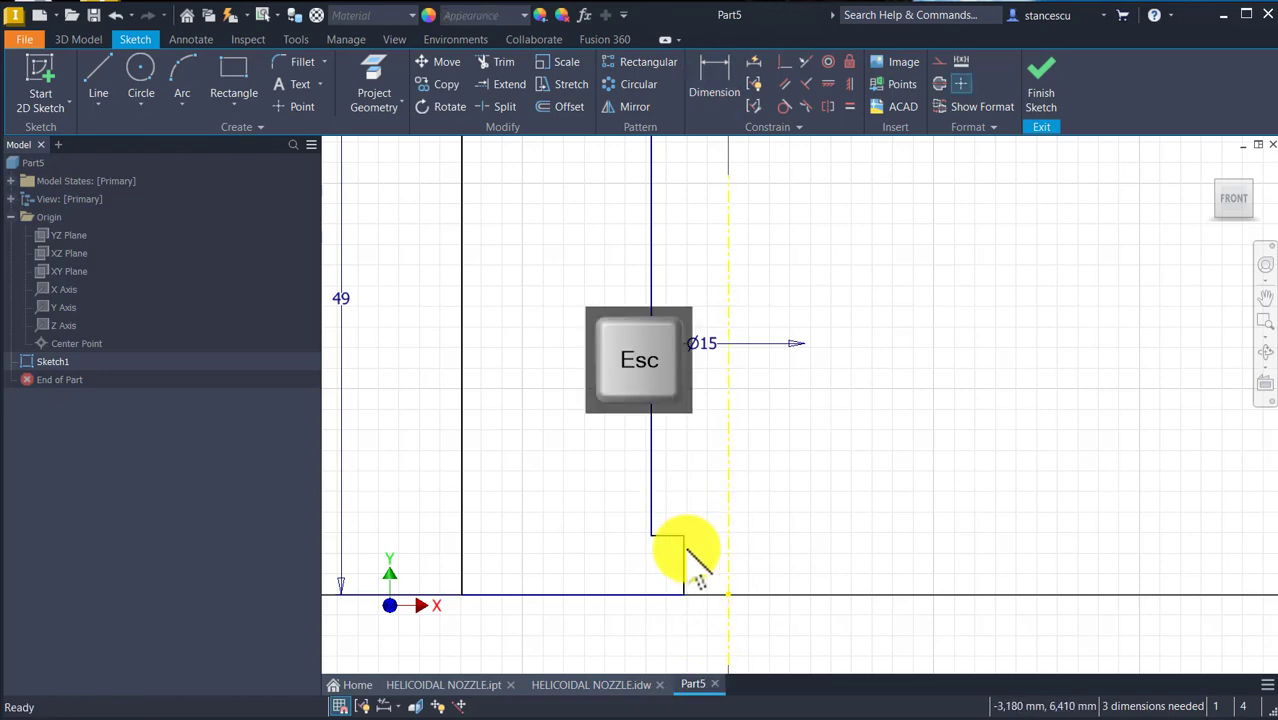
Dimension the small step's inner vertical line to the centerline as a 10 mm diameter.
{"action": "left_click", "coordinate": [714, 74]}
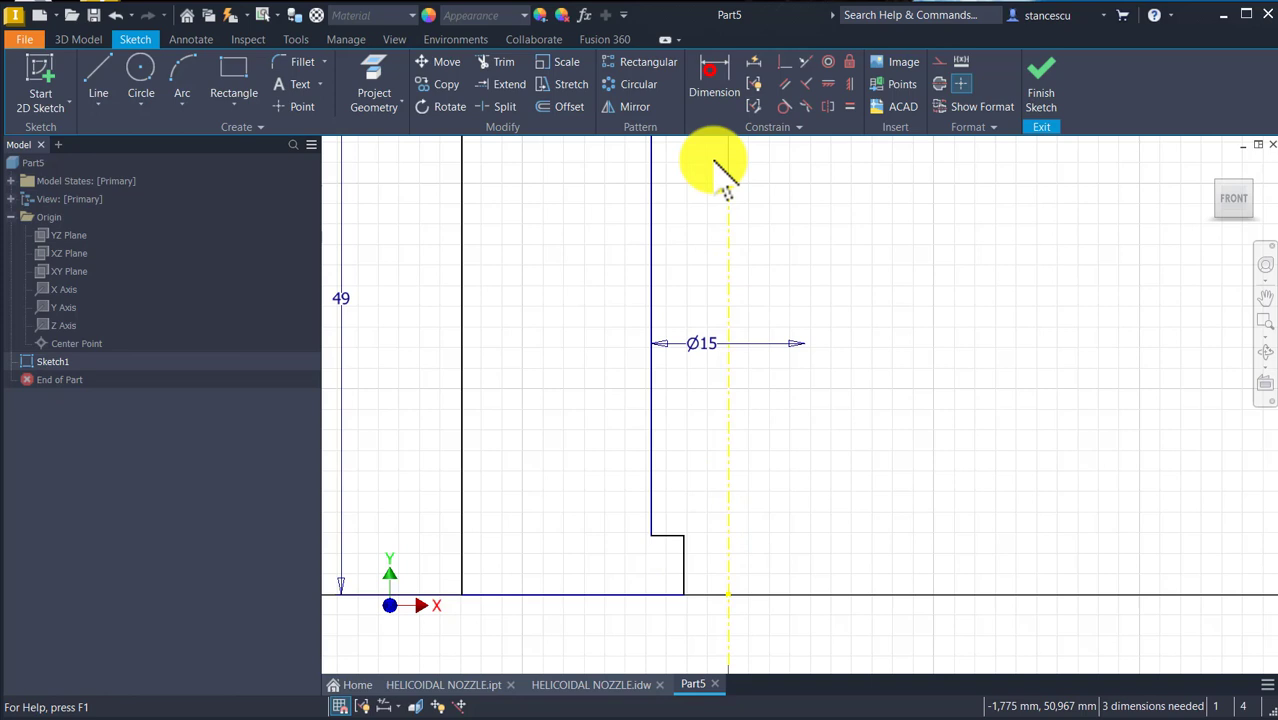
{"action": "left_click", "coordinate": [684, 550]}
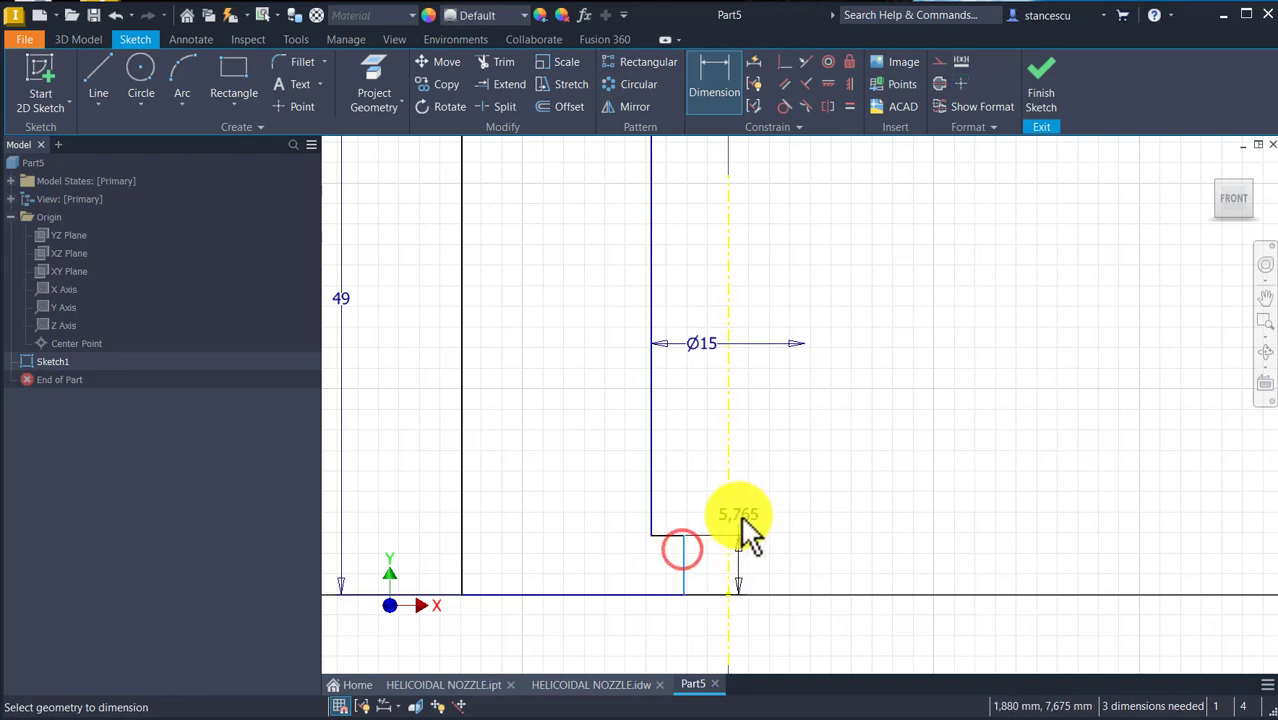
{"action": "left_click", "coordinate": [729, 510]}
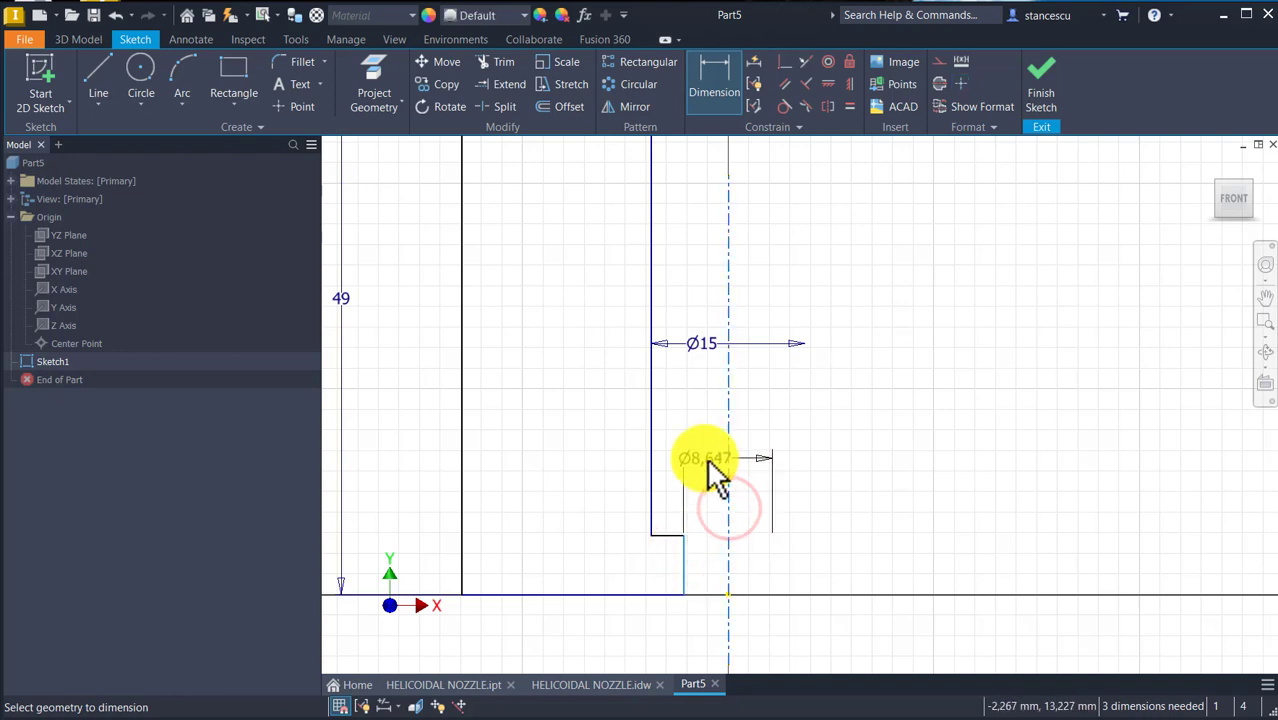
{"action": "left_click", "coordinate": [704, 458]}
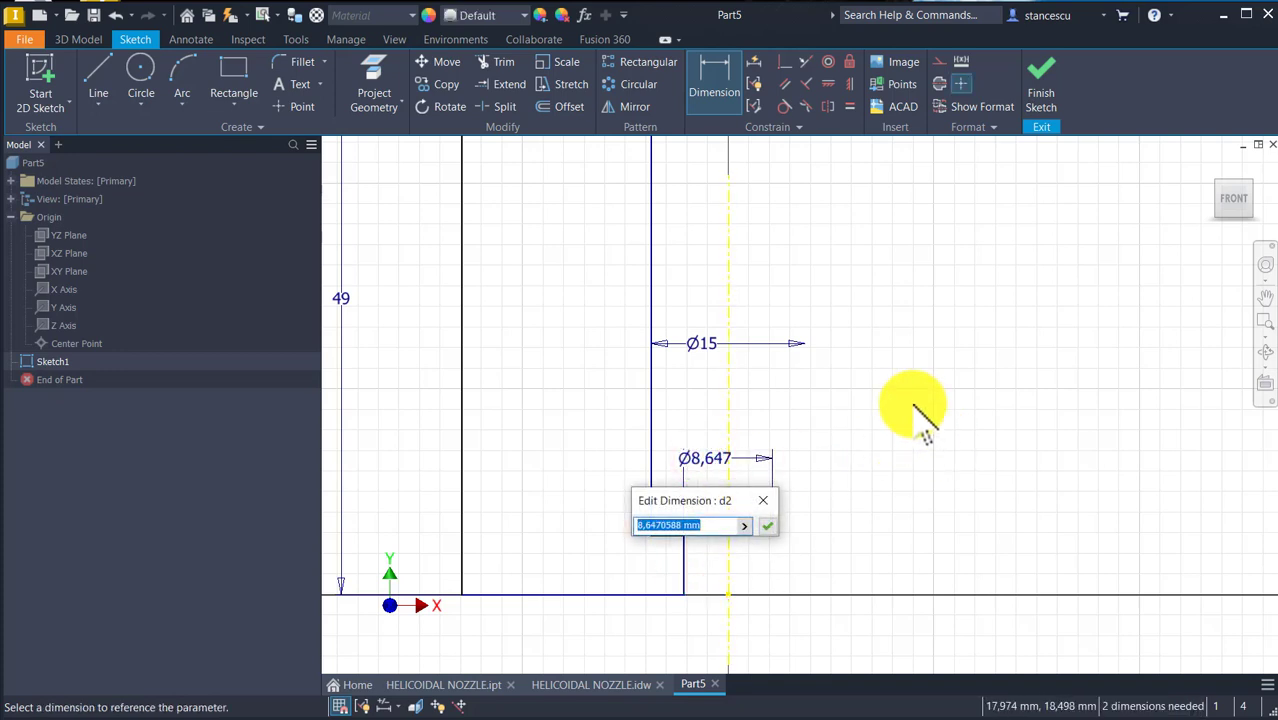
{"action": "type", "text": "10"}
{"action": "key", "text": "Return"}
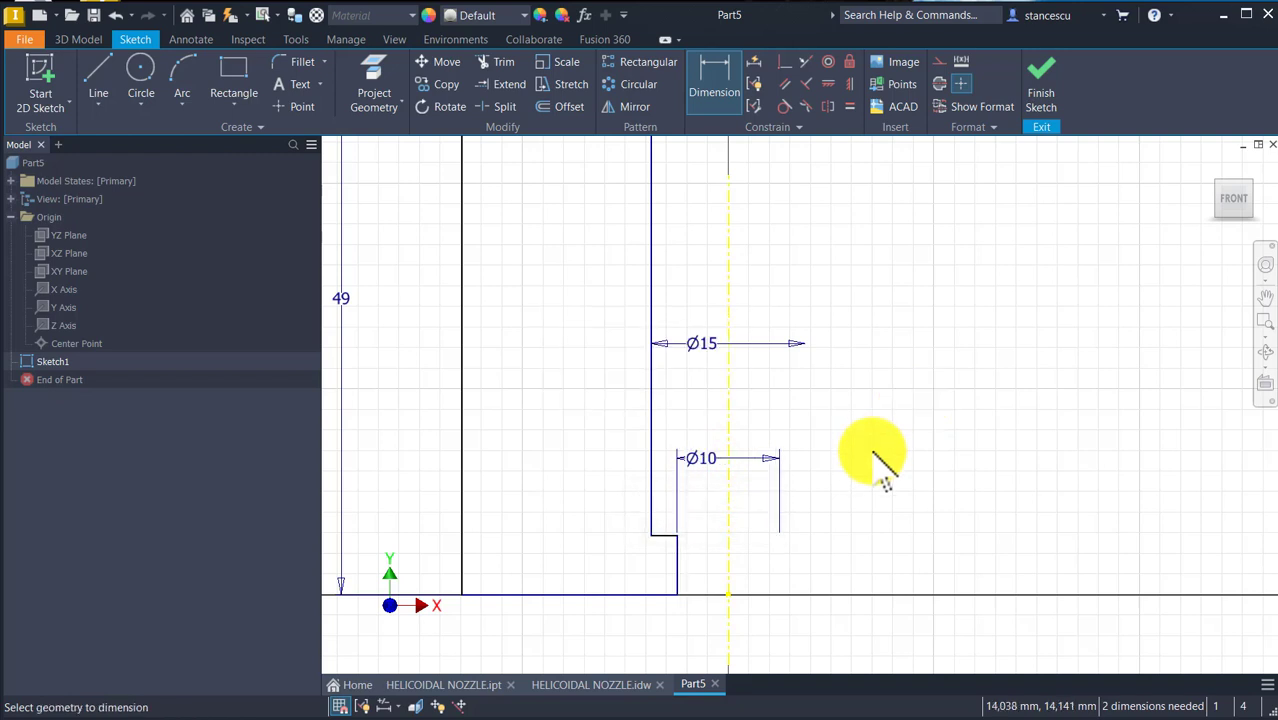
Dimension the height of the small step at the profile's base to 12 mm.
{"action": "left_click", "coordinate": [679, 552]}
{"action": "left_click", "coordinate": [578, 548]}
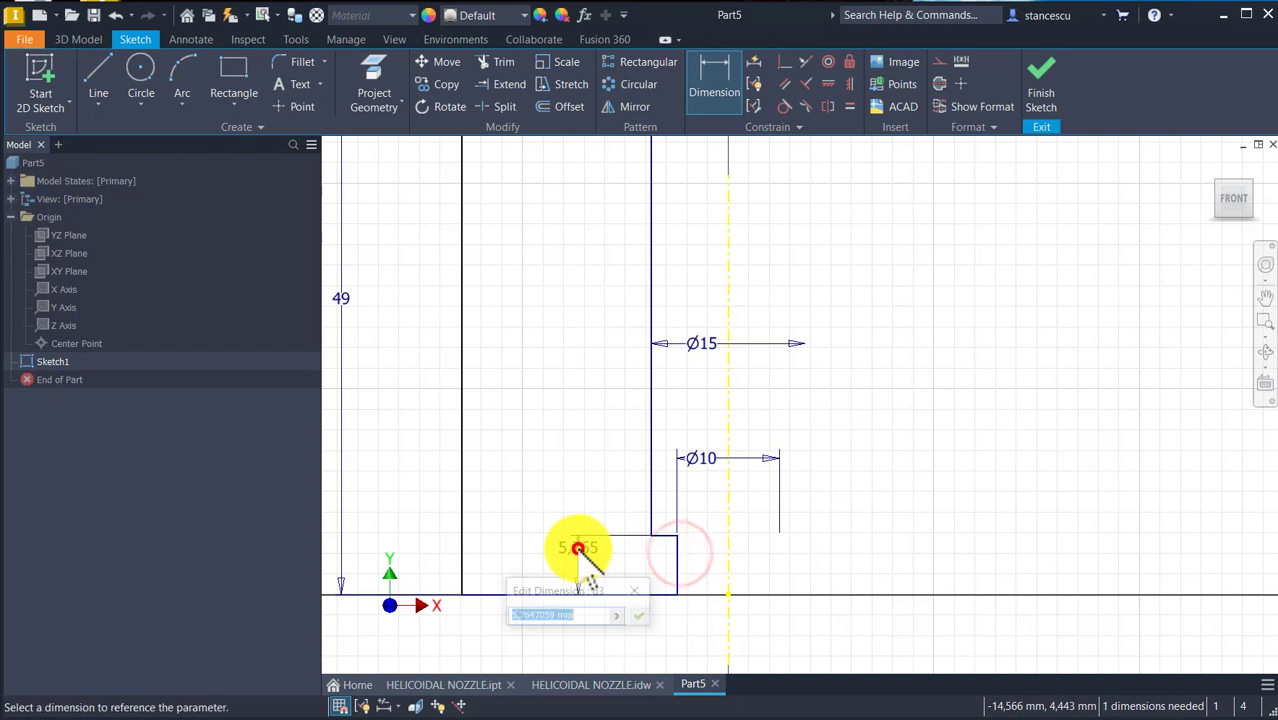
{"action": "type", "text": "12"}
{"action": "key", "text": "Return"}
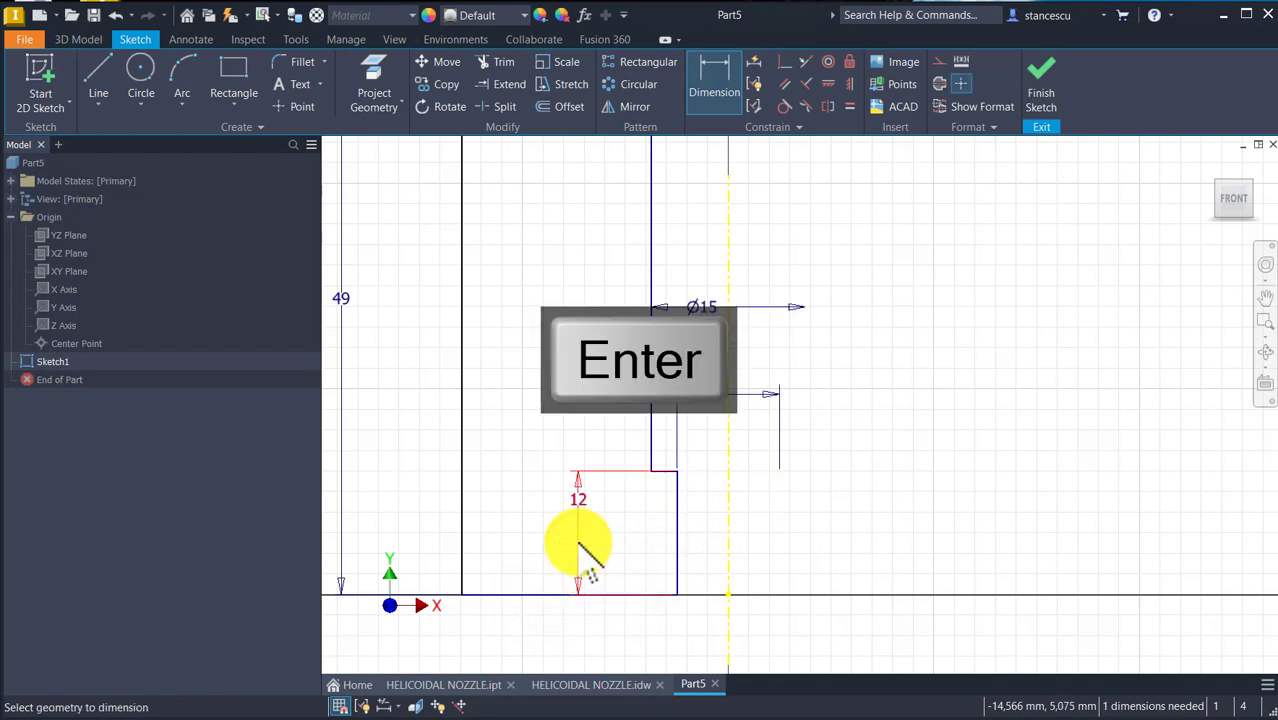
Dimension the profile's outer vertical line to the centerline as a 58 mm diameter.
{"action": "scroll", "coordinate": [740, 540], "scroll_direction": "down", "scroll_amount": 2}
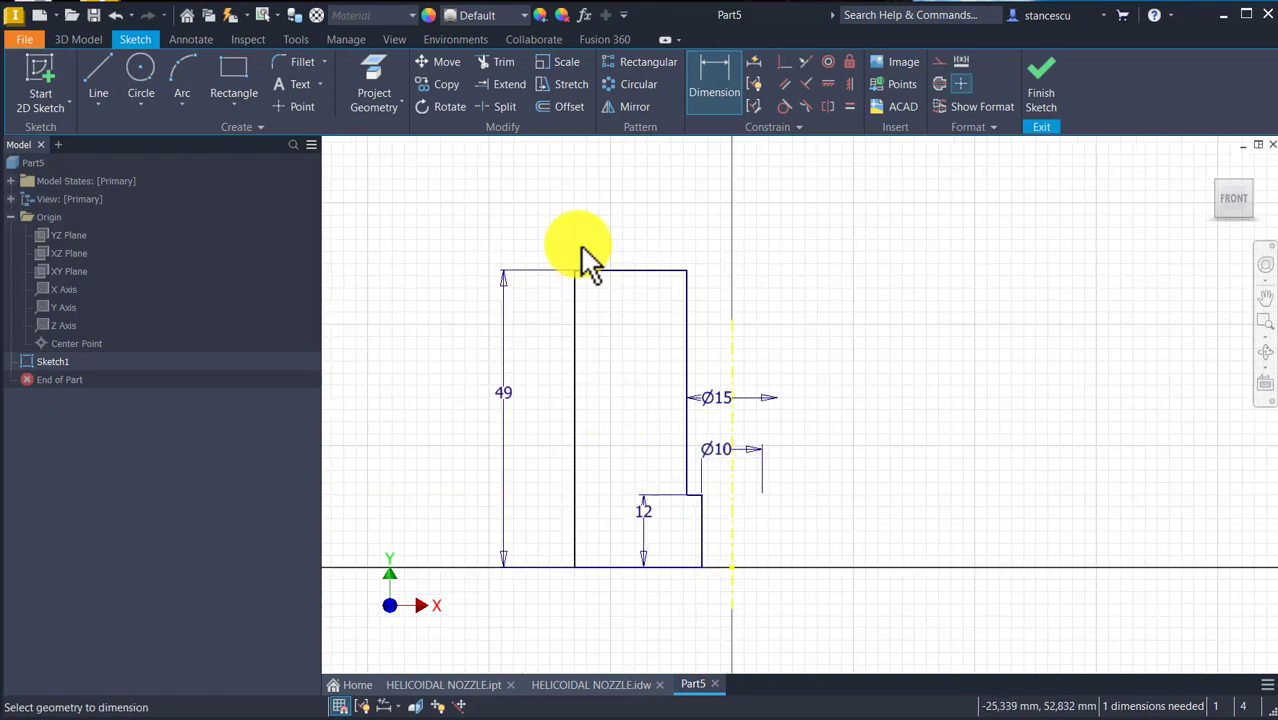
{"action": "left_click", "coordinate": [578, 298]}
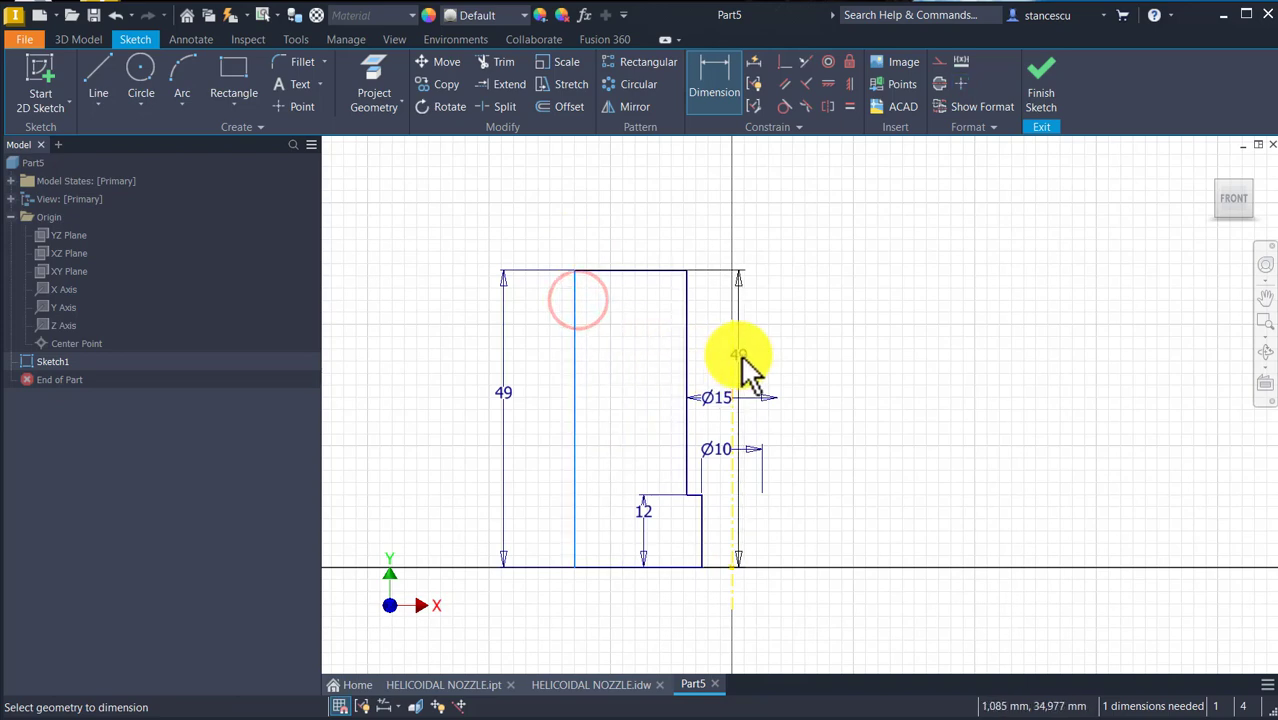
{"action": "left_click", "coordinate": [732, 356]}
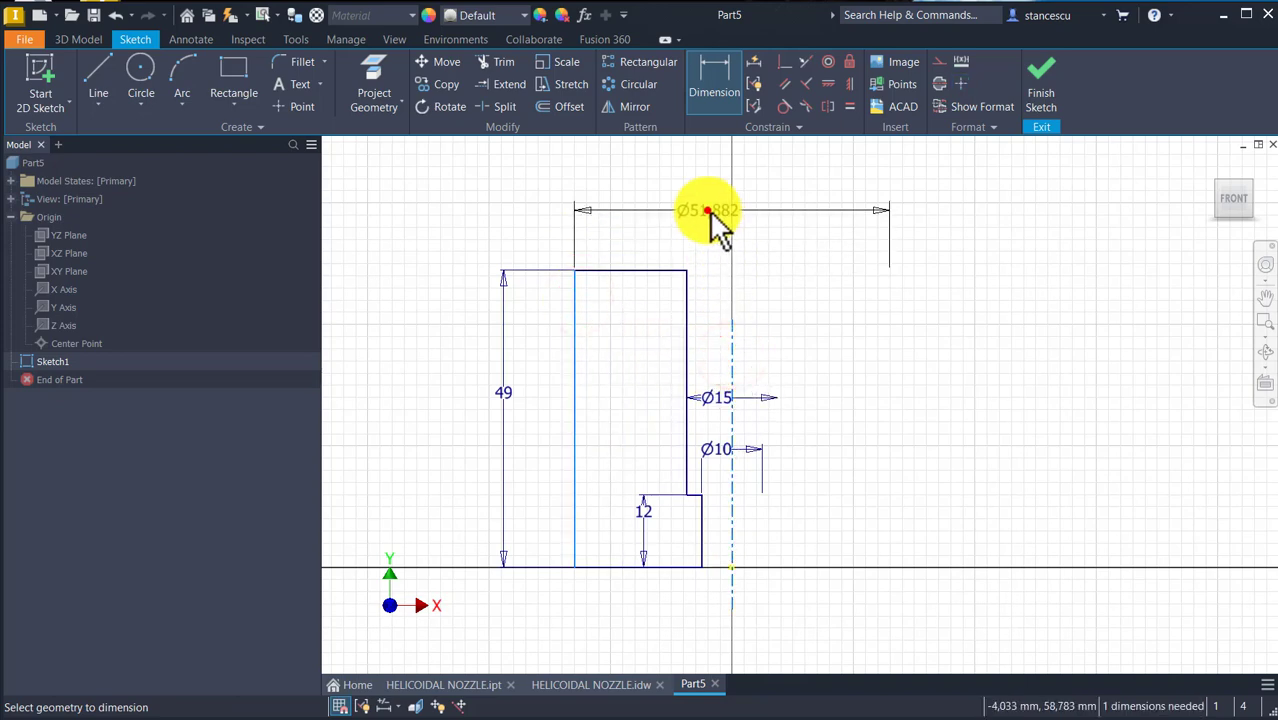
{"action": "left_click", "coordinate": [705, 212]}
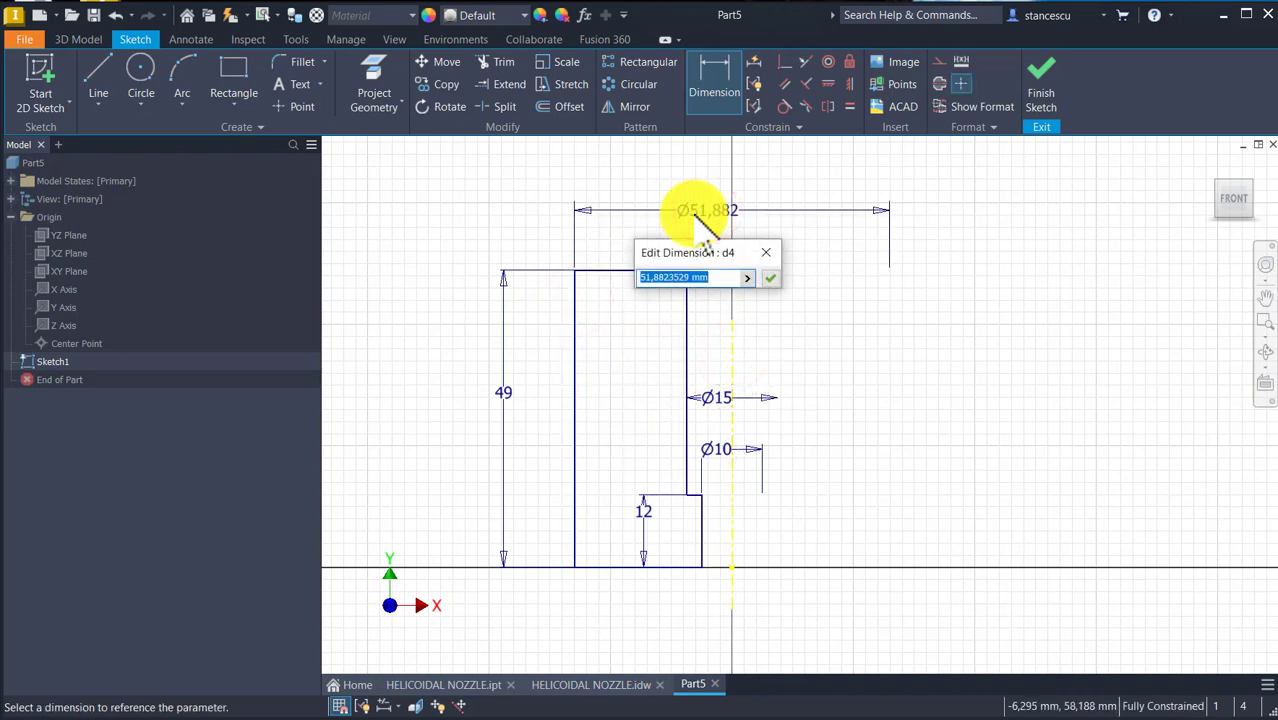
{"action": "key", "text": "Return"}
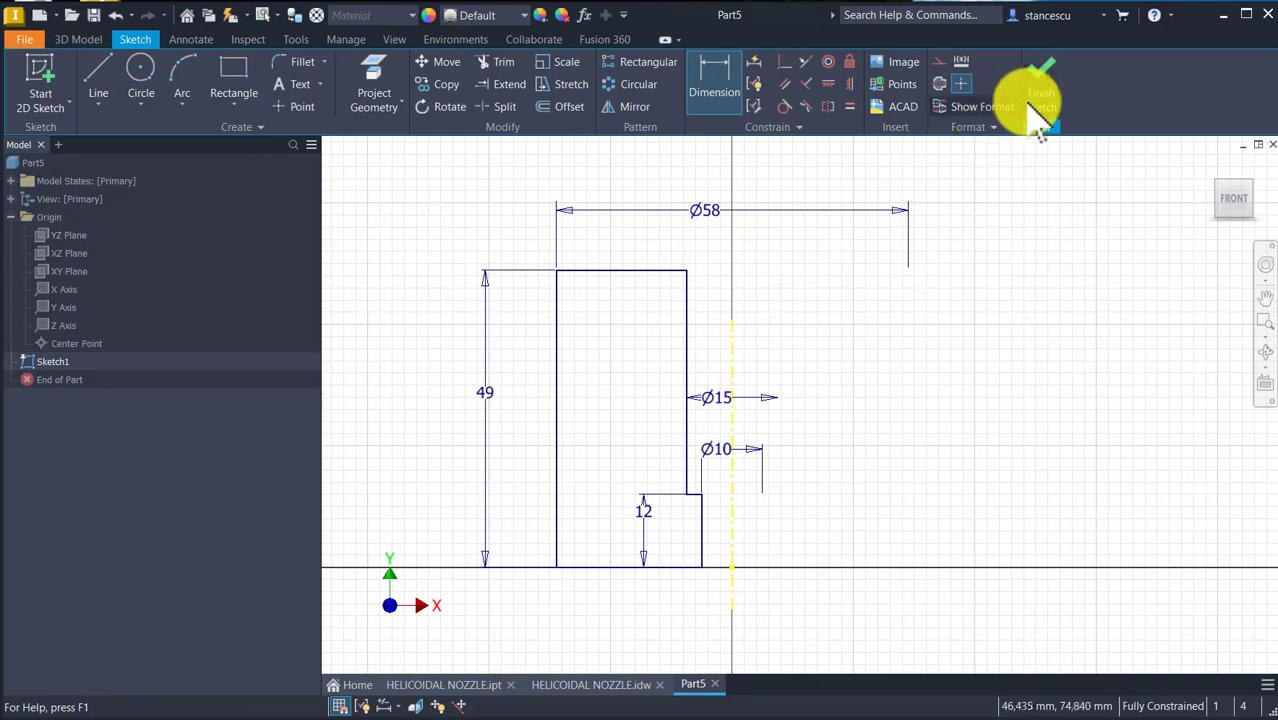
Finish the sketch and revolve the profile a full 360 degrees around the centerline into a new solid, shown in the home view.
{"action": "left_click", "coordinate": [1041, 64]}
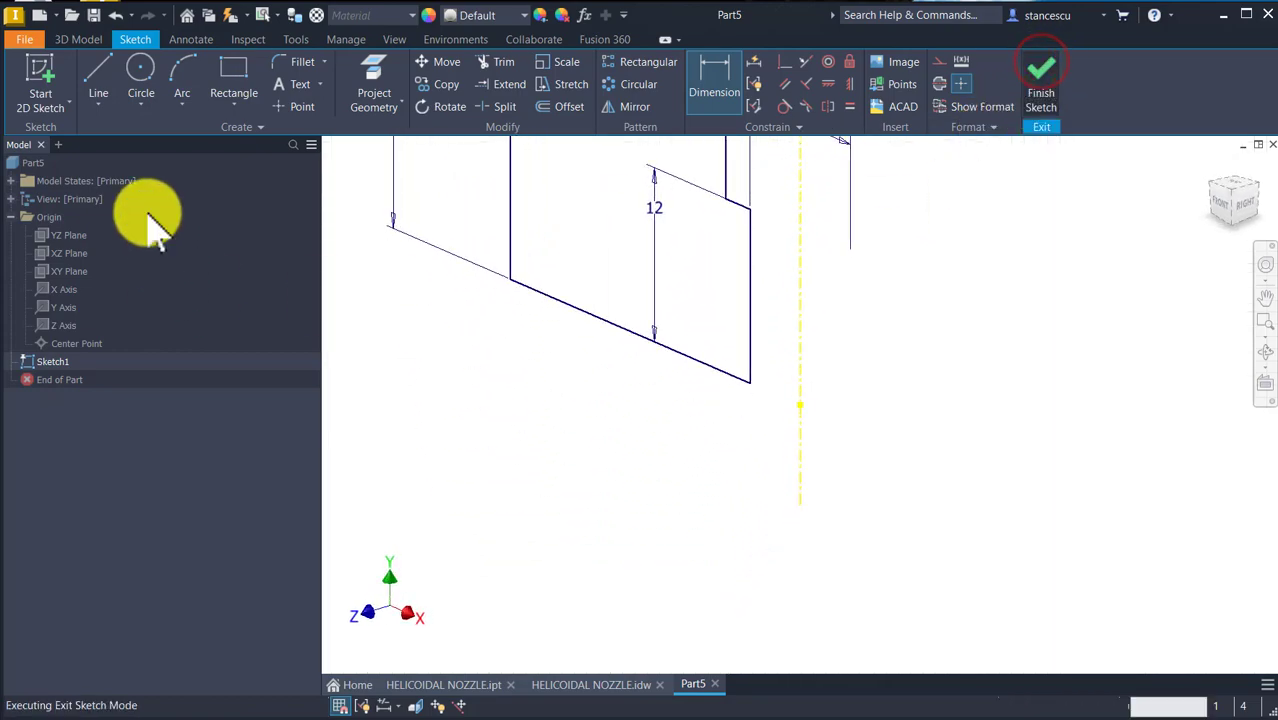
{"action": "left_click", "coordinate": [142, 72]}
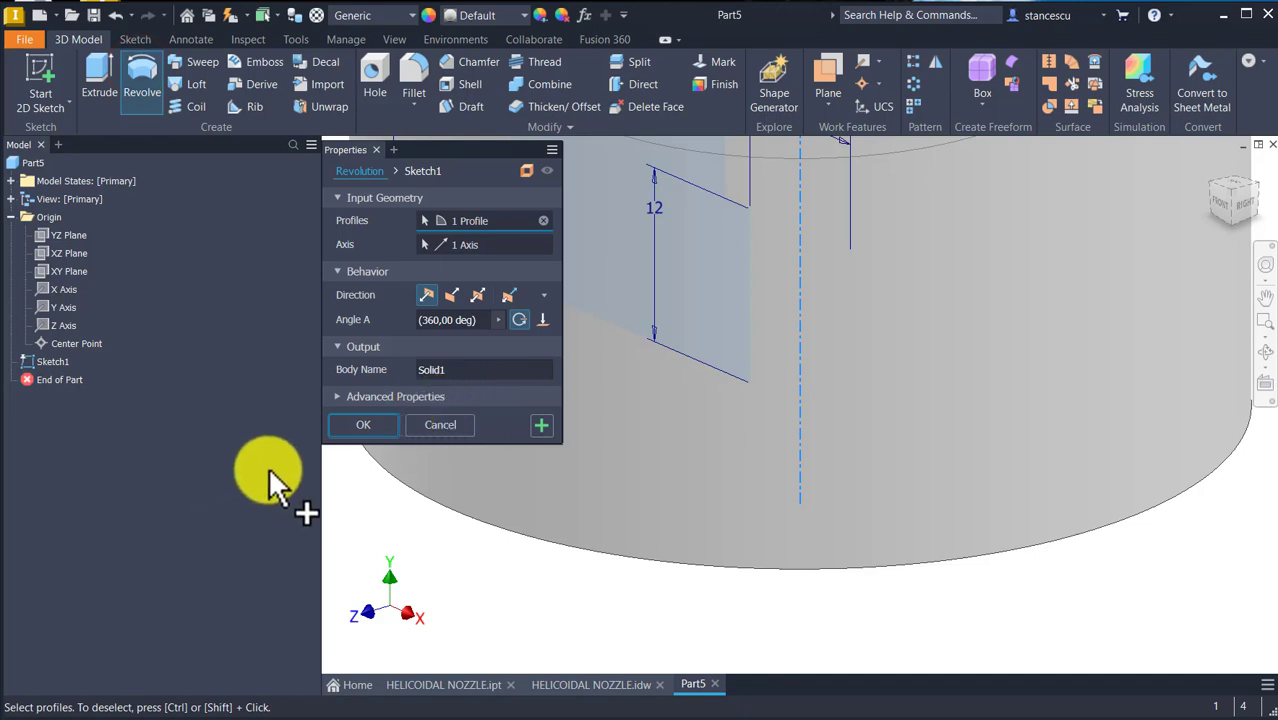
{"action": "key", "text": "Home"}
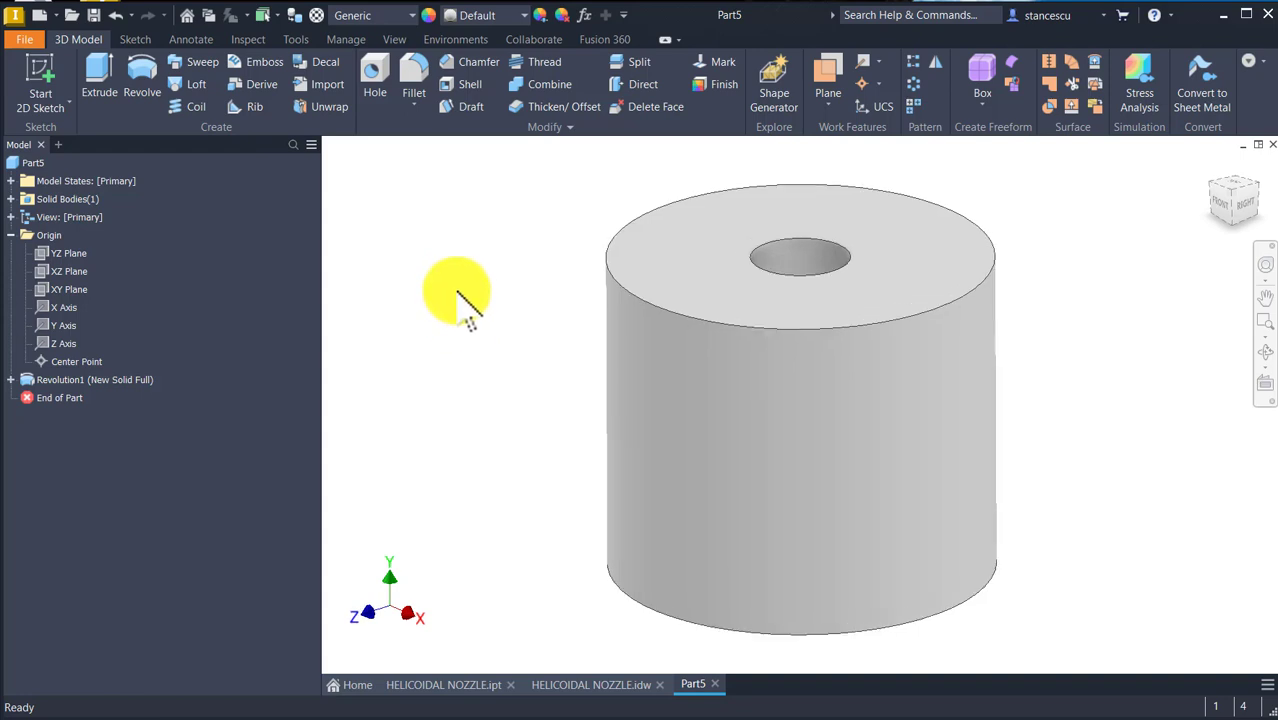
{"action": "key", "text": "F6"}
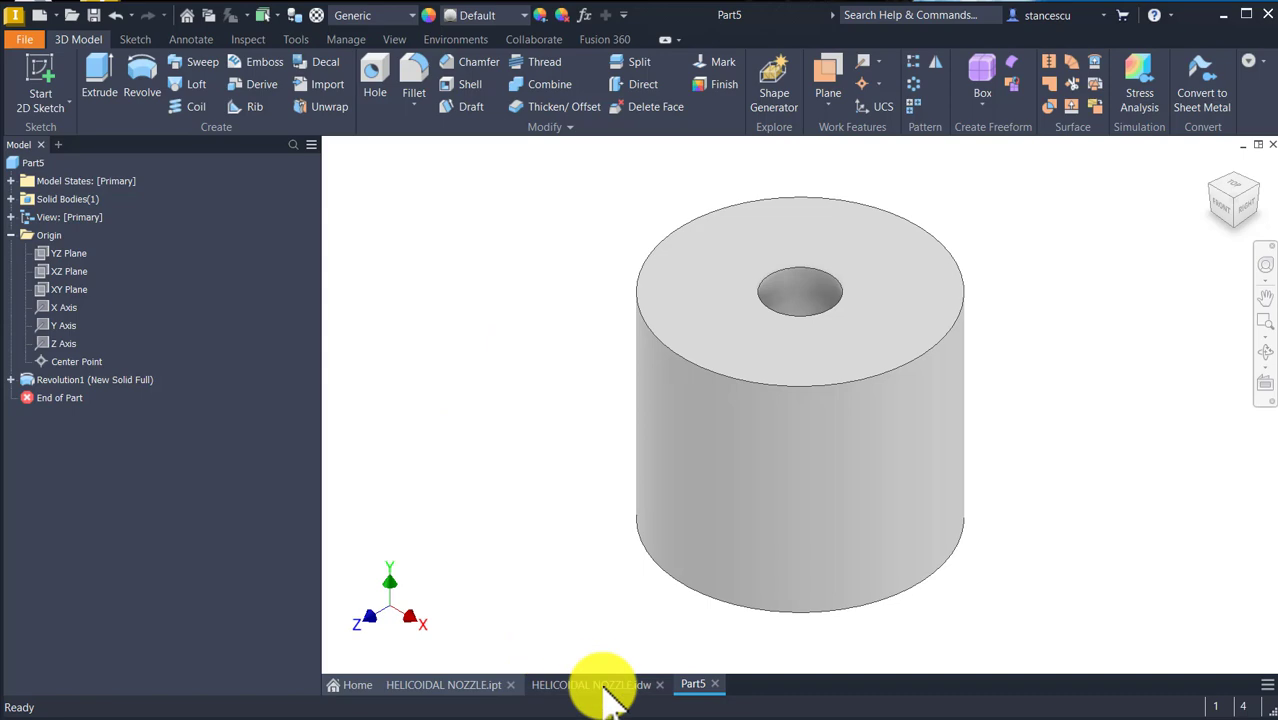
Switch to the HELICOIDAL NOZZLE.idw drawing and examine the coil note, the hole circle and the section view.
{"action": "left_click", "coordinate": [600, 685]}
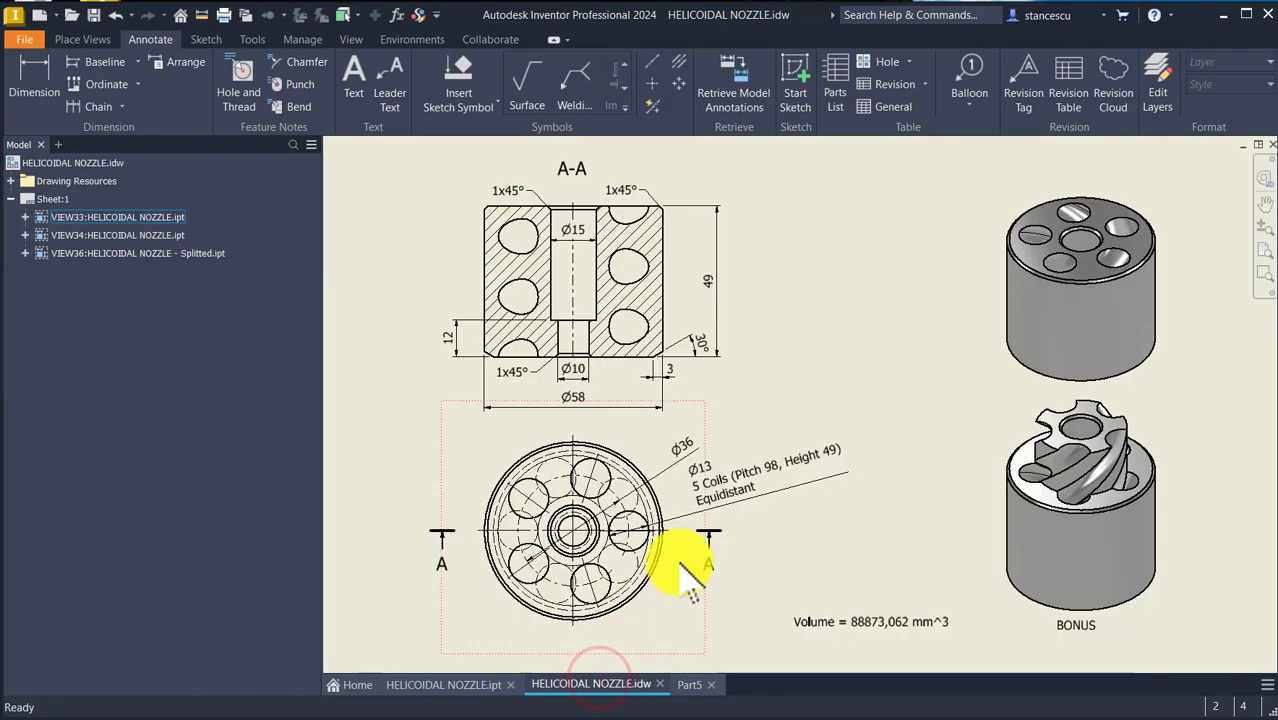
{"action": "left_click", "coordinate": [705, 470]}
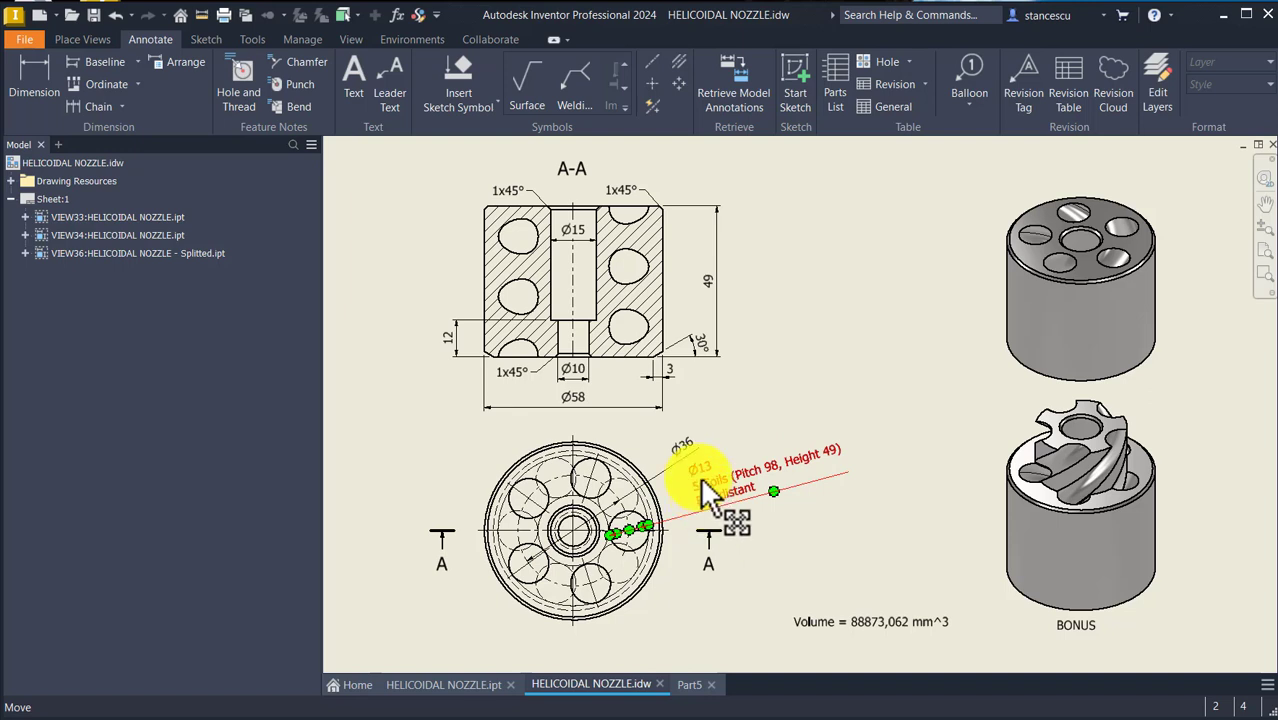
{"action": "key", "text": "Escape"}
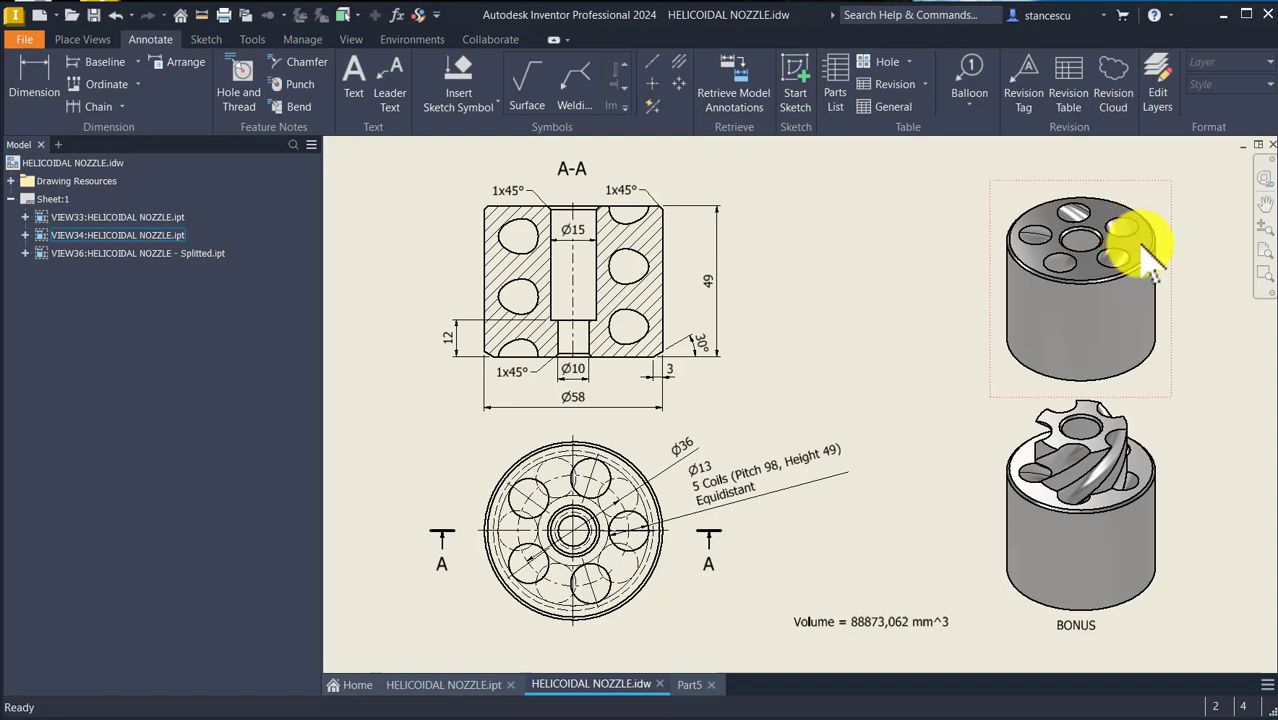
{"action": "left_click", "coordinate": [702, 498]}
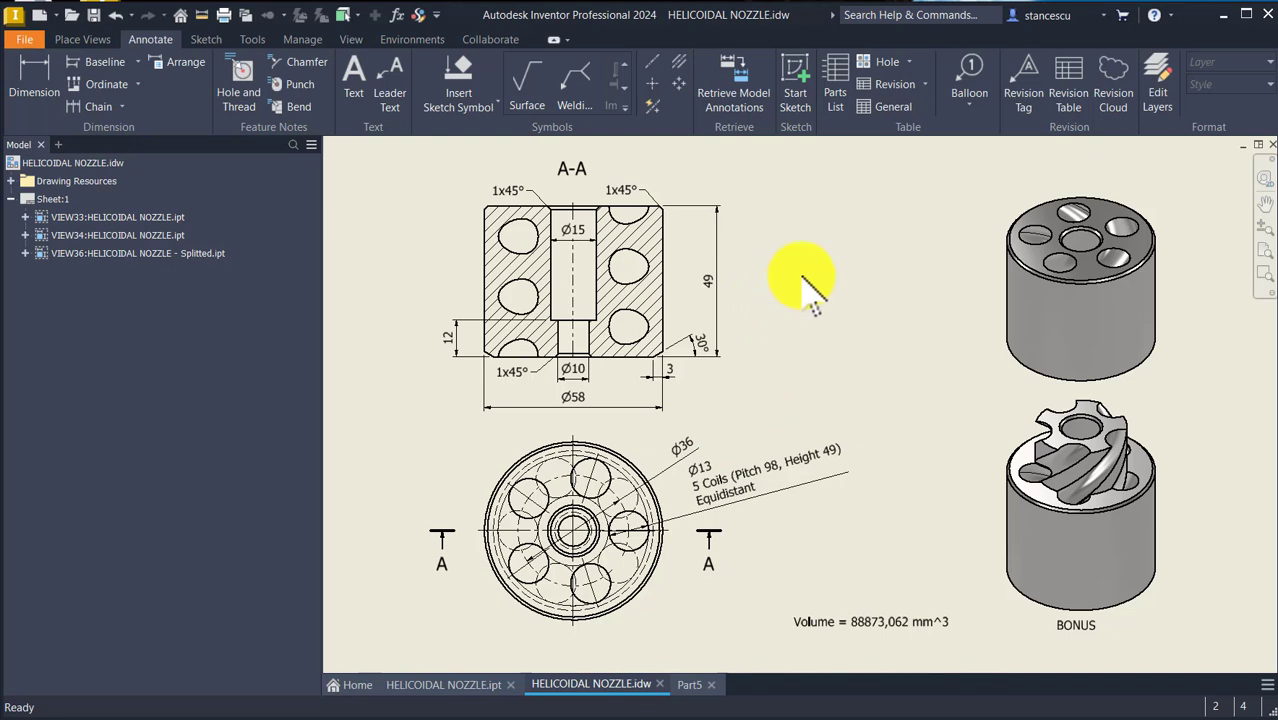
{"action": "left_click", "coordinate": [380, 268]}
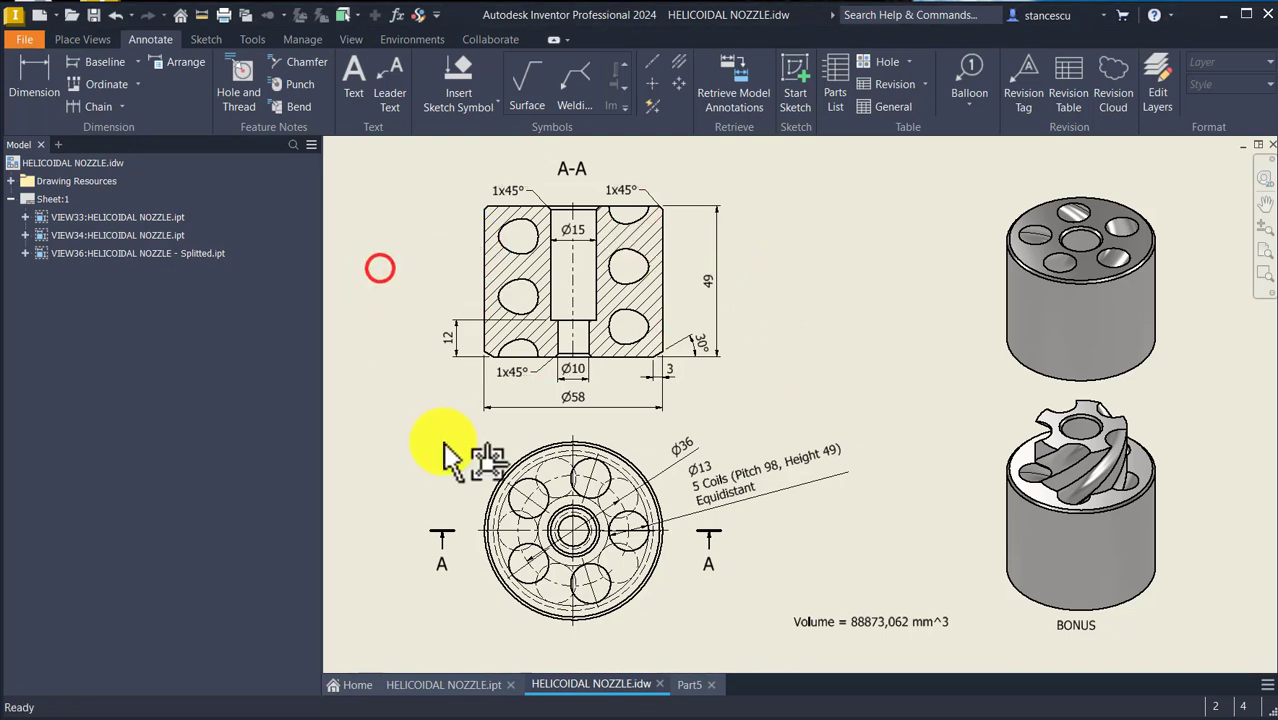
Return to Part5, start a sketch on the cylinder's top face and draw a 13 mm diameter circle beside the central bore.
{"action": "left_click", "coordinate": [698, 684]}
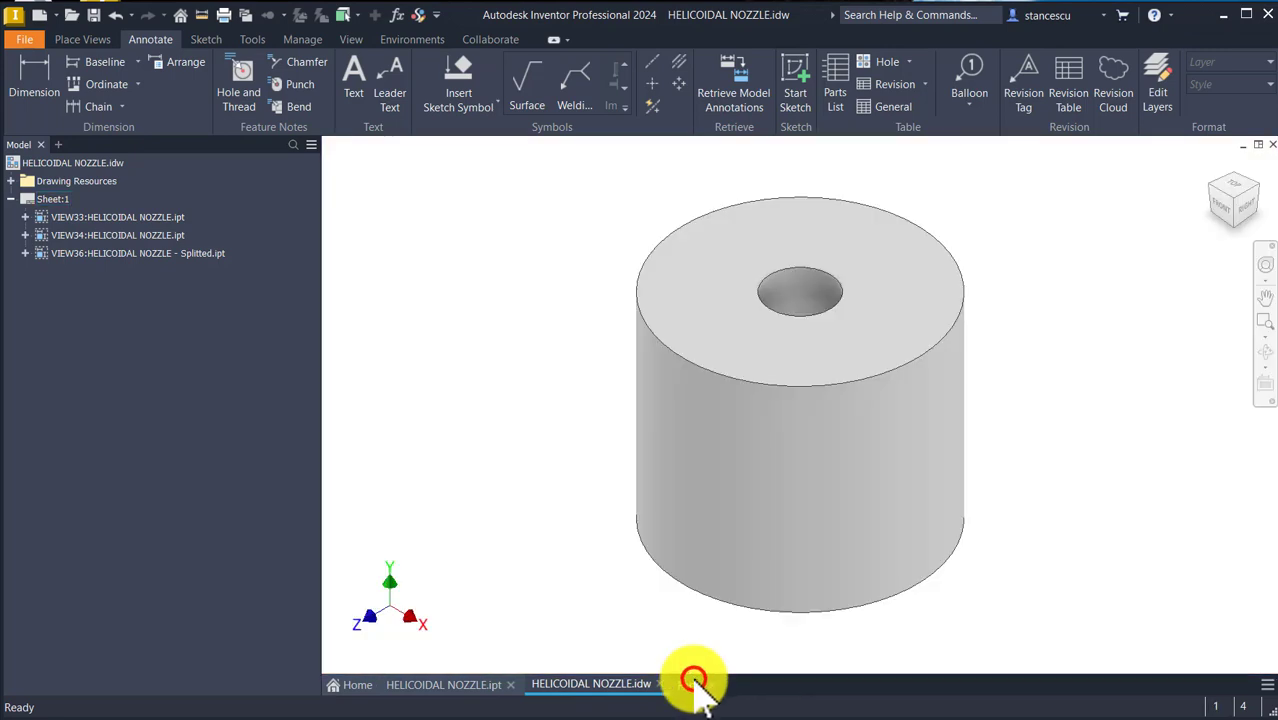
{"action": "left_click", "coordinate": [815, 347]}
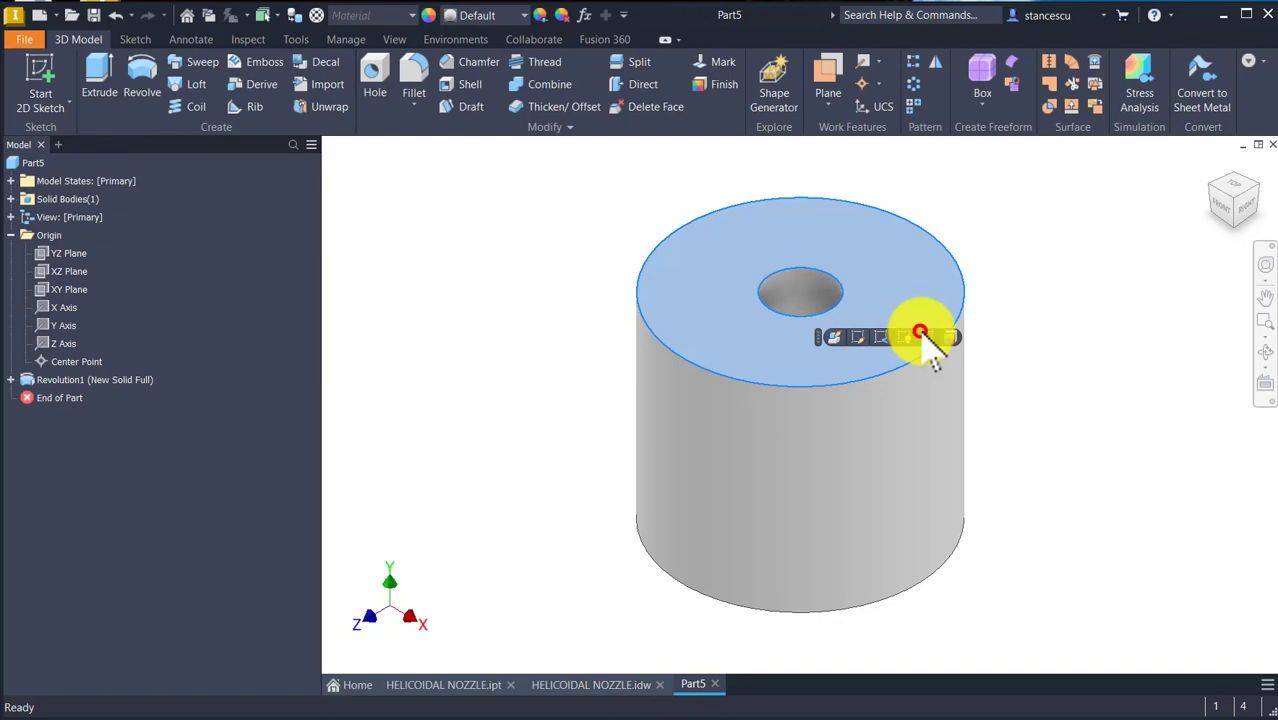
{"action": "left_click", "coordinate": [921, 334]}
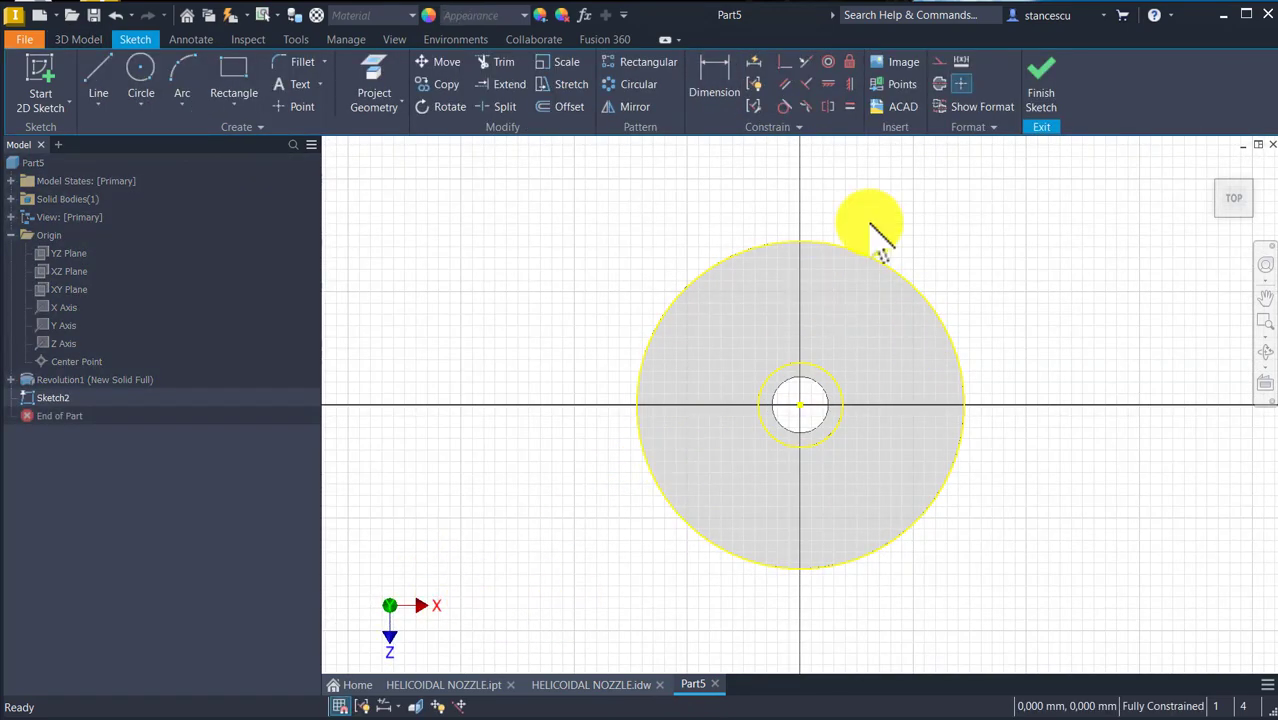
{"action": "left_click", "coordinate": [140, 86]}
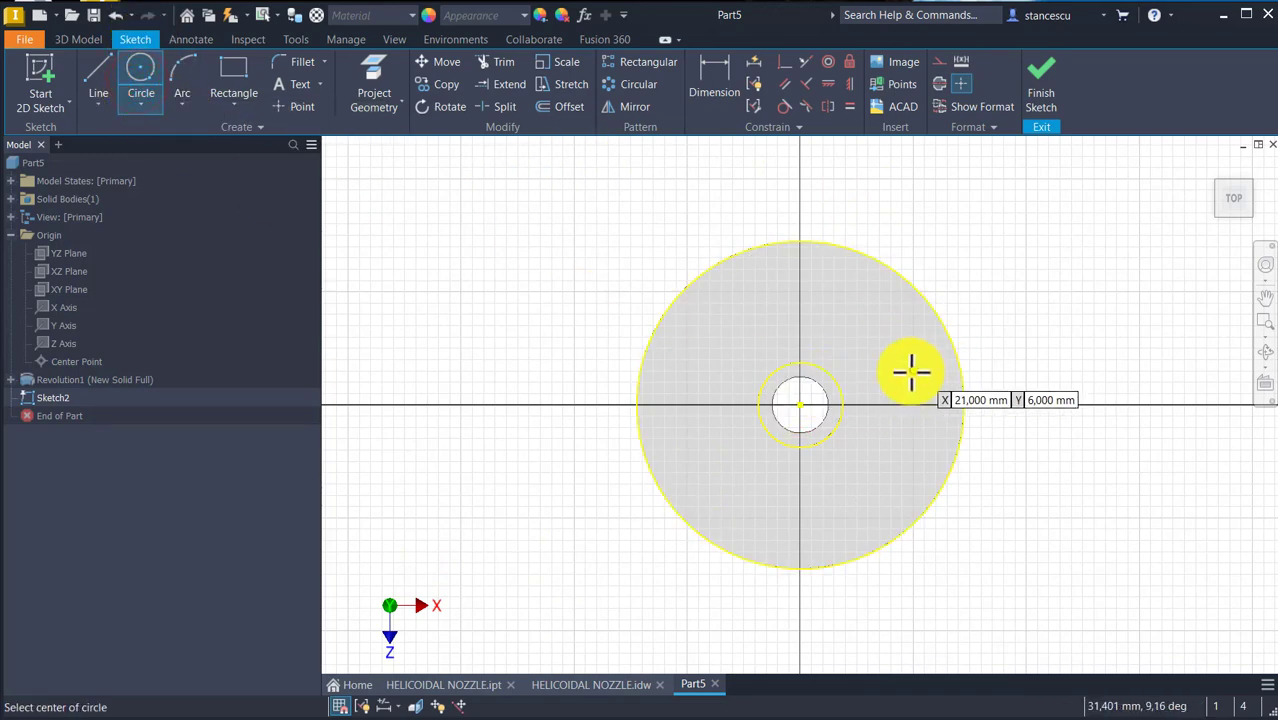
{"action": "left_click", "coordinate": [879, 378]}
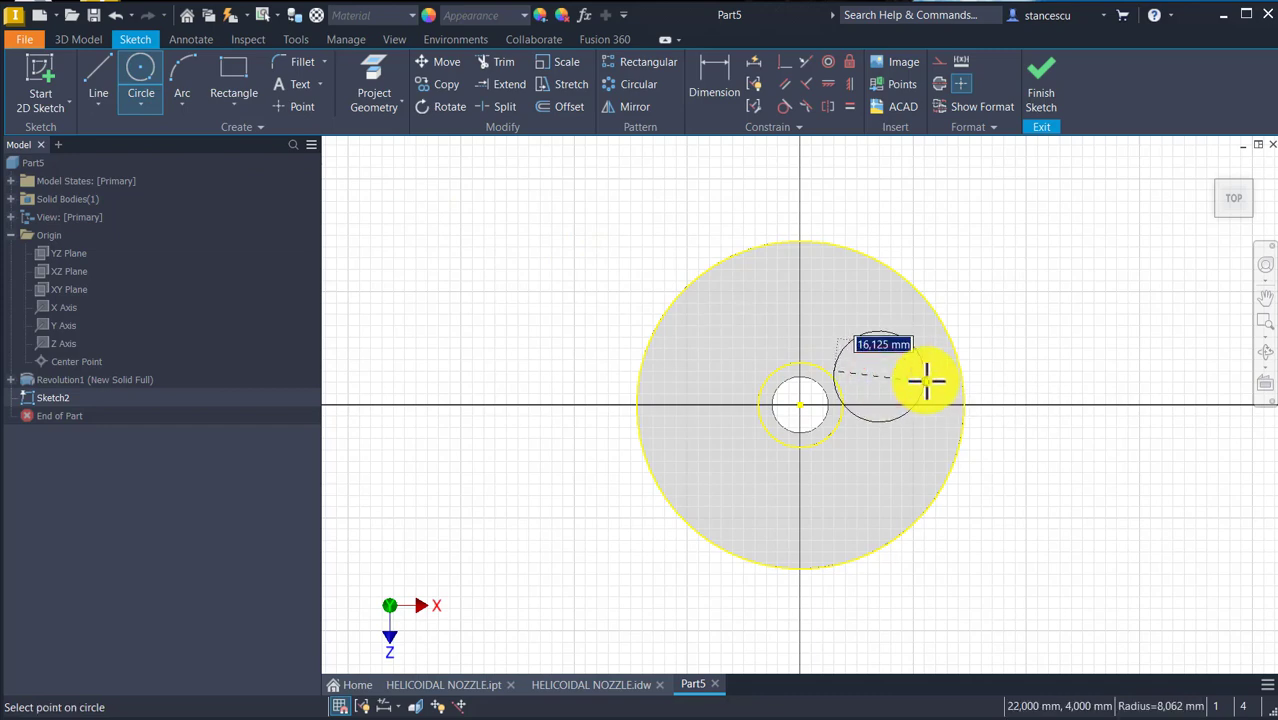
{"action": "type", "text": "1"}
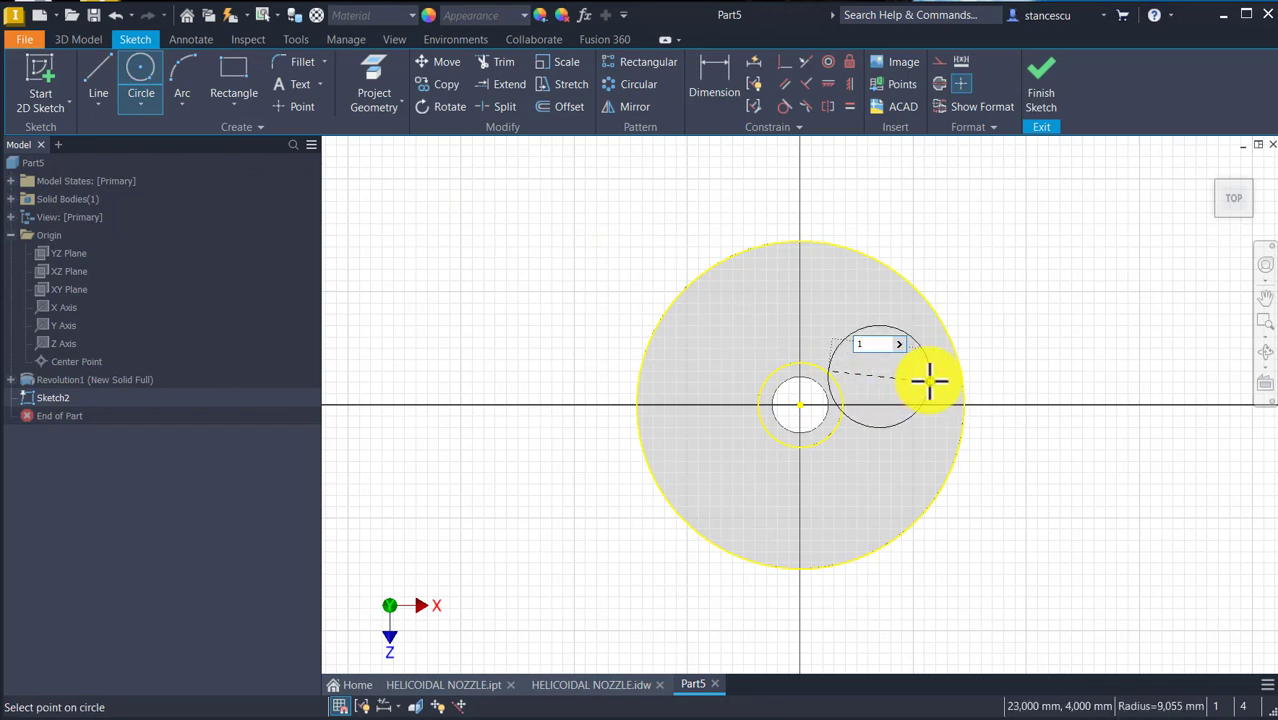
{"action": "type", "text": "3"}
{"action": "key", "text": "Return"}
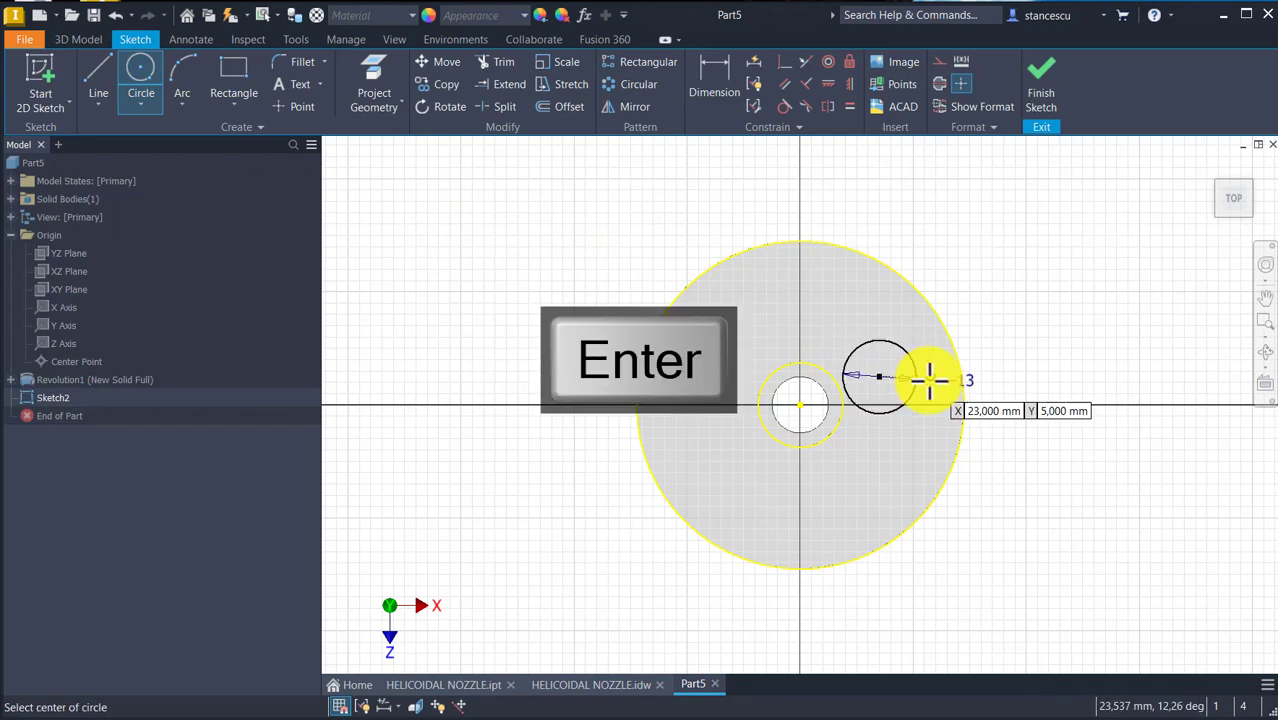
Apply a horizontal constraint between the 13 mm circle's center and the sketch origin.
{"action": "left_click", "coordinate": [830, 86]}
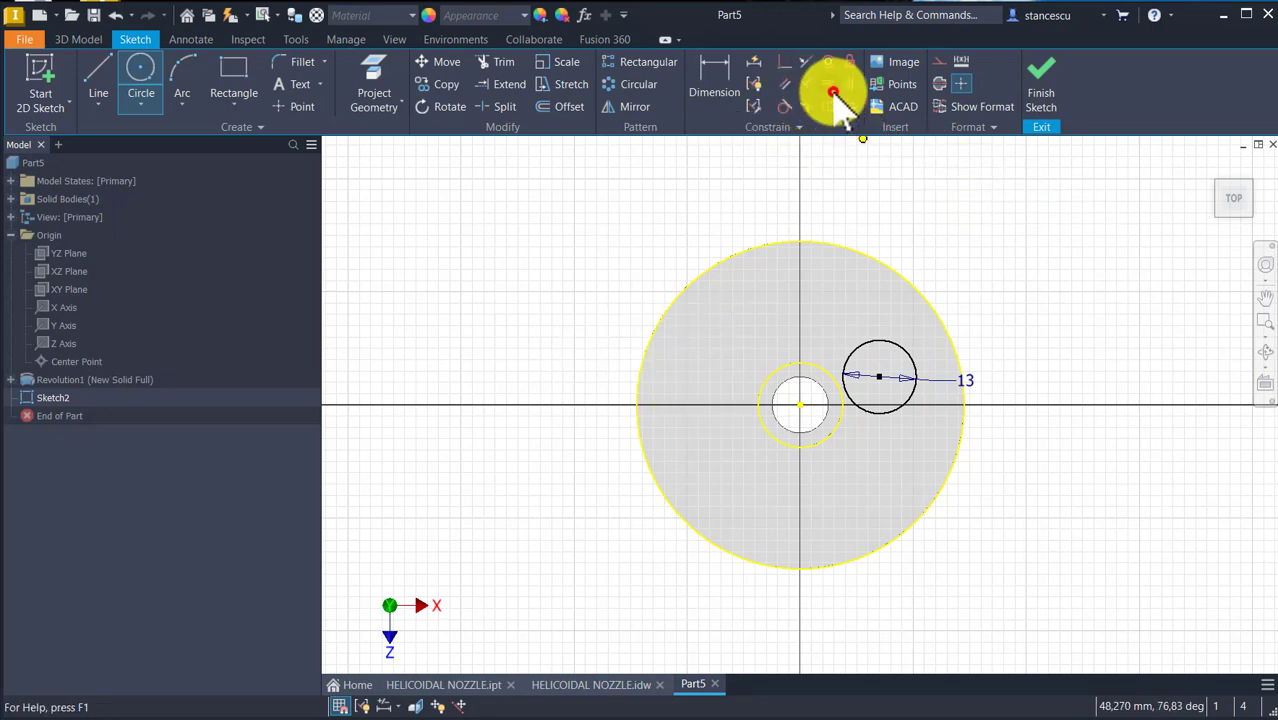
{"action": "left_click", "coordinate": [884, 377]}
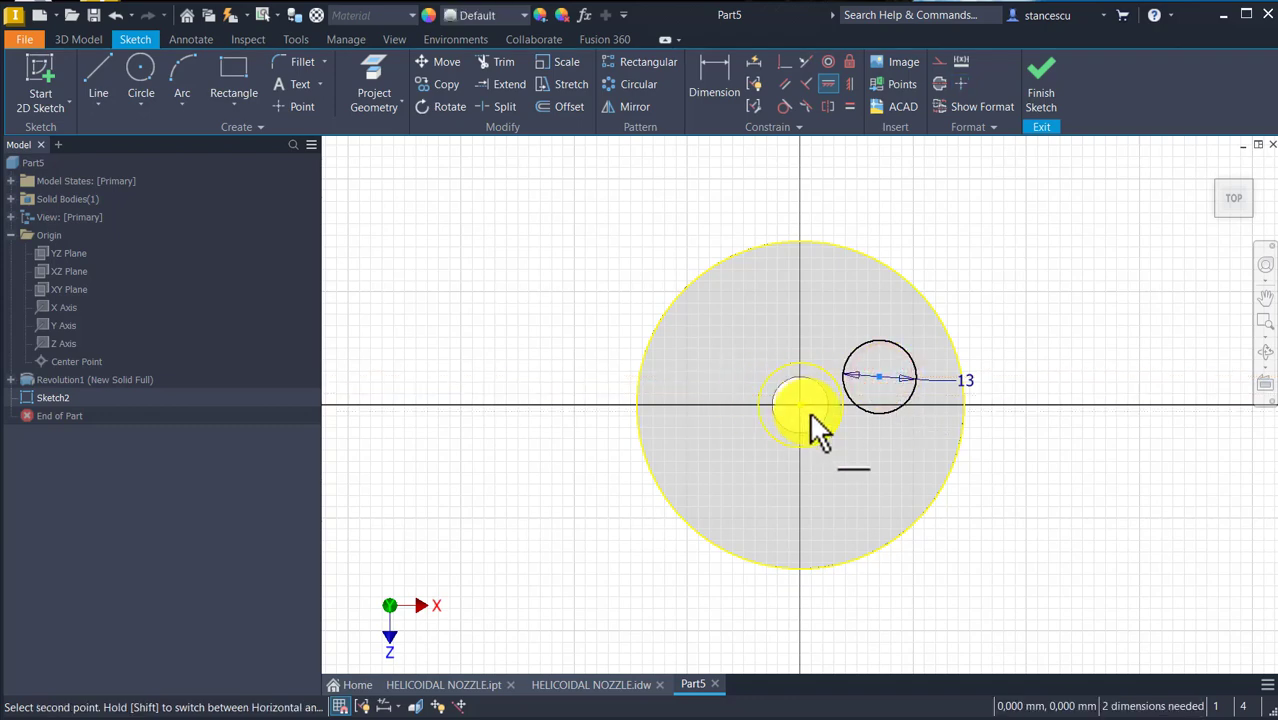
{"action": "left_click", "coordinate": [806, 409]}
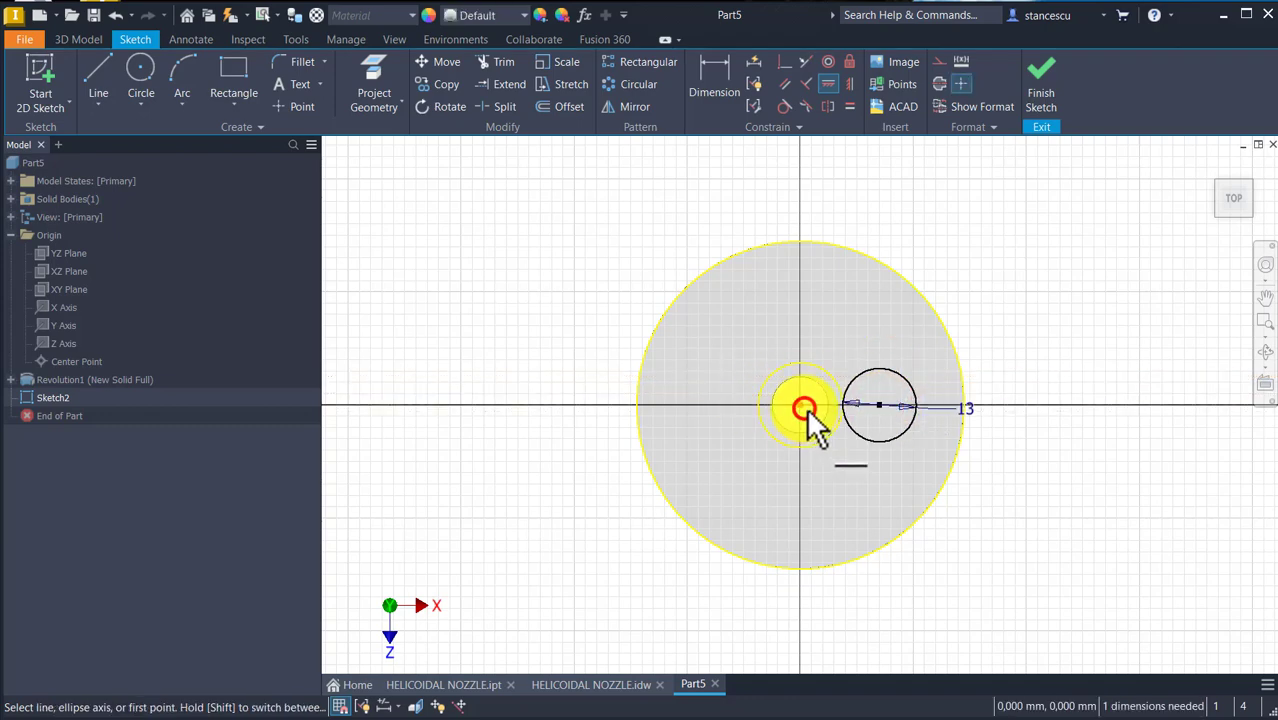
Dimension the horizontal distance from the sketch origin to the 13 mm circle's center as 36/2 mm.
{"action": "left_click", "coordinate": [708, 72]}
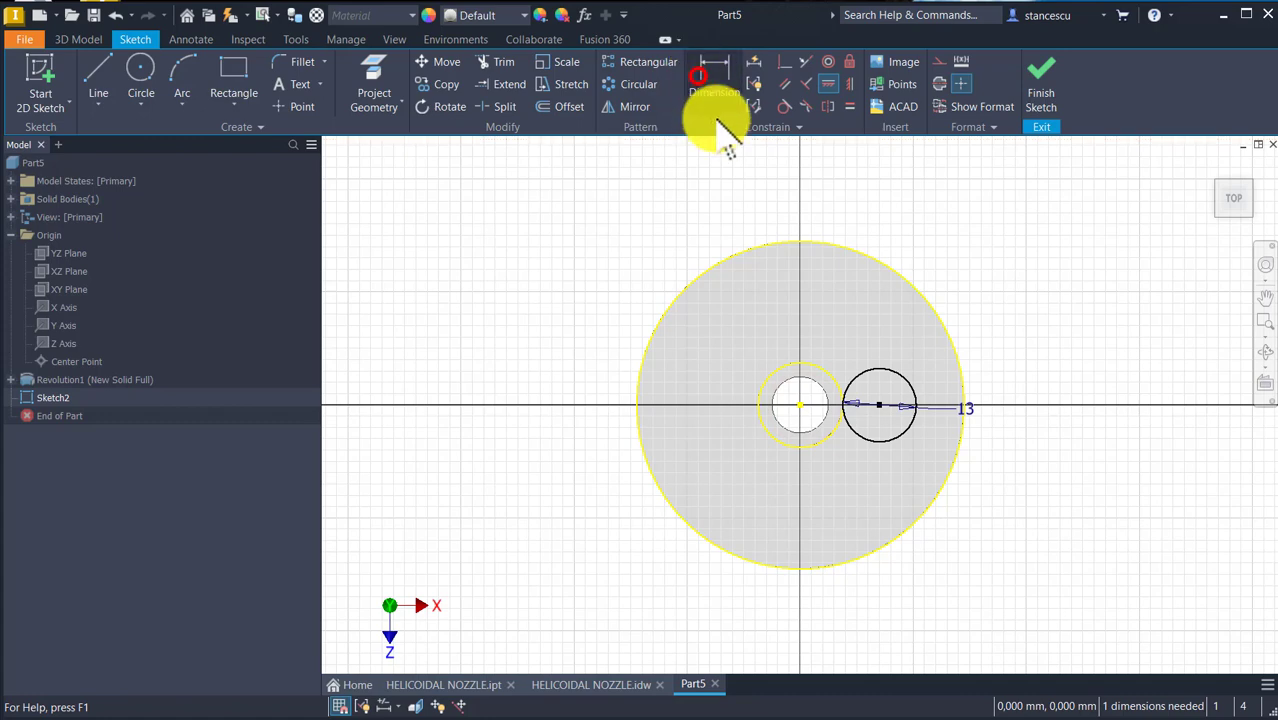
{"action": "left_click", "coordinate": [880, 370]}
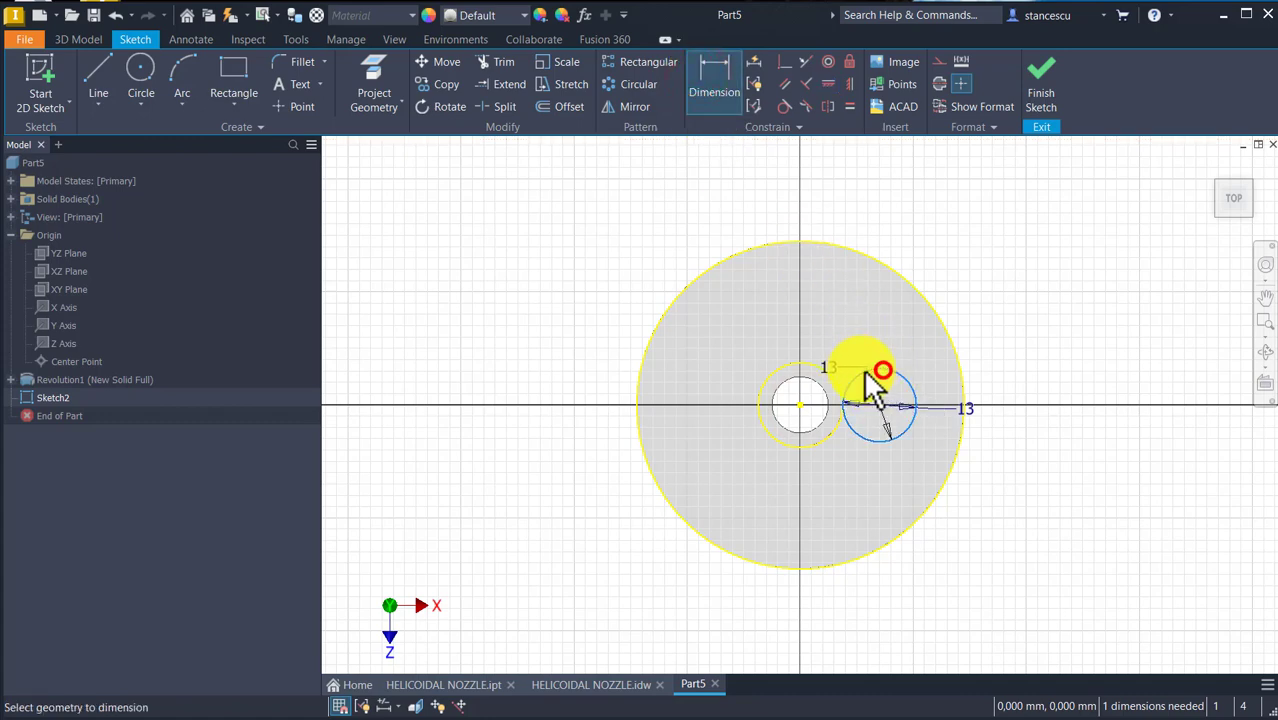
{"action": "left_click", "coordinate": [797, 402]}
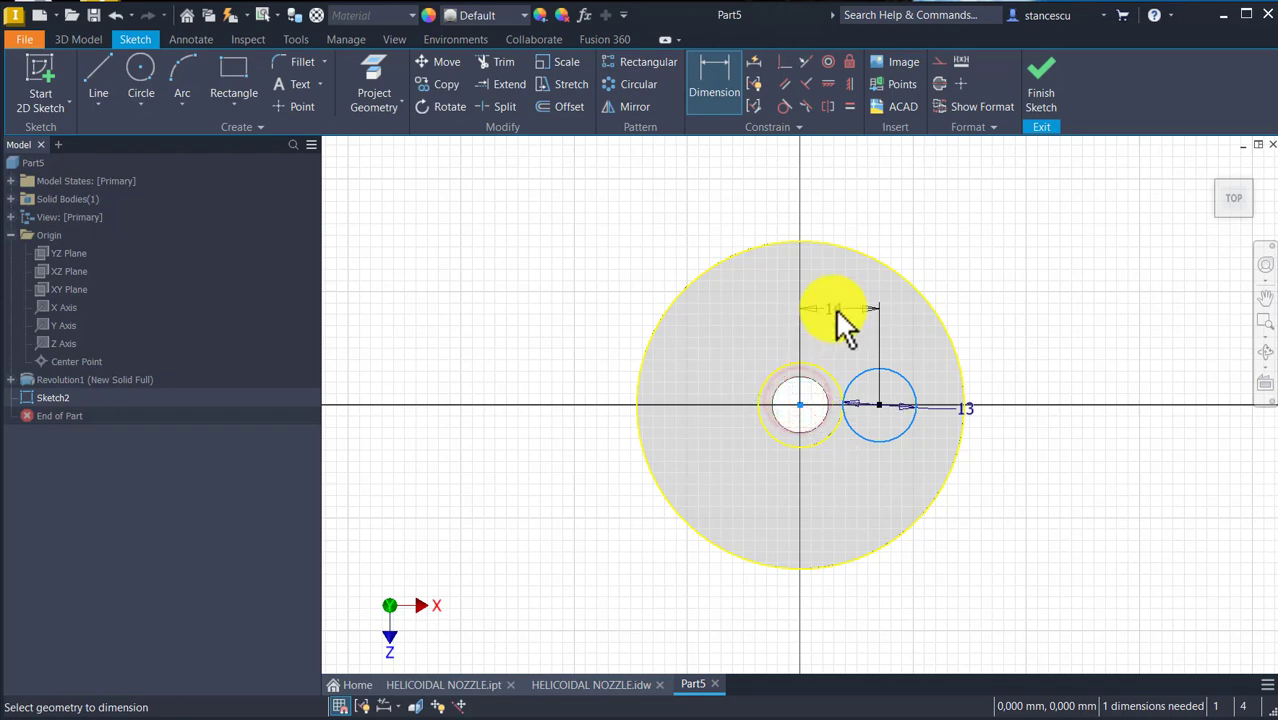
{"action": "left_click", "coordinate": [833, 305]}
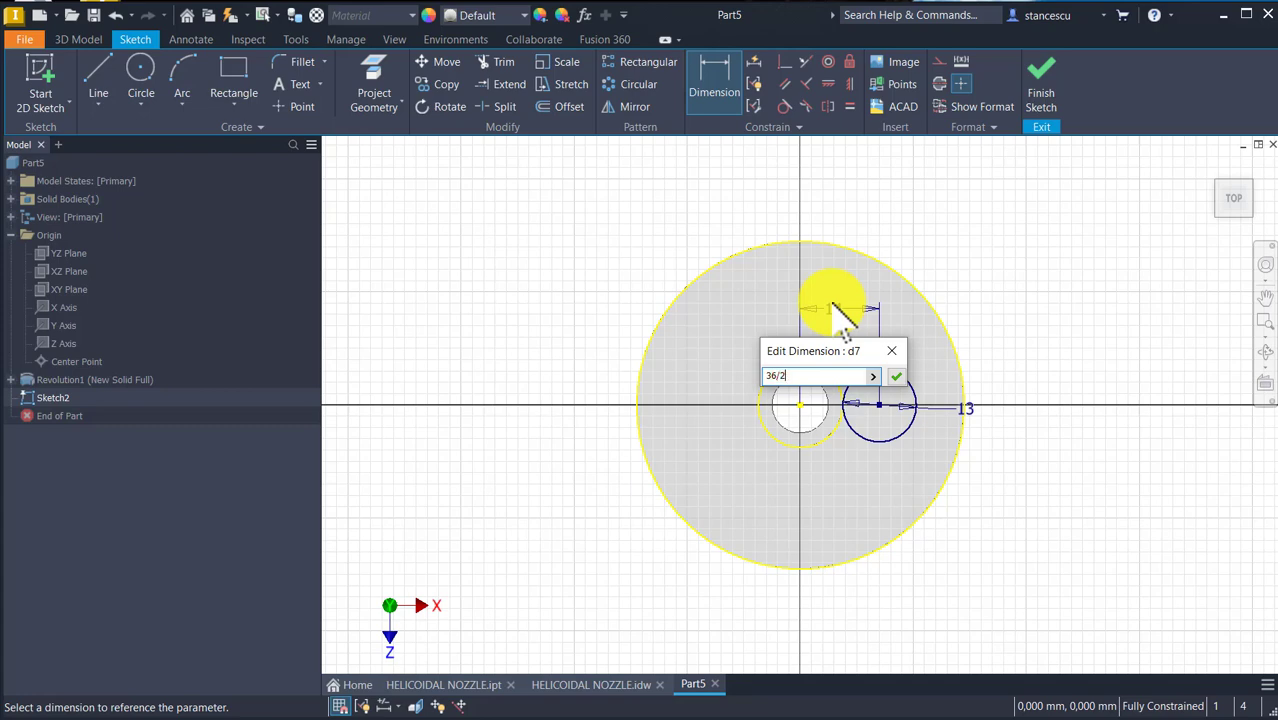
{"action": "key", "text": "Return"}
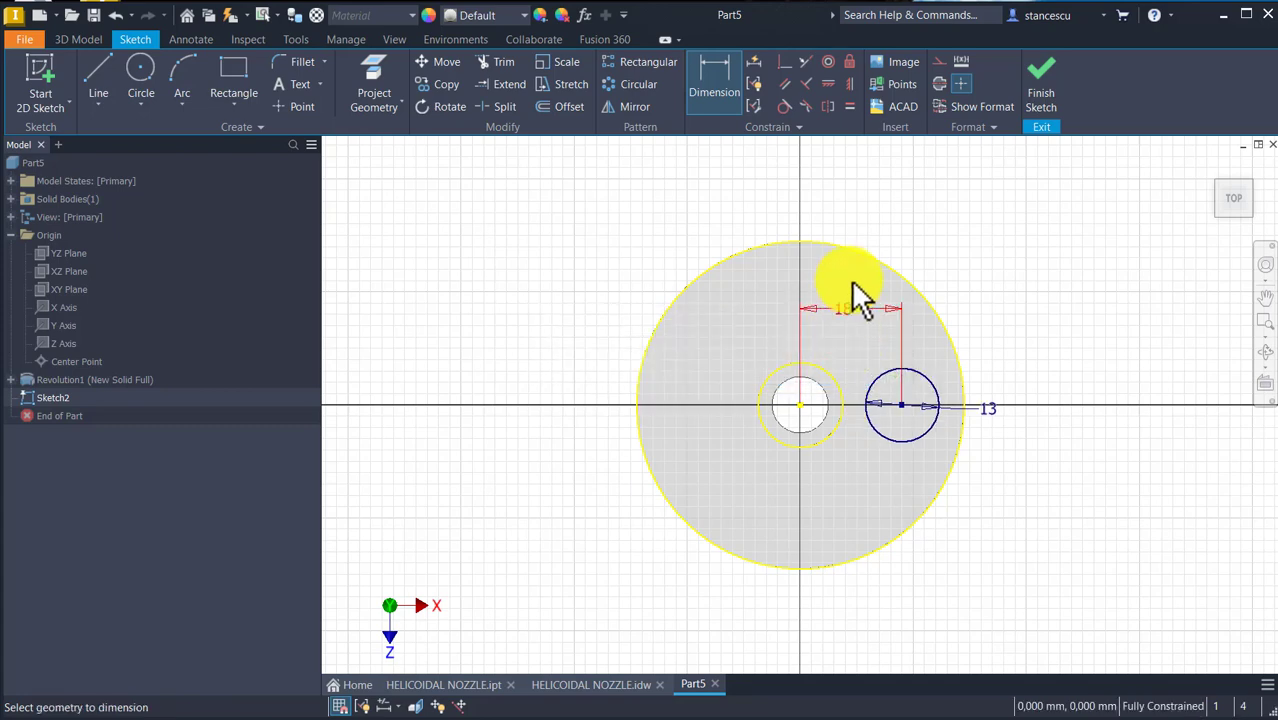
Check the hole circle and coil note in the HELICOIDAL NOZZLE.idw drawing, and return to Part5.
{"action": "left_click", "coordinate": [612, 682]}
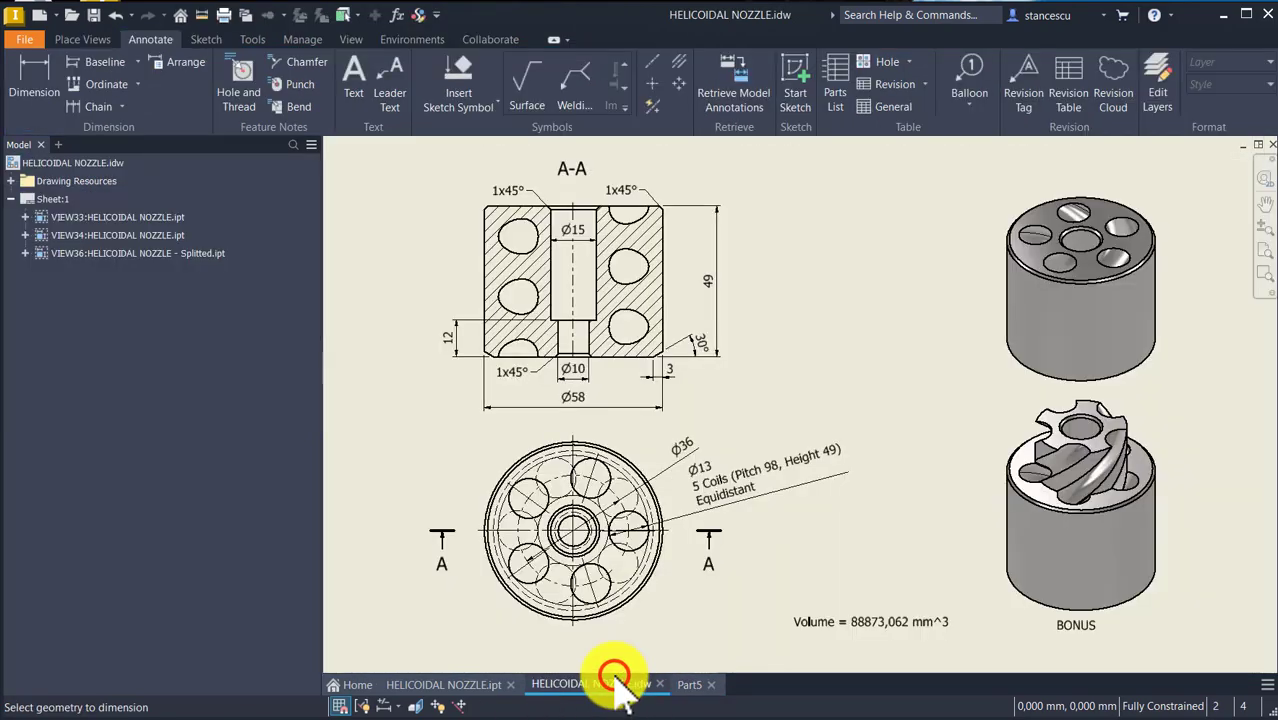
{"action": "left_click", "coordinate": [682, 458]}
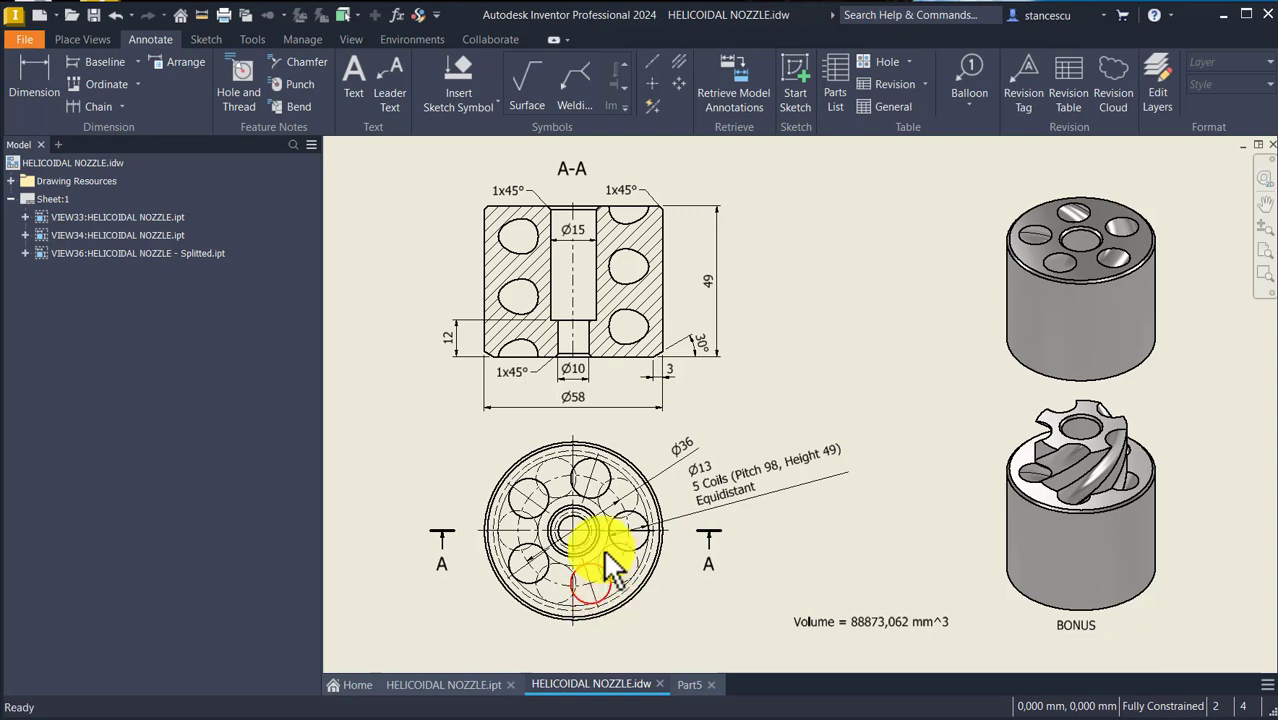
{"action": "left_click", "coordinate": [687, 688]}
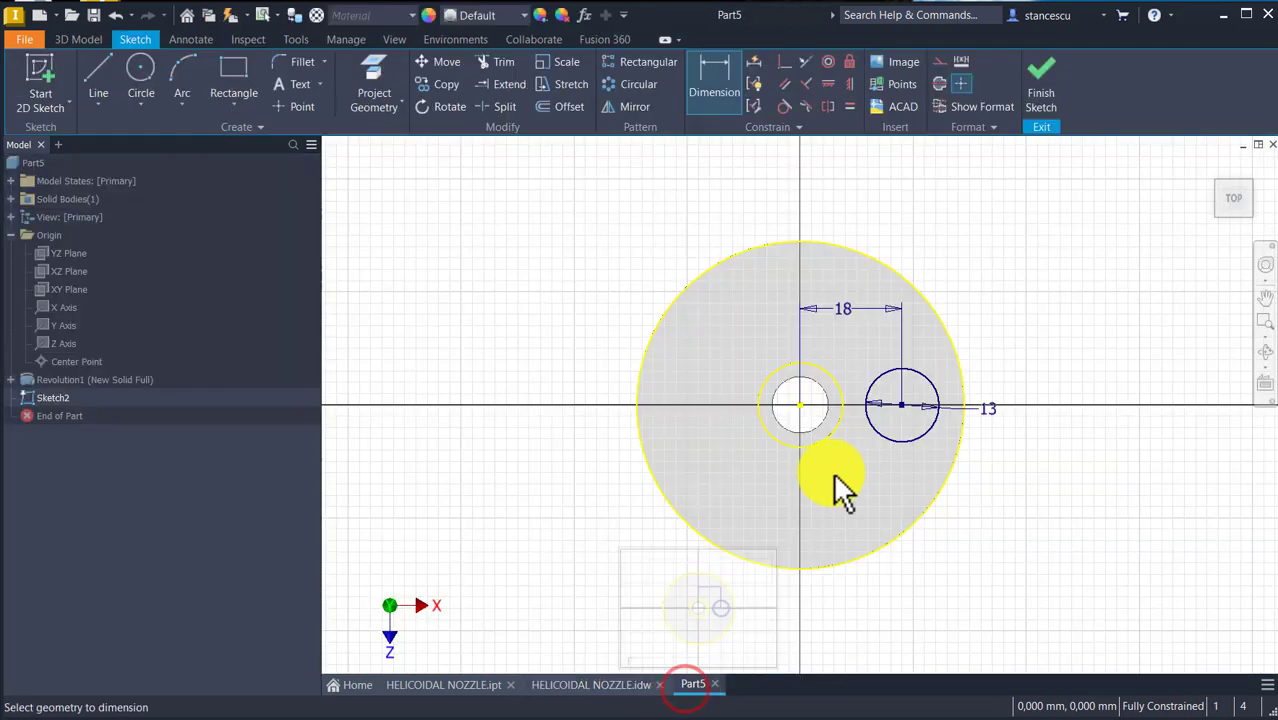
Finish the sketch and start a Coil from the 13 mm circle with the origin's Y Axis as its axis.
{"action": "left_click", "coordinate": [1042, 72]}
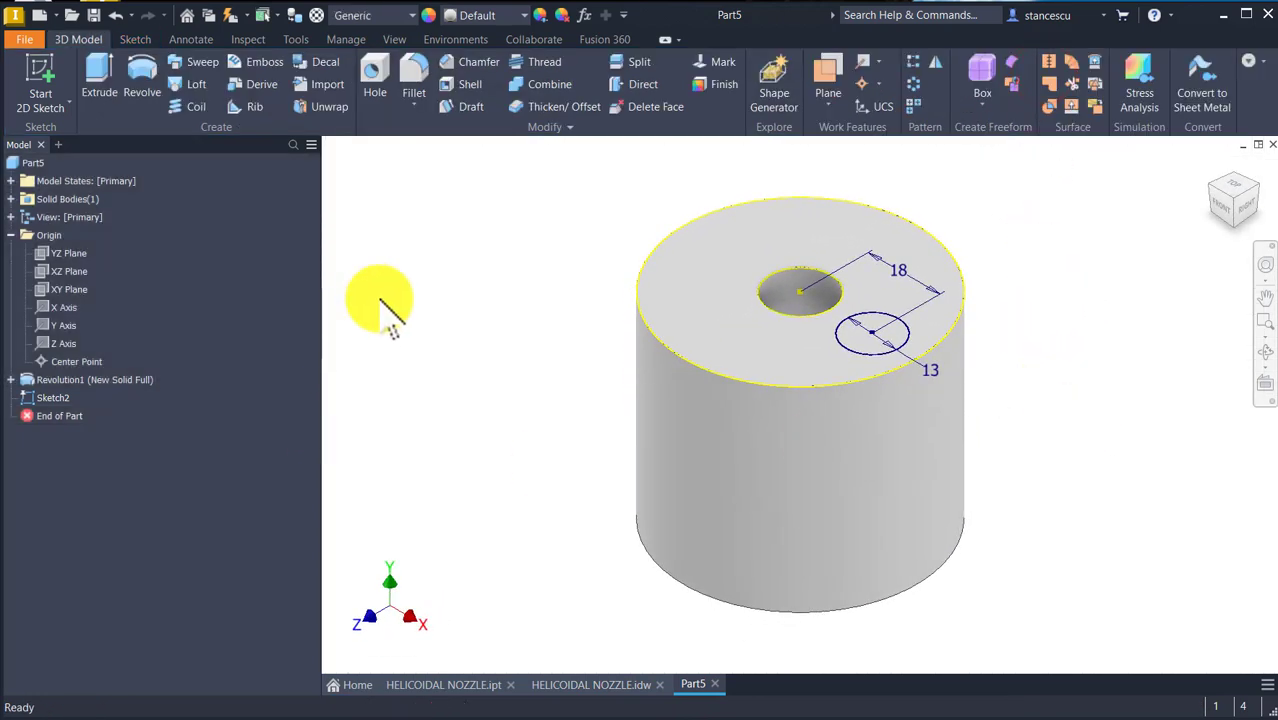
{"action": "left_click", "coordinate": [602, 200]}
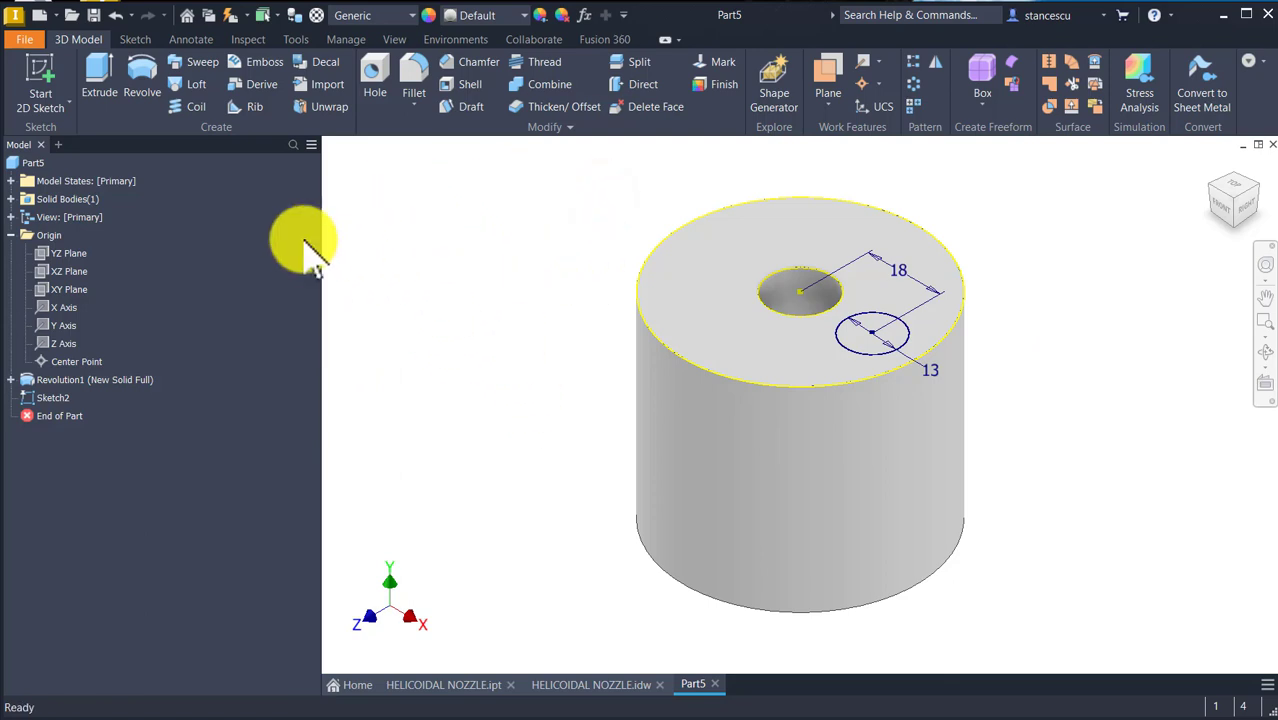
{"action": "left_click", "coordinate": [182, 107]}
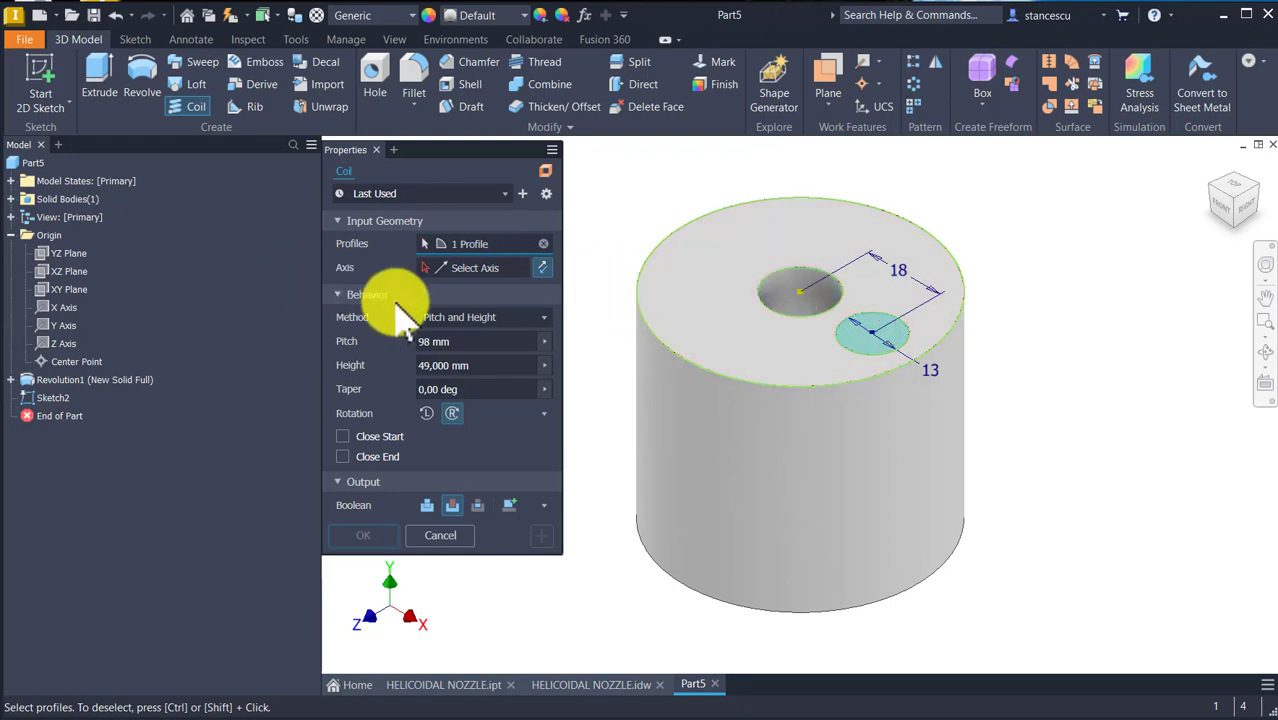
{"action": "left_click", "coordinate": [472, 268]}
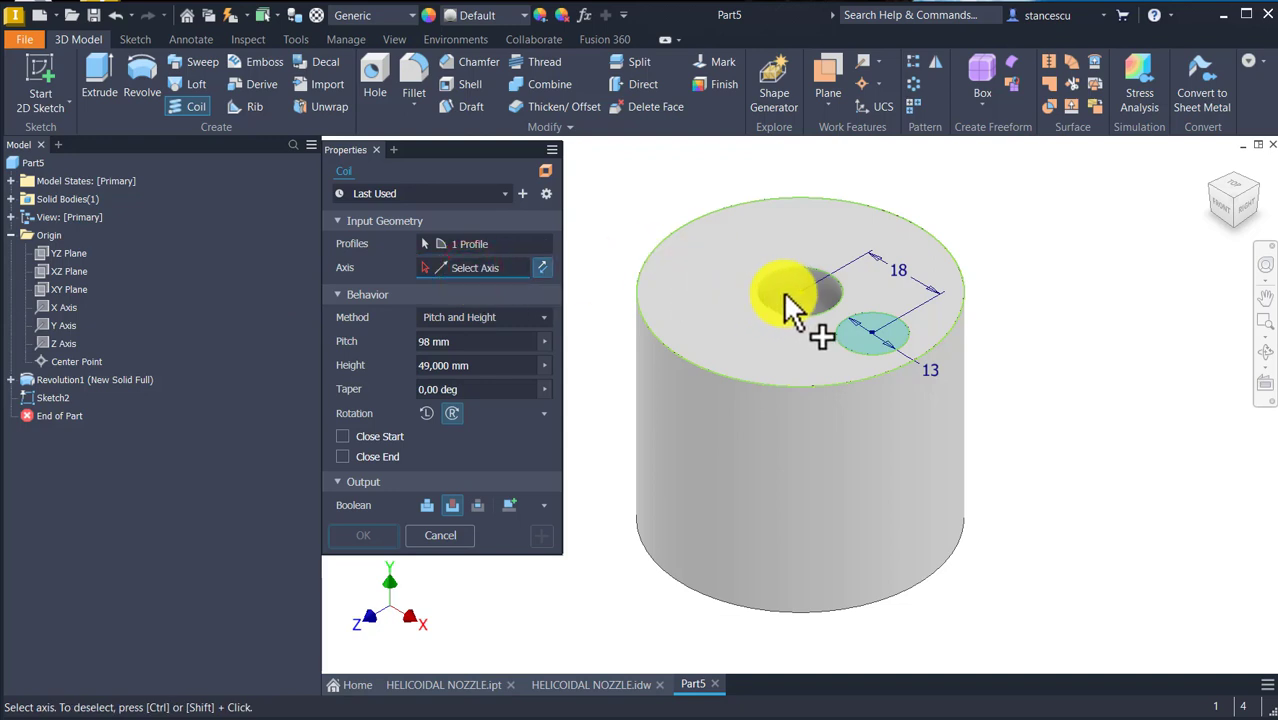
{"action": "left_click", "coordinate": [68, 326]}
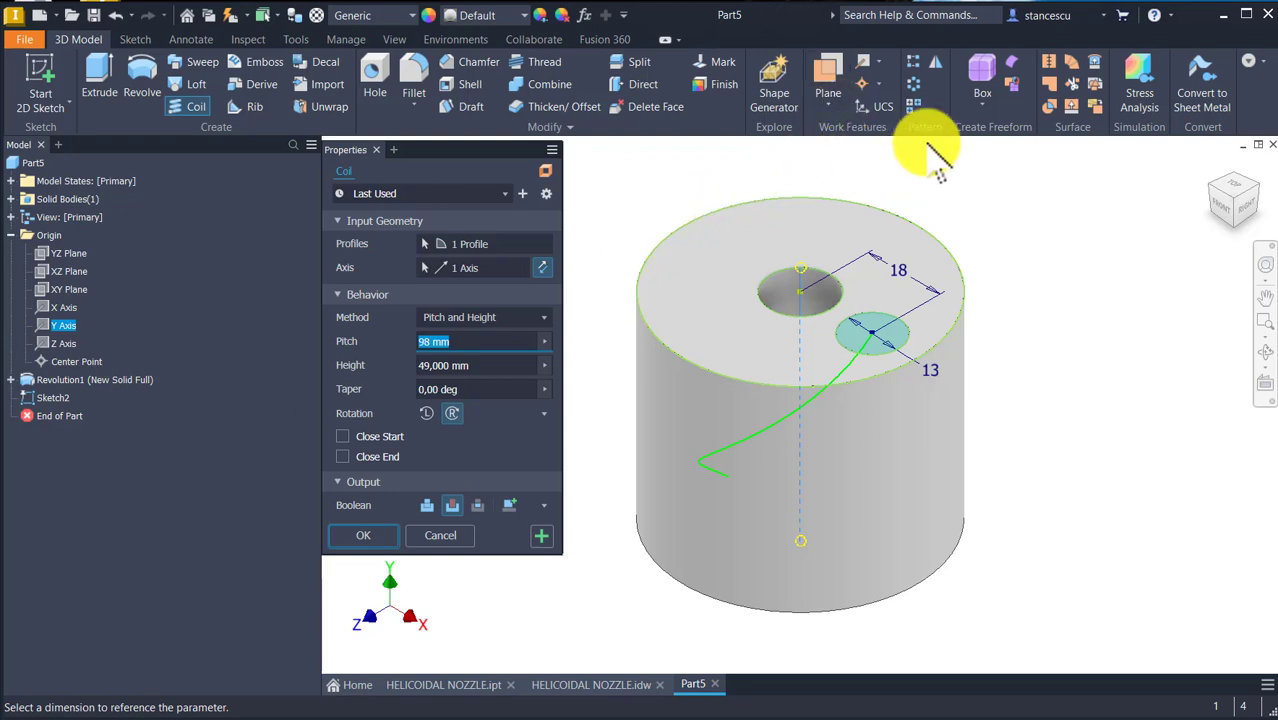
Cut the coil through the body using the Pitch and Height method, with 98 mm pitch, 49 mm height and no taper.
{"action": "left_click", "coordinate": [540, 318]}
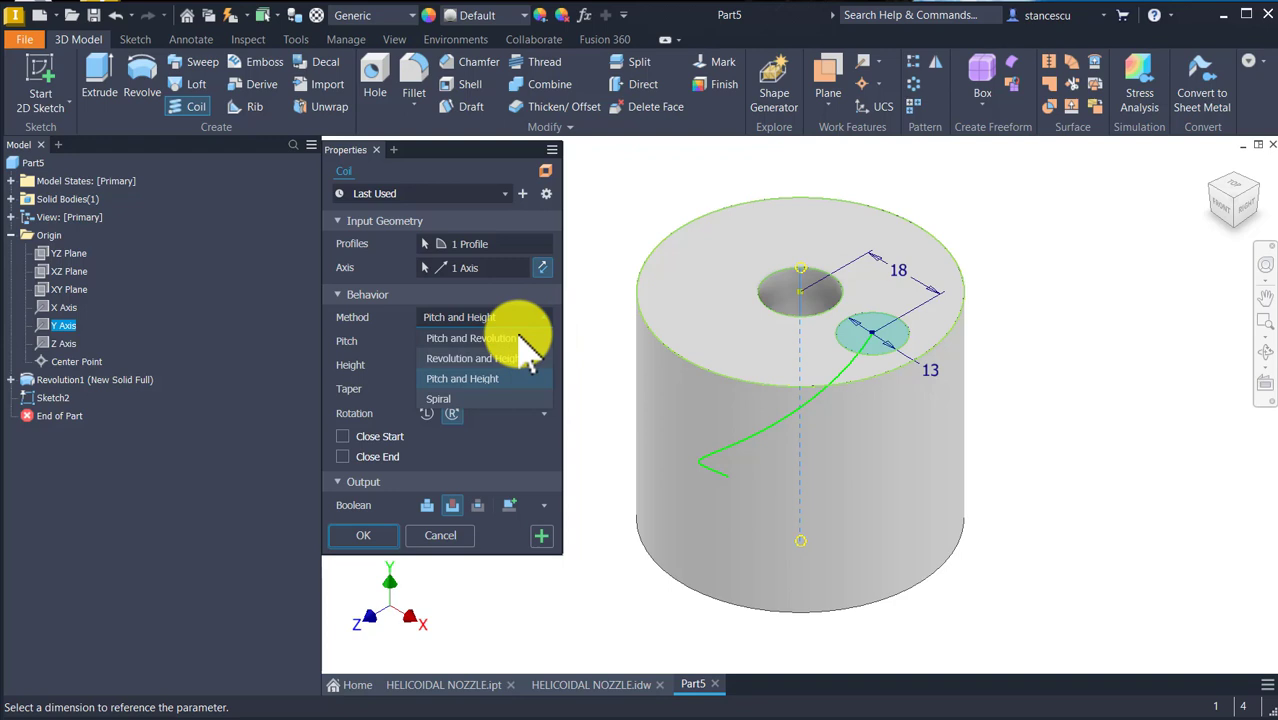
{"action": "left_click", "coordinate": [474, 378]}
{"action": "left_click", "coordinate": [465, 341]}
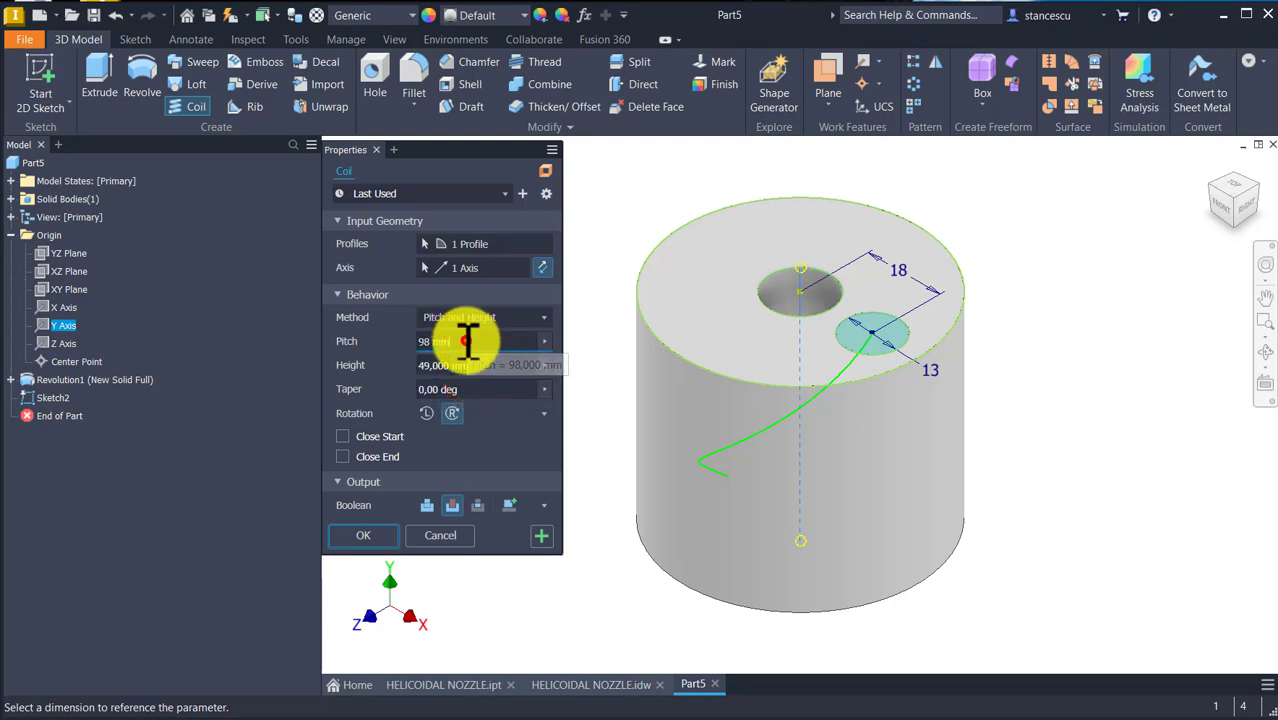
{"action": "double_click", "coordinate": [467, 341]}
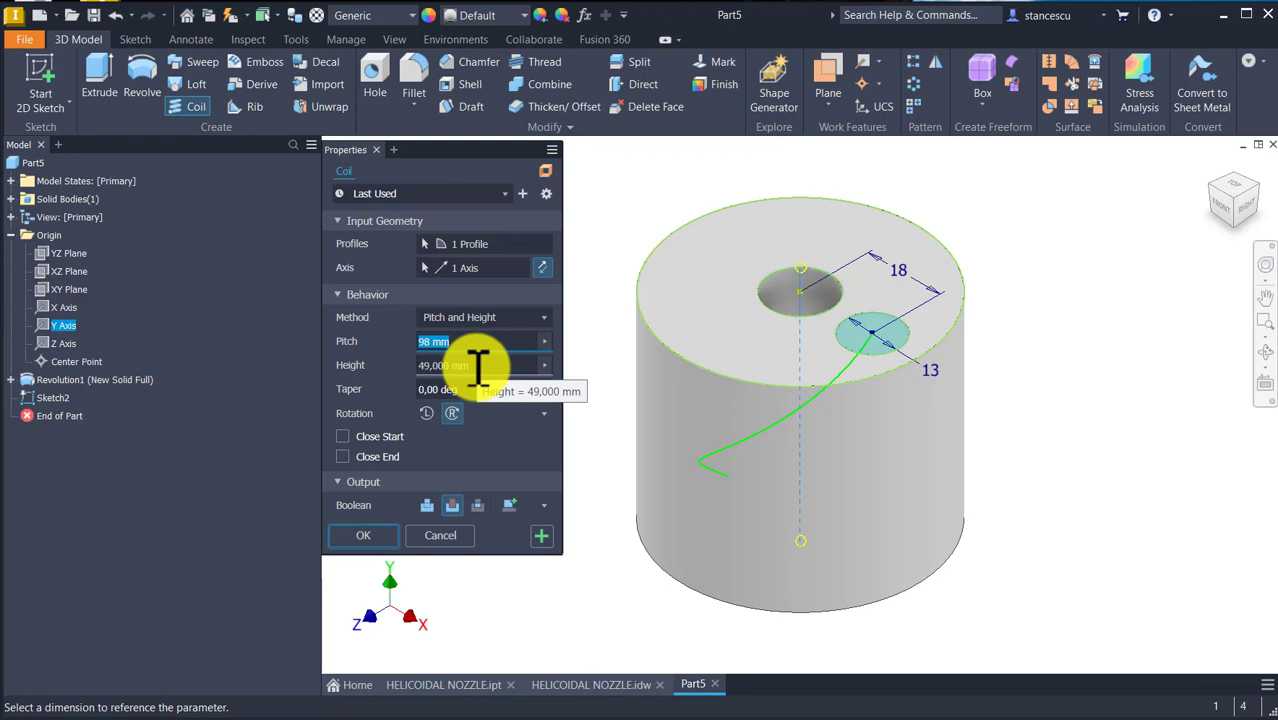
{"action": "left_click", "coordinate": [477, 366]}
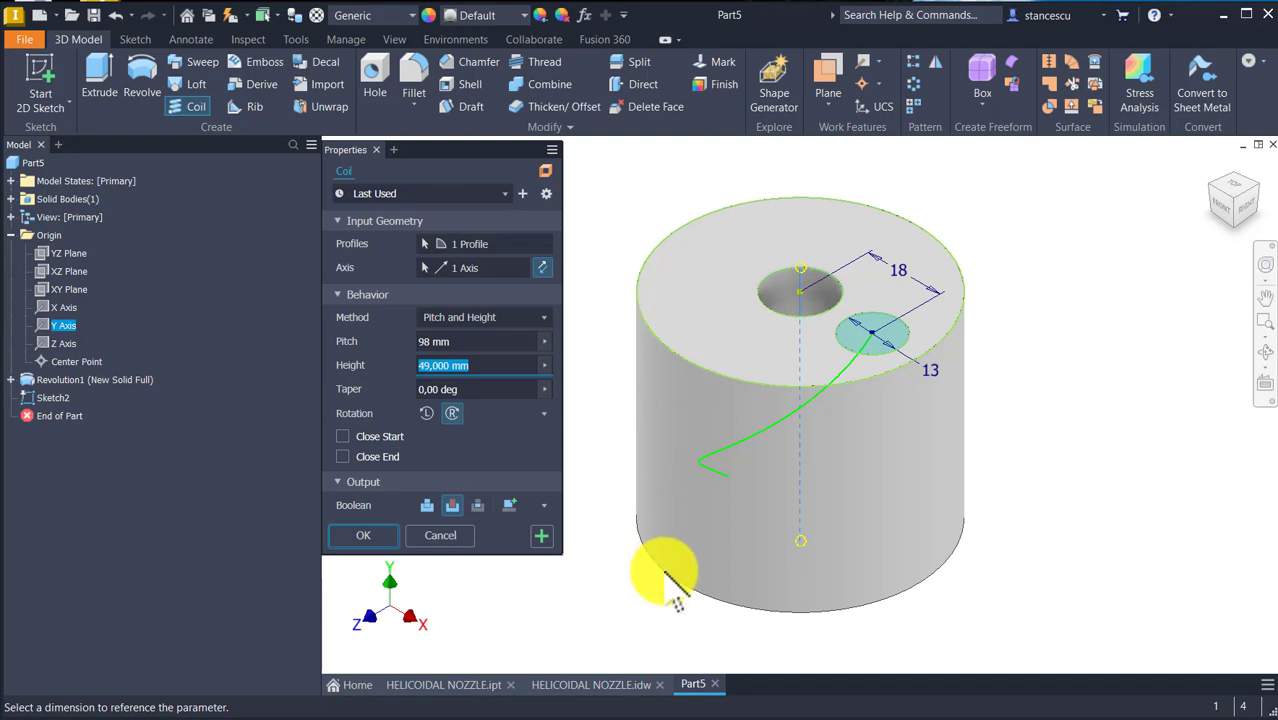
{"action": "left_click", "coordinate": [448, 507]}
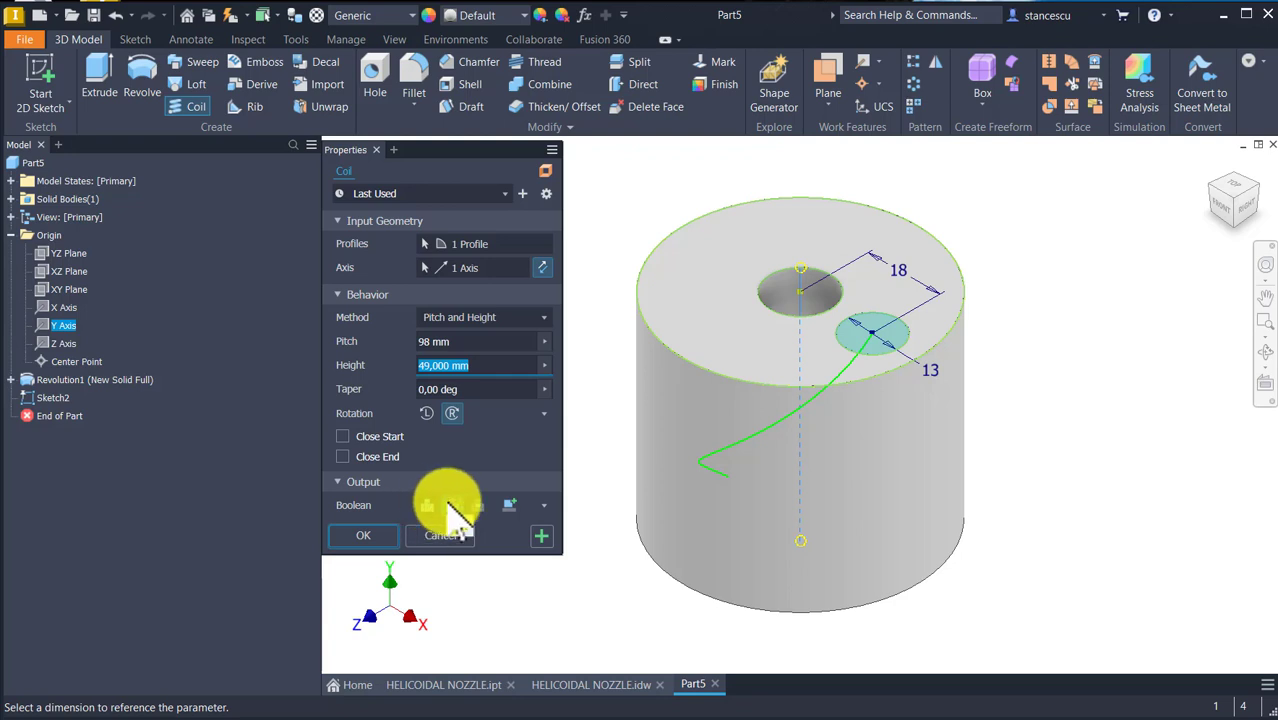
{"action": "left_click", "coordinate": [371, 536]}
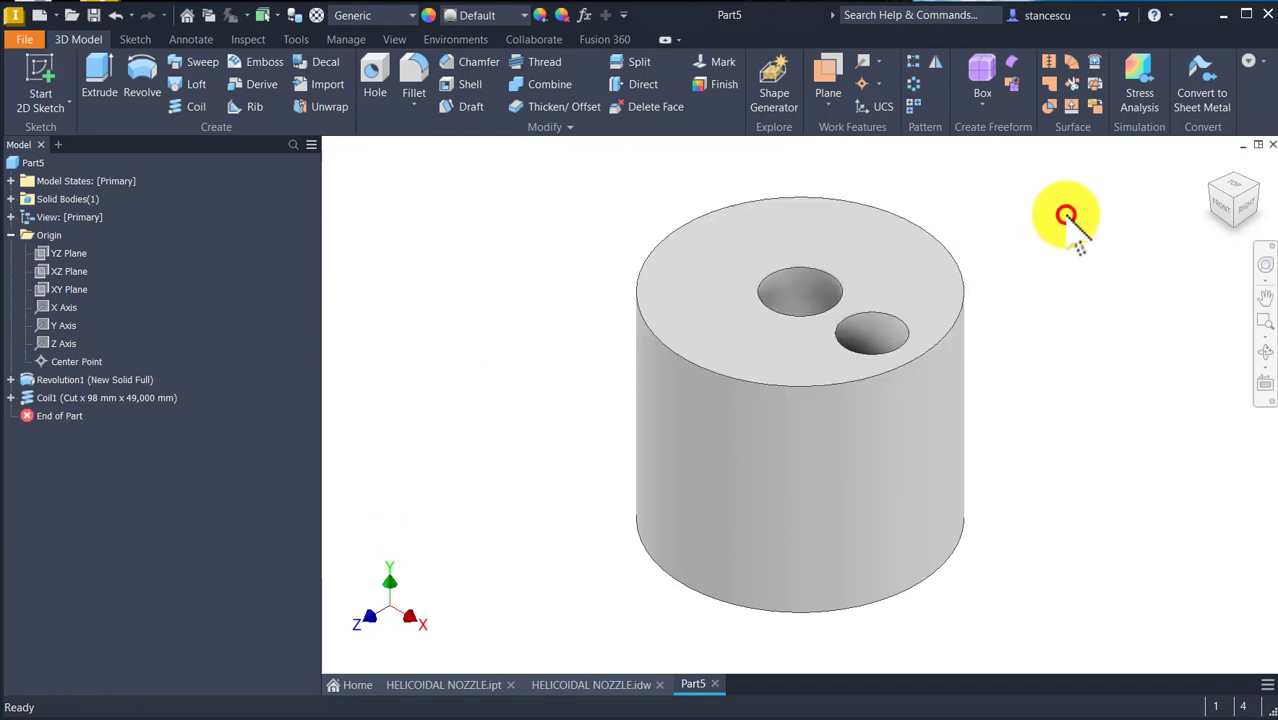
Create a circular pattern of the coil cut with 5 occurrences over 360 degrees around the cylinder's axis.
{"action": "left_click_drag", "start_coordinate": [1066, 215], "coordinate": [972, 385]}
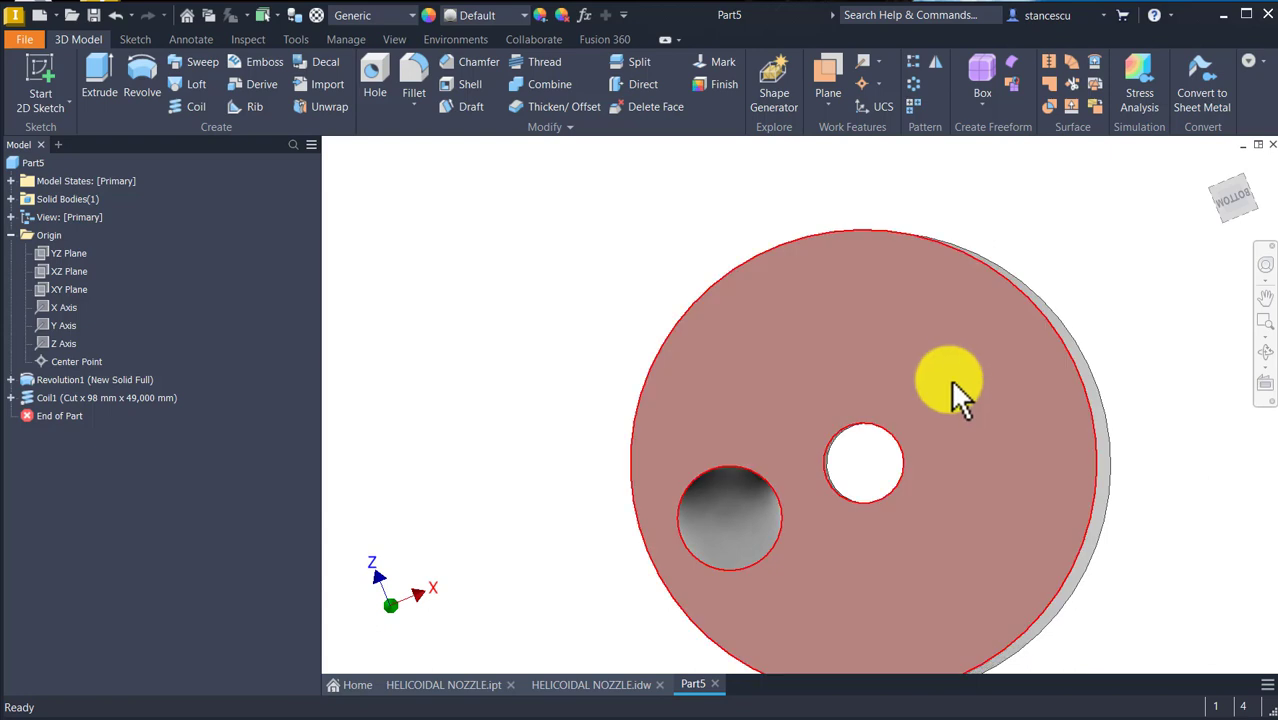
{"action": "key", "text": "F6"}
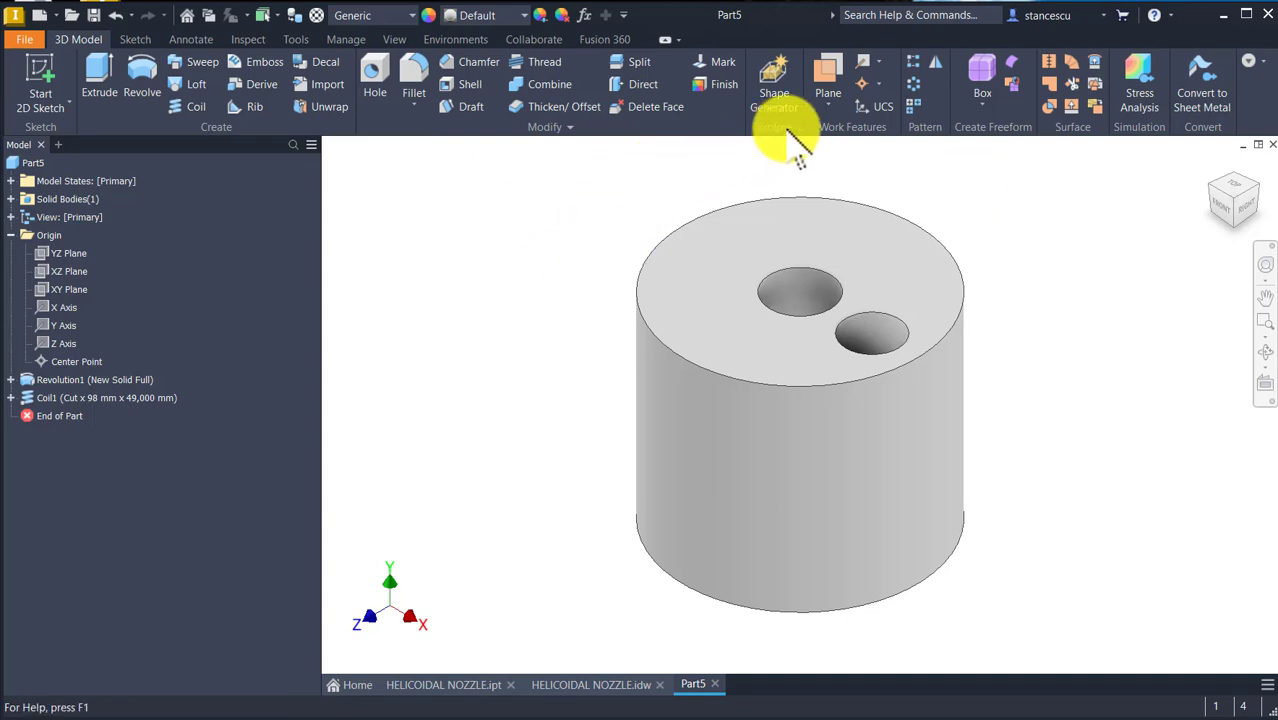
{"action": "left_click", "coordinate": [921, 83]}
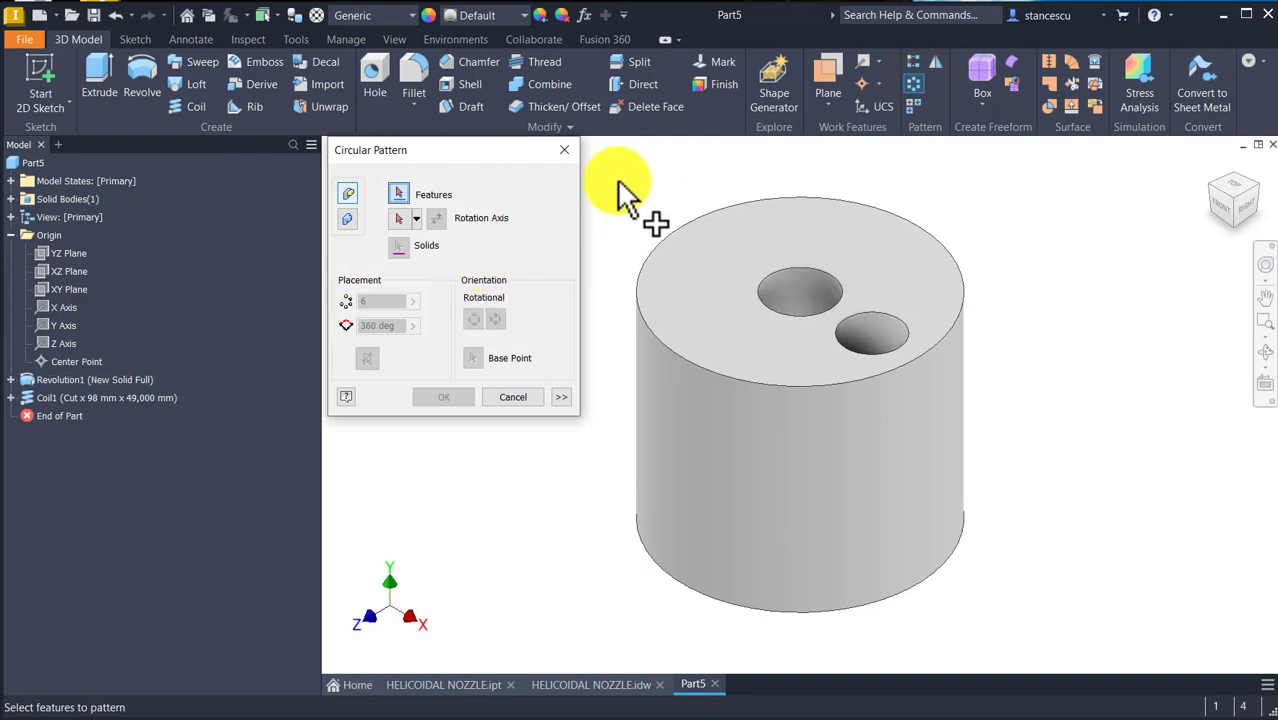
{"action": "left_click", "coordinate": [83, 397]}
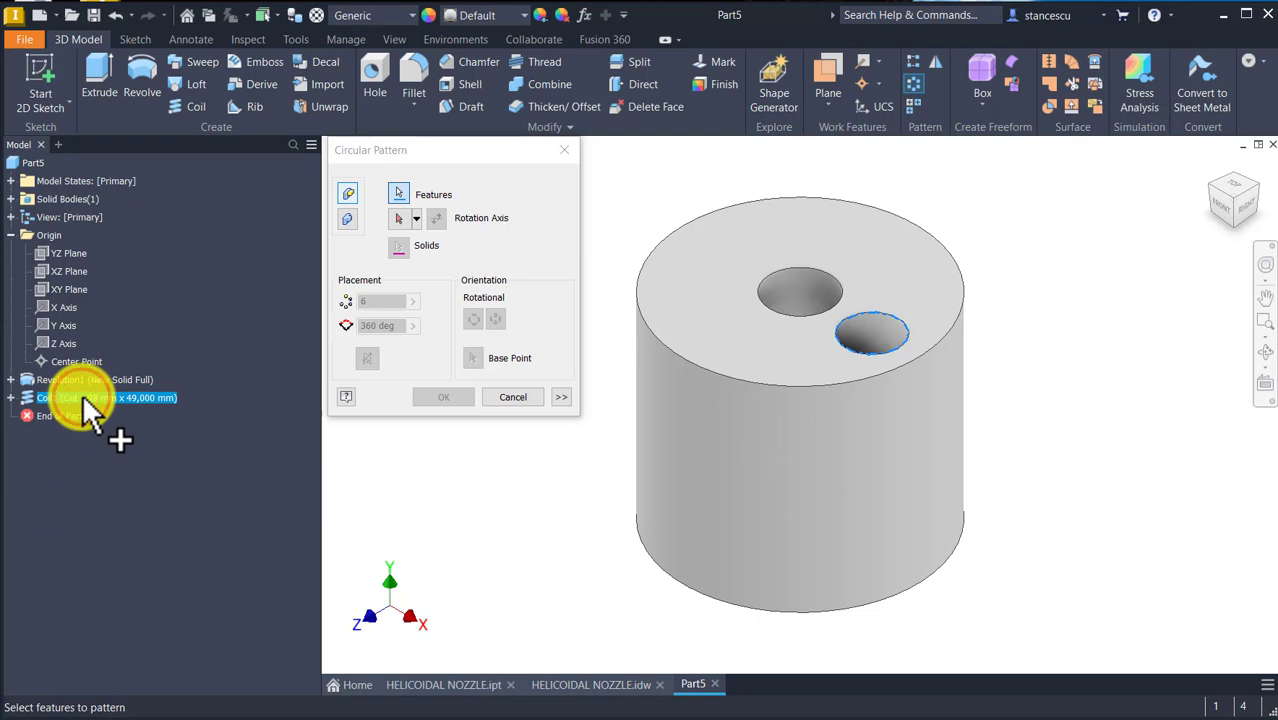
{"action": "left_click", "coordinate": [400, 224]}
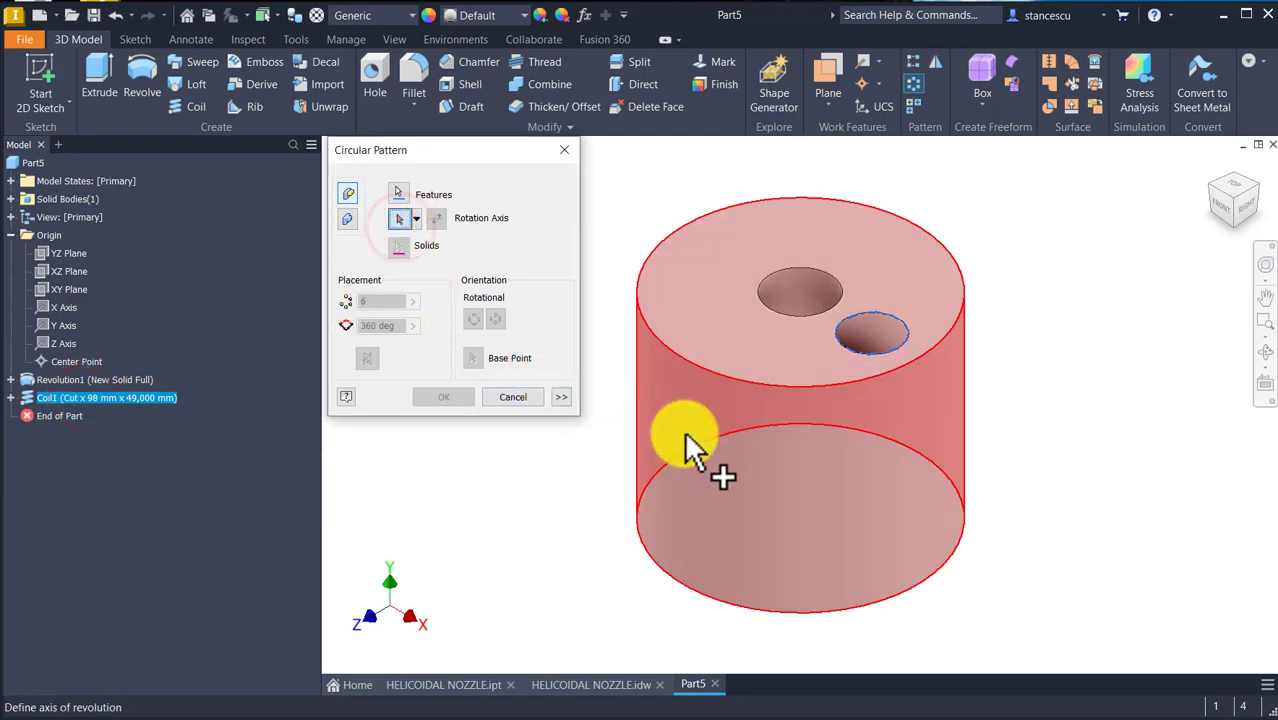
{"action": "left_click", "coordinate": [686, 437]}
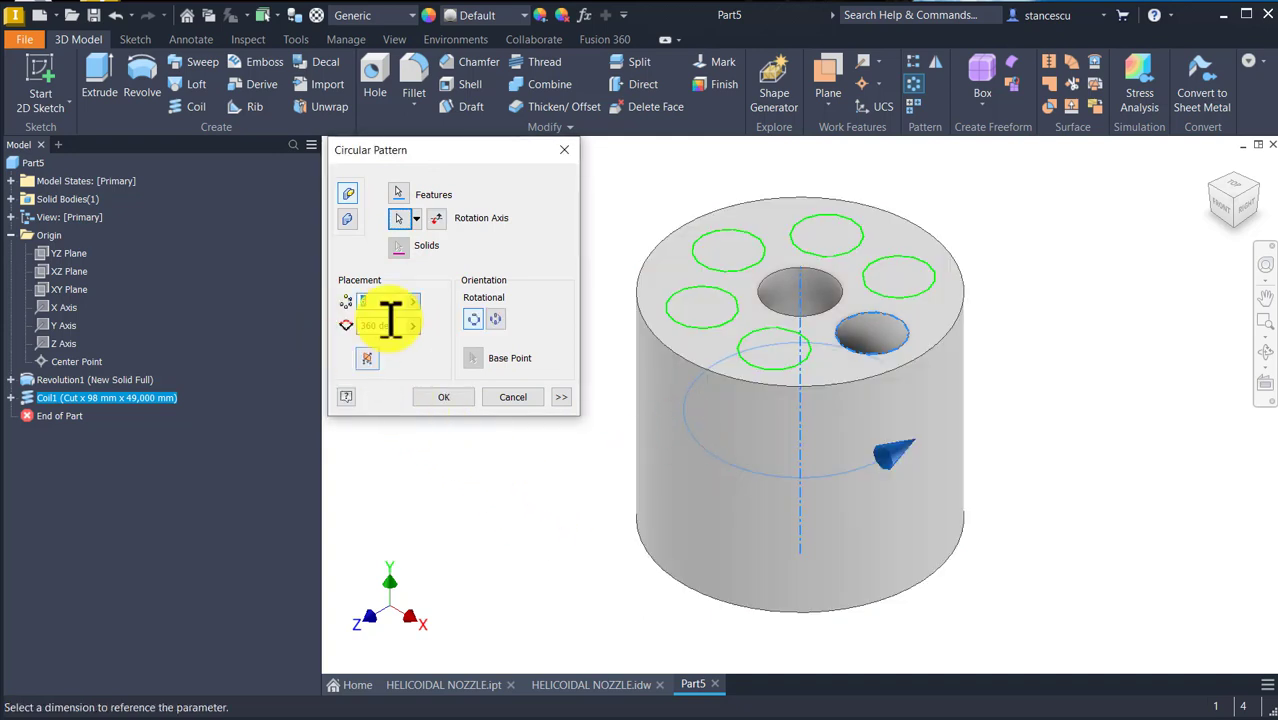
{"action": "type", "text": "5"}
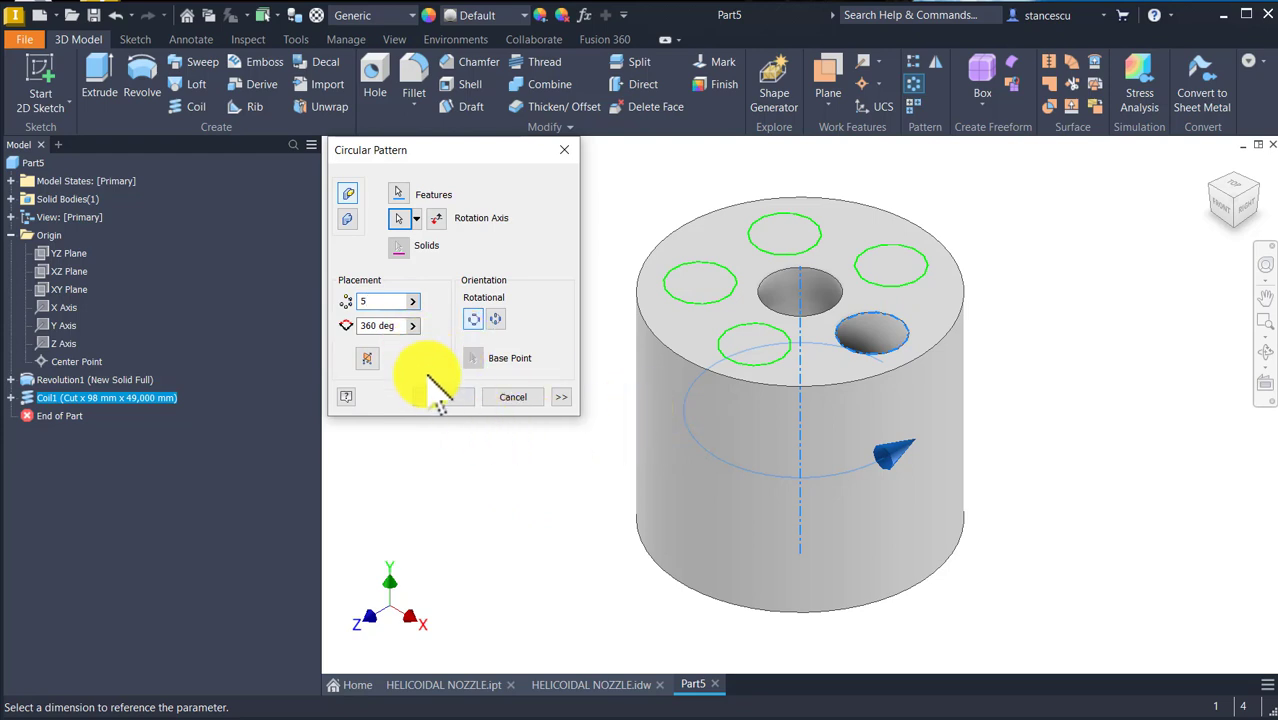
{"action": "left_click", "coordinate": [452, 396]}
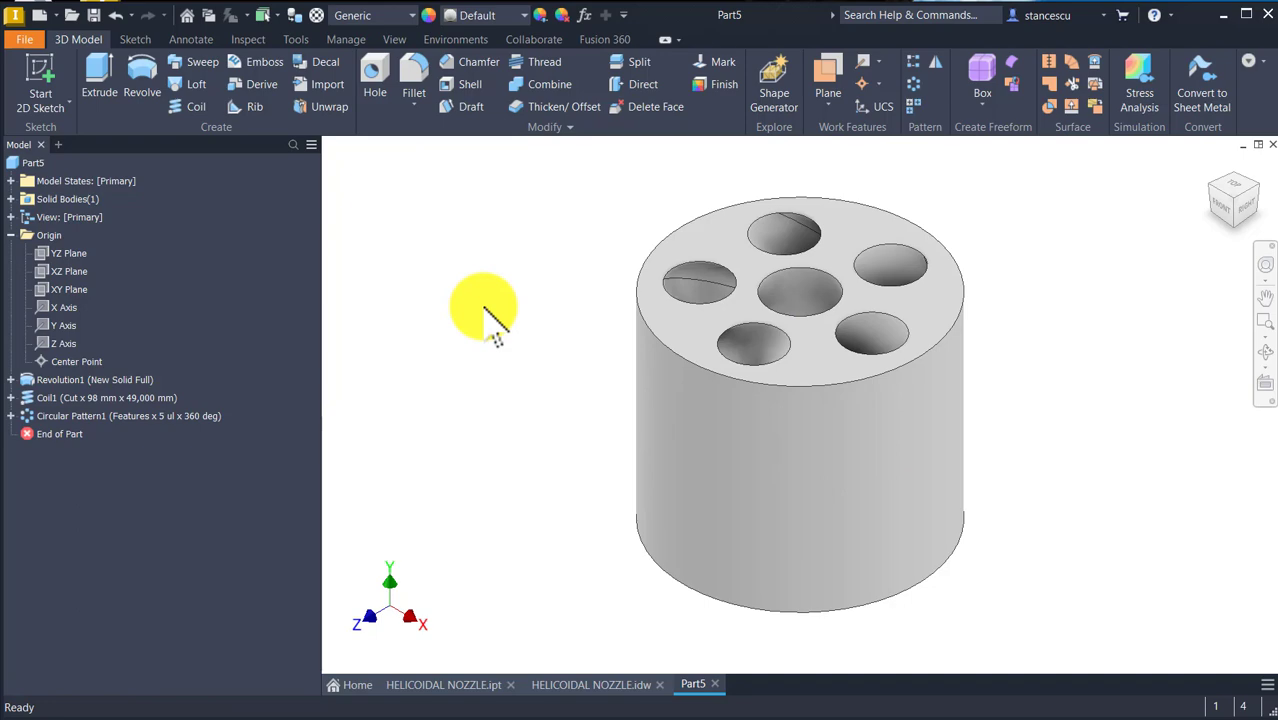
Switch to the HELICOIDAL NOZZLE.idw drawing and examine the chamfer callouts and the angled bottom edge in section A-A.
{"action": "left_click", "coordinate": [615, 686]}
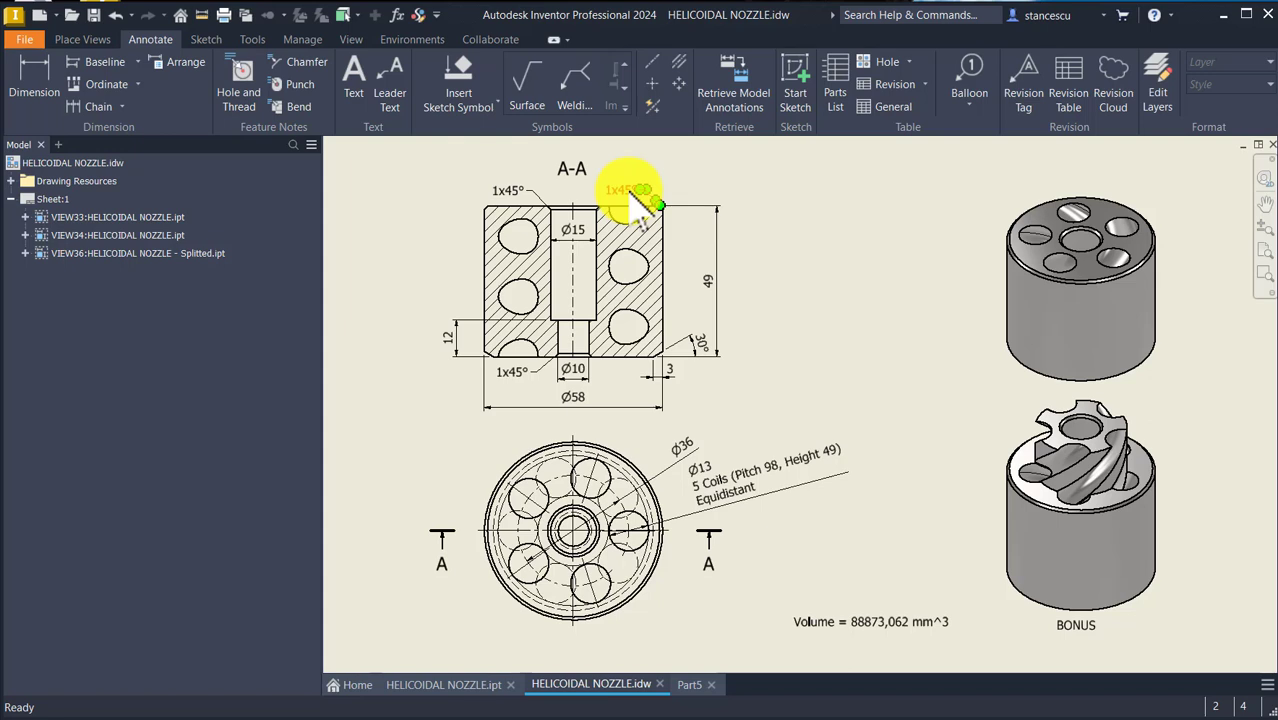
{"action": "left_click_drag", "start_coordinate": [632, 200], "coordinate": [628, 196]}
{"action": "left_click_drag", "start_coordinate": [624, 192], "coordinate": [512, 201]}
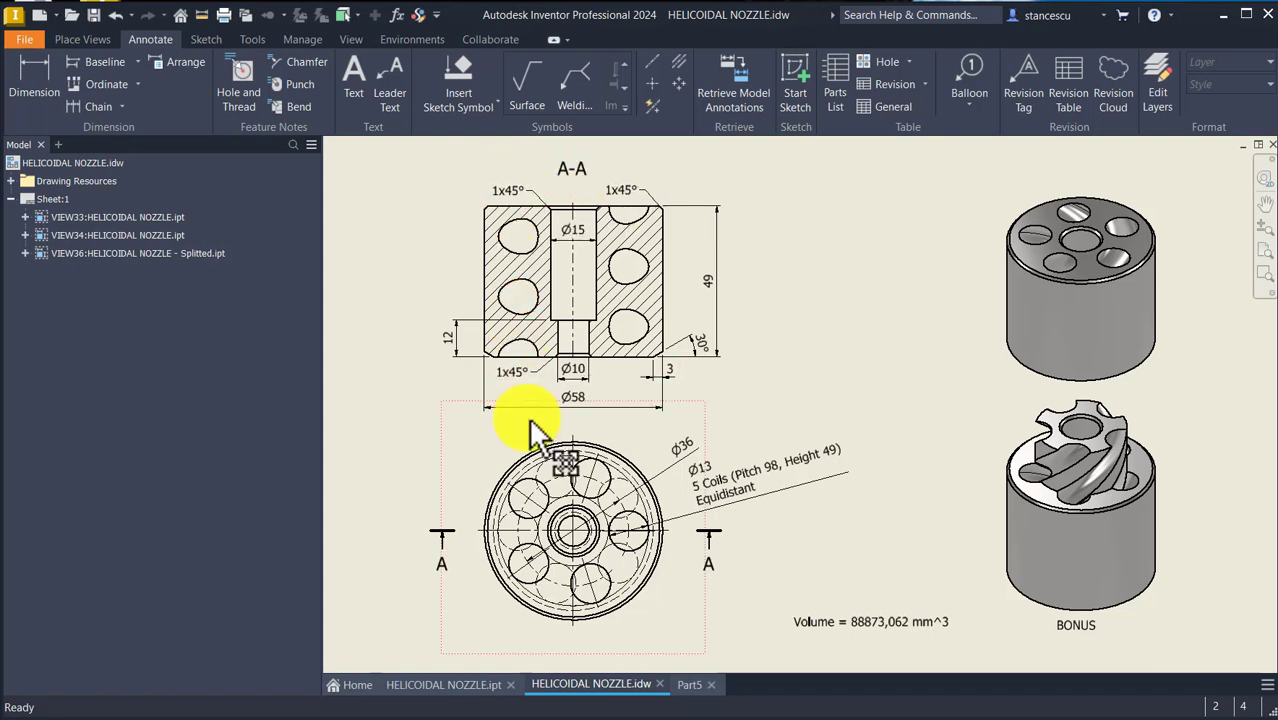
{"action": "left_click_drag", "start_coordinate": [512, 372], "coordinate": [525, 378]}
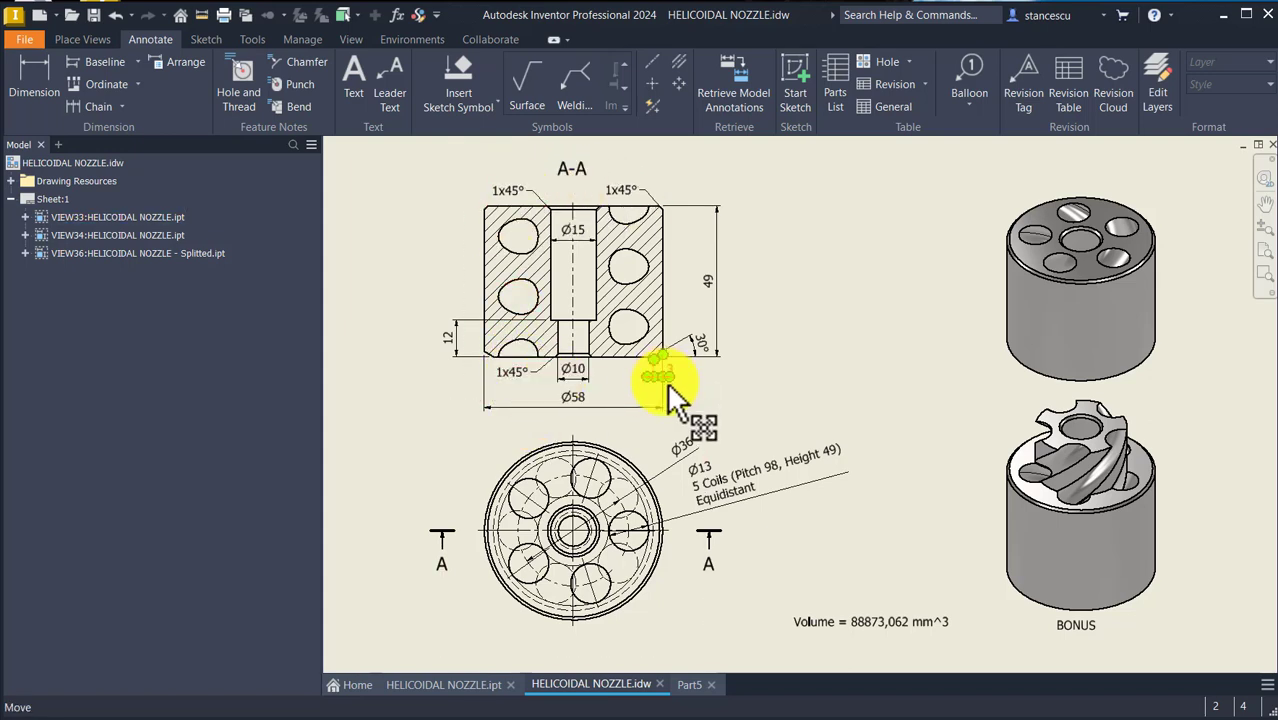
{"action": "scroll", "coordinate": [675, 350], "scroll_direction": "up", "scroll_amount": 5}
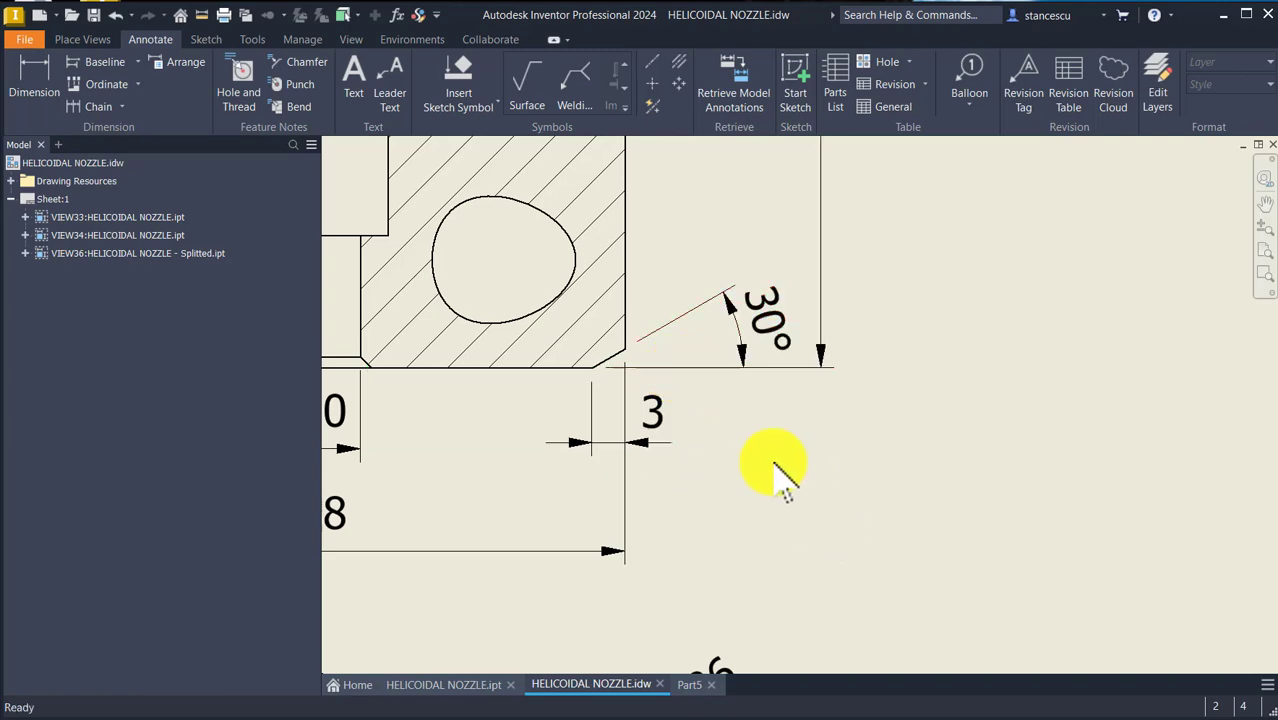
{"action": "key", "text": "Num_Lock"}
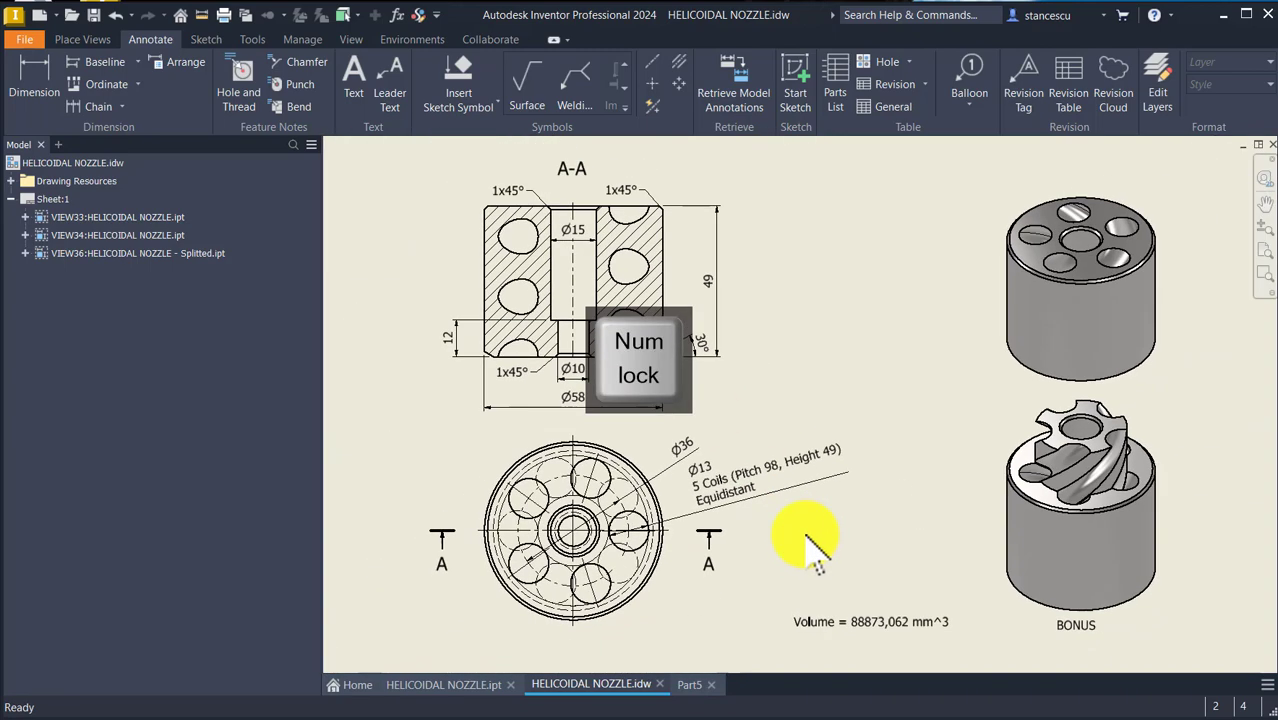
Return to Part5 and apply a 1 mm chamfer to the outer top edge and both end edges of the central bore.
{"action": "left_click", "coordinate": [690, 683]}
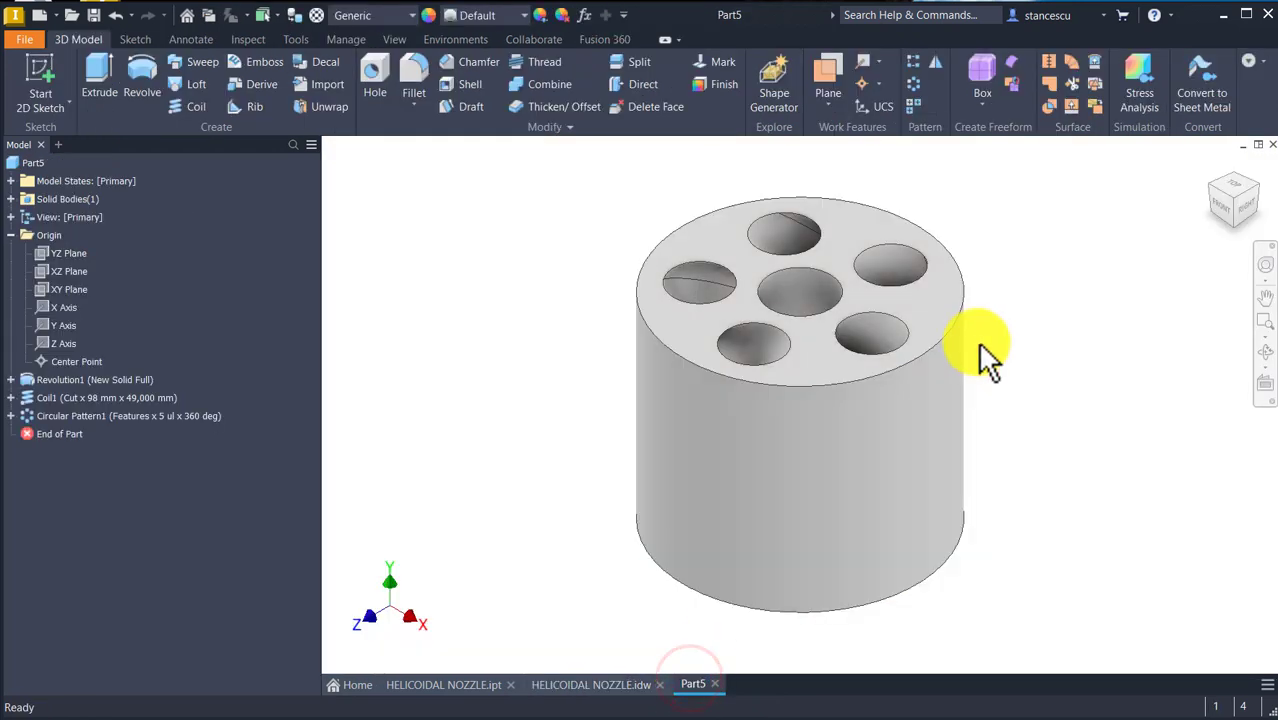
{"action": "left_click", "coordinate": [922, 352]}
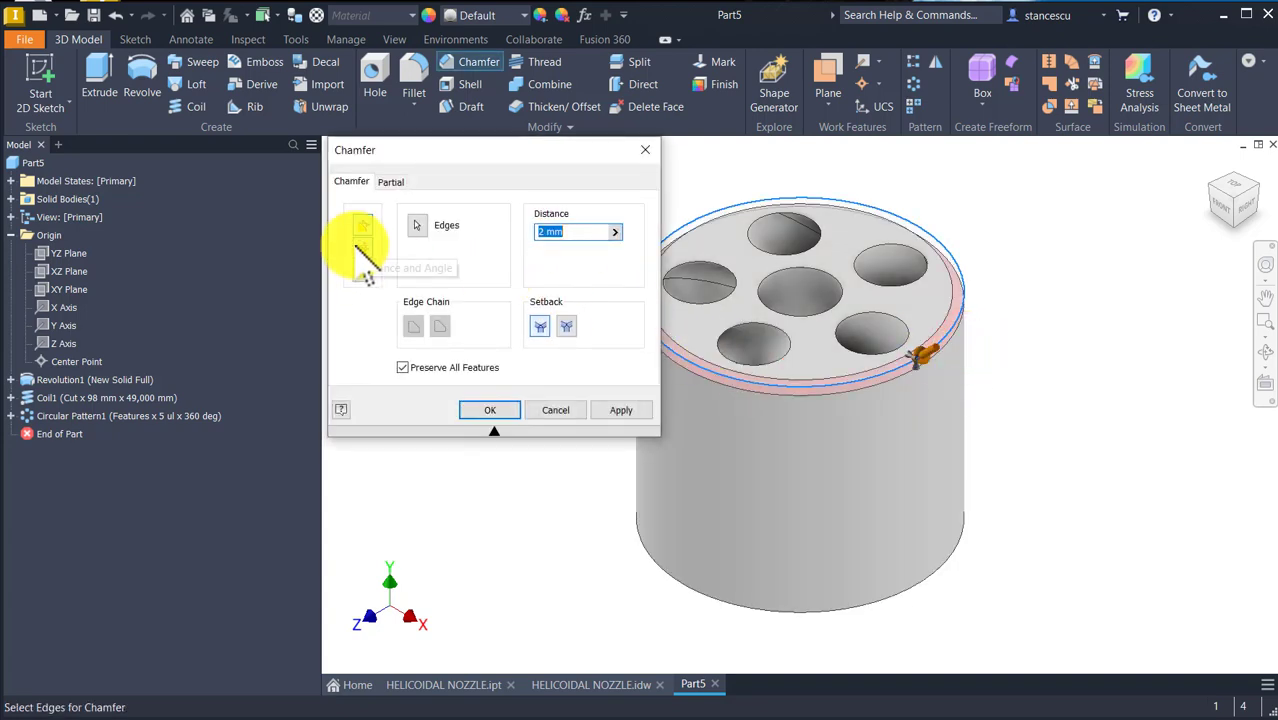
{"action": "type", "text": "1"}
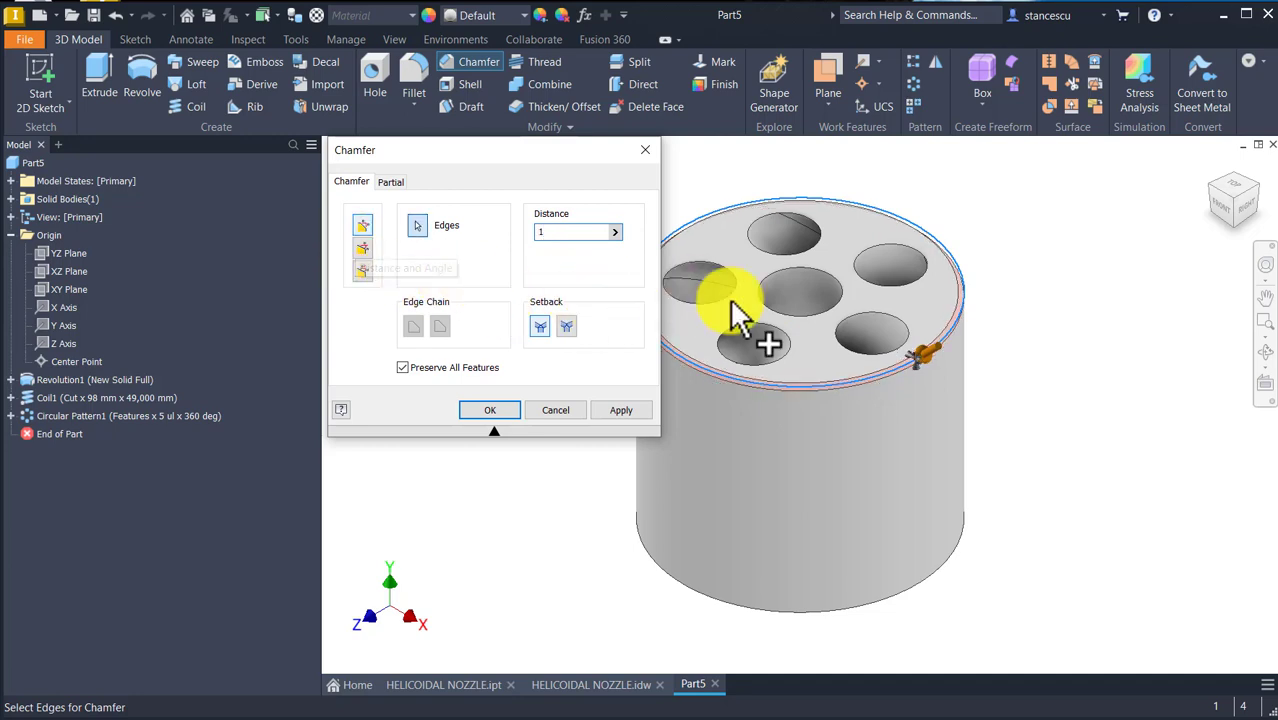
{"action": "left_click", "coordinate": [800, 330]}
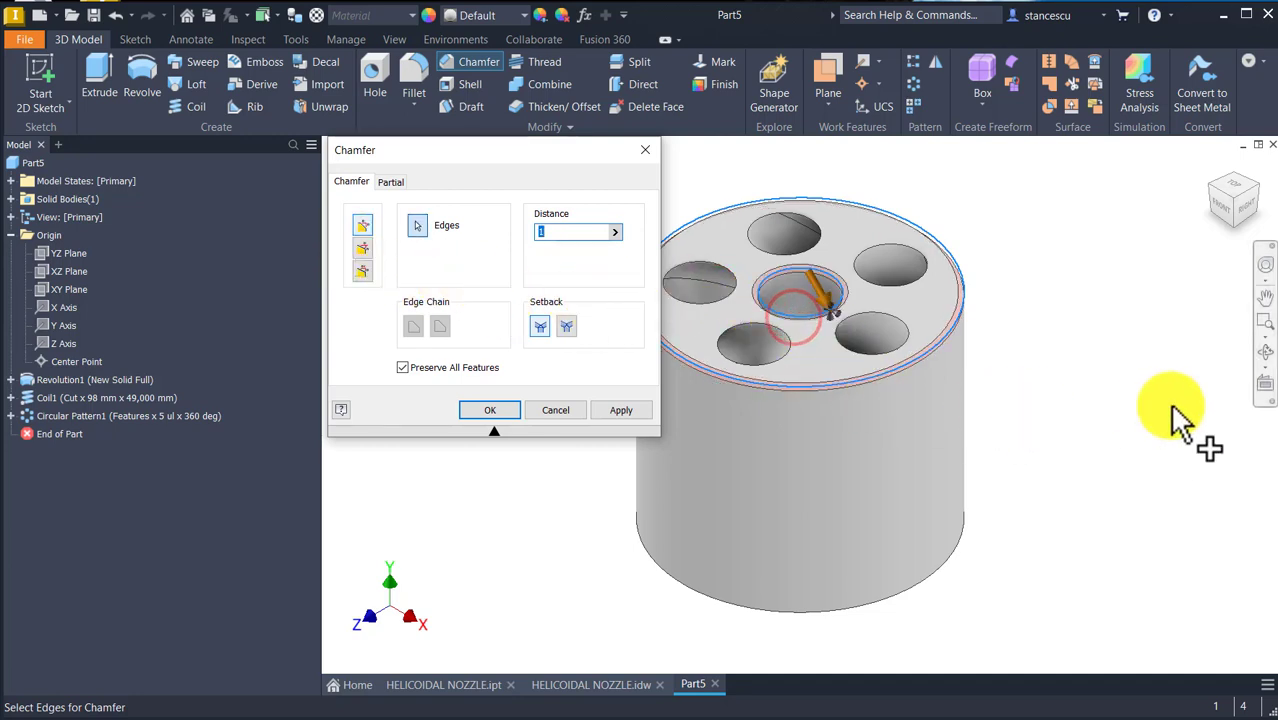
{"action": "middle_click_drag", "start_coordinate": [1178, 414], "coordinate": [847, 571], "text": "shift"}
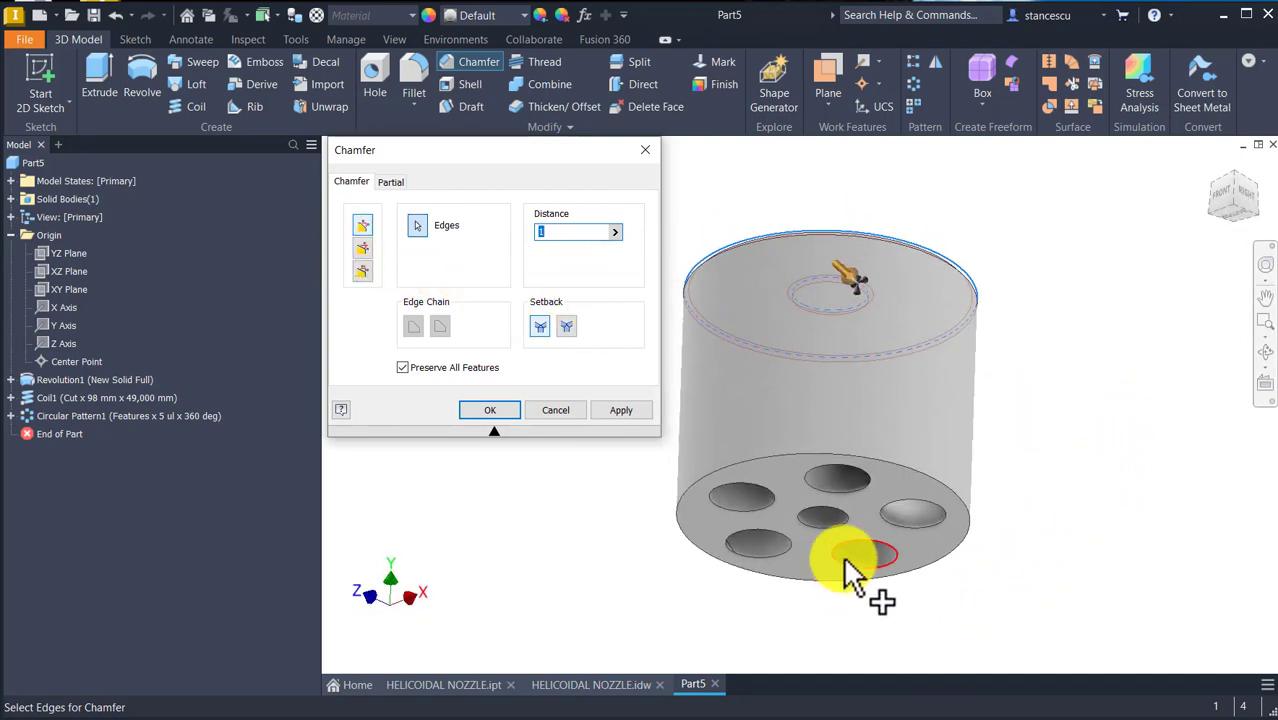
{"action": "left_click", "coordinate": [843, 520]}
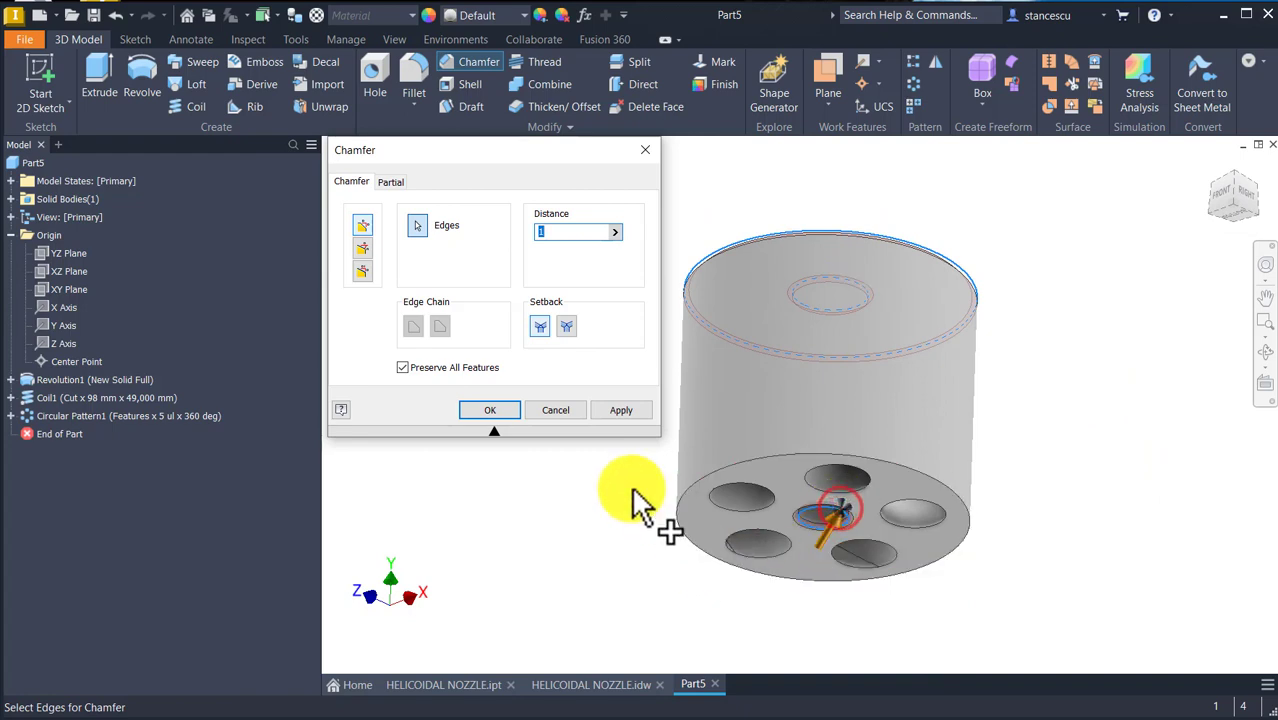
{"action": "left_click", "coordinate": [645, 405]}
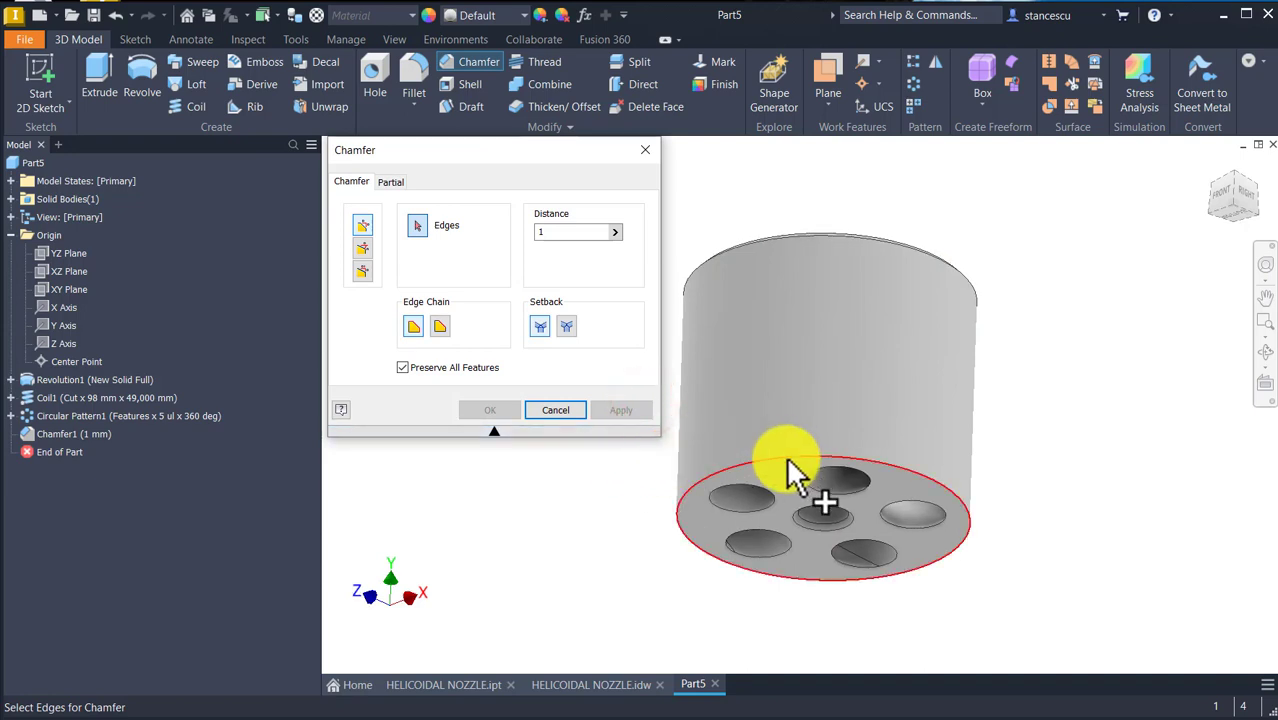
Chamfer the outer bottom edge by Distance and Angle, using the bottom face as reference, with 3 mm distance and 30 deg angle.
{"action": "left_click", "coordinate": [811, 487]}
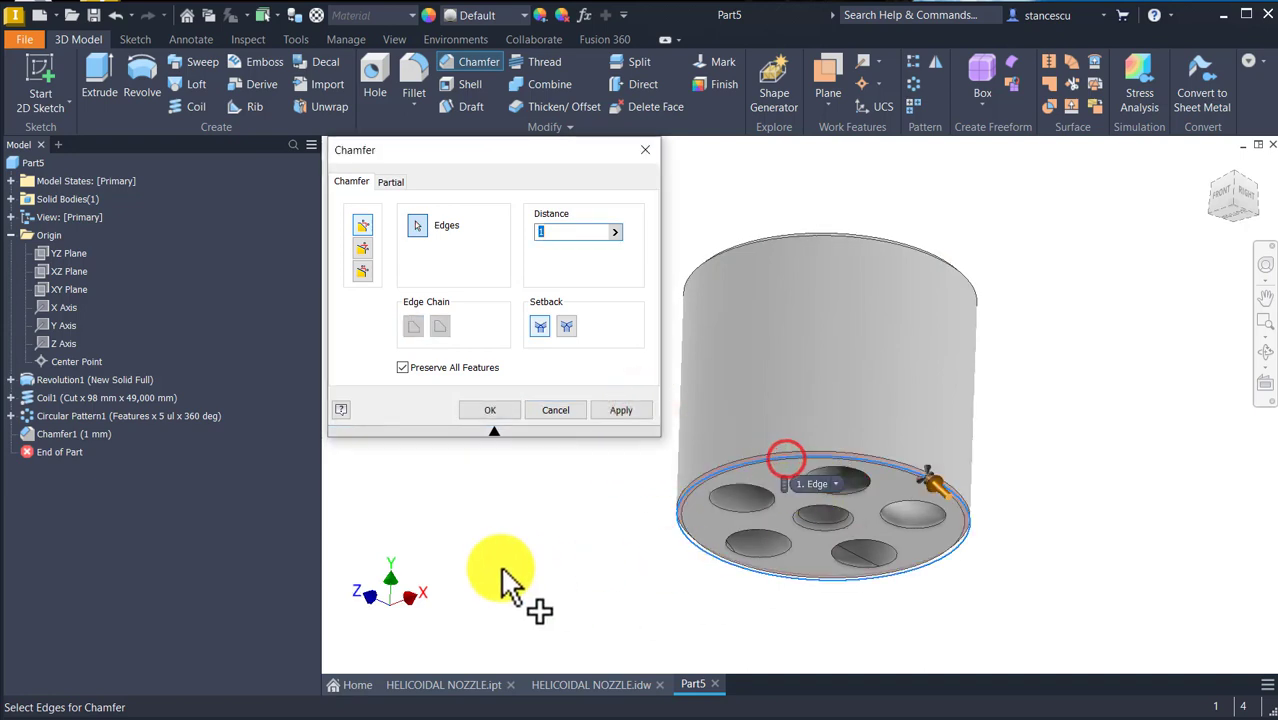
{"action": "left_click", "coordinate": [363, 250]}
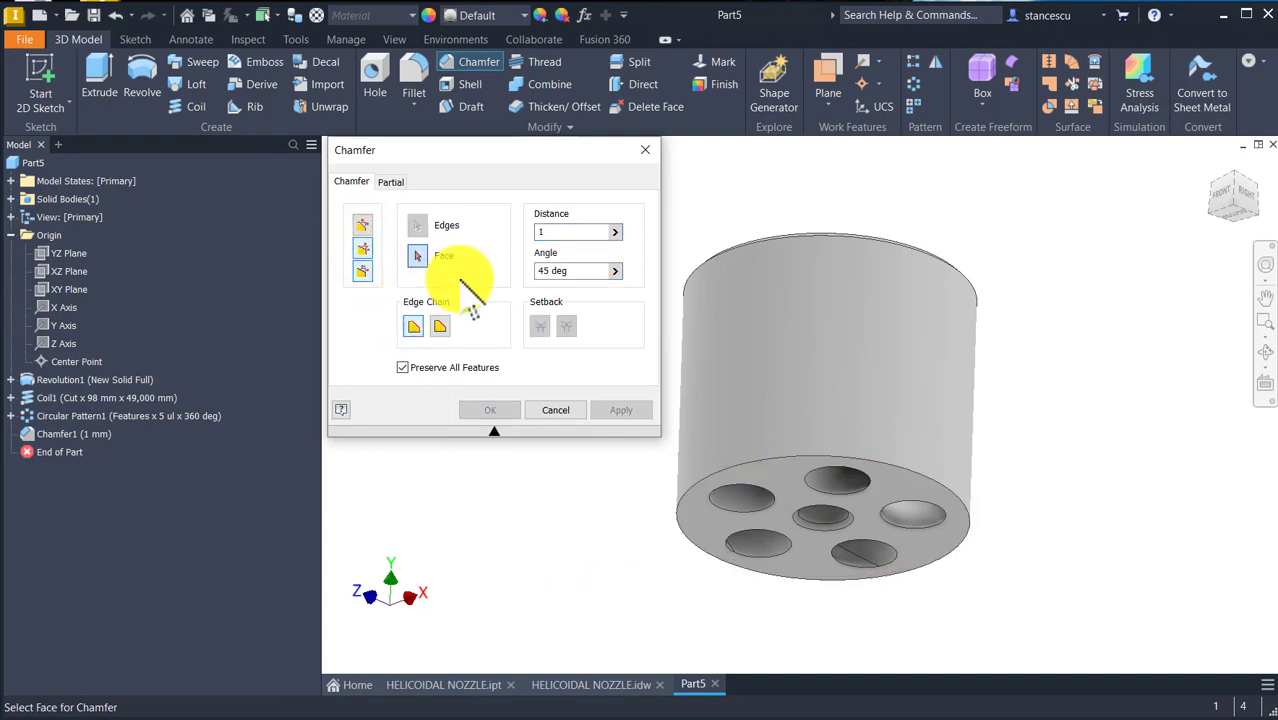
{"action": "left_click", "coordinate": [753, 476]}
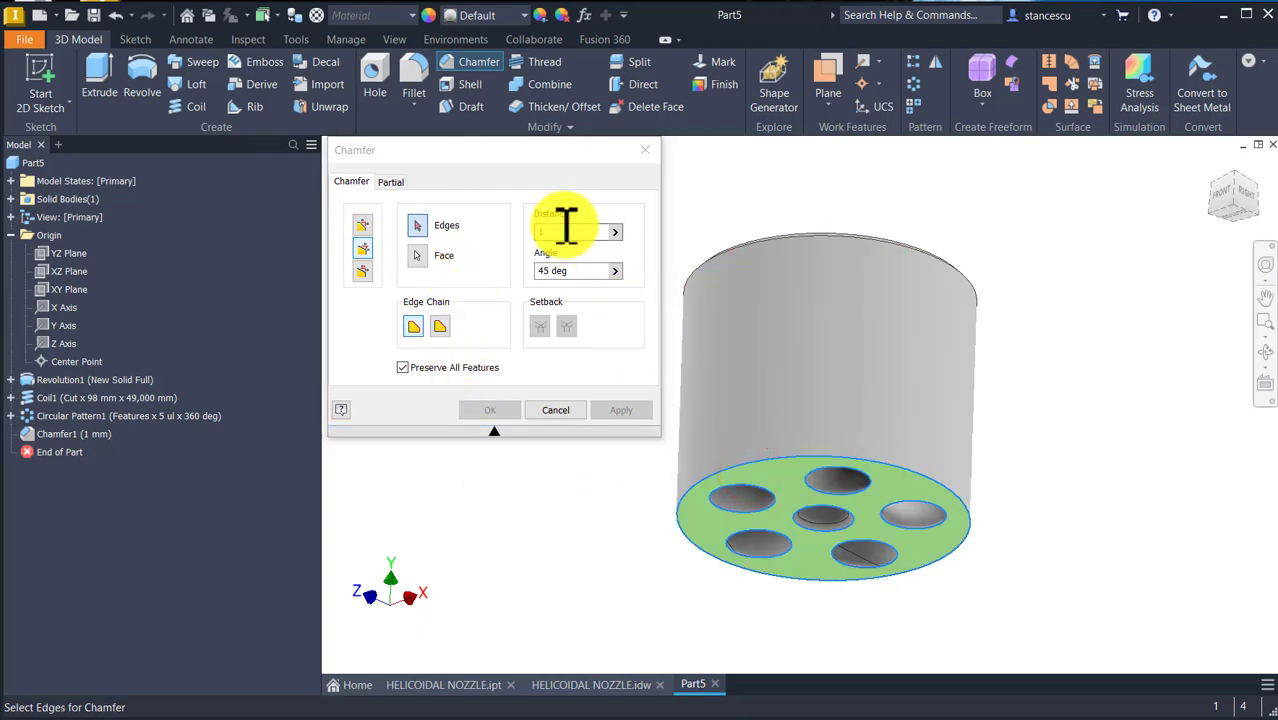
{"action": "left_click", "coordinate": [790, 458]}
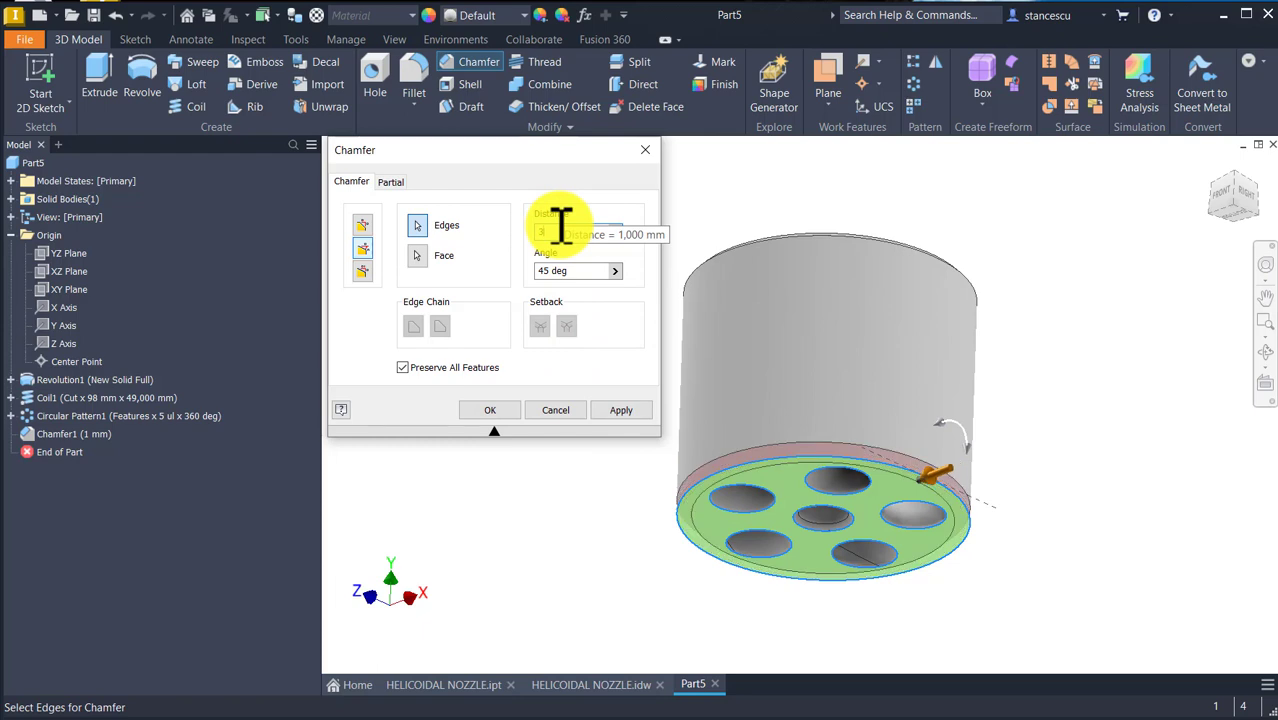
{"action": "middle_click_drag", "start_coordinate": [995, 430], "coordinate": [599, 245], "text": "shift"}
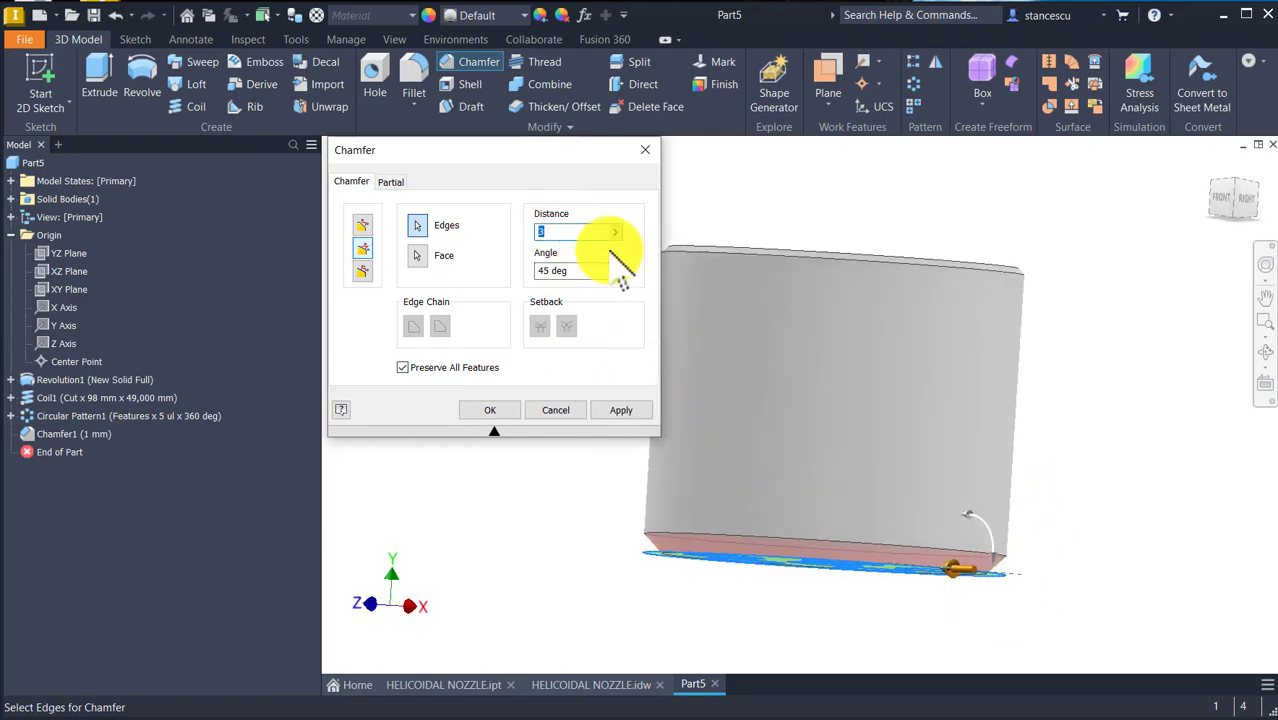
{"action": "left_click", "coordinate": [579, 272]}
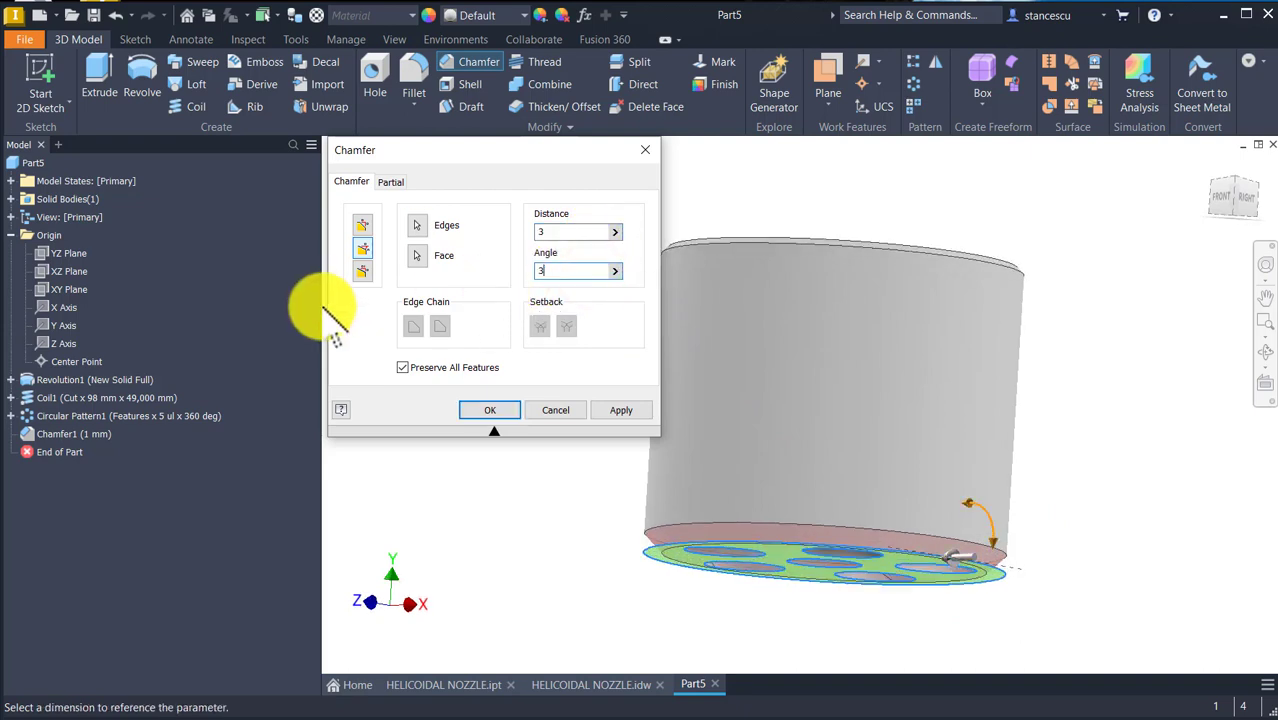
{"action": "middle_click_drag", "start_coordinate": [314, 308], "coordinate": [1107, 508], "text": "shift"}
{"action": "key", "text": "F6"}
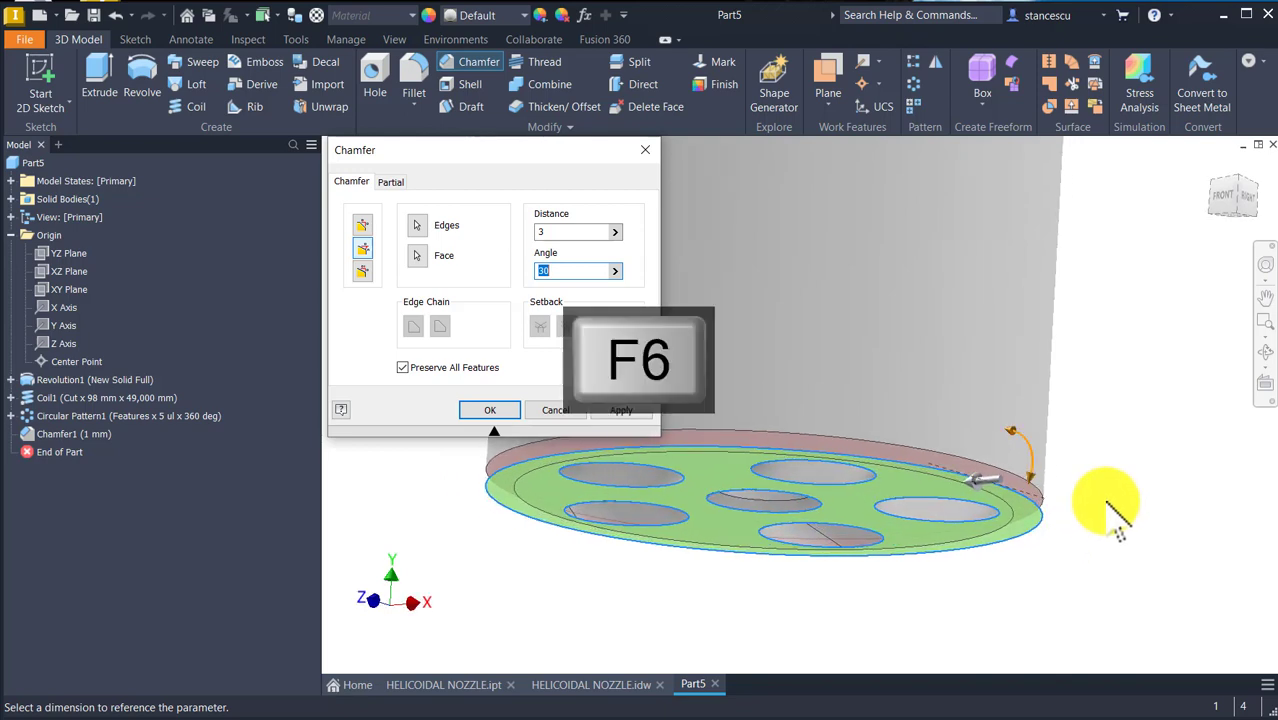
{"action": "left_click", "coordinate": [504, 409]}
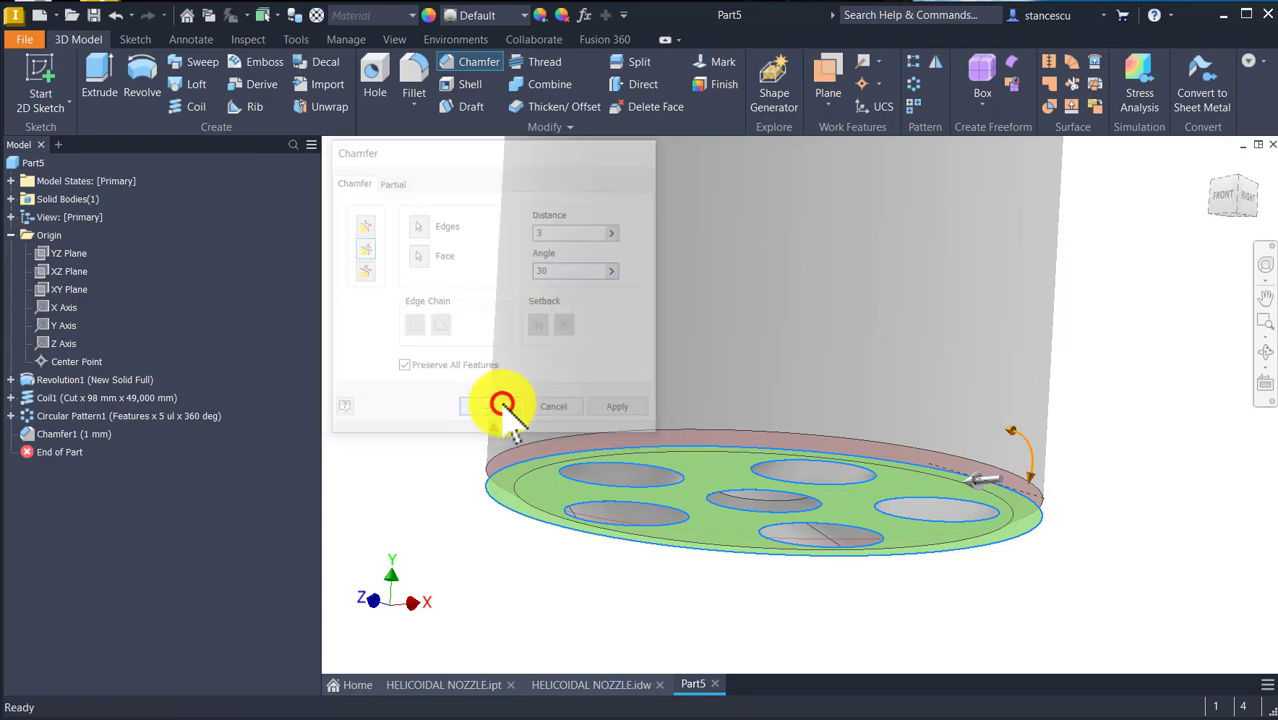
Assign Stainless Steel from the Inventor Material Library as the part's material.
{"action": "middle_click_drag", "start_coordinate": [1047, 451], "coordinate": [1093, 425], "text": "shift"}
{"action": "key", "text": "F6"}
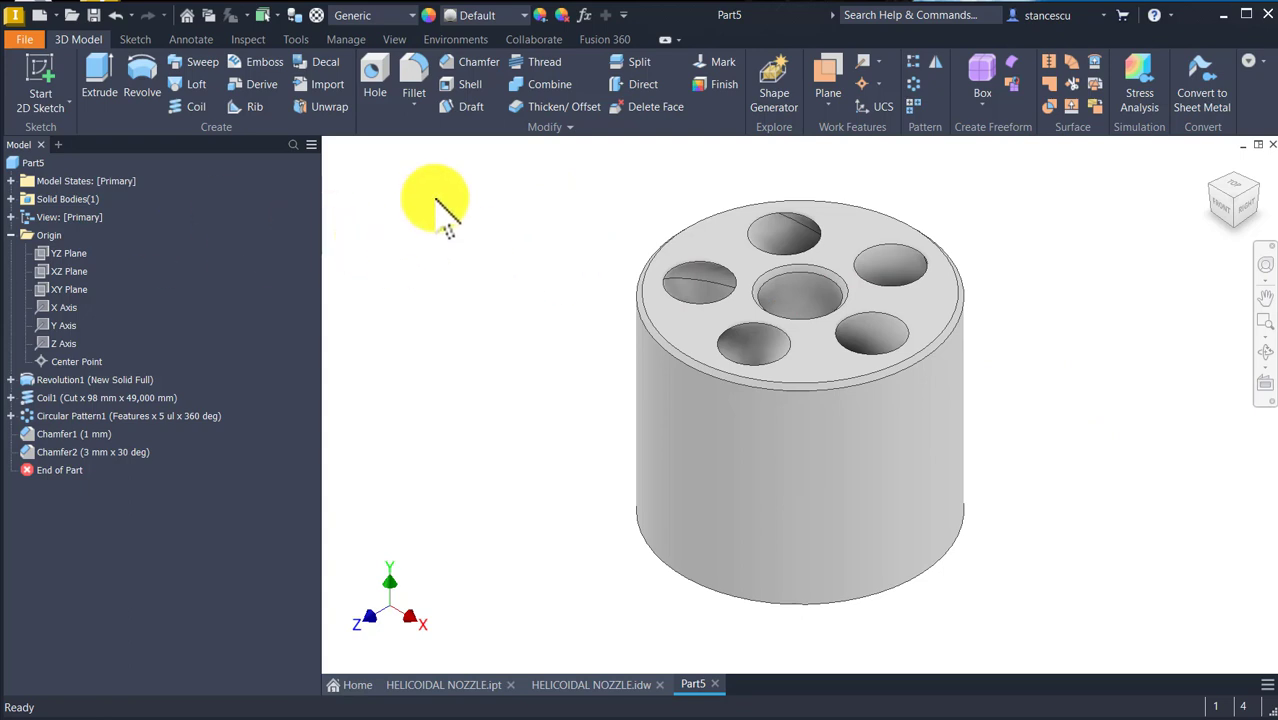
{"action": "left_click", "coordinate": [400, 21]}
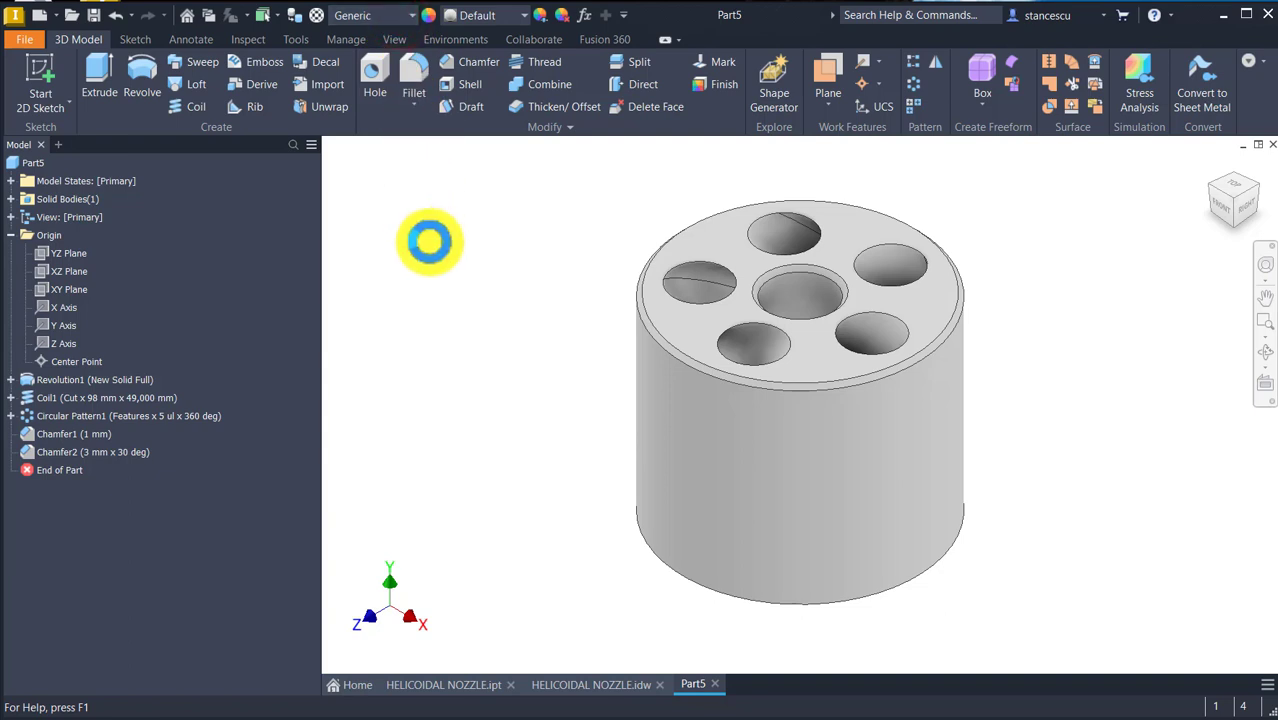
{"action": "scroll", "coordinate": [429, 240], "scroll_direction": "down", "scroll_amount": 10}
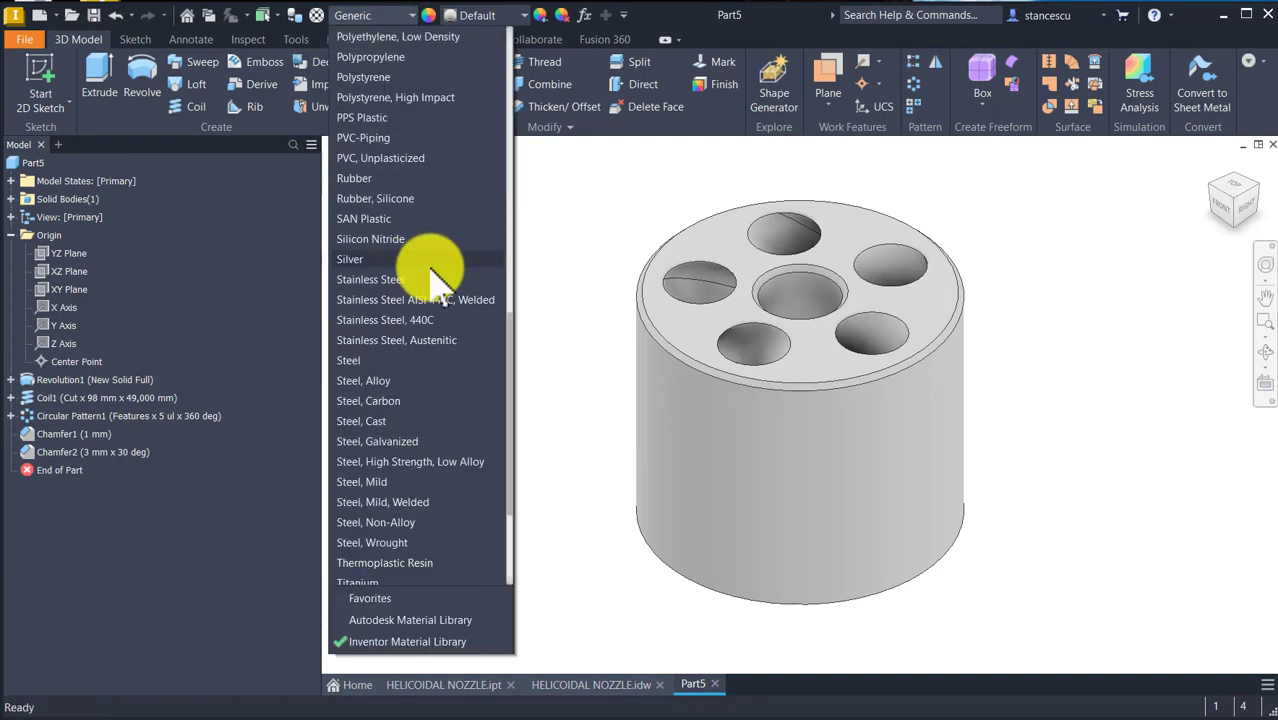
{"action": "left_click", "coordinate": [391, 279]}
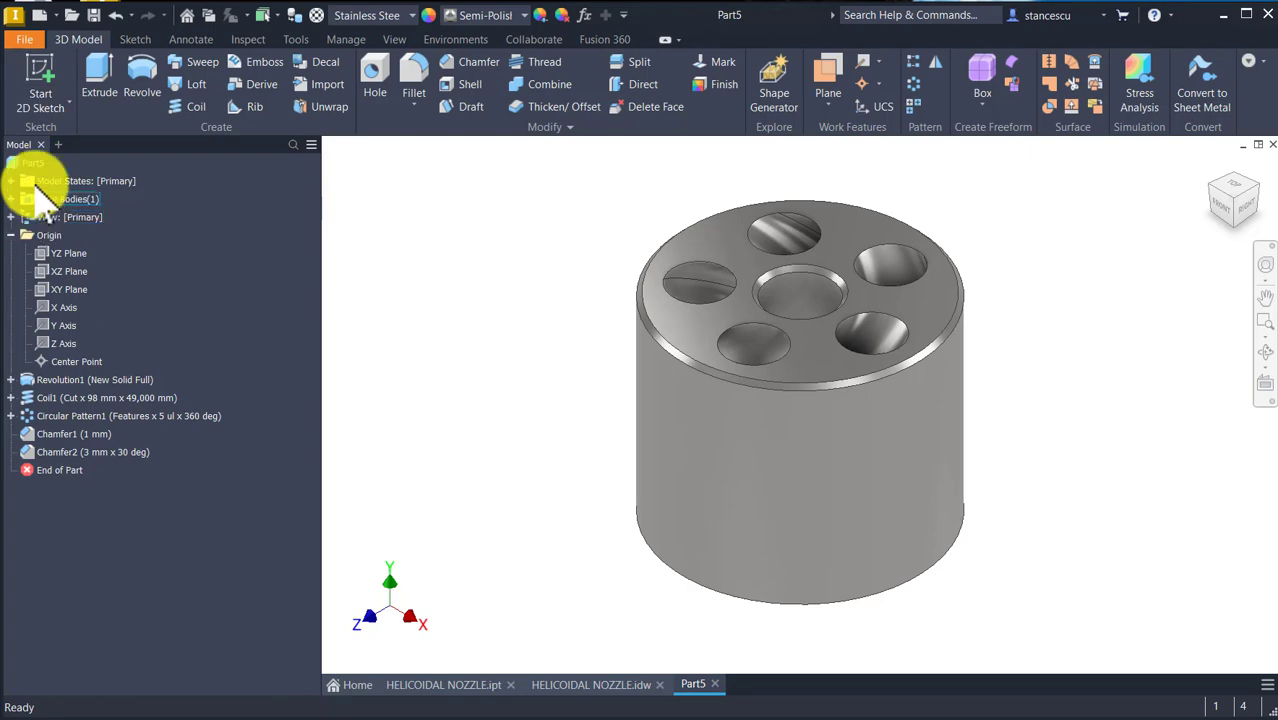
Update the physical properties in the part's iProperties and copy the calculated volume.
{"action": "left_click", "coordinate": [40, 162]}
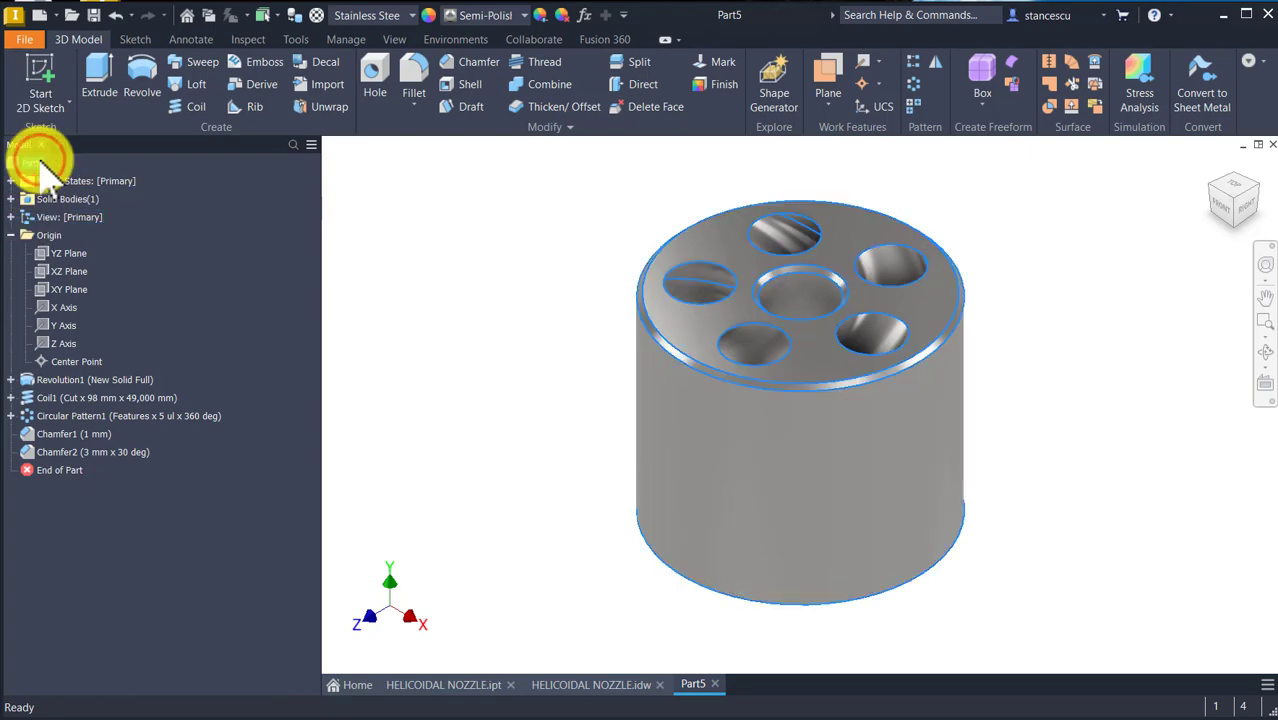
{"action": "right_click", "coordinate": [40, 163]}
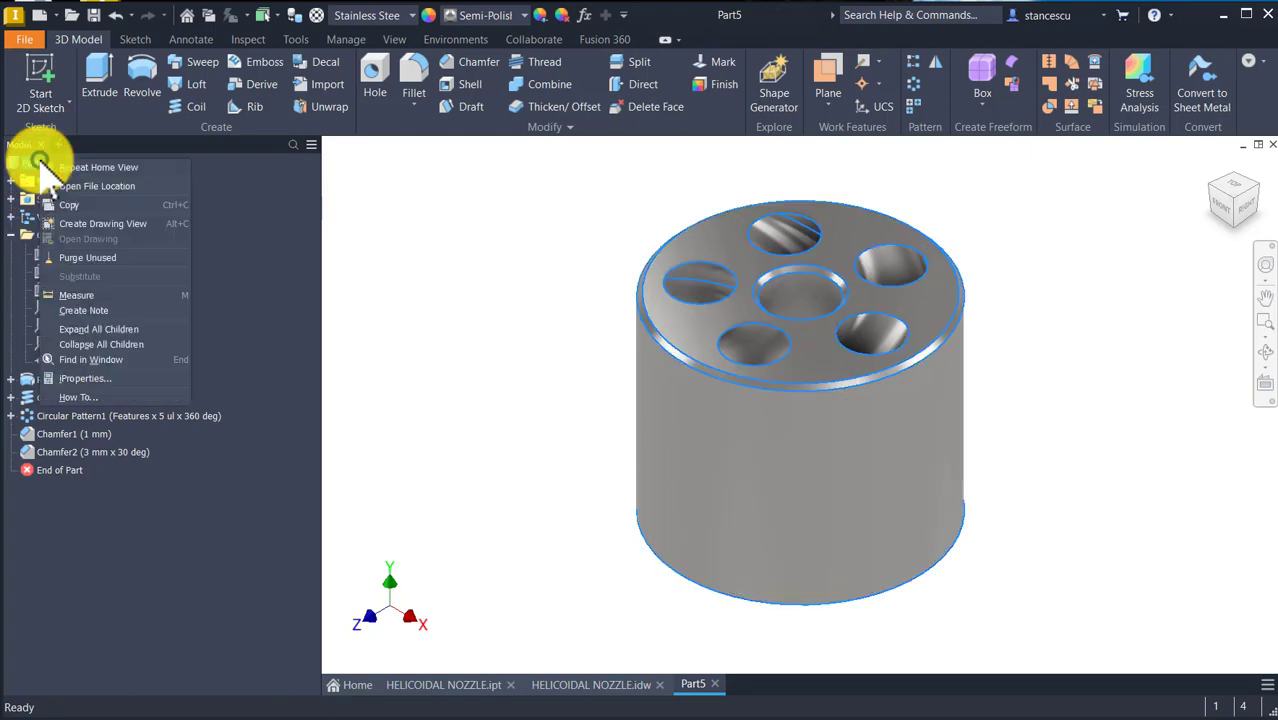
{"action": "left_click", "coordinate": [116, 379]}
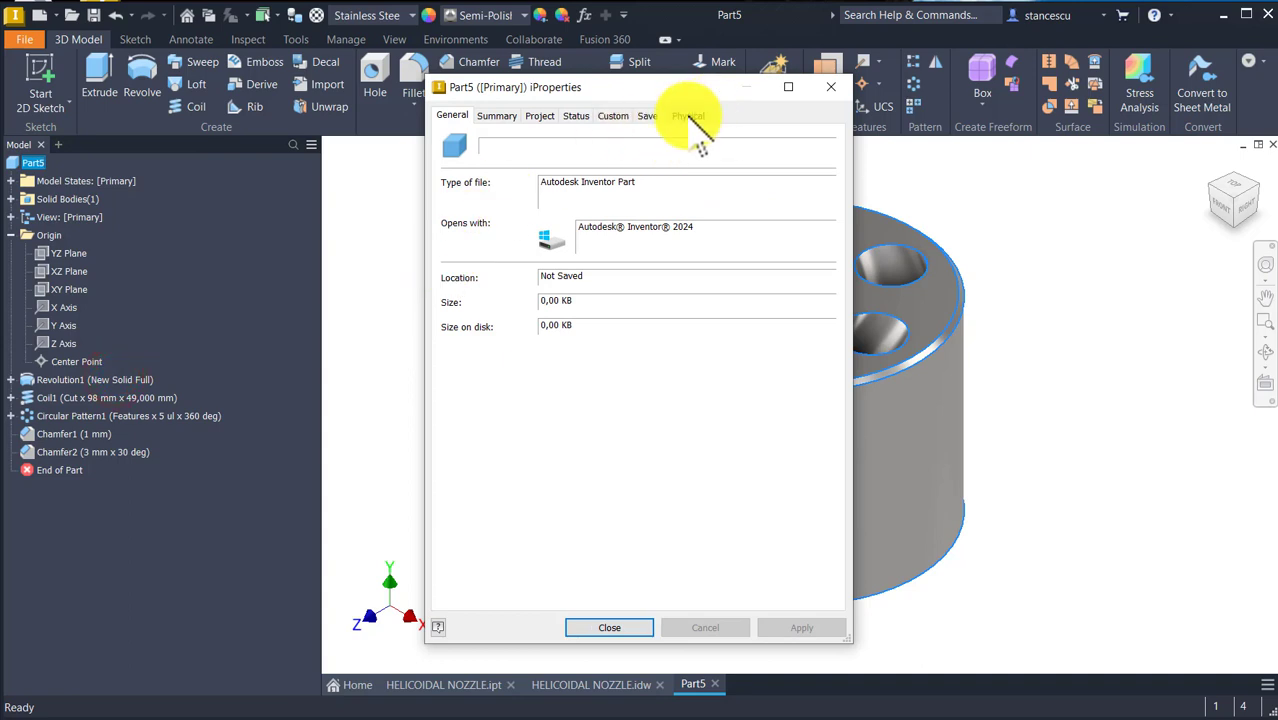
{"action": "left_click", "coordinate": [688, 115]}
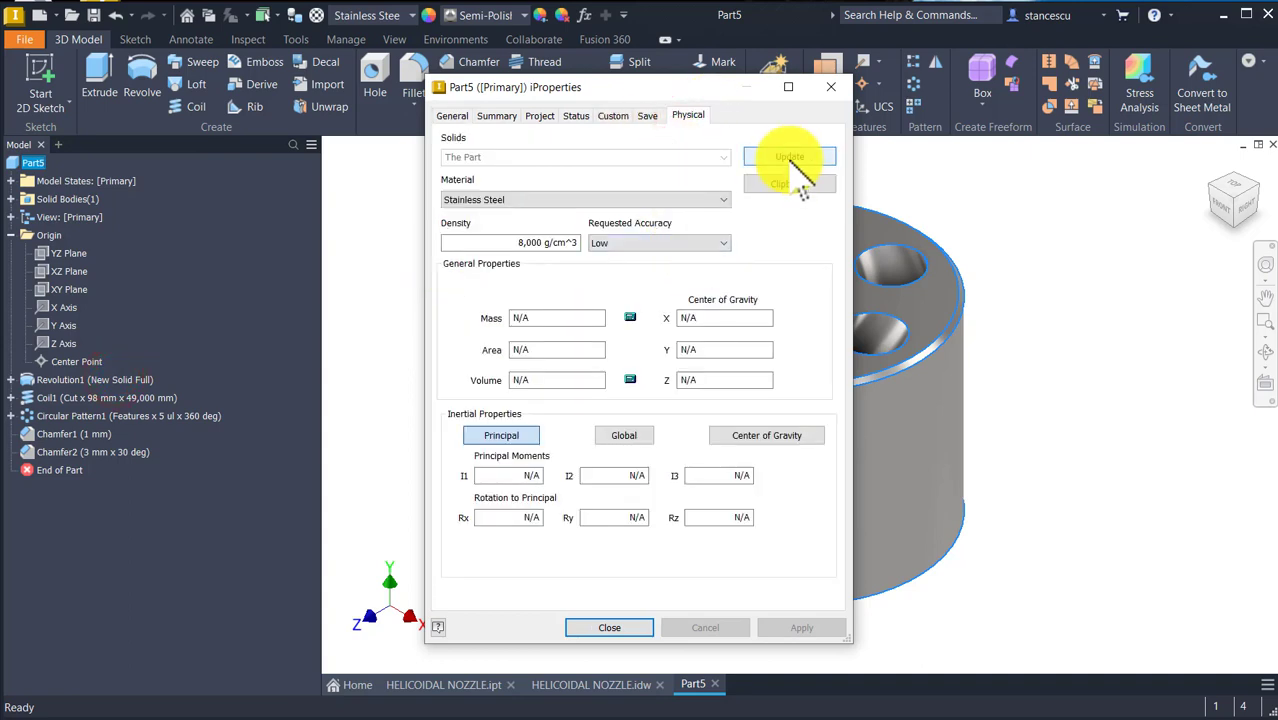
{"action": "left_click", "coordinate": [789, 157]}
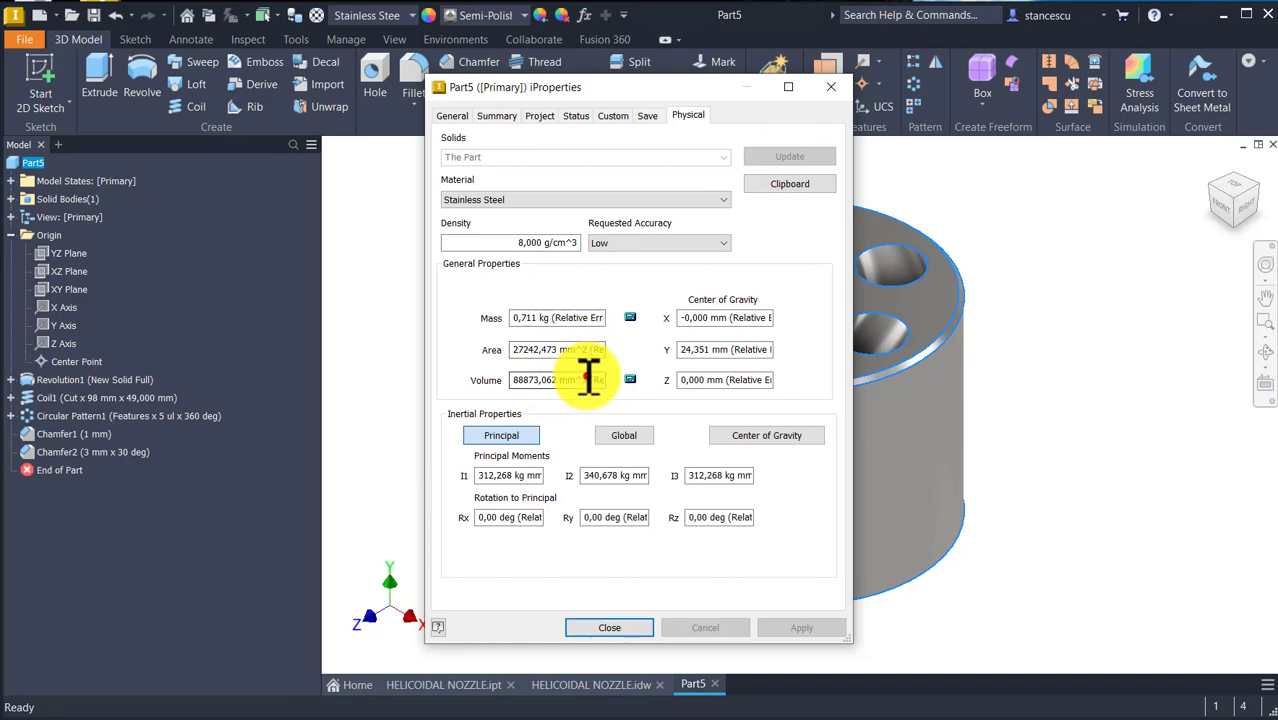
{"action": "left_click_drag", "start_coordinate": [588, 376], "coordinate": [485, 380]}
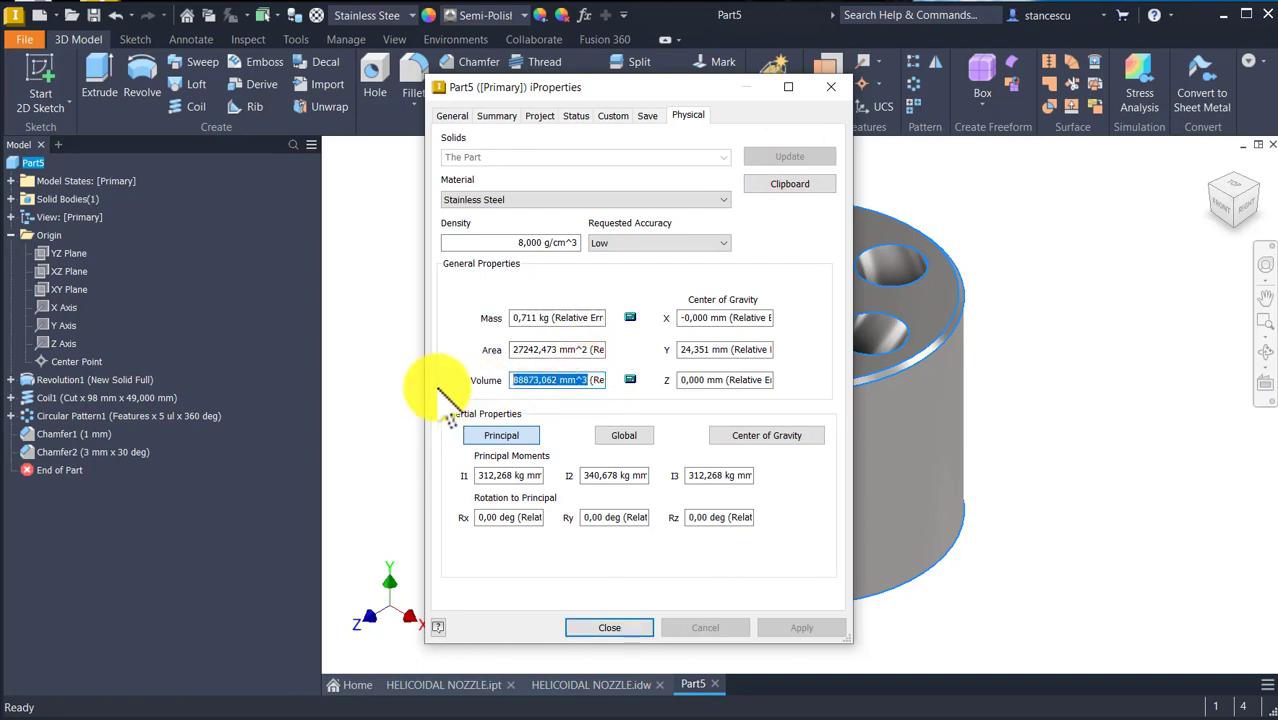
{"action": "key", "text": "ctrl+c"}
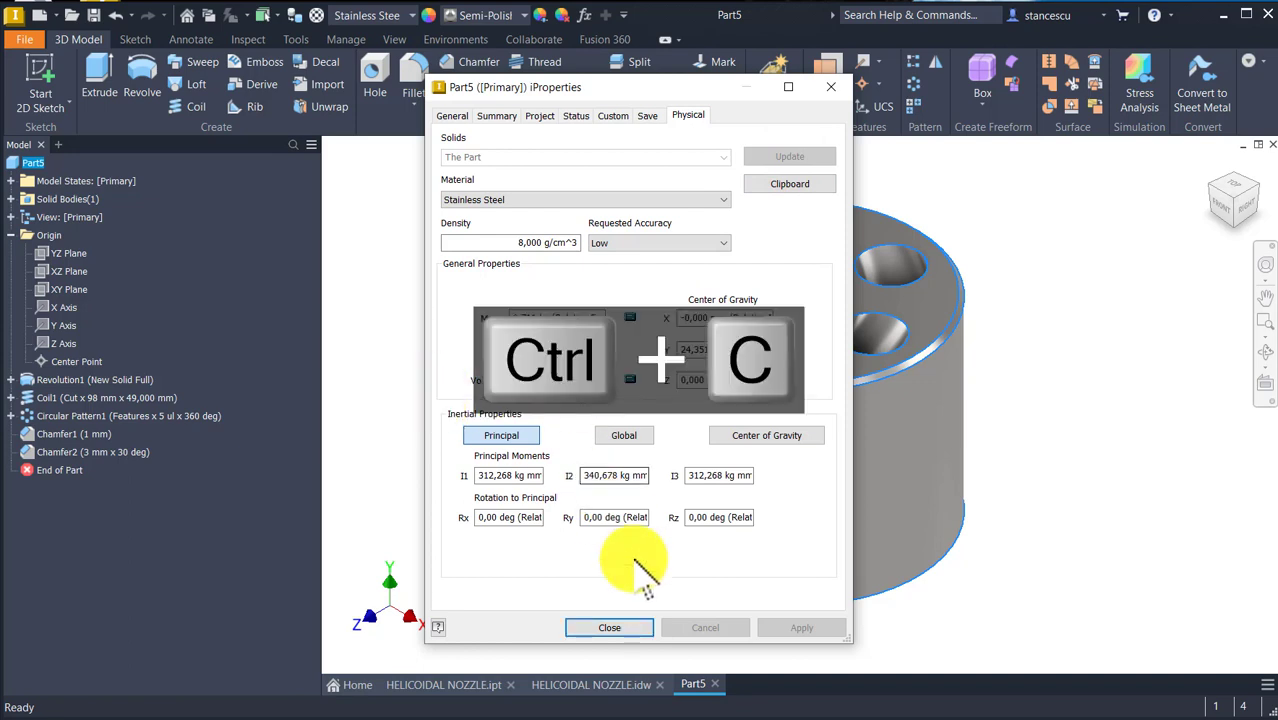
{"action": "left_click", "coordinate": [590, 628]}
Compare the copied volume with the Volume note in HELICOIDAL NOZZLE.idw by pasting it on a line below, and discard the edit.
{"action": "left_click", "coordinate": [604, 685]}
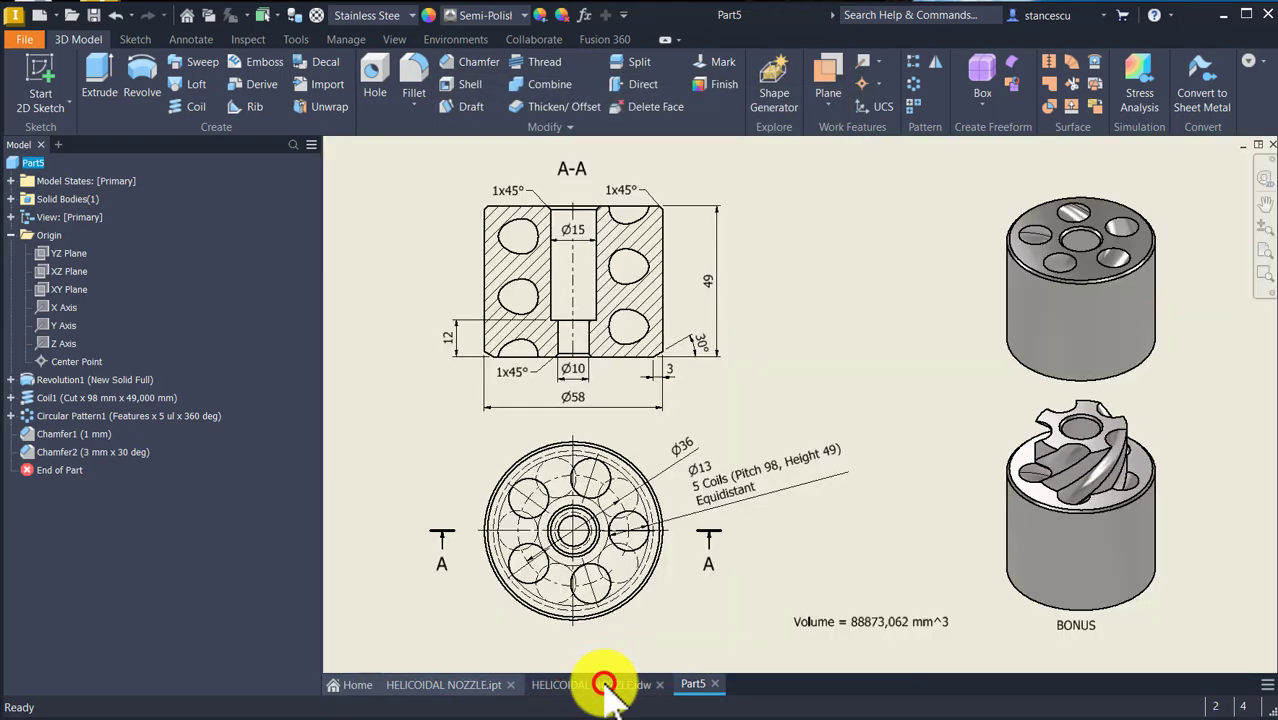
{"action": "left_click", "coordinate": [835, 622]}
{"action": "double_click", "coordinate": [841, 624]}
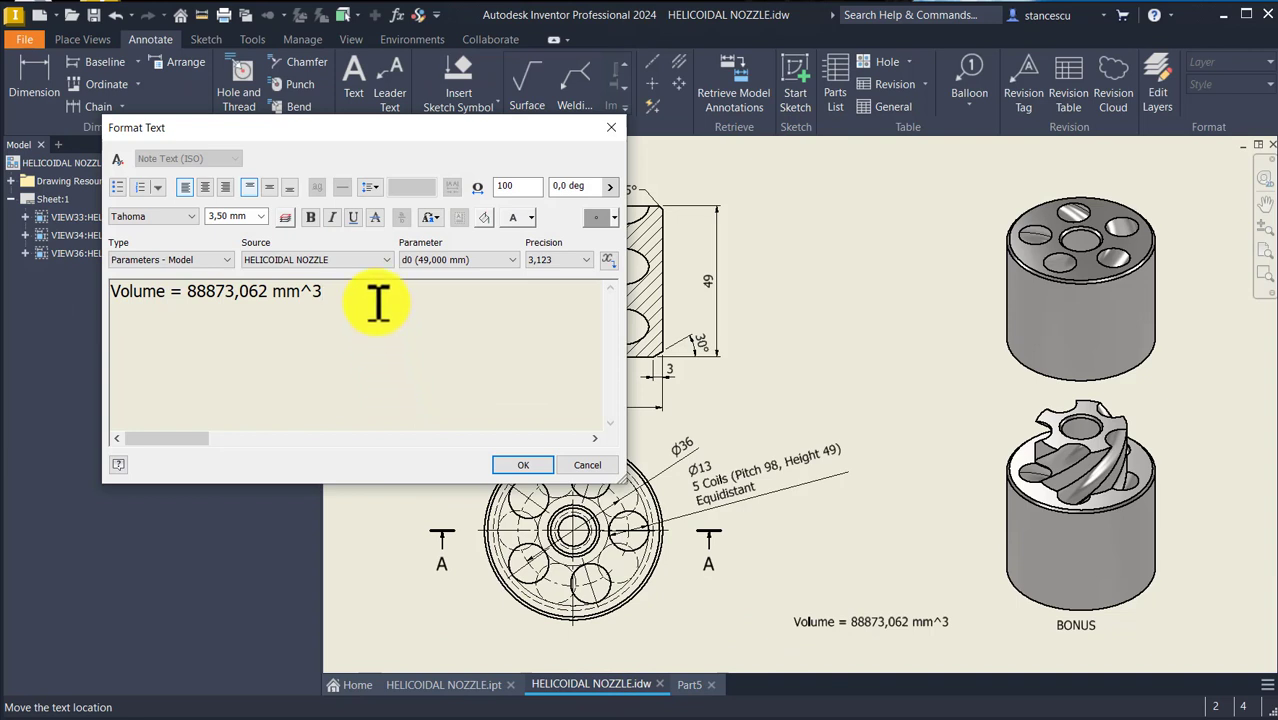
{"action": "key", "text": "Return"}
{"action": "key", "text": "ctrl+v"}
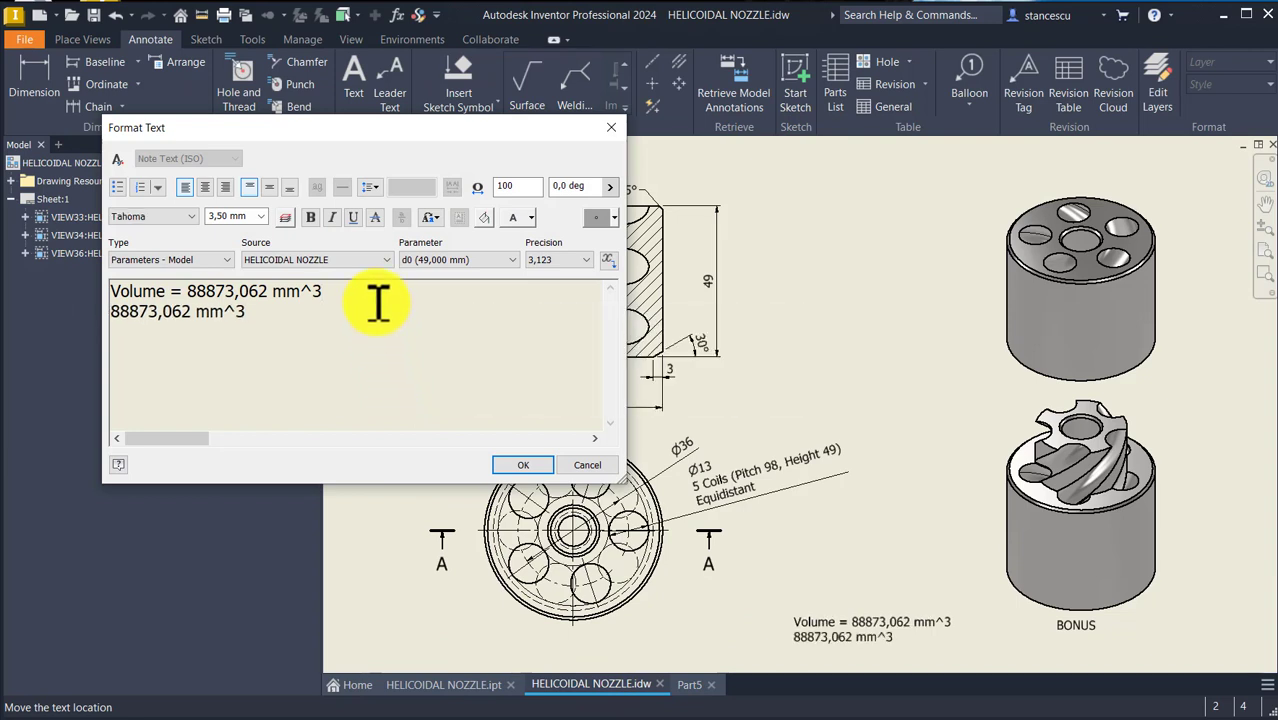
{"action": "left_click", "coordinate": [590, 466]}
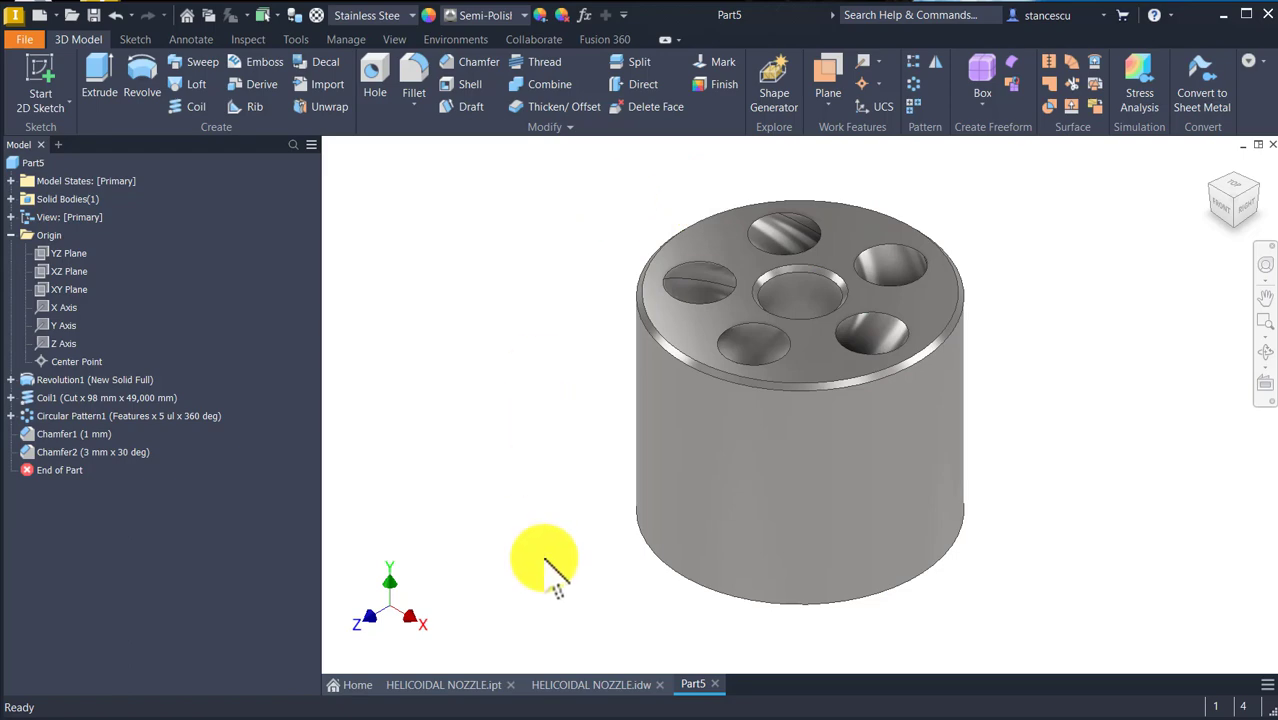
Switch to the HELICOIDAL NOZZLE.idw drawing and examine the five coil channels and the 36 mm circle in the top view.
{"action": "left_click", "coordinate": [605, 682]}
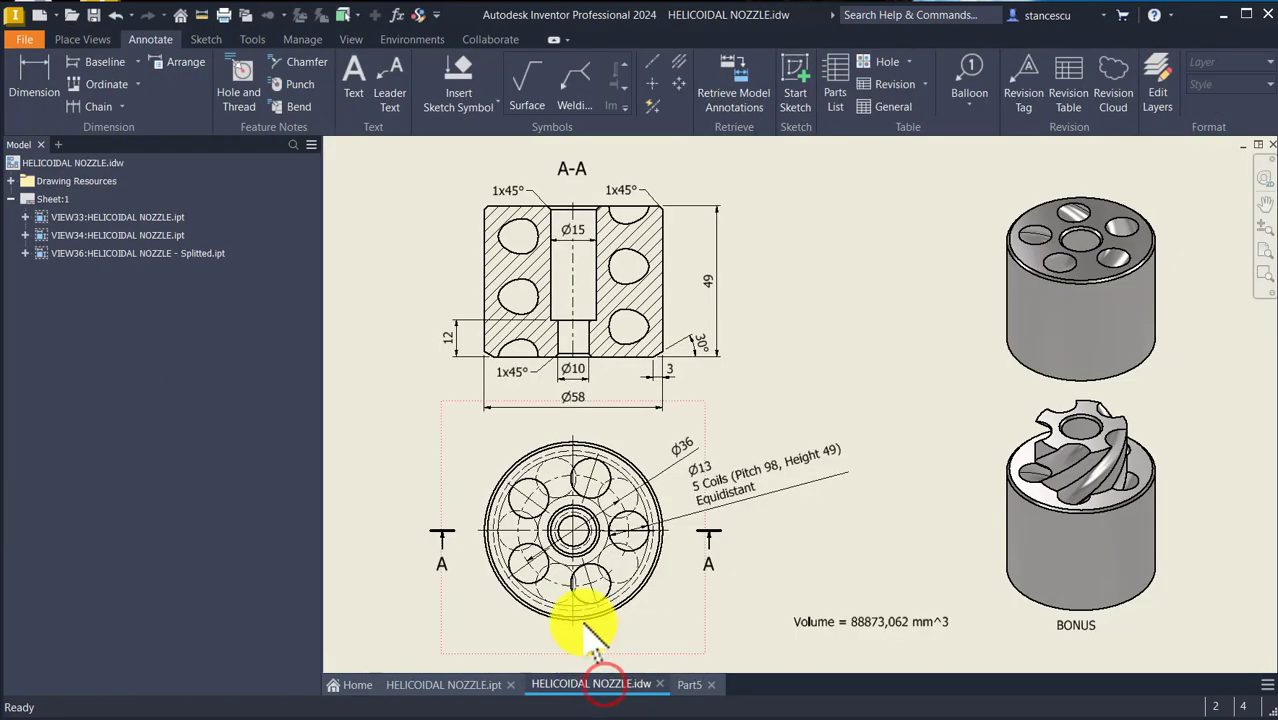
{"action": "left_click_drag", "start_coordinate": [705, 495], "coordinate": [688, 478]}
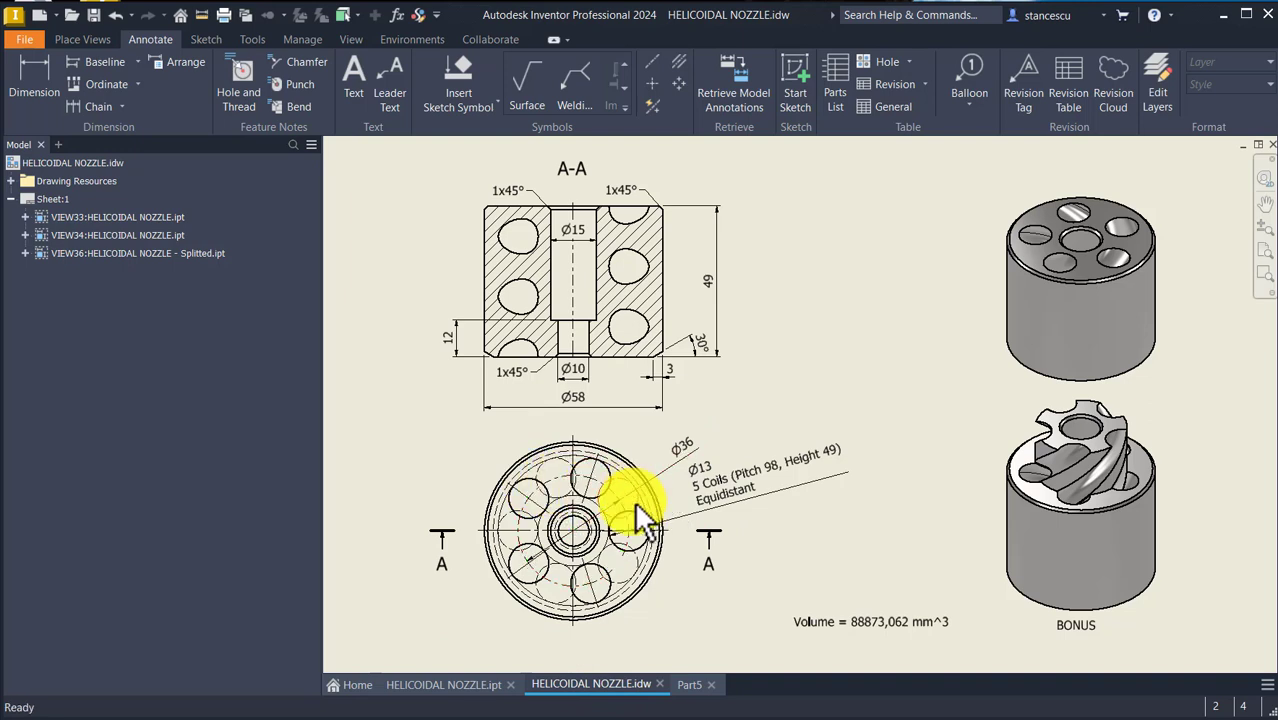
{"action": "left_click", "coordinate": [627, 560]}
{"action": "key", "text": "Escape"}
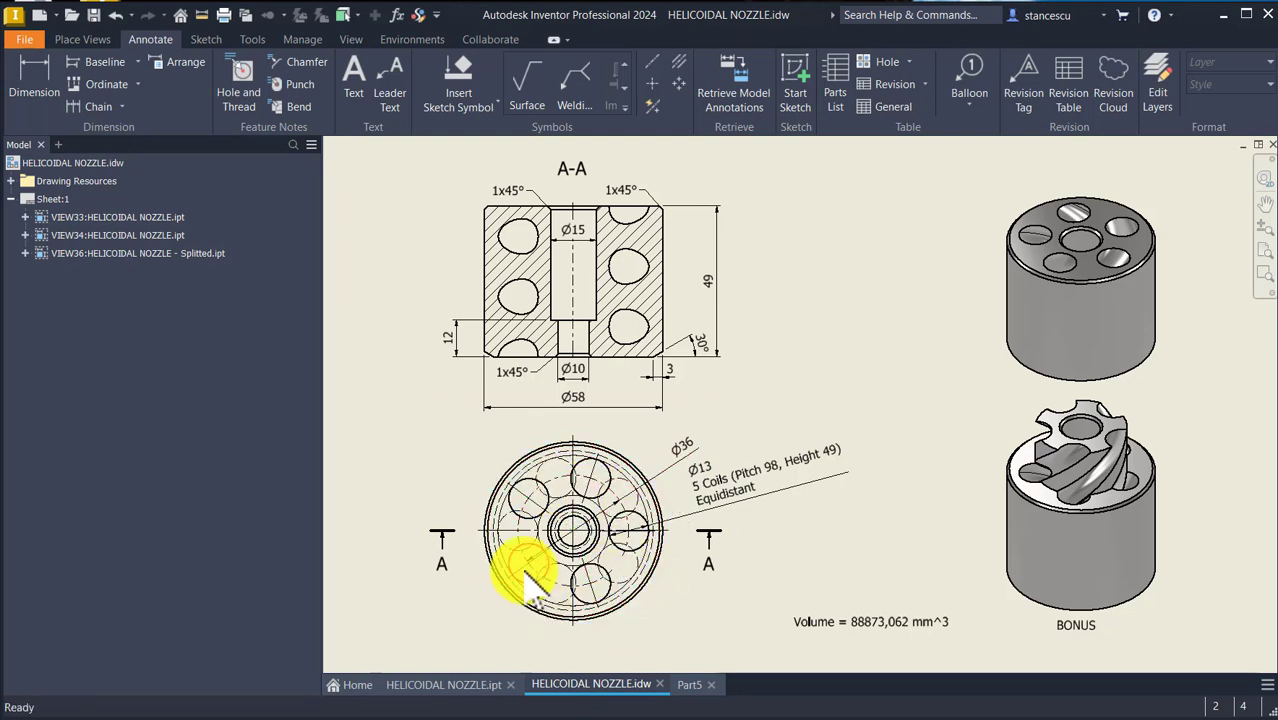
Return to Part5, start a sketch on the XY plane and slice the graphics to expose the nozzle's section.
{"action": "left_click", "coordinate": [711, 684]}
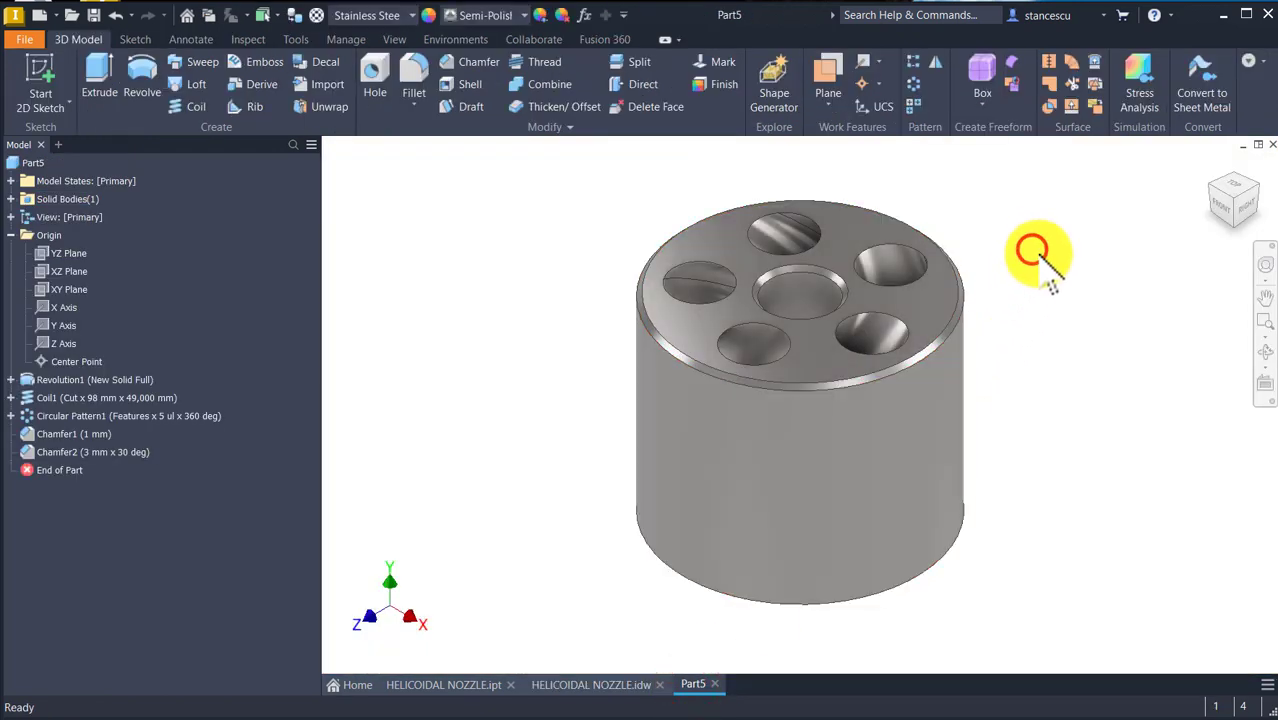
{"action": "left_click", "coordinate": [60, 289]}
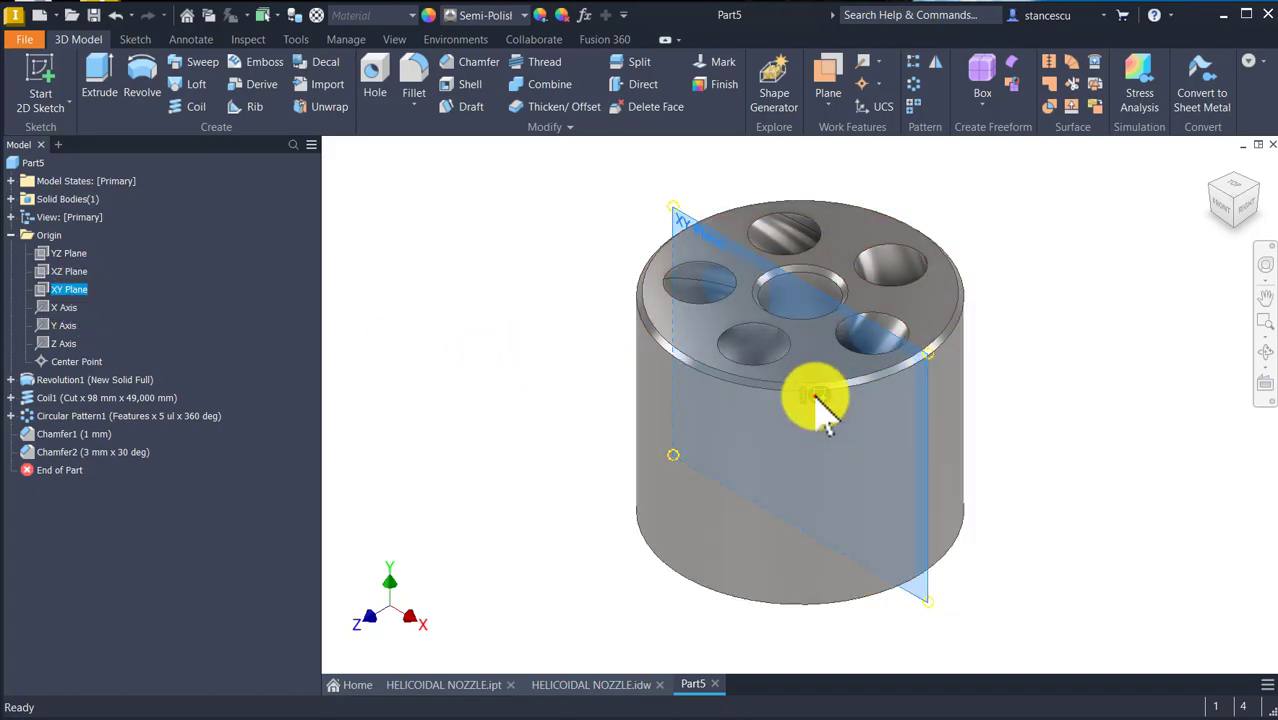
{"action": "left_click", "coordinate": [814, 400]}
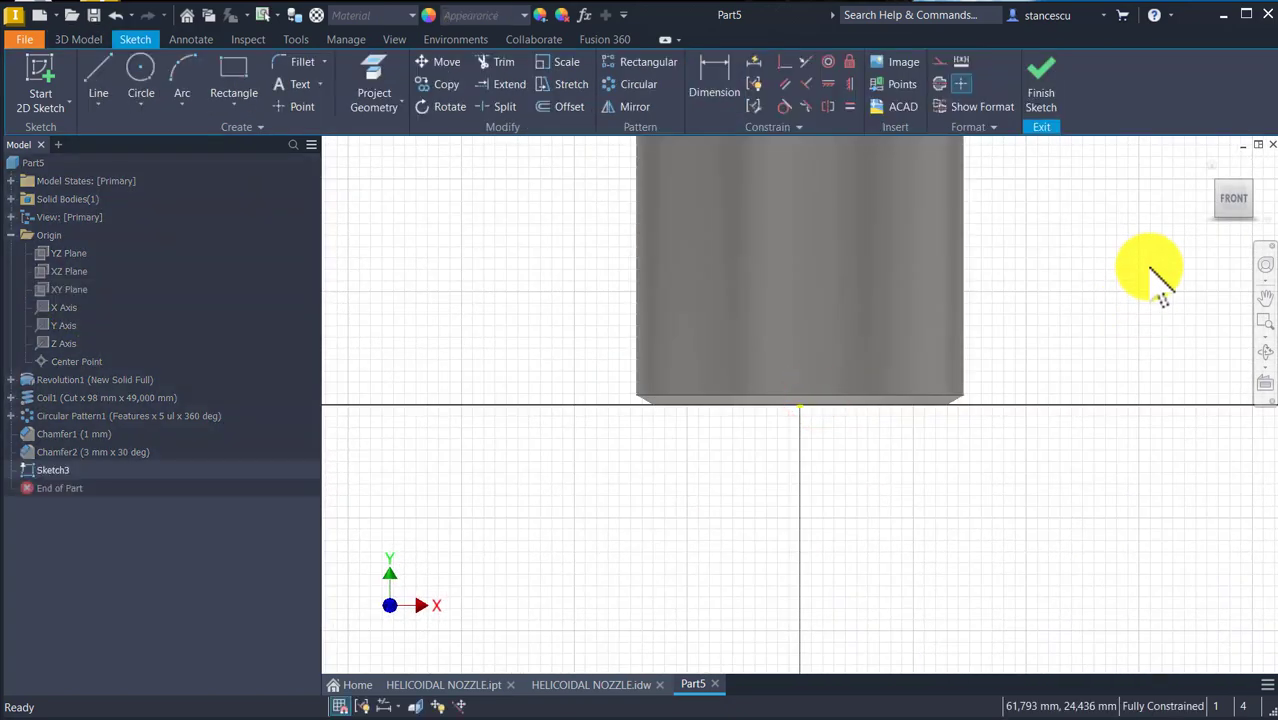
{"action": "key", "text": "F7"}
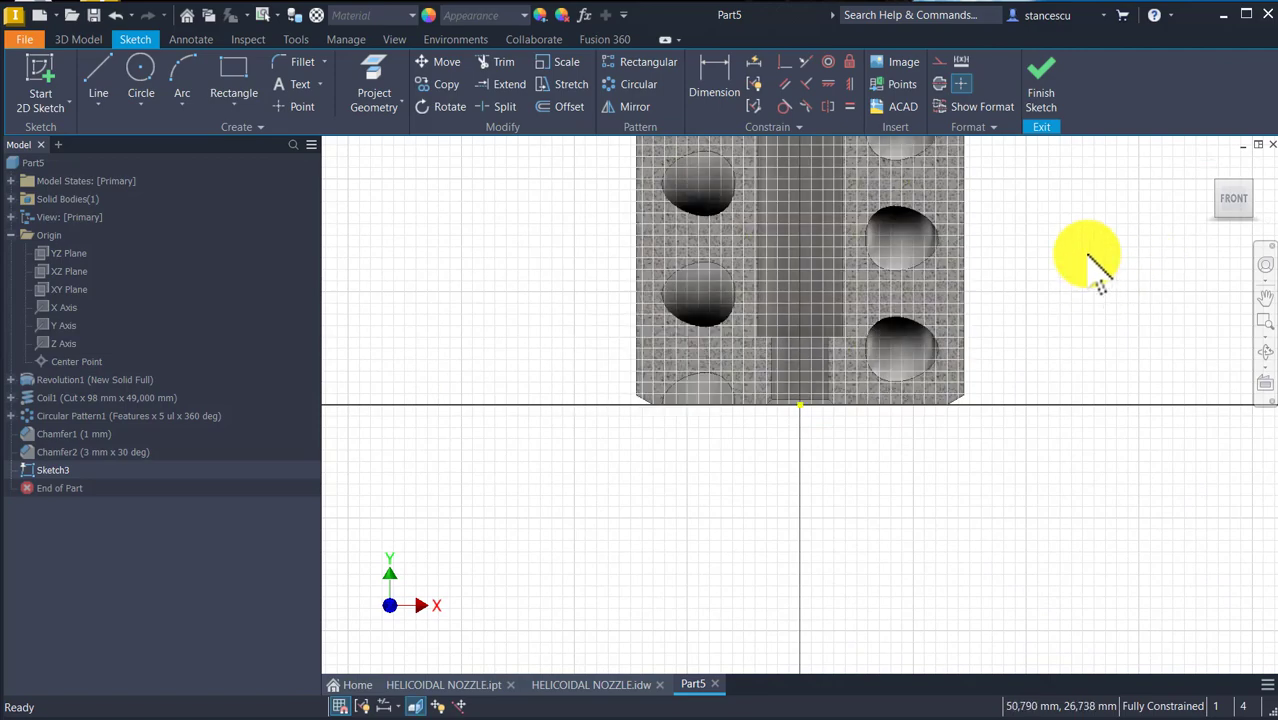
{"action": "key", "text": "Home"}
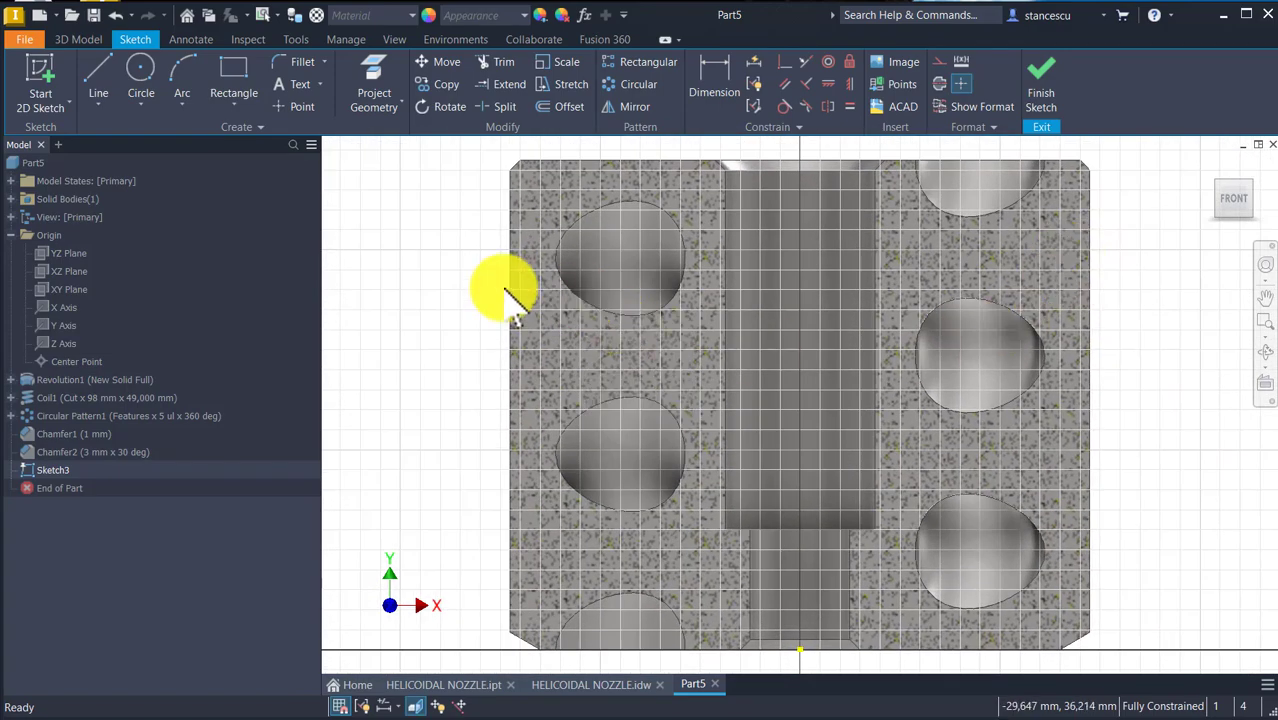
Draw a 49 mm vertical line from the nozzle's top edge to its bottom edge, about 20 mm left of the axis.
{"action": "left_click", "coordinate": [102, 78]}
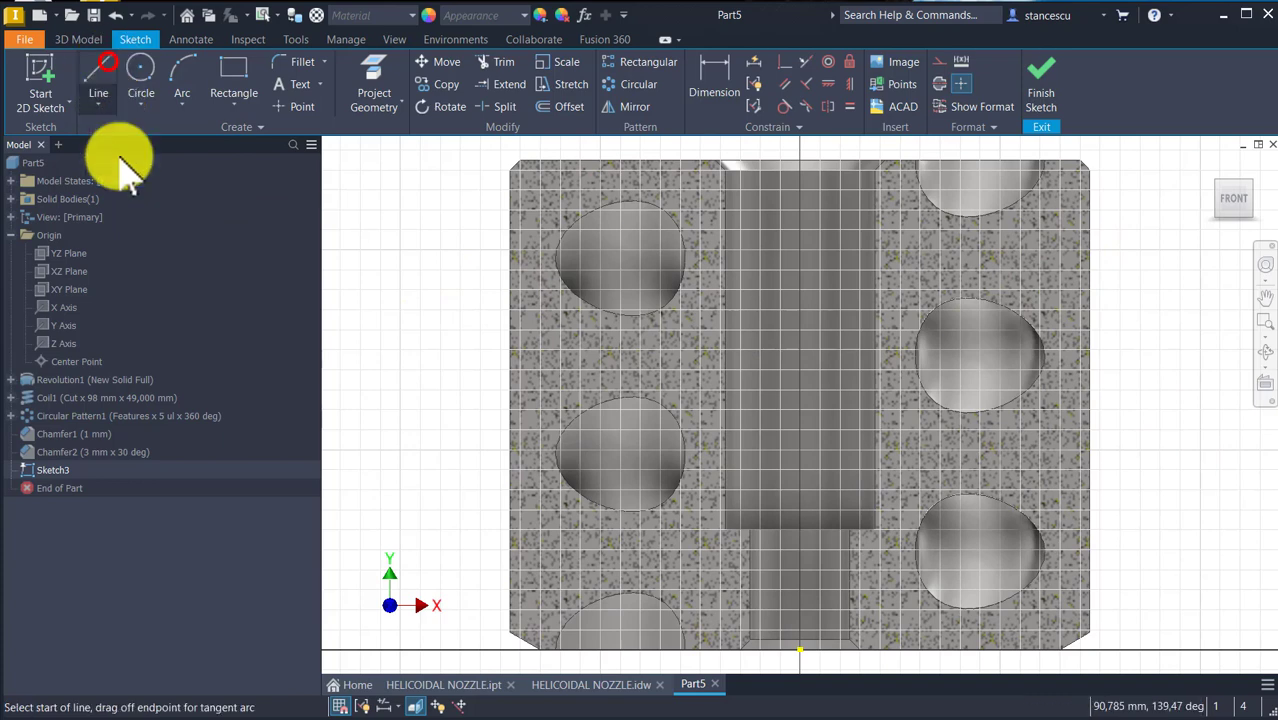
{"action": "left_click", "coordinate": [603, 162]}
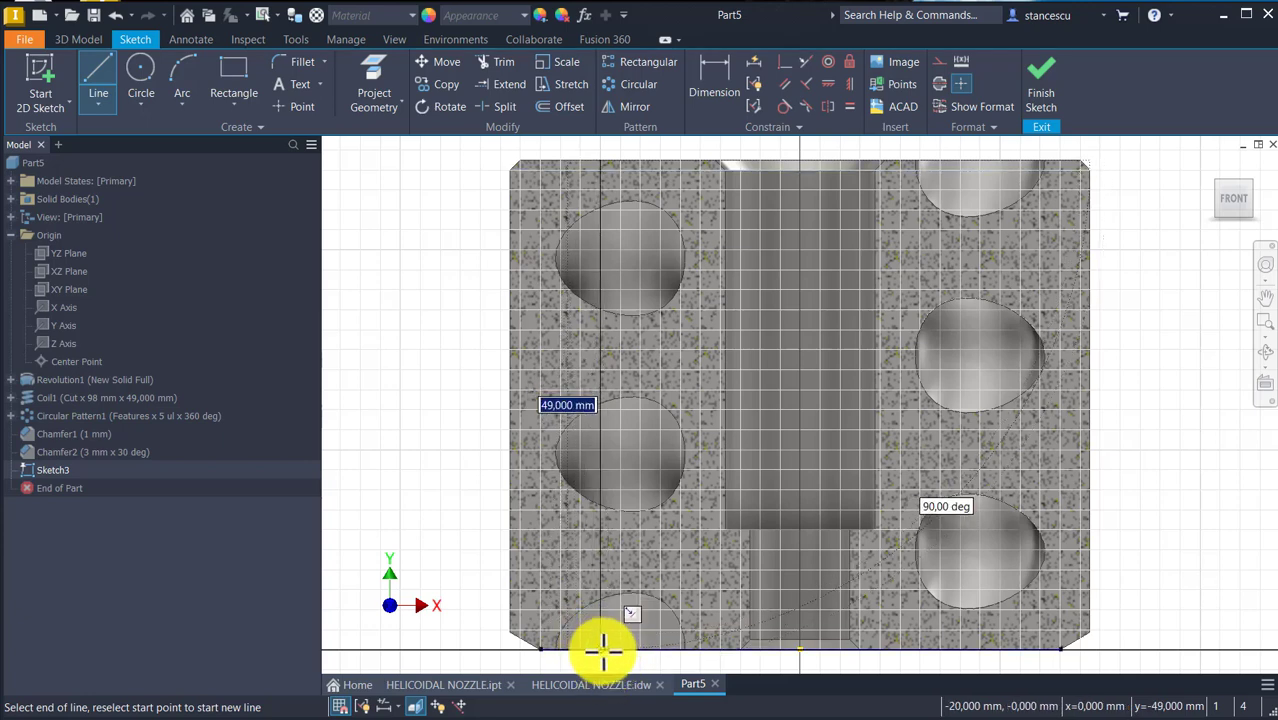
{"action": "left_click", "coordinate": [601, 650]}
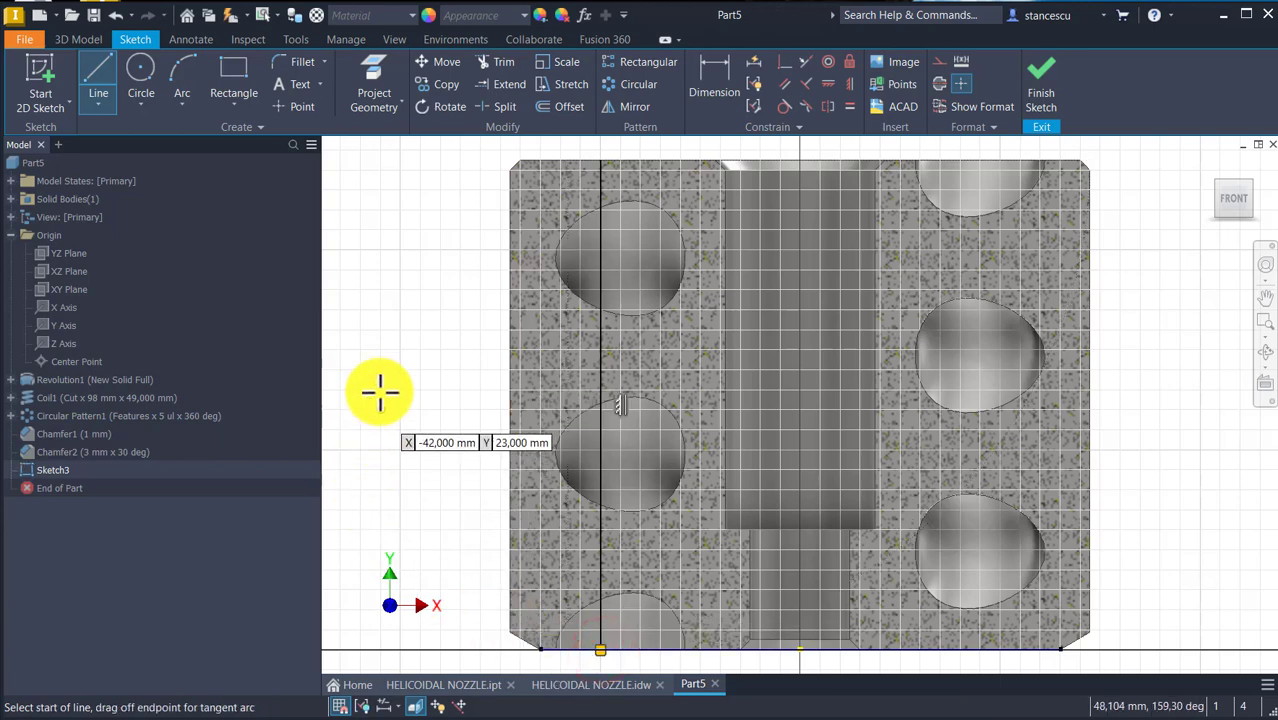
Project the Y axis into the sketch as a centerline.
{"action": "left_click", "coordinate": [389, 66]}
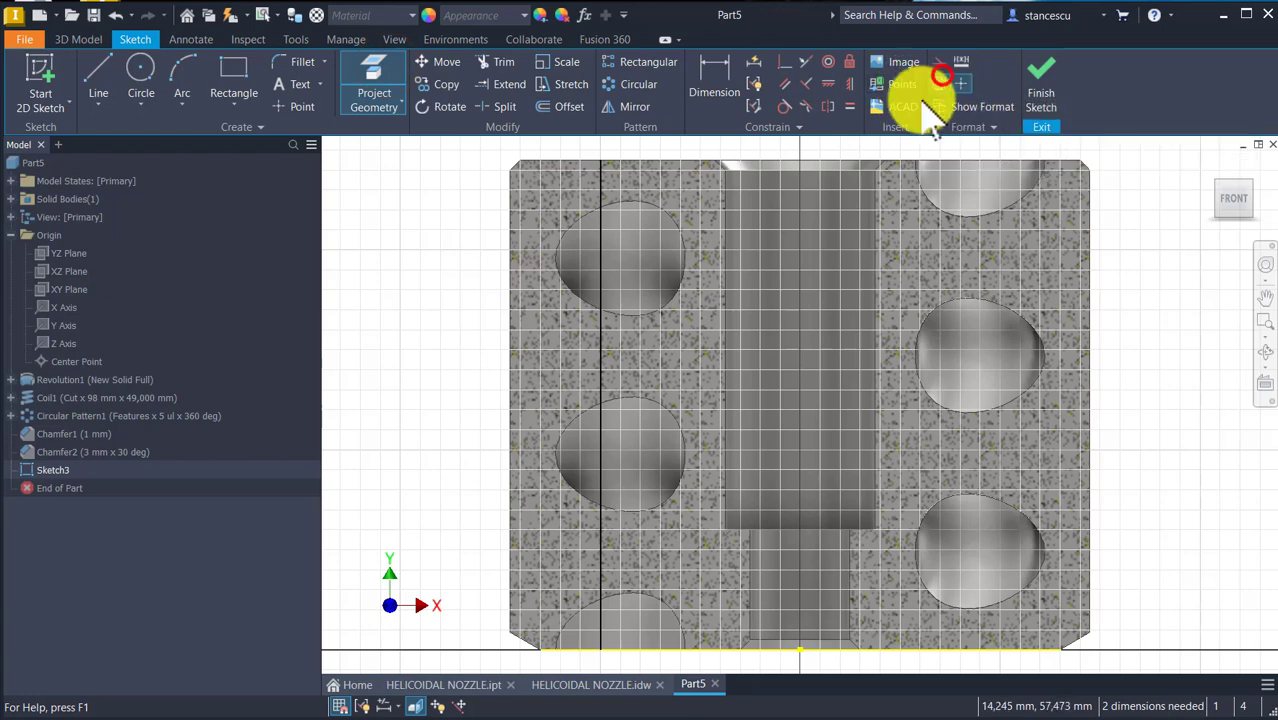
{"action": "left_click", "coordinate": [939, 84]}
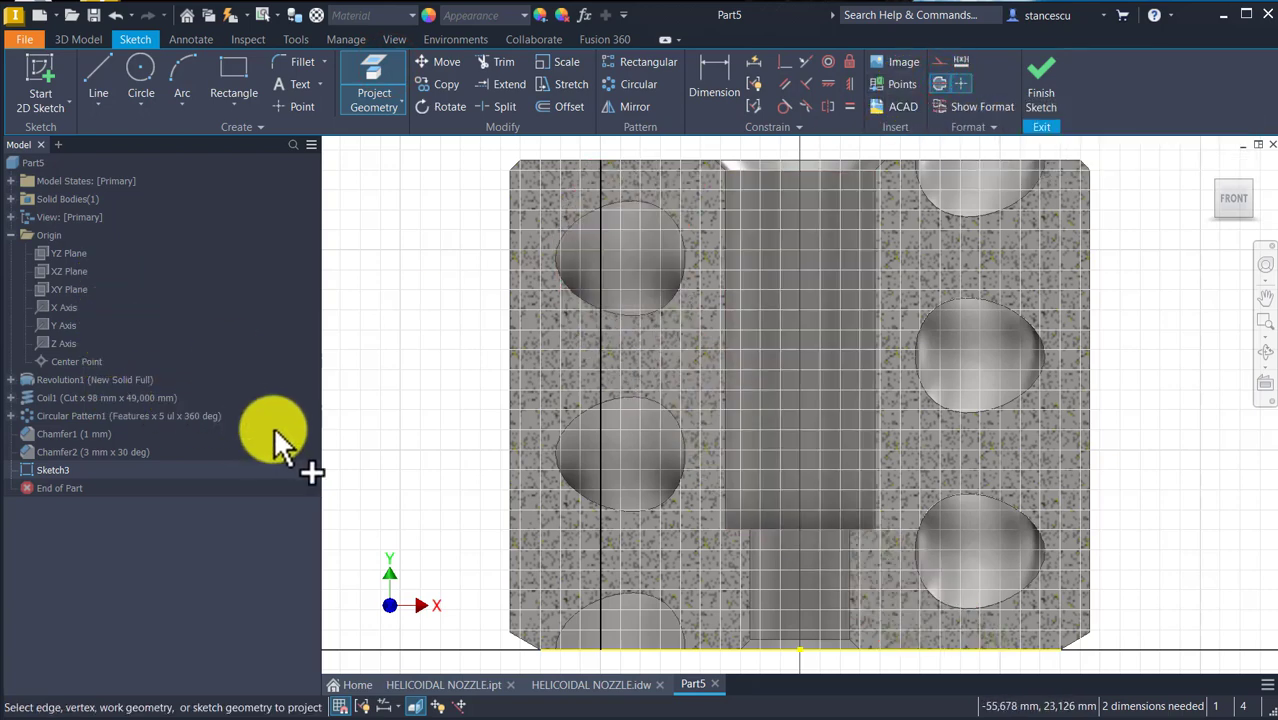
{"action": "left_click", "coordinate": [66, 324]}
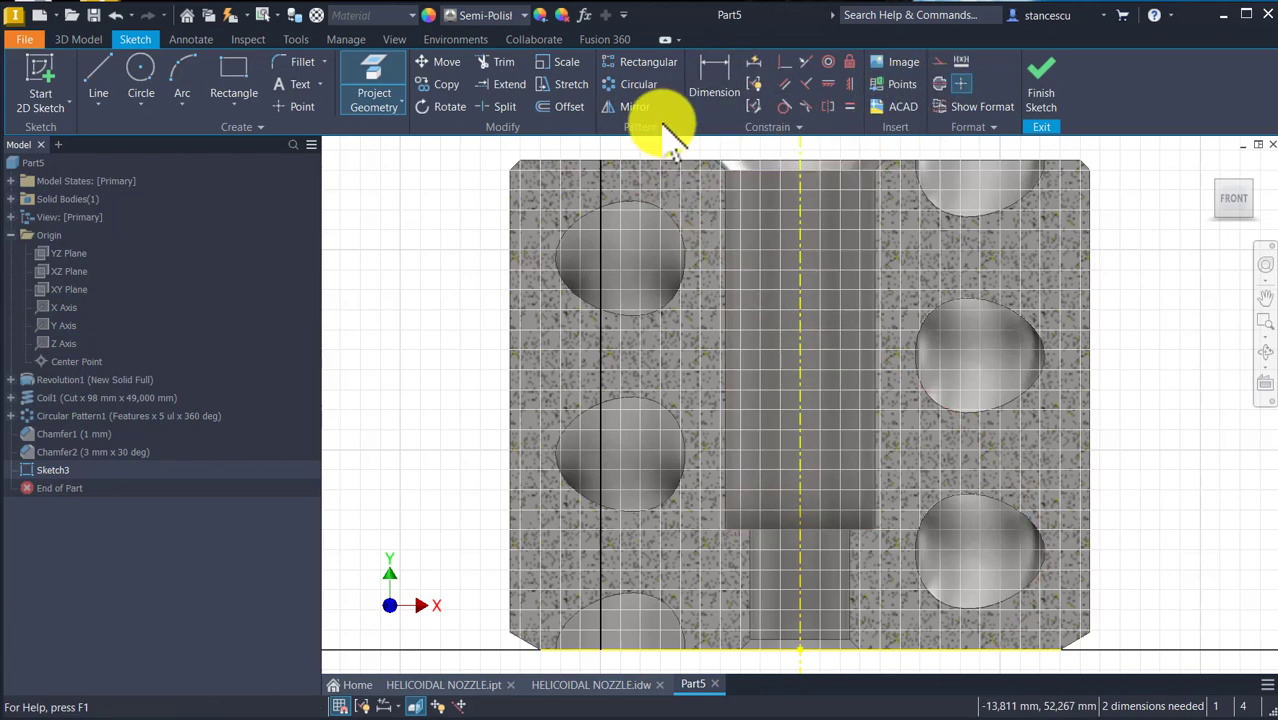
{"action": "scroll", "coordinate": [740, 215], "scroll_direction": "up", "scroll_amount": 3}
{"action": "mouse_move", "coordinate": [740, 215]}
{"action": "middle_mouse_down"}
{"action": "mouse_move", "coordinate": [724, 247]}
{"action": "mouse_move", "coordinate": [733, 272]}
{"action": "middle_mouse_up"}
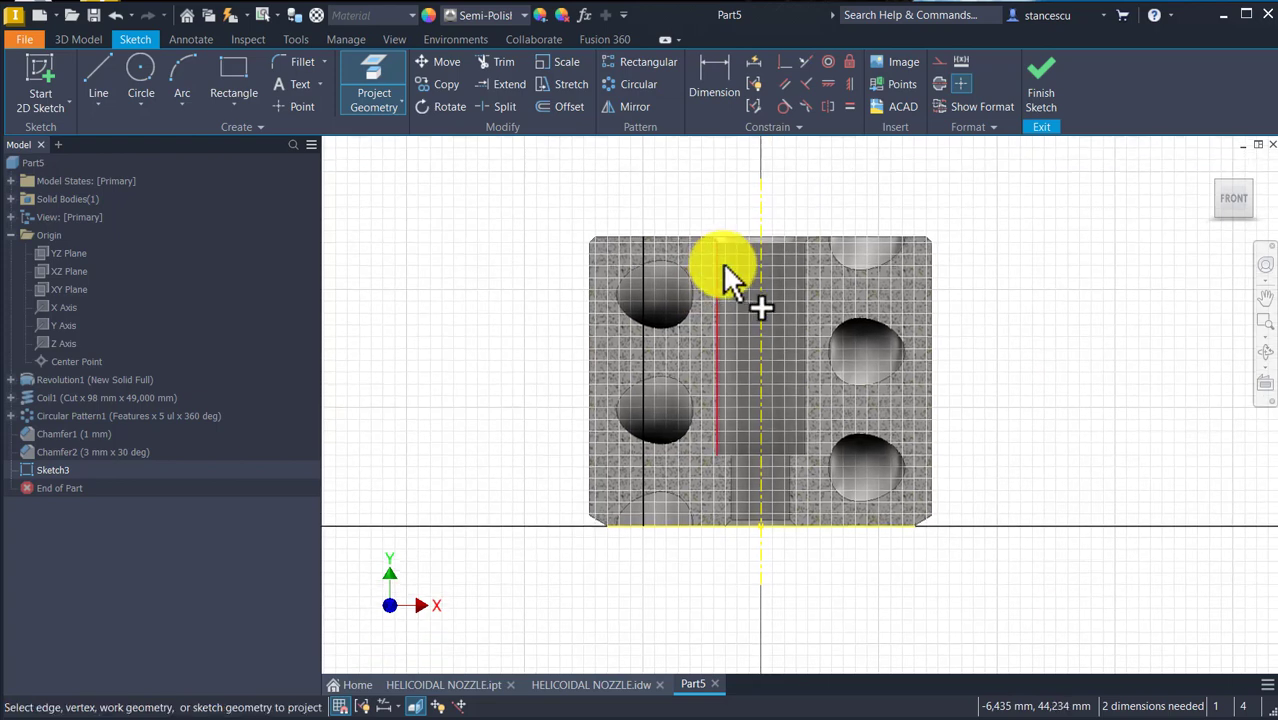
Add a 36 mm diameter dimension between the centerline and the vertical line.
{"action": "left_click", "coordinate": [714, 72]}
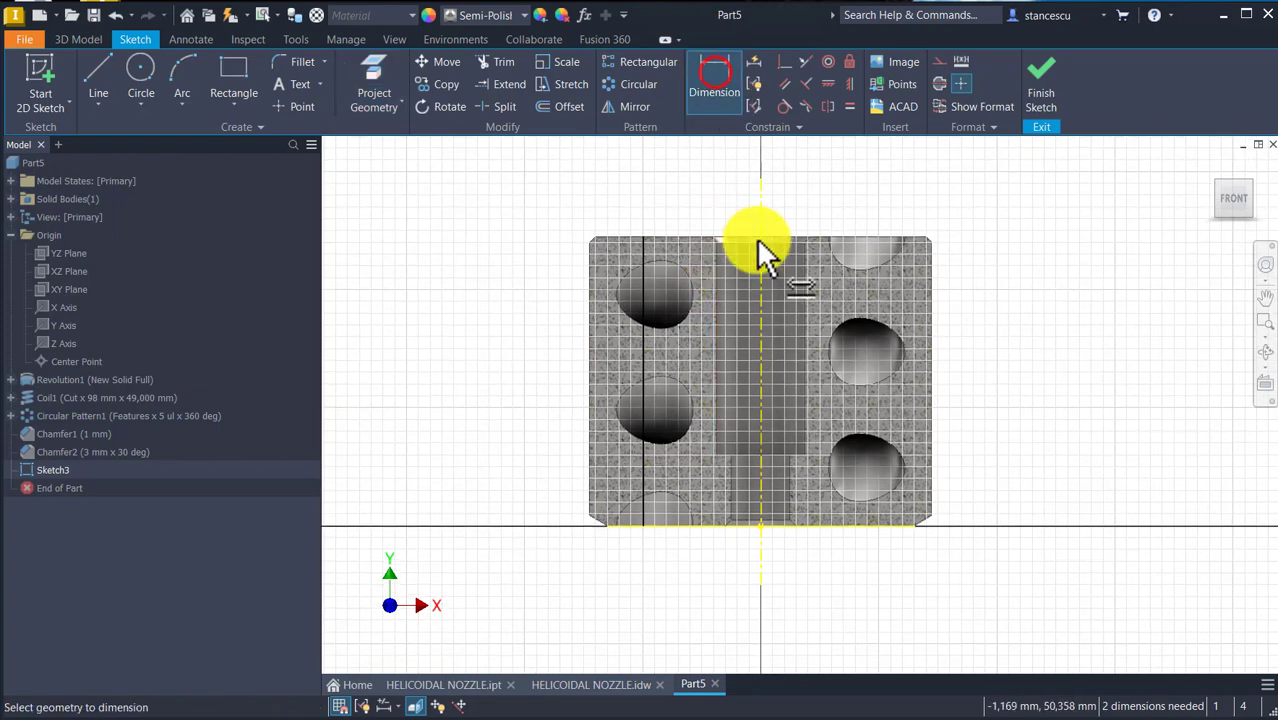
{"action": "left_click", "coordinate": [760, 251]}
{"action": "key", "text": "Escape"}
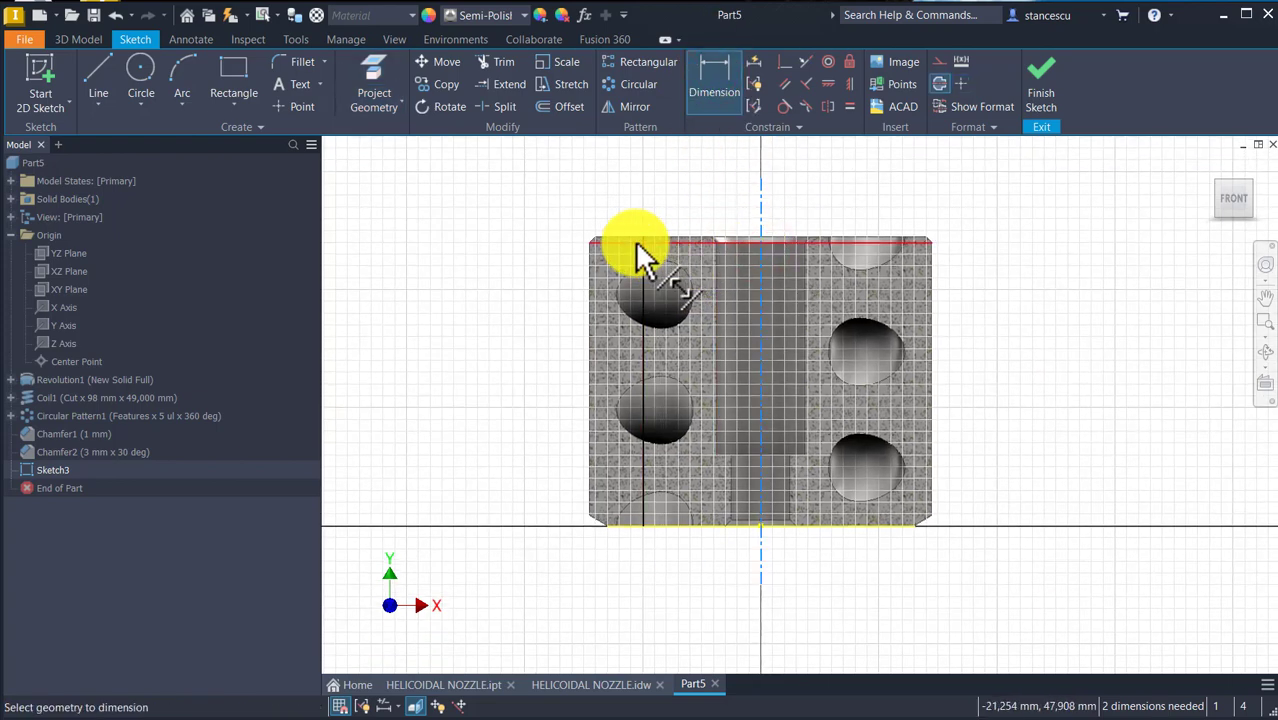
{"action": "left_click", "coordinate": [641, 262]}
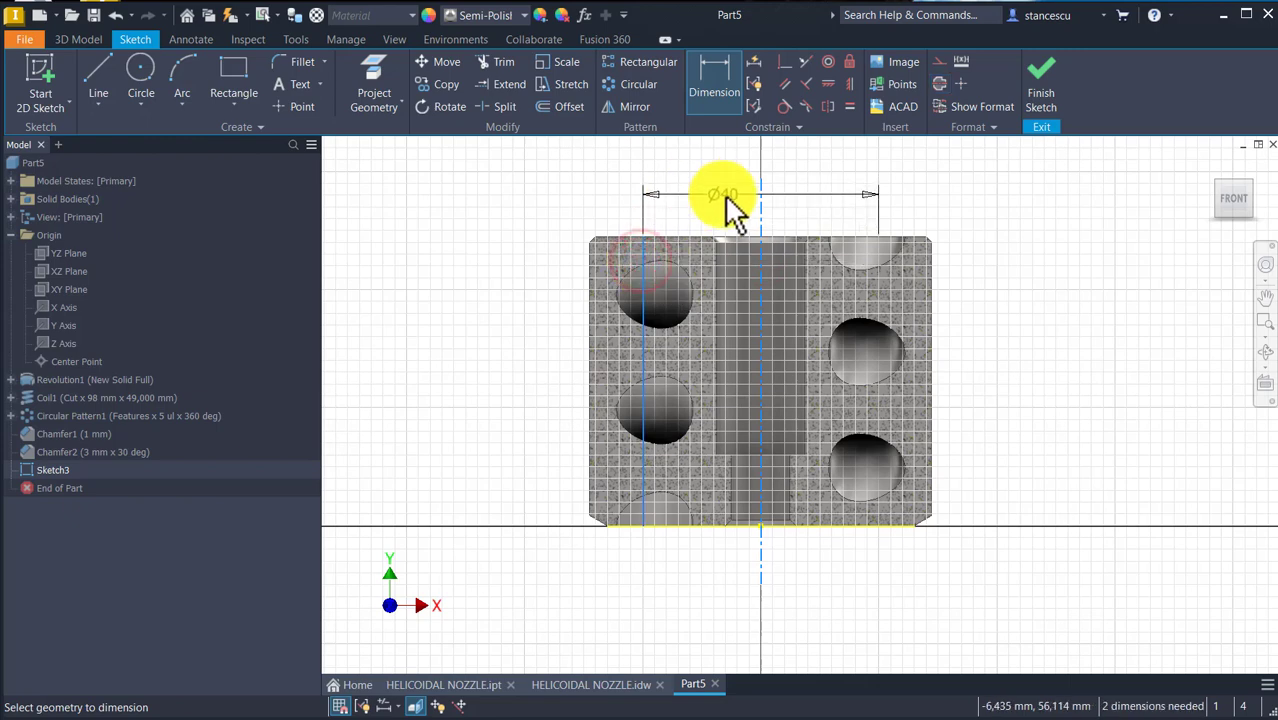
{"action": "left_click", "coordinate": [724, 199]}
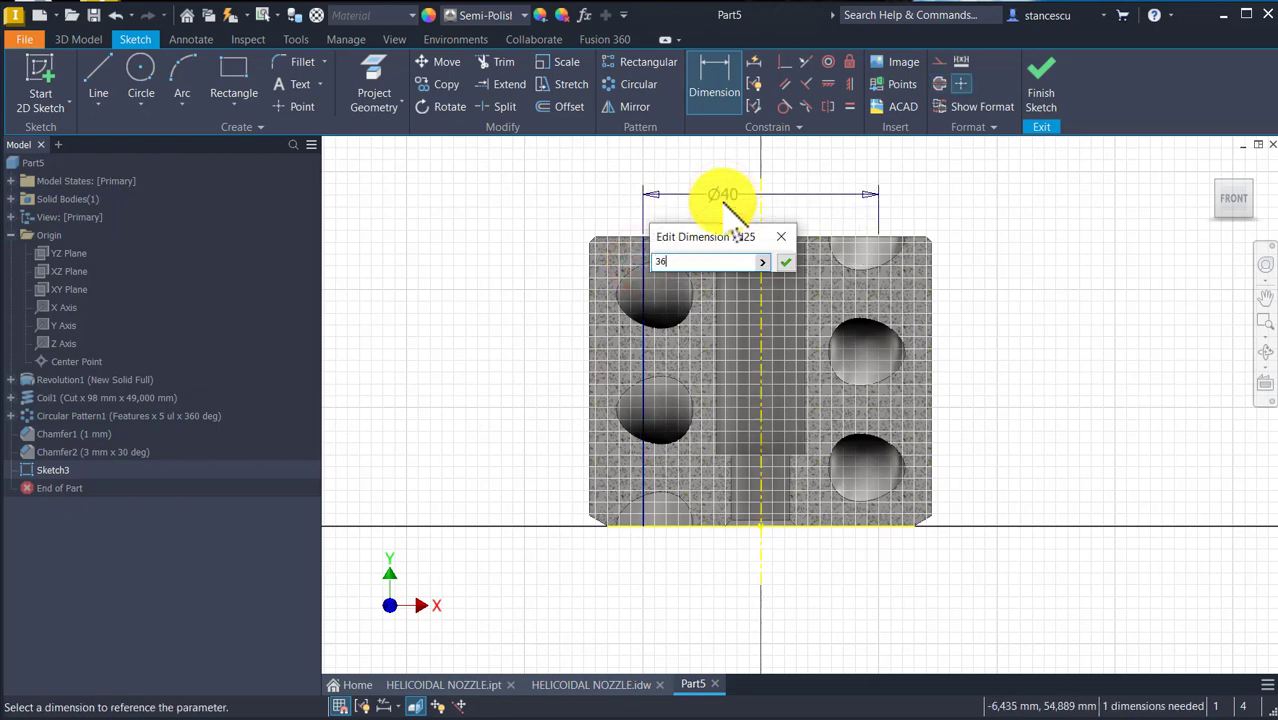
{"action": "type", "text": "36"}
{"action": "key", "text": "Return"}
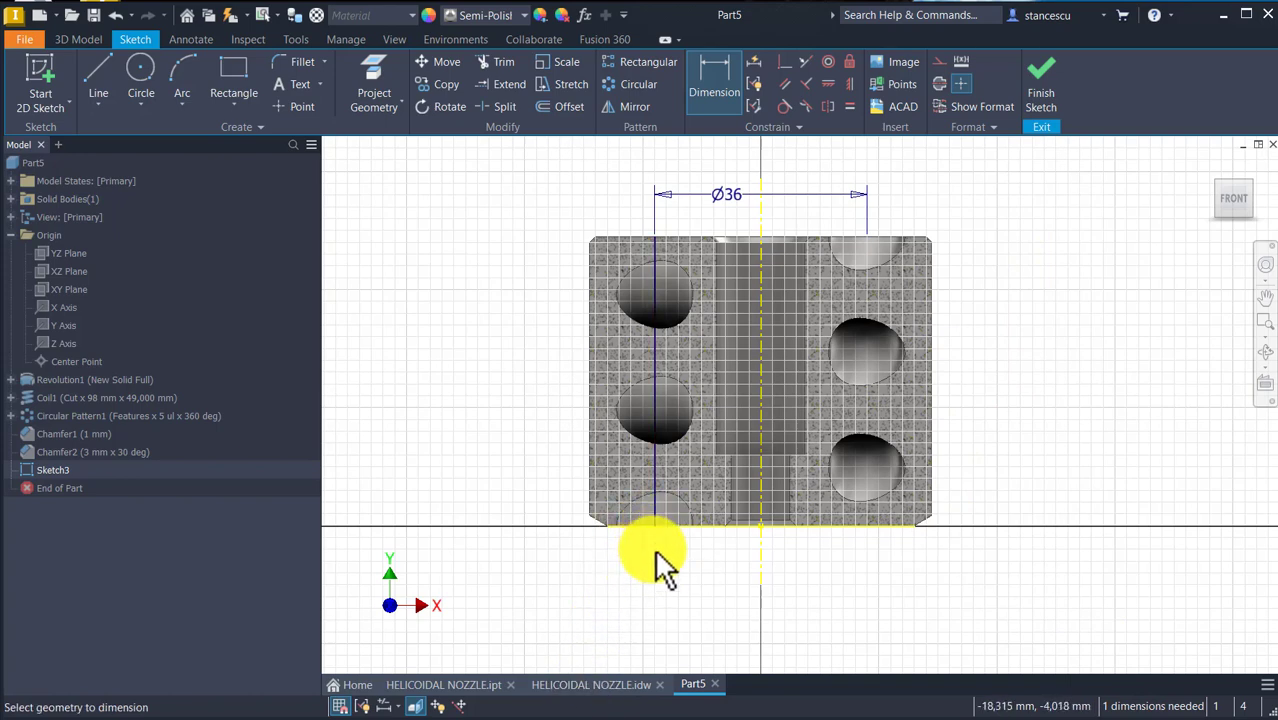
{"action": "key", "text": "Escape"}
Stretch the vertical line's upper end past the nozzle's top edge and project that edge as construction geometry.
{"action": "left_click_drag", "start_coordinate": [656, 552], "coordinate": [664, 575]}
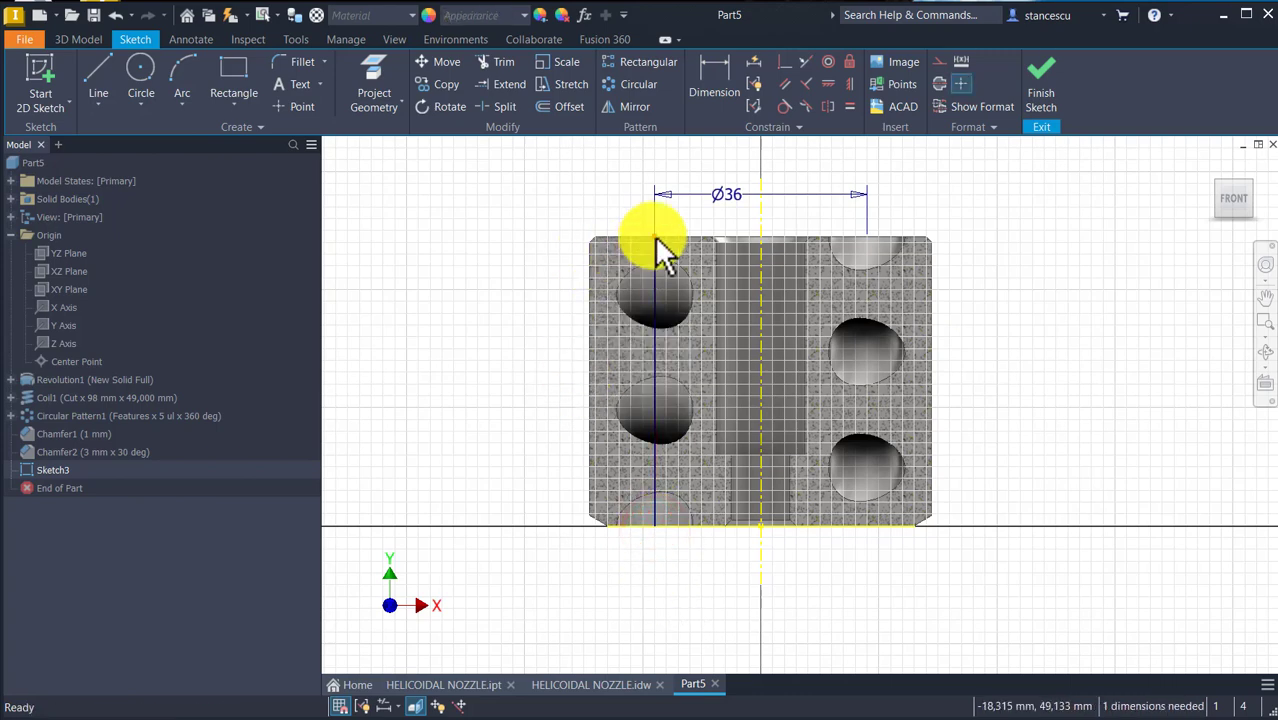
{"action": "mouse_move", "coordinate": [659, 237]}
{"action": "left_mouse_down"}
{"action": "mouse_move", "coordinate": [656, 205]}
{"action": "mouse_move", "coordinate": [660, 222]}
{"action": "left_mouse_up"}
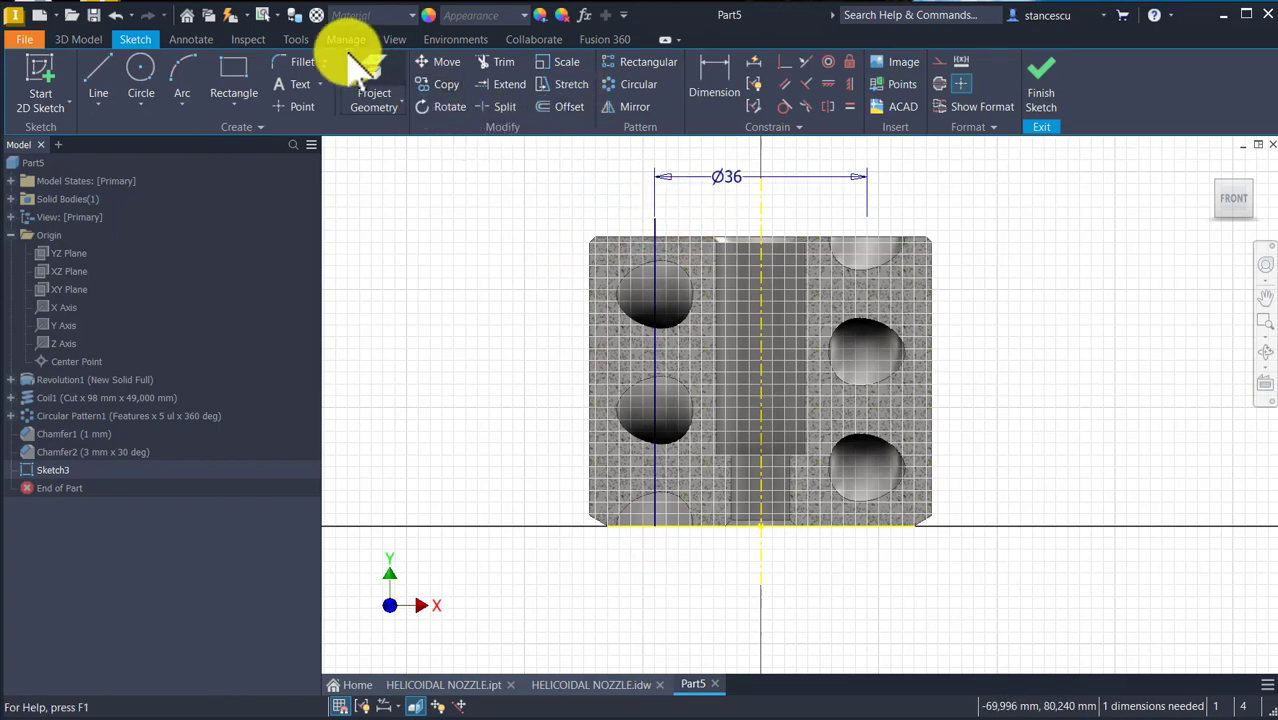
{"action": "left_click", "coordinate": [372, 88]}
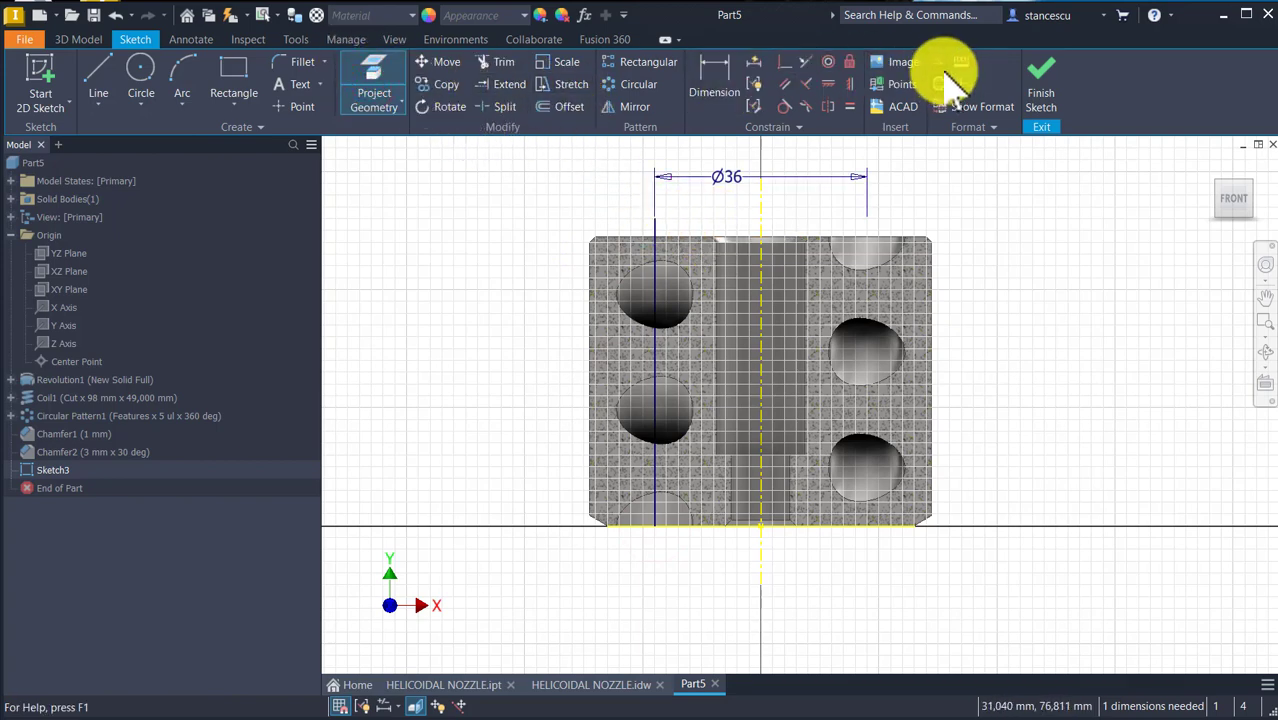
{"action": "left_click", "coordinate": [625, 241]}
{"action": "key", "text": "Escape"}
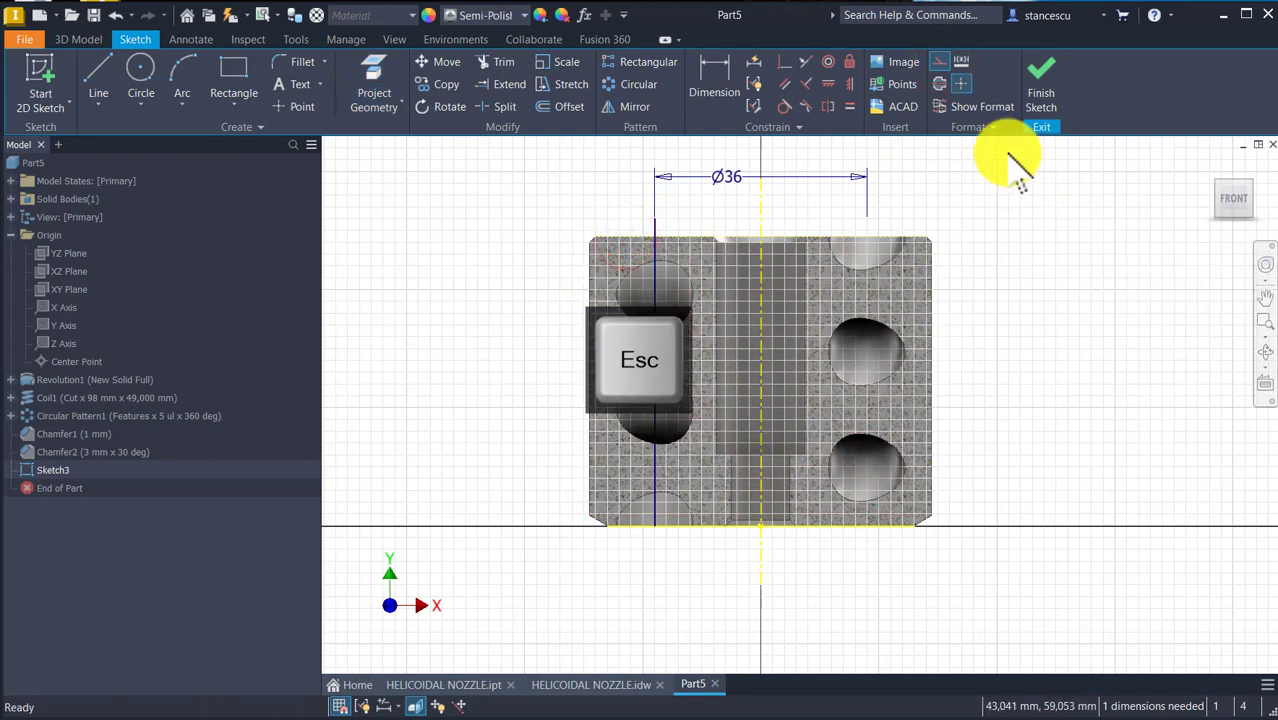
{"action": "left_click", "coordinate": [939, 61]}
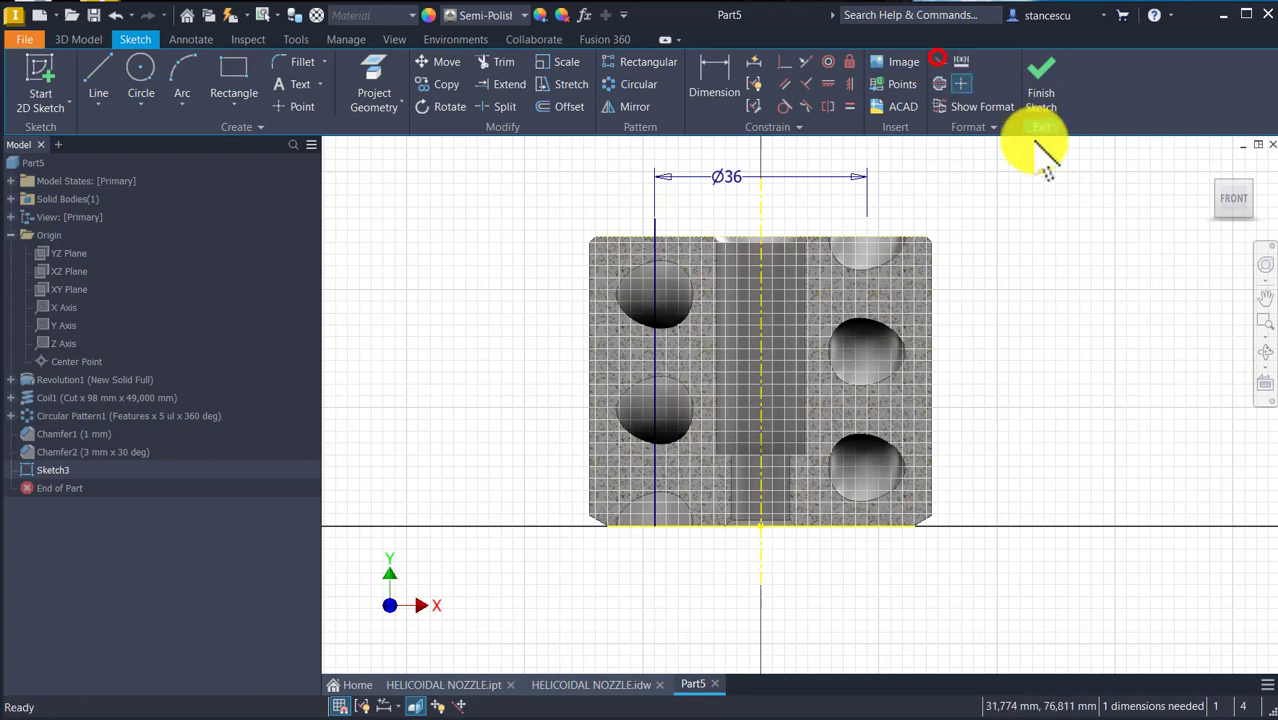
{"action": "left_click", "coordinate": [1050, 225]}
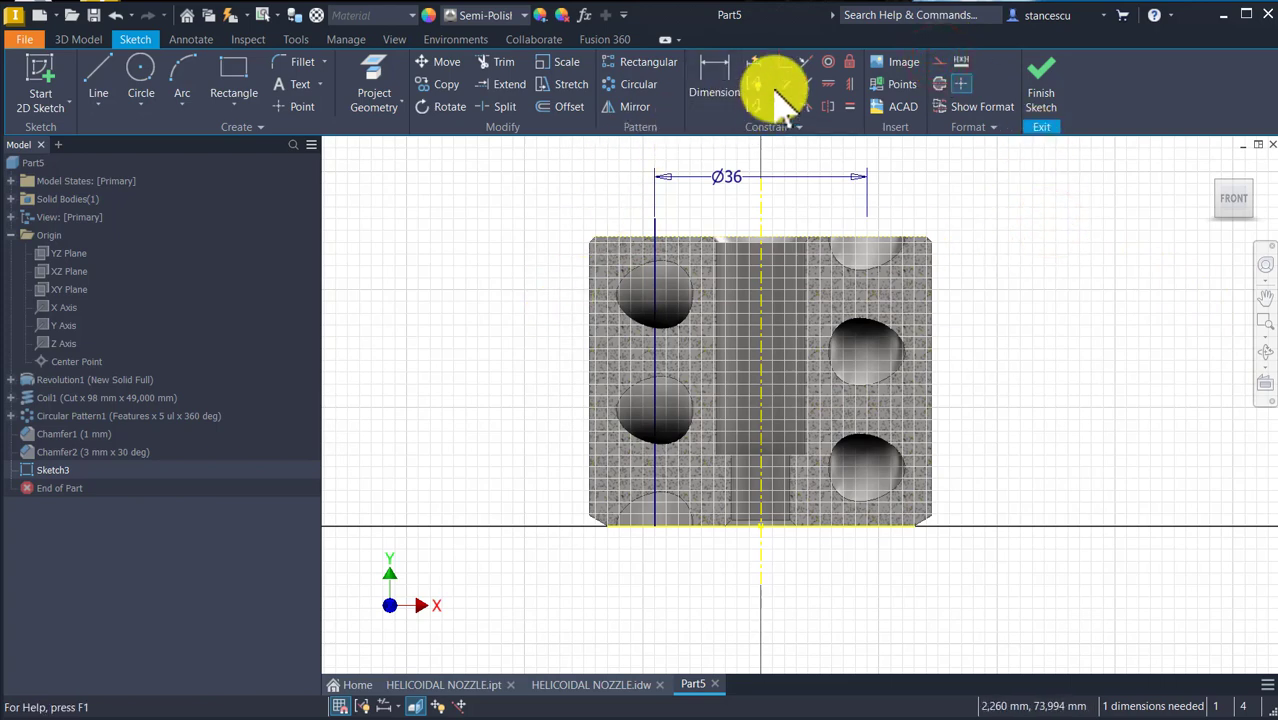
Trim the part of the vertical line above the projected top edge and finish the sketch.
{"action": "left_click", "coordinate": [499, 62]}
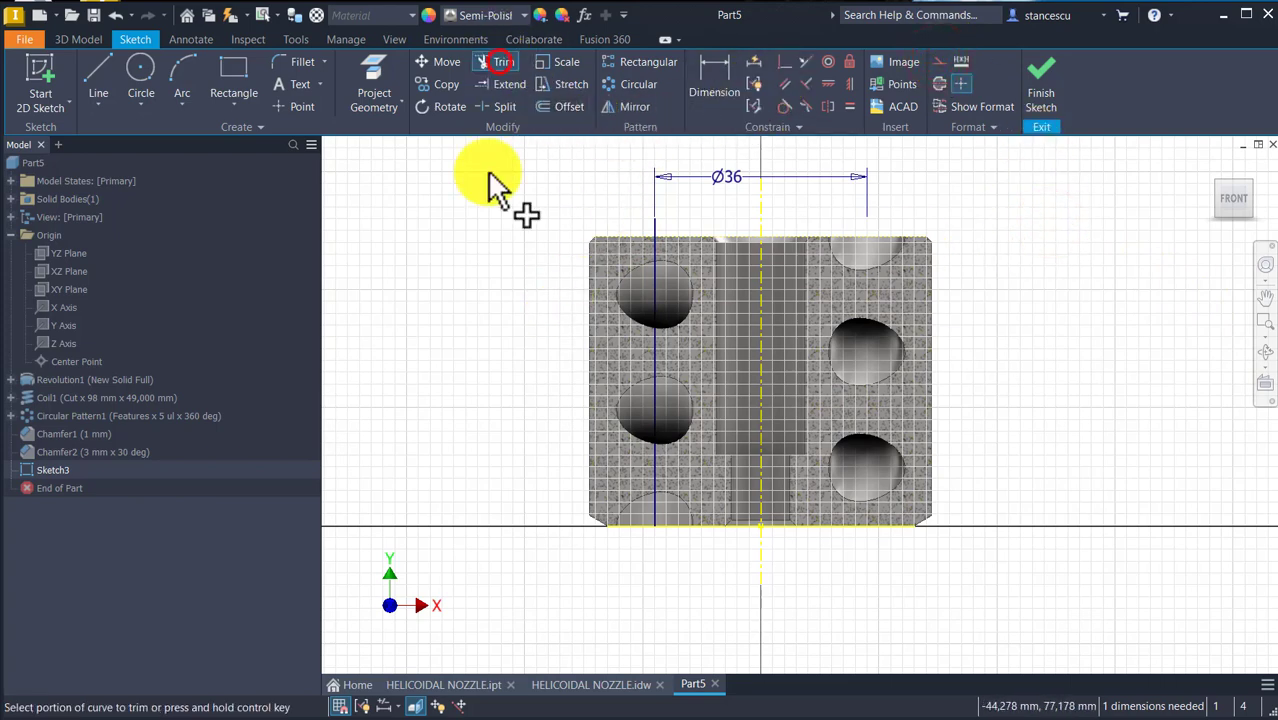
{"action": "left_click", "coordinate": [652, 236]}
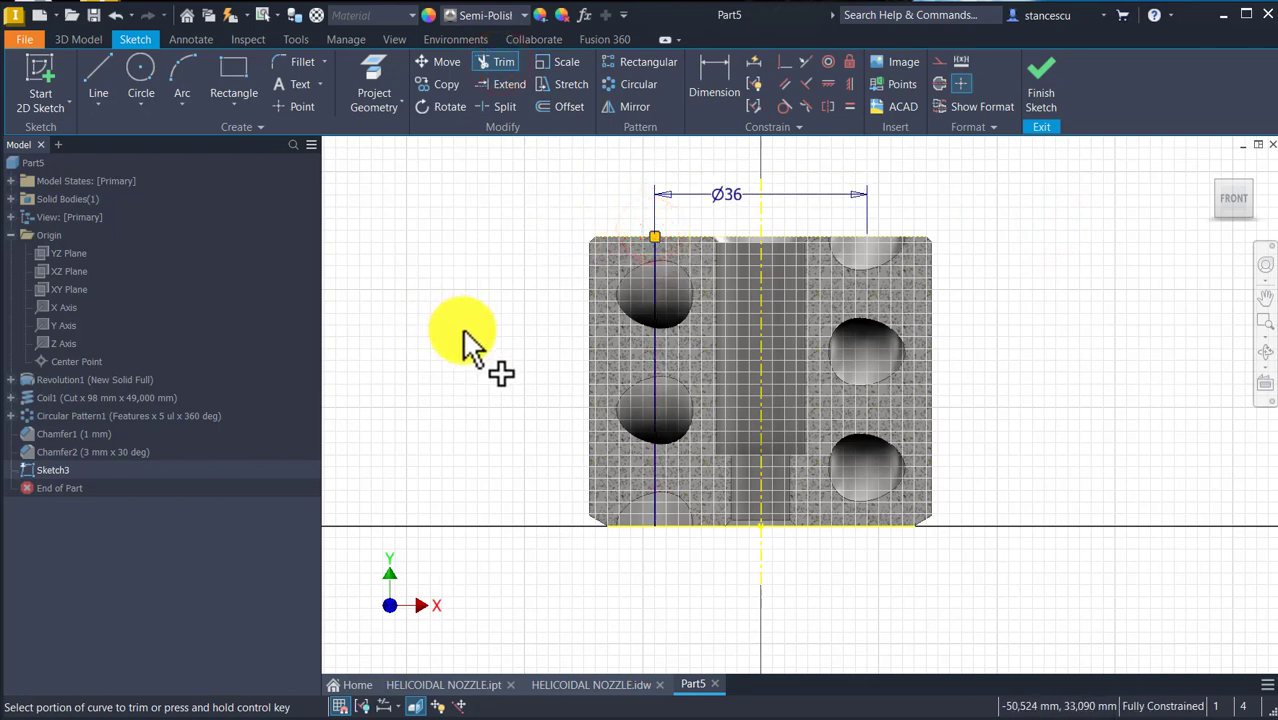
{"action": "key", "text": "Escape"}
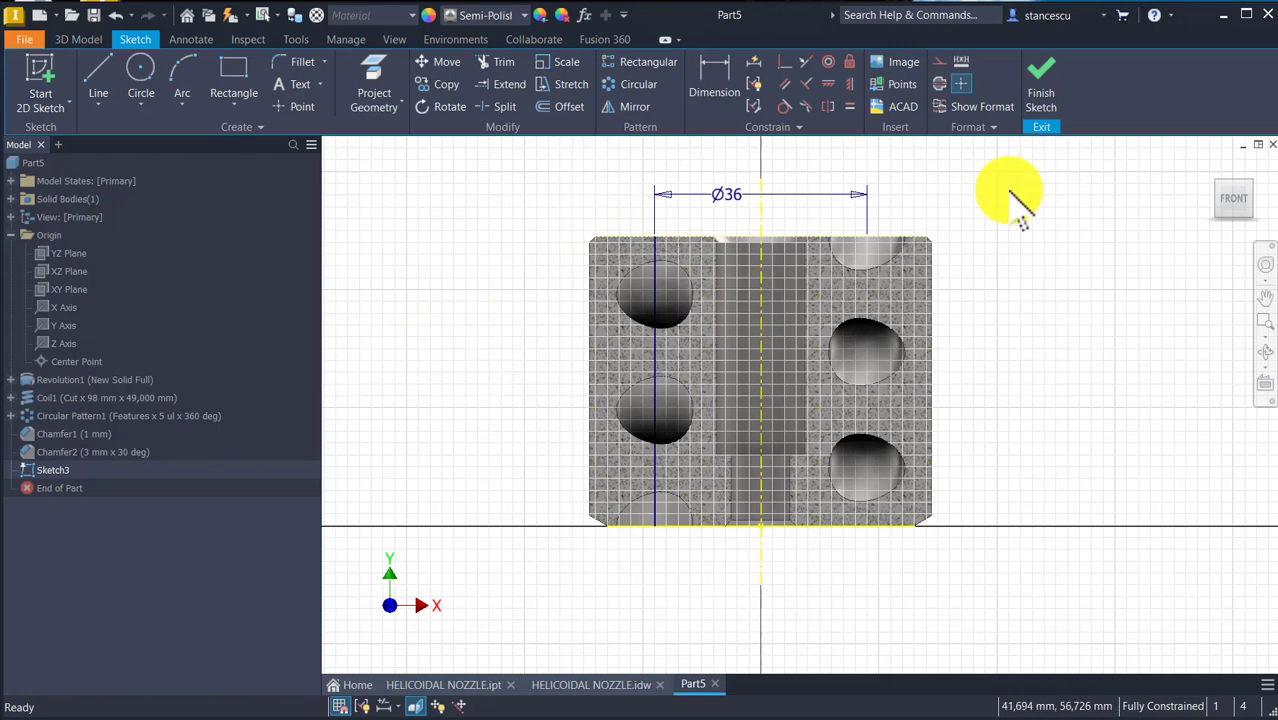
{"action": "left_click", "coordinate": [1041, 98]}
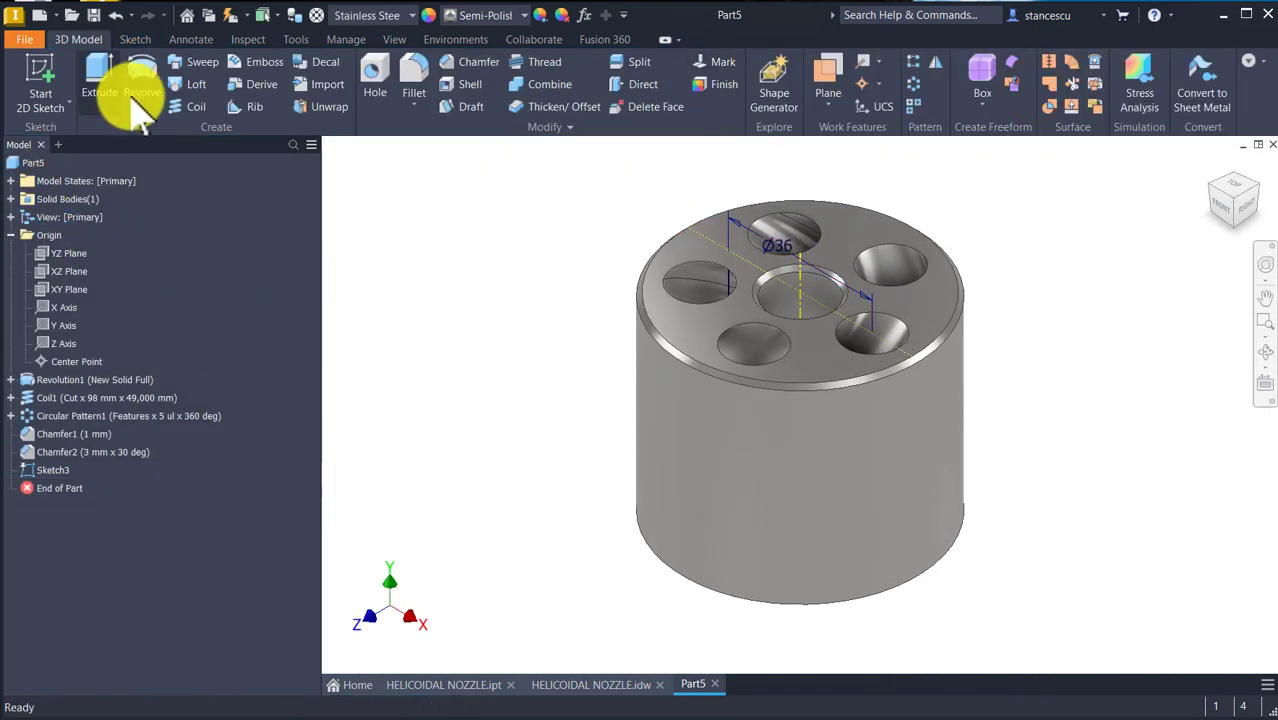
Revolve the vertical line 360° about the centerline as a surface.
{"action": "left_click", "coordinate": [142, 86]}
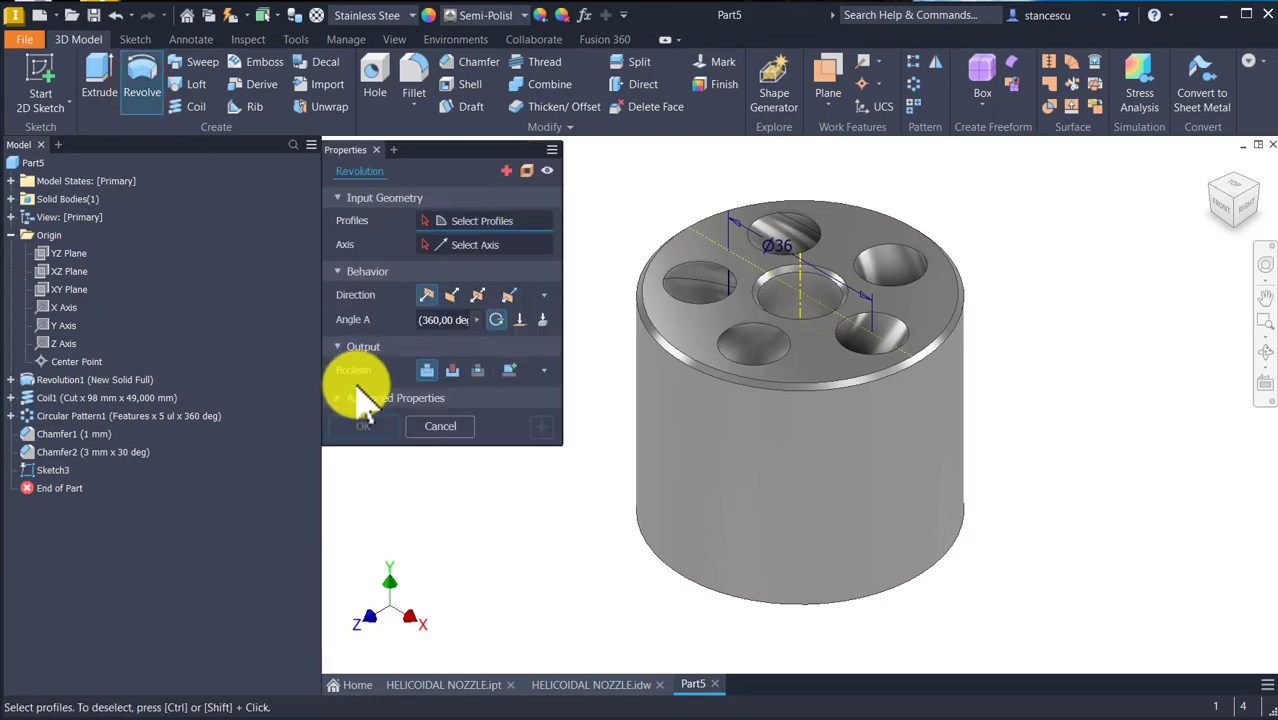
{"action": "left_click", "coordinate": [528, 172]}
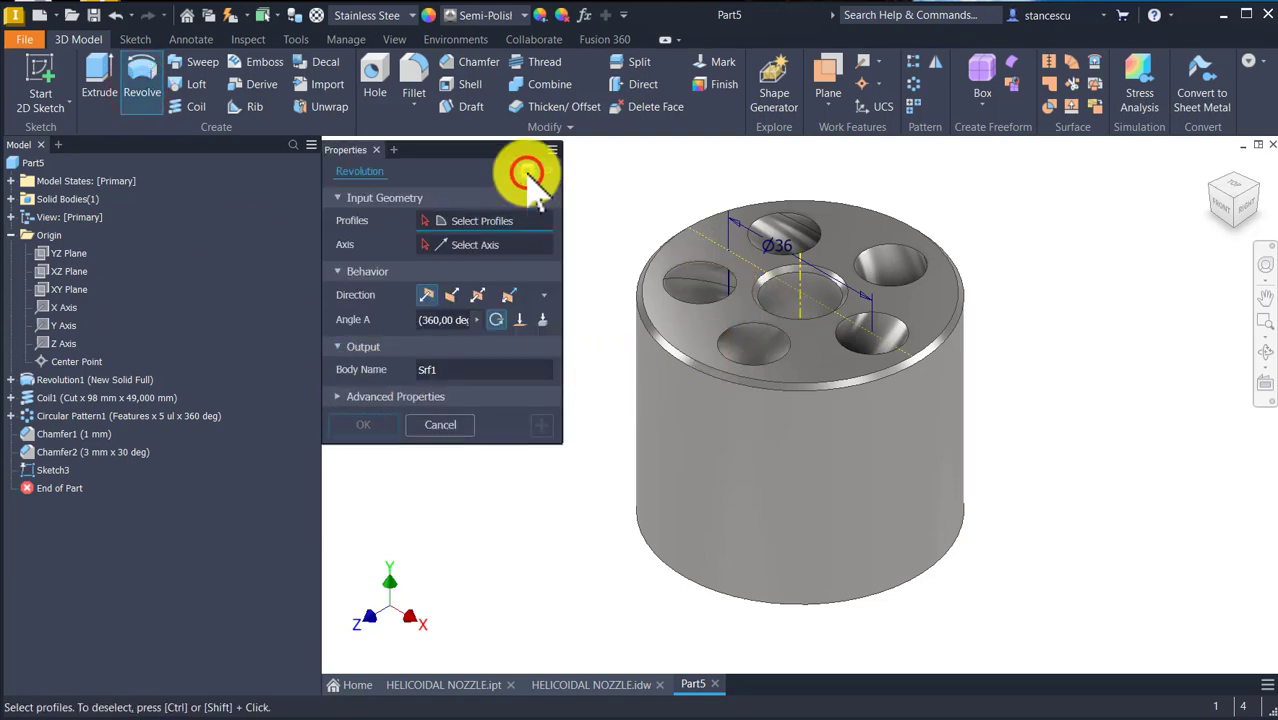
{"action": "left_click", "coordinate": [726, 280]}
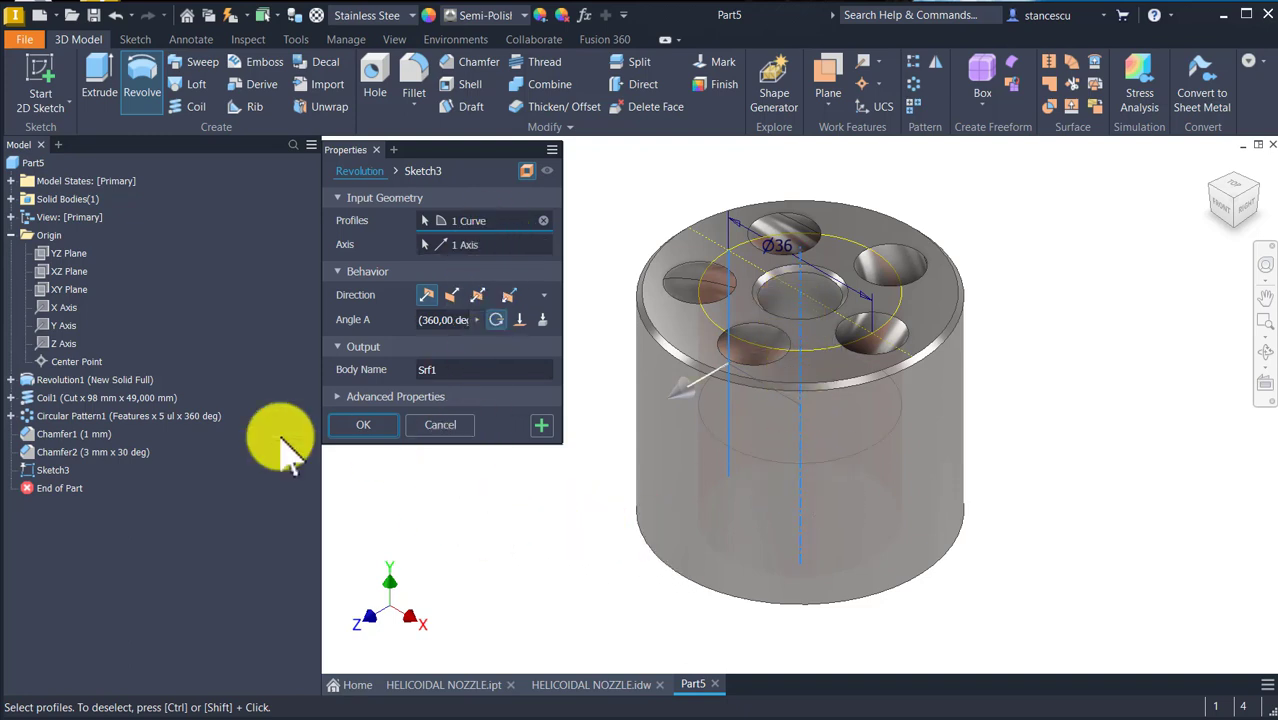
{"action": "left_click", "coordinate": [370, 427]}
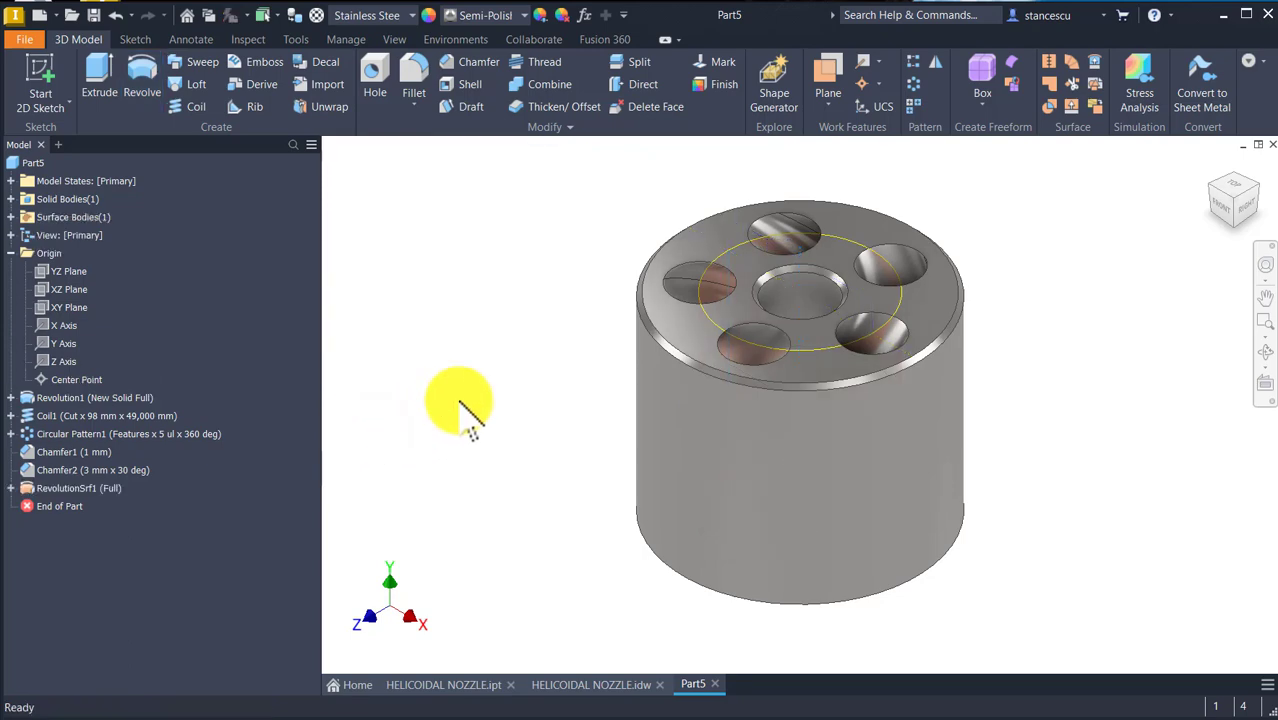
Split the nozzle solid with the revolved cylindrical surface, keeping both sides.
{"action": "scroll", "coordinate": [1010, 270], "scroll_direction": "up", "scroll_amount": 3}
{"action": "middle_click_drag", "start_coordinate": [1010, 270], "coordinate": [1062, 287], "text": "shift"}
{"action": "scroll", "coordinate": [1010, 320], "scroll_direction": "up", "scroll_amount": 3}
{"action": "scroll", "coordinate": [1062, 287], "scroll_direction": "down", "scroll_amount": 5}
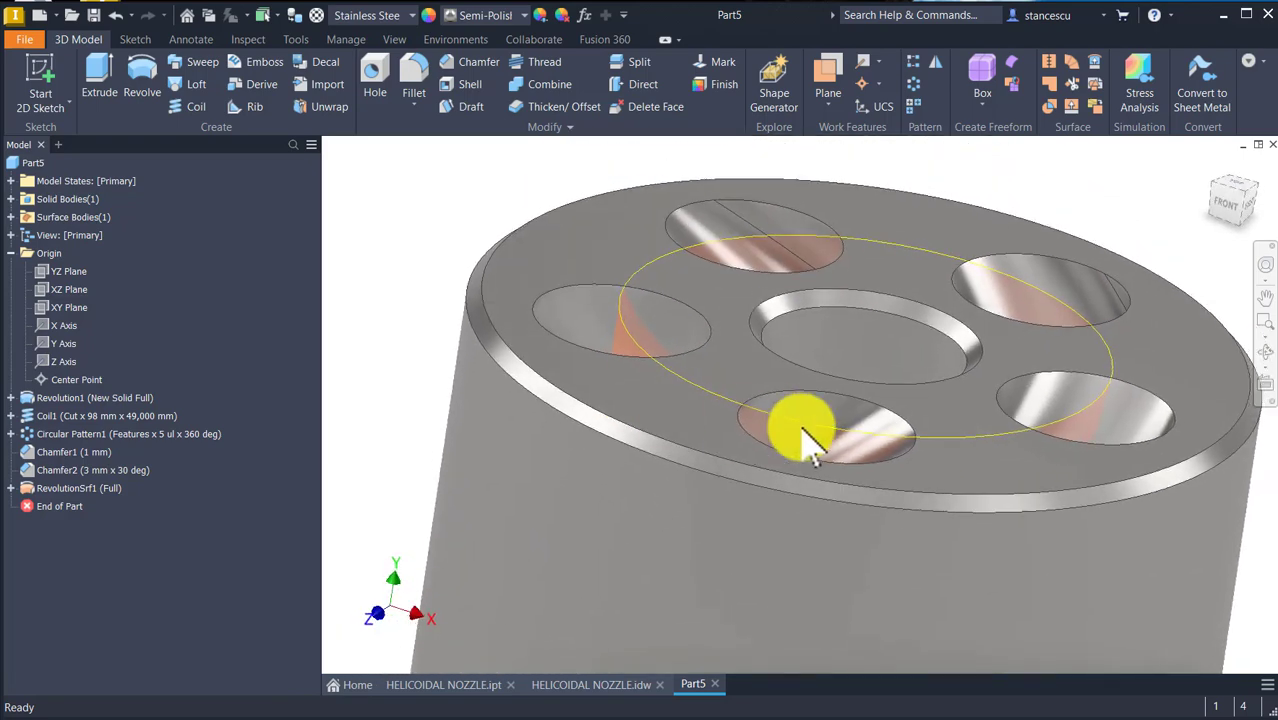
{"action": "middle_click_drag", "start_coordinate": [838, 228], "coordinate": [1045, 315], "text": "shift"}
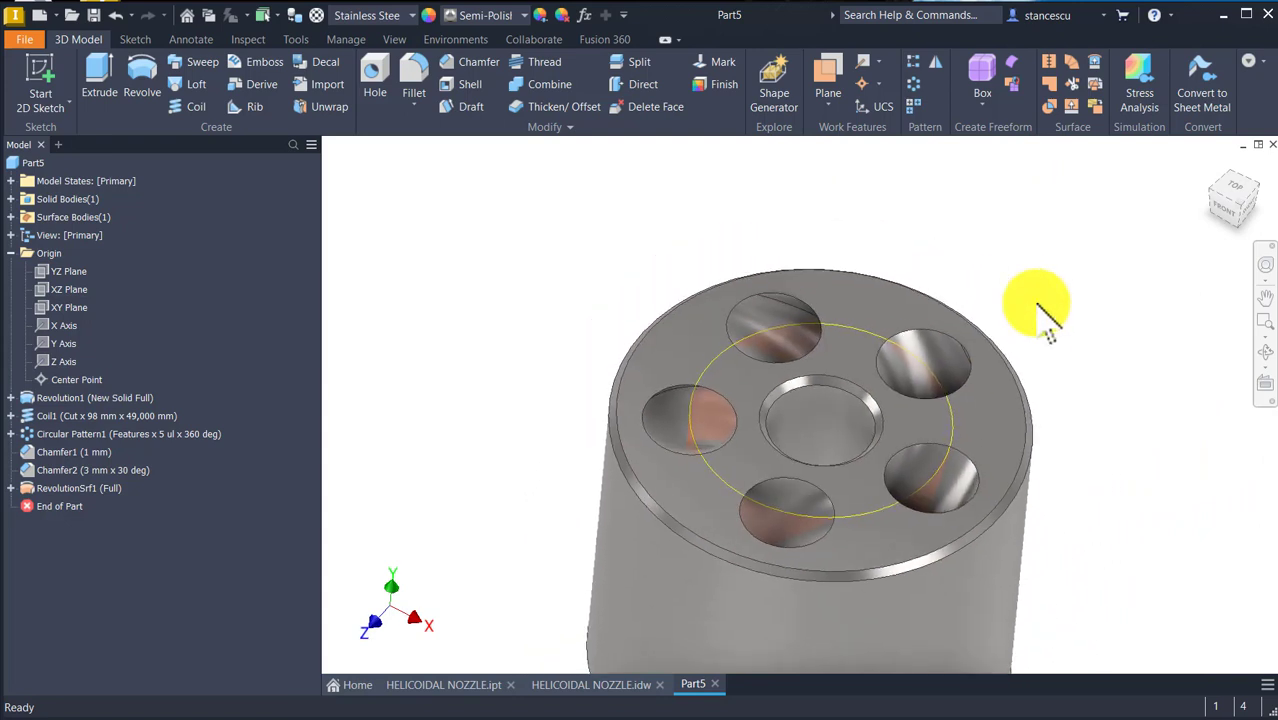
{"action": "key", "text": "F6"}
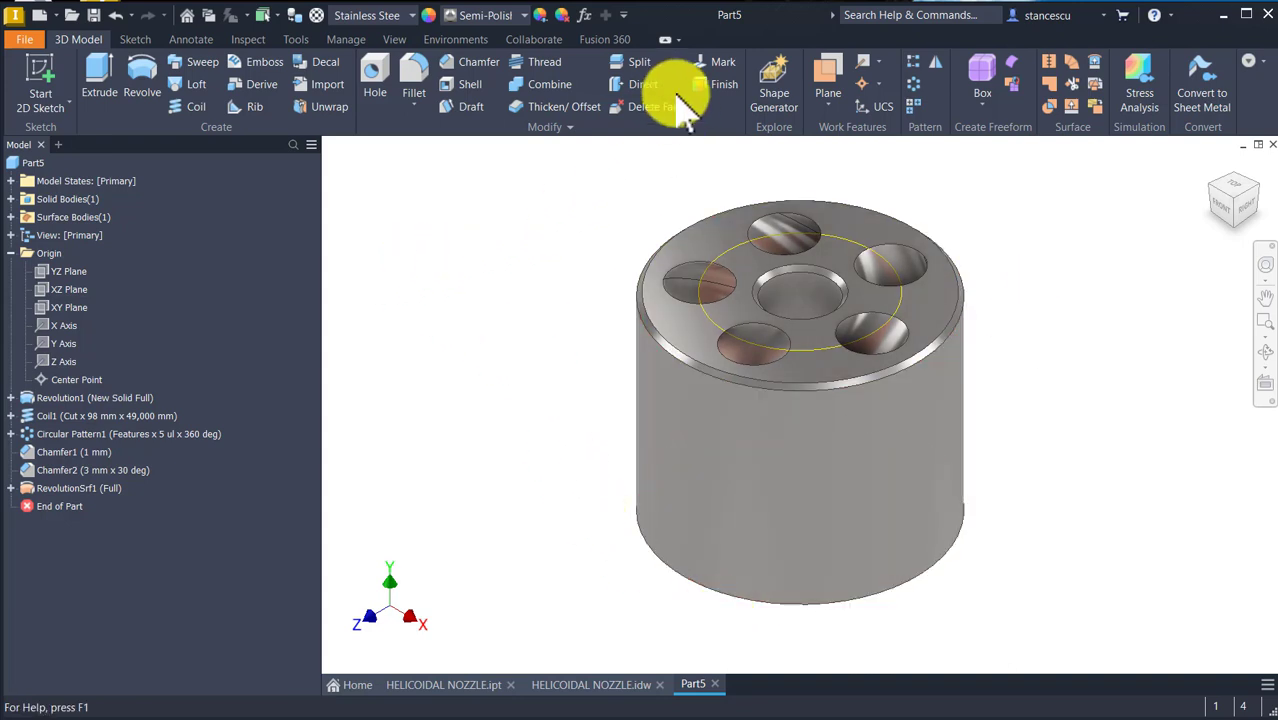
{"action": "left_click", "coordinate": [640, 68]}
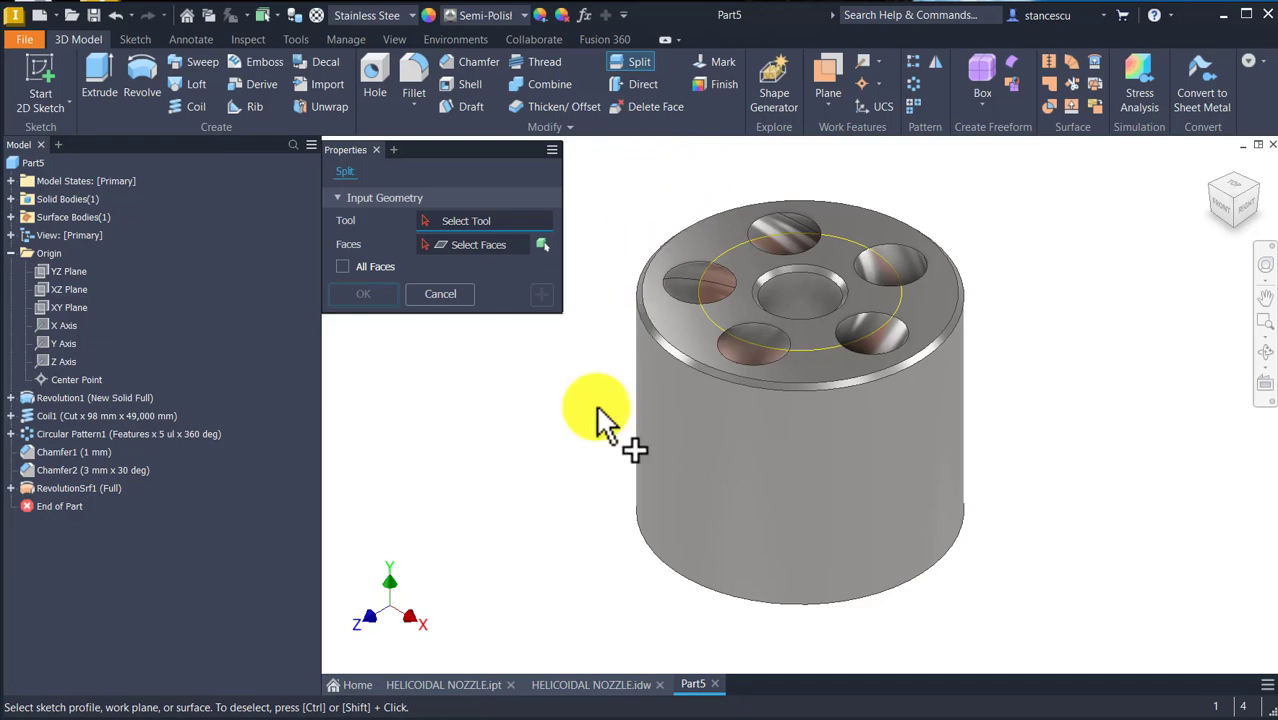
{"action": "left_click", "coordinate": [52, 487]}
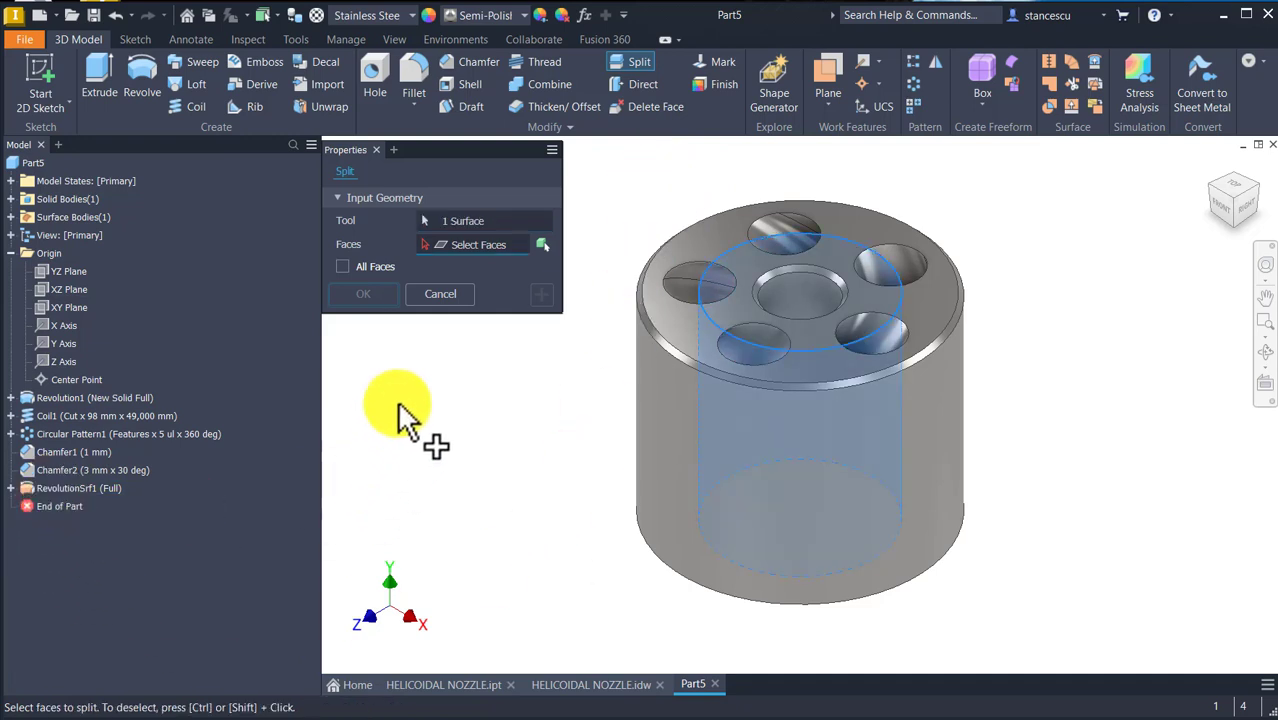
{"action": "left_click", "coordinate": [542, 245]}
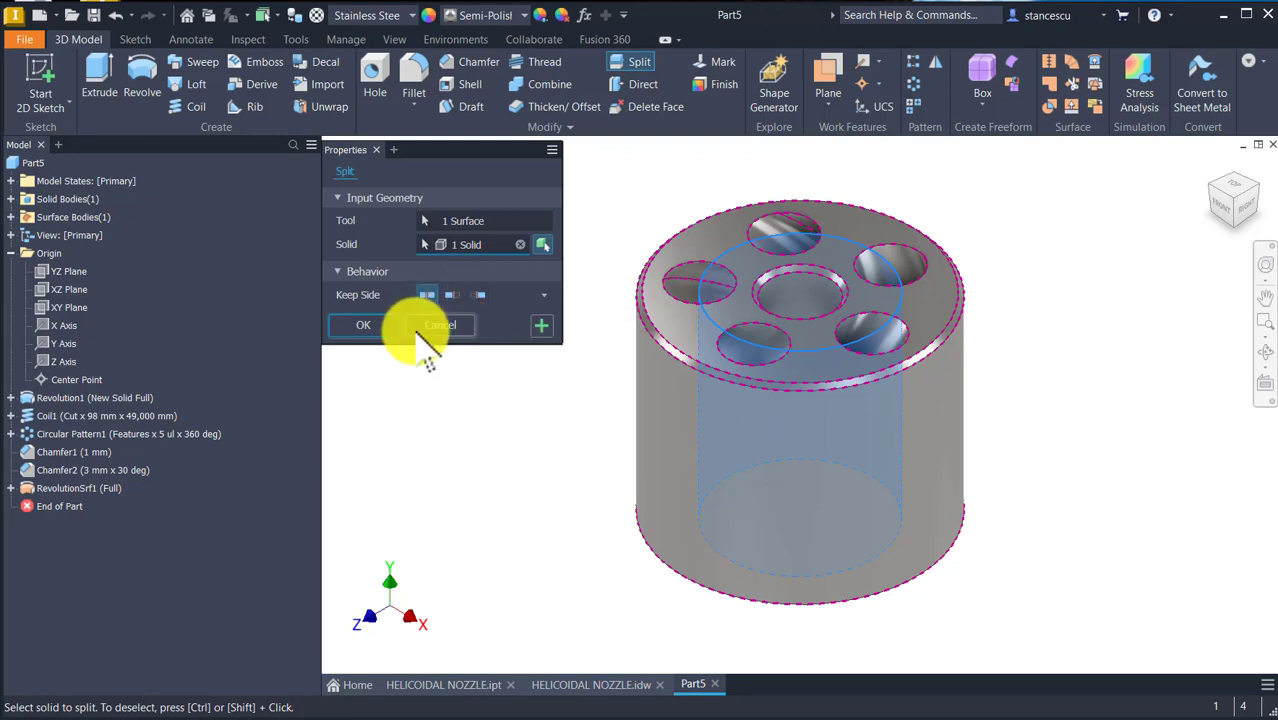
{"action": "left_click", "coordinate": [363, 325]}
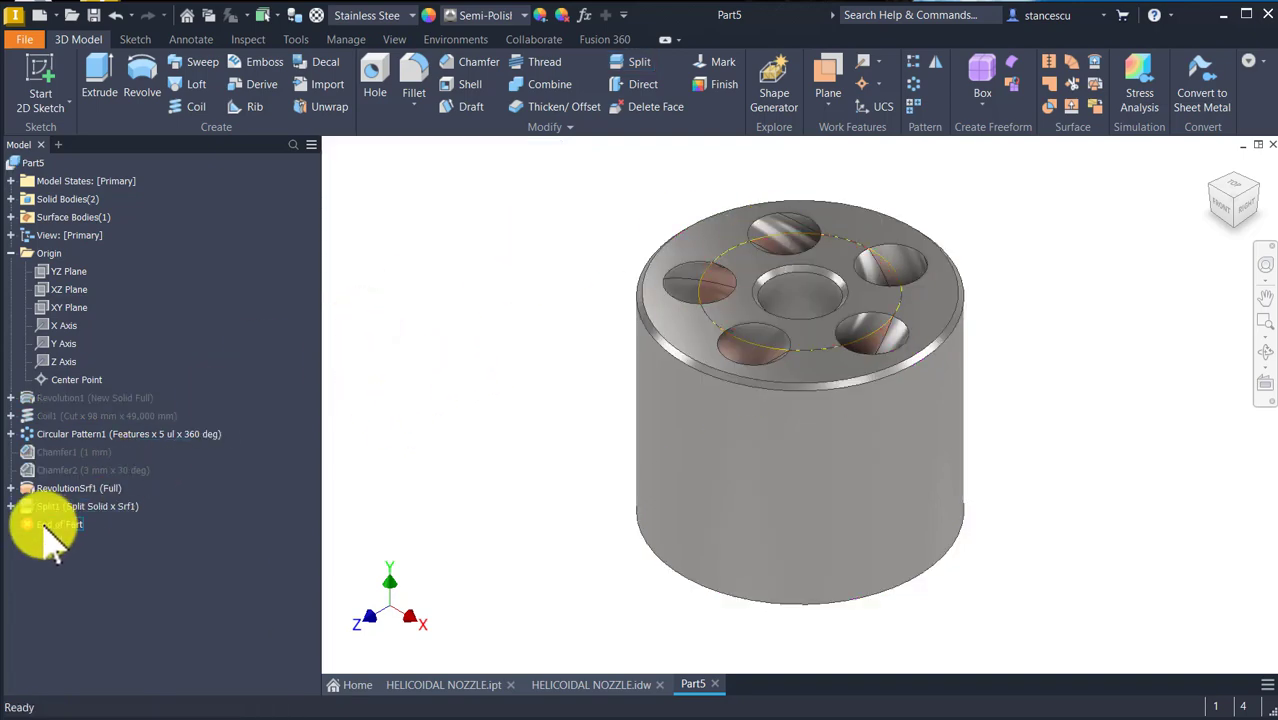
Hide the revolved surface and inspect the split between the nozzle's inner and outer bodies.
{"action": "right_click", "coordinate": [78, 490]}
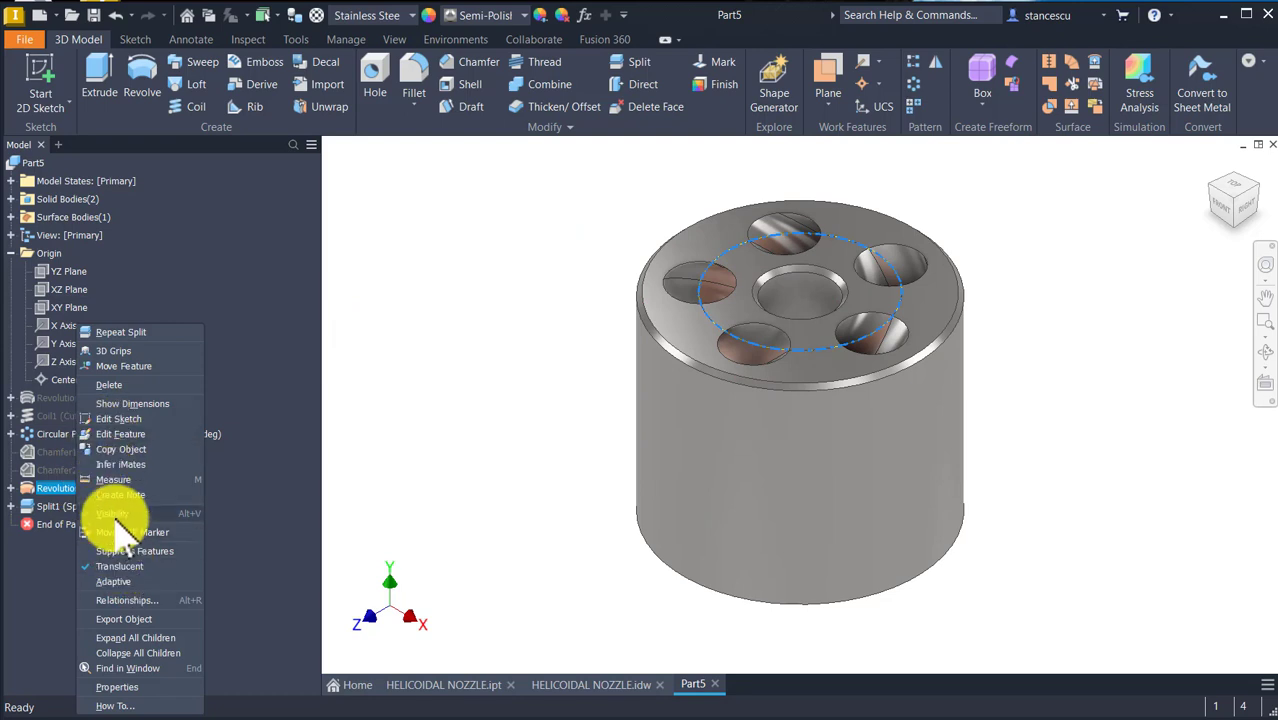
{"action": "left_click", "coordinate": [113, 514]}
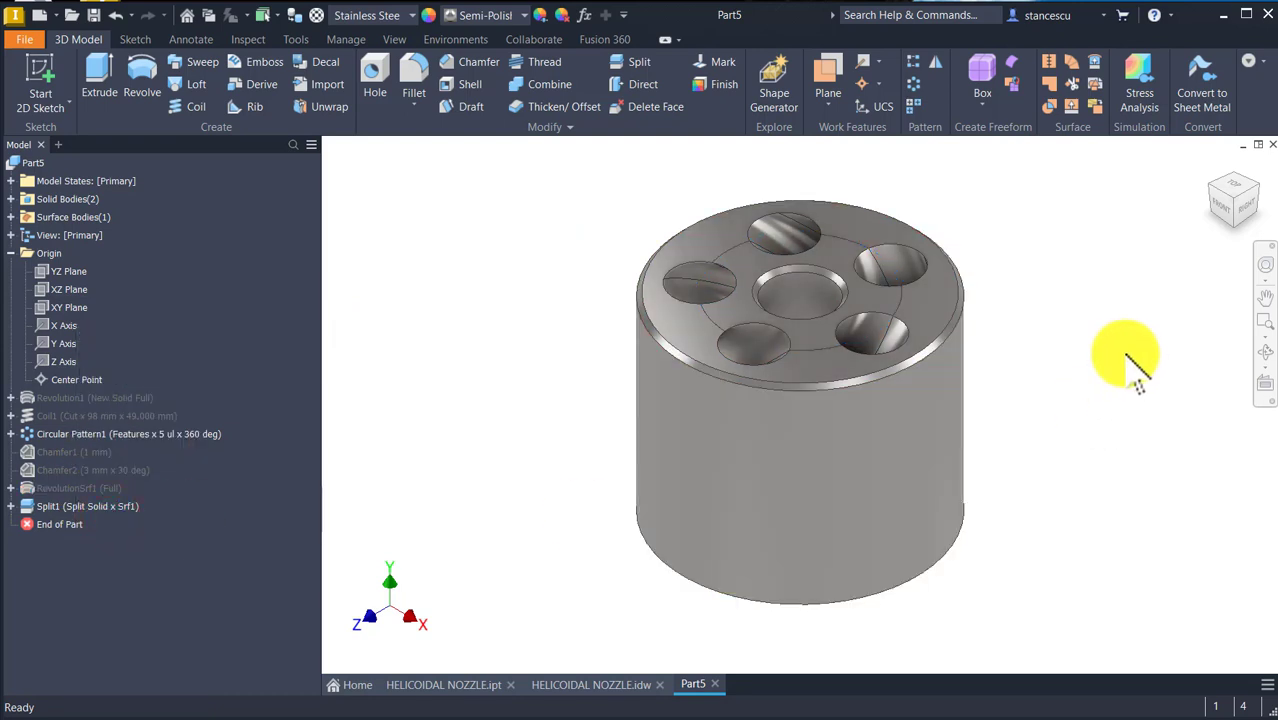
{"action": "scroll", "coordinate": [827, 428], "scroll_direction": "down", "scroll_amount": 8}
{"action": "left_click", "coordinate": [659, 296]}
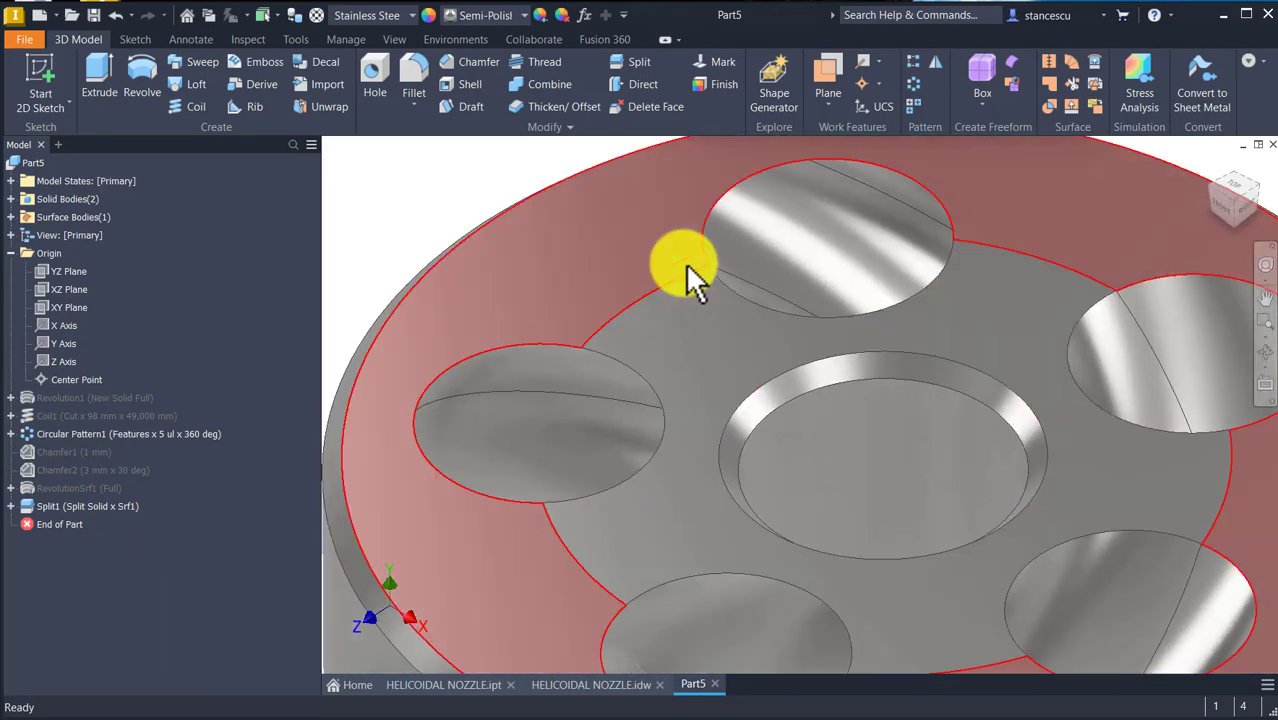
{"action": "scroll", "coordinate": [650, 316], "scroll_direction": "up", "scroll_amount": 8}
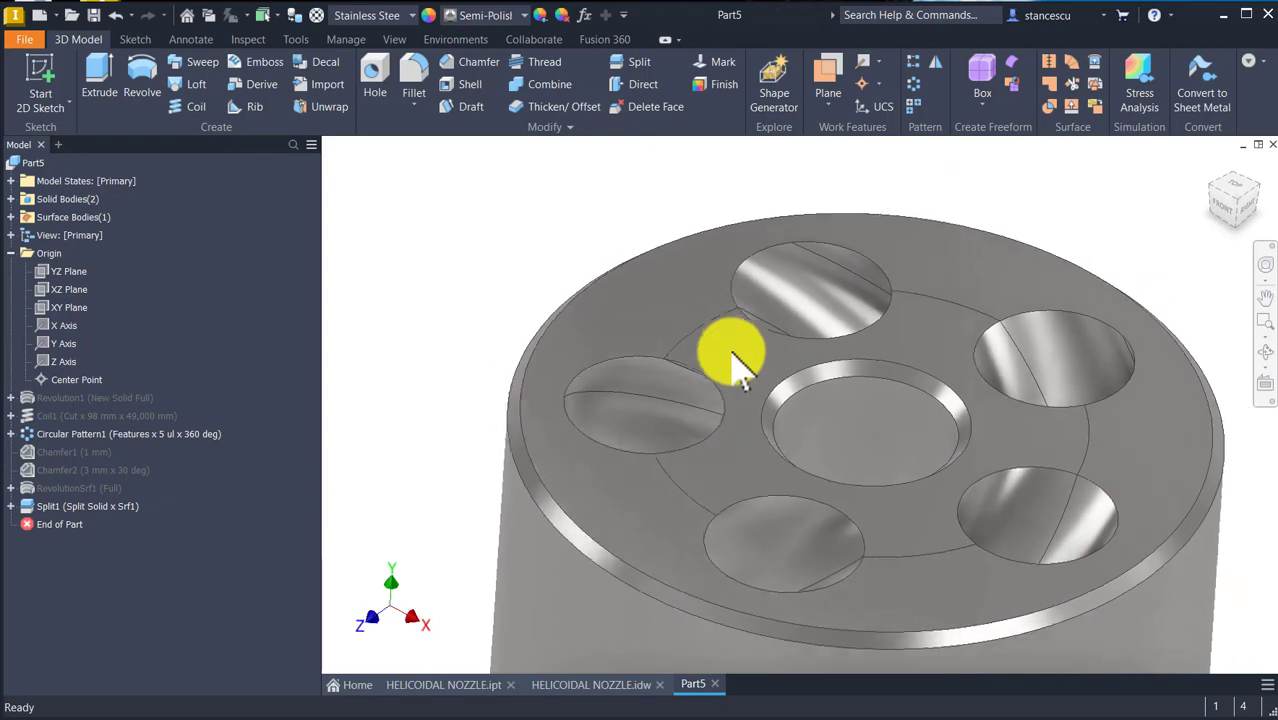
{"action": "middle_click_drag", "start_coordinate": [735, 355], "coordinate": [1013, 480], "text": "shift"}
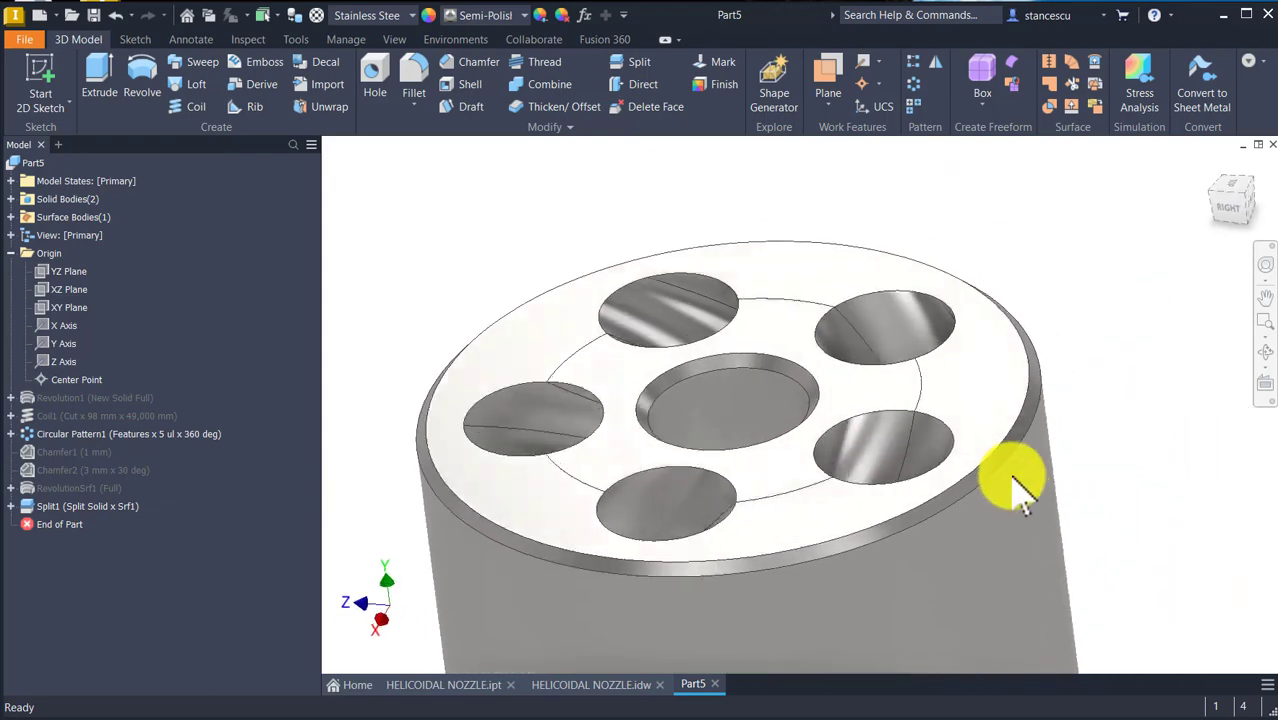
{"action": "key", "text": "F6"}
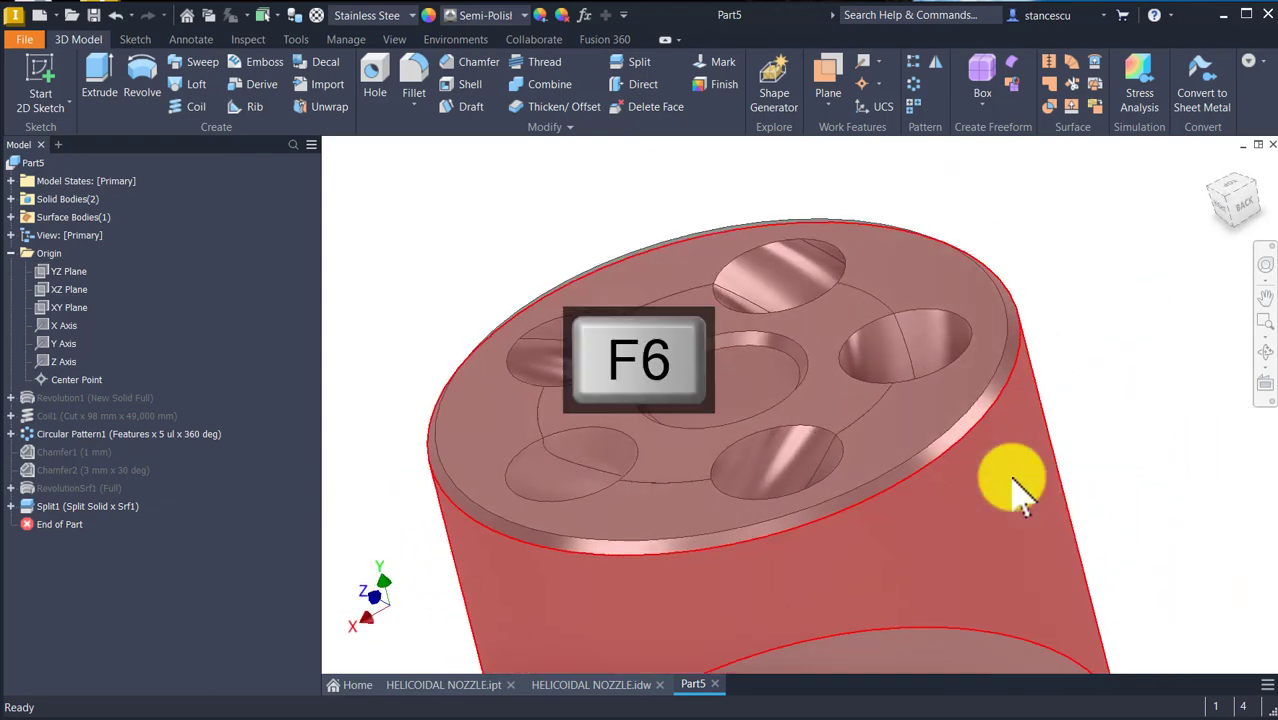
{"action": "left_click", "coordinate": [1084, 310]}
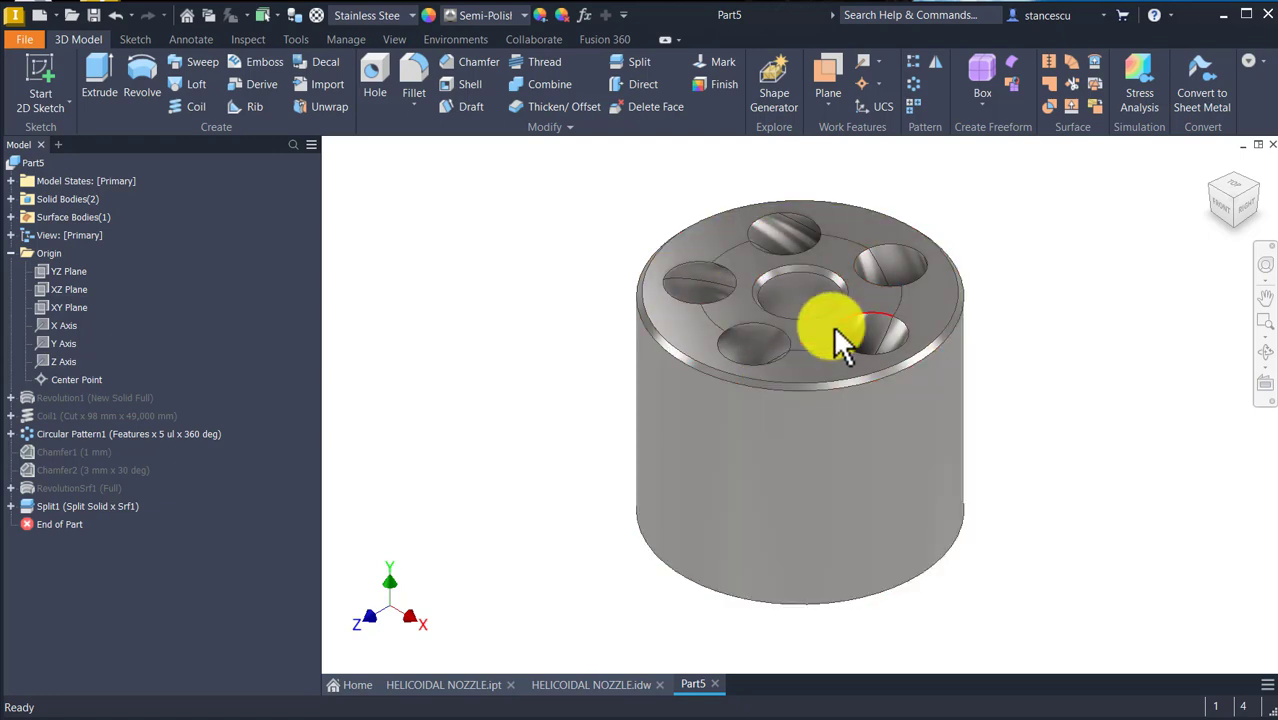
Rename the outer solid body as Bushing and the inner solid body as Inner Body.
{"action": "left_click", "coordinate": [11, 199]}
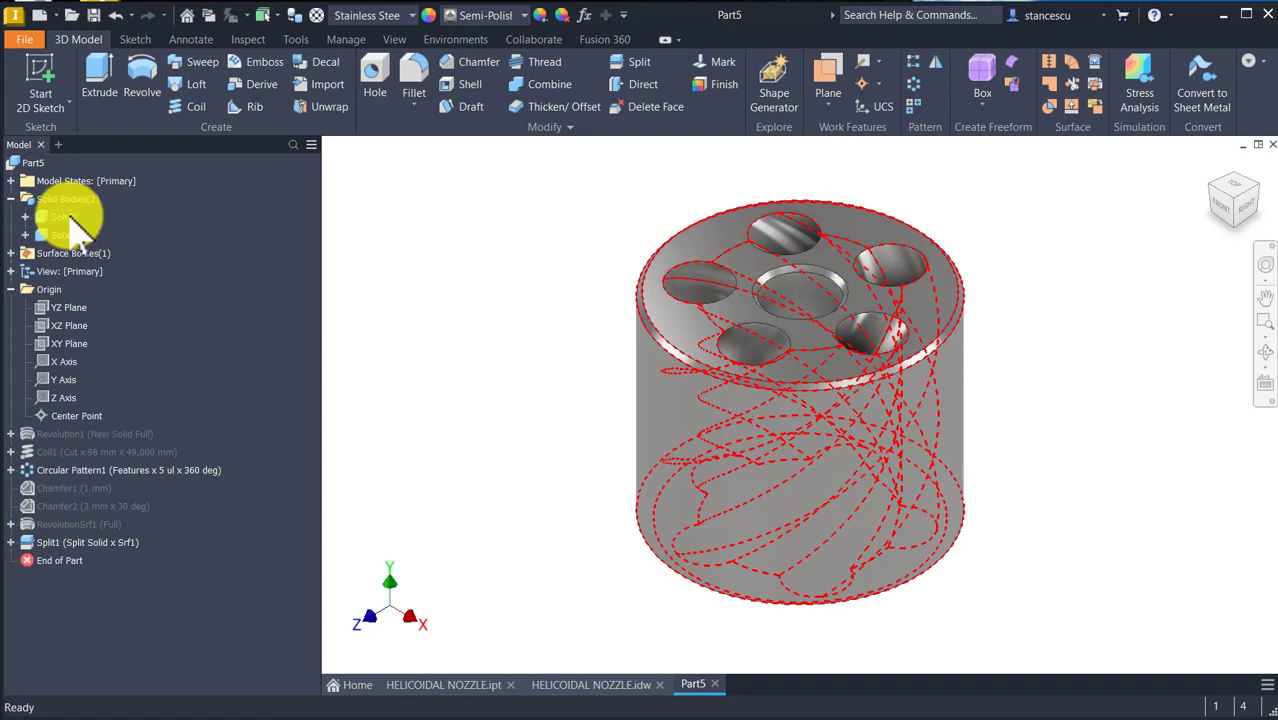
{"action": "left_click", "coordinate": [72, 216]}
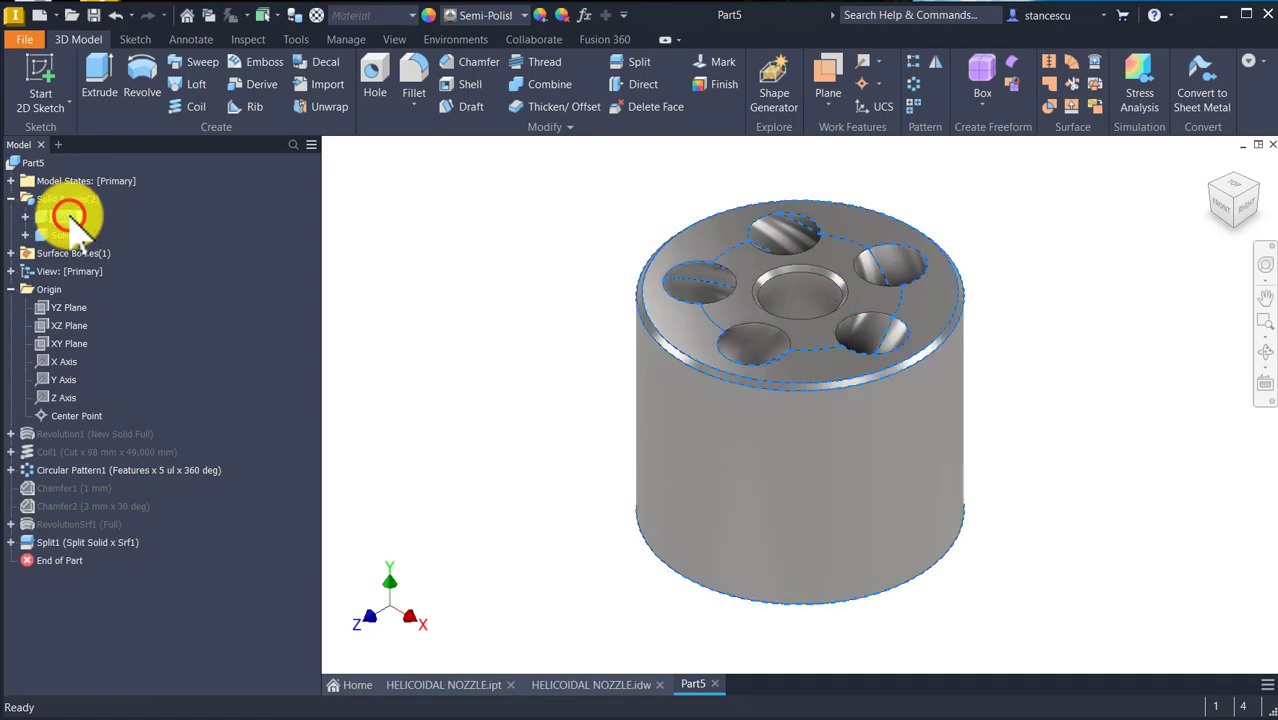
{"action": "left_click", "coordinate": [66, 217]}
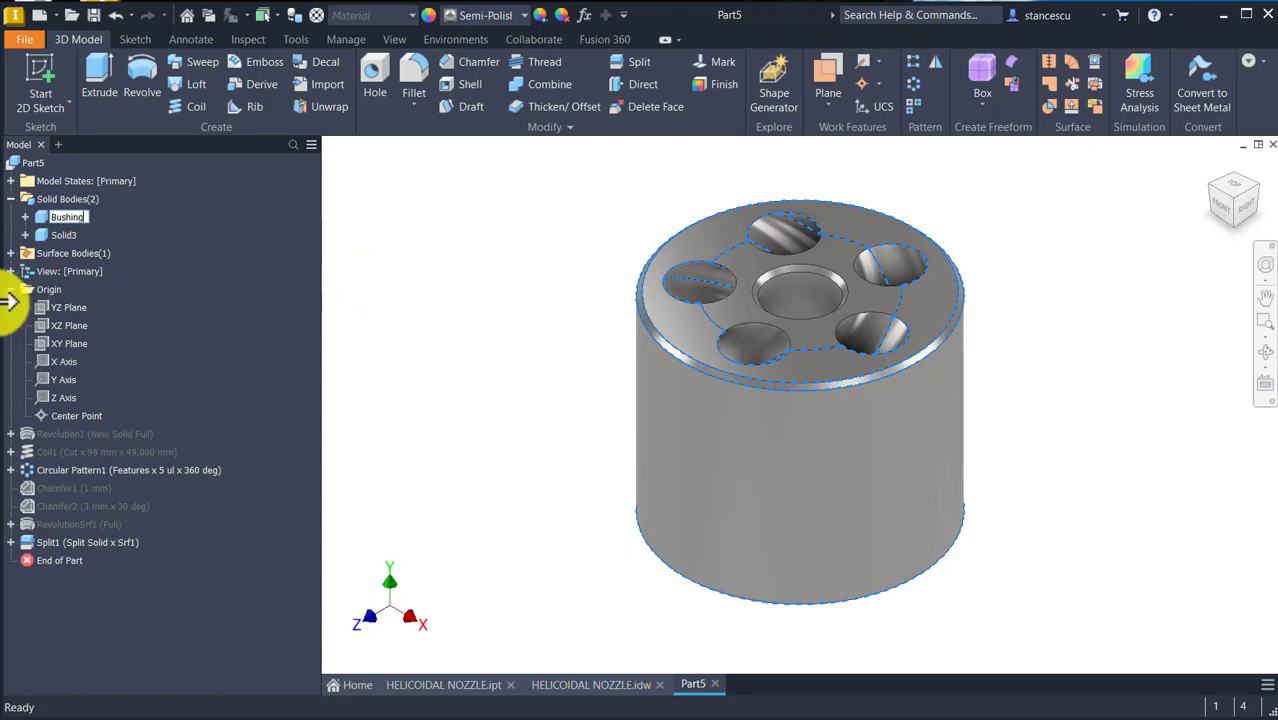
{"action": "left_click", "coordinate": [80, 232]}
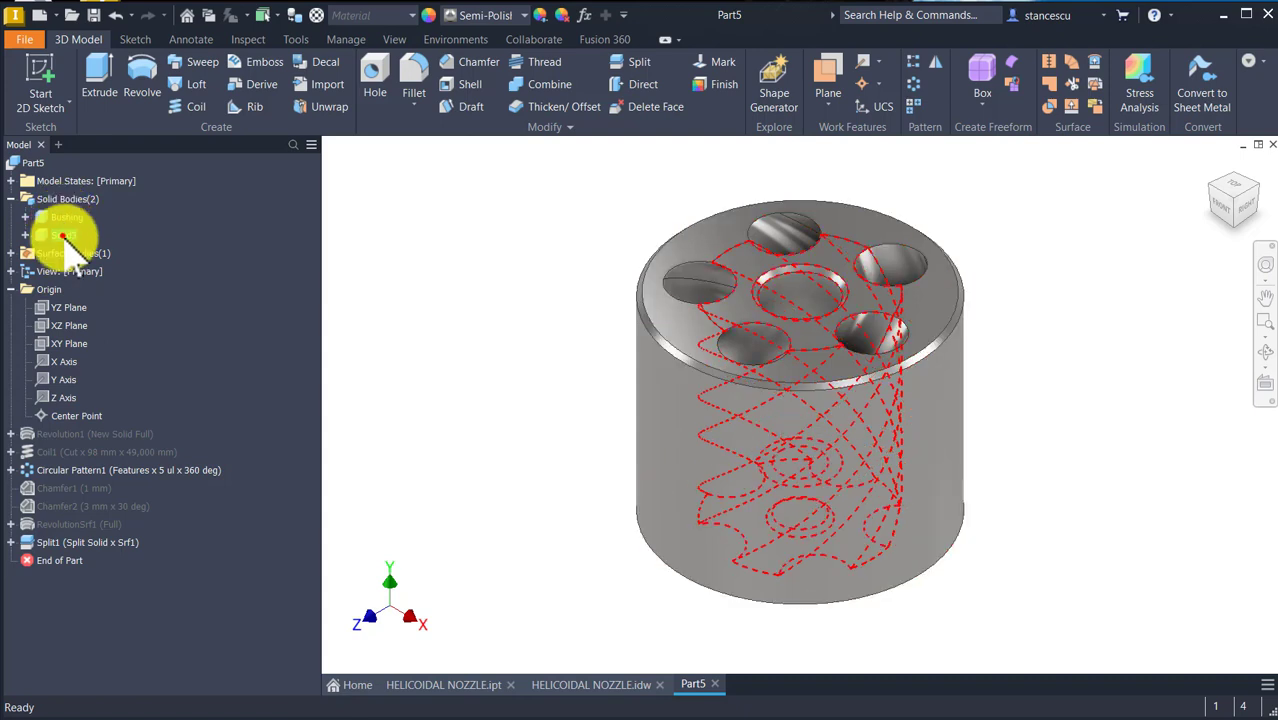
{"action": "left_click", "coordinate": [66, 234]}
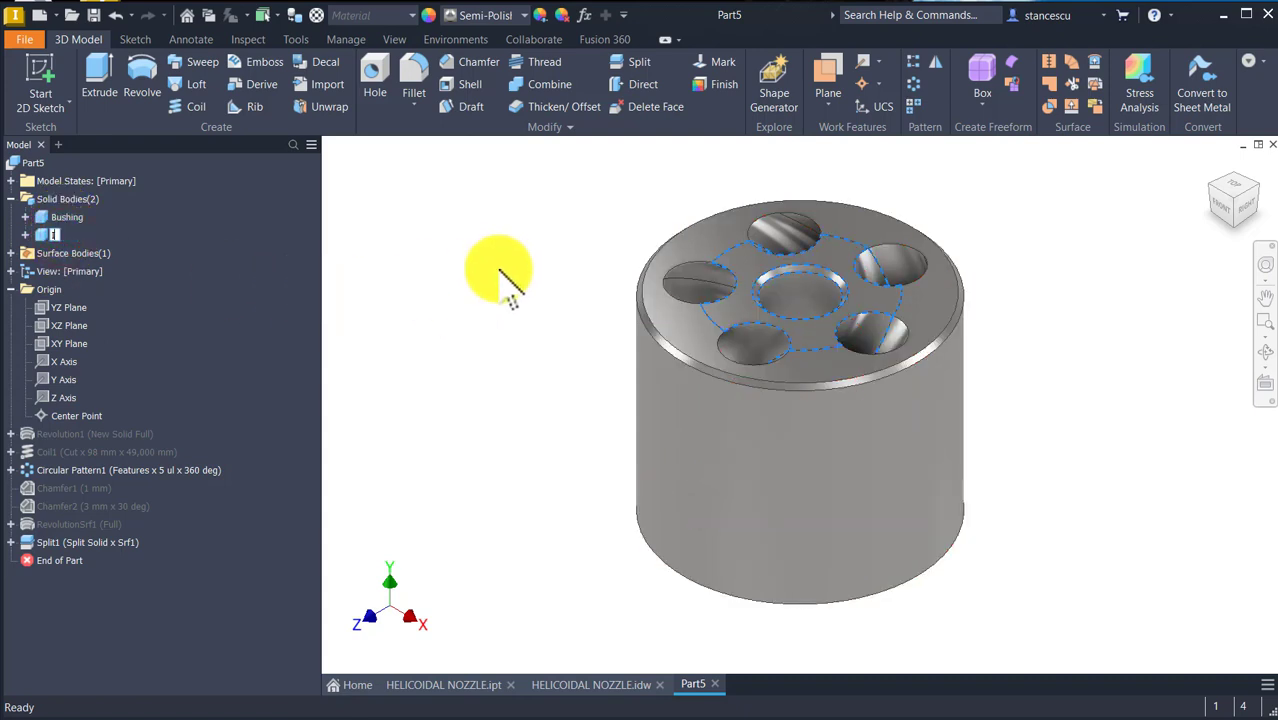
{"action": "type", "text": "Inner B"}
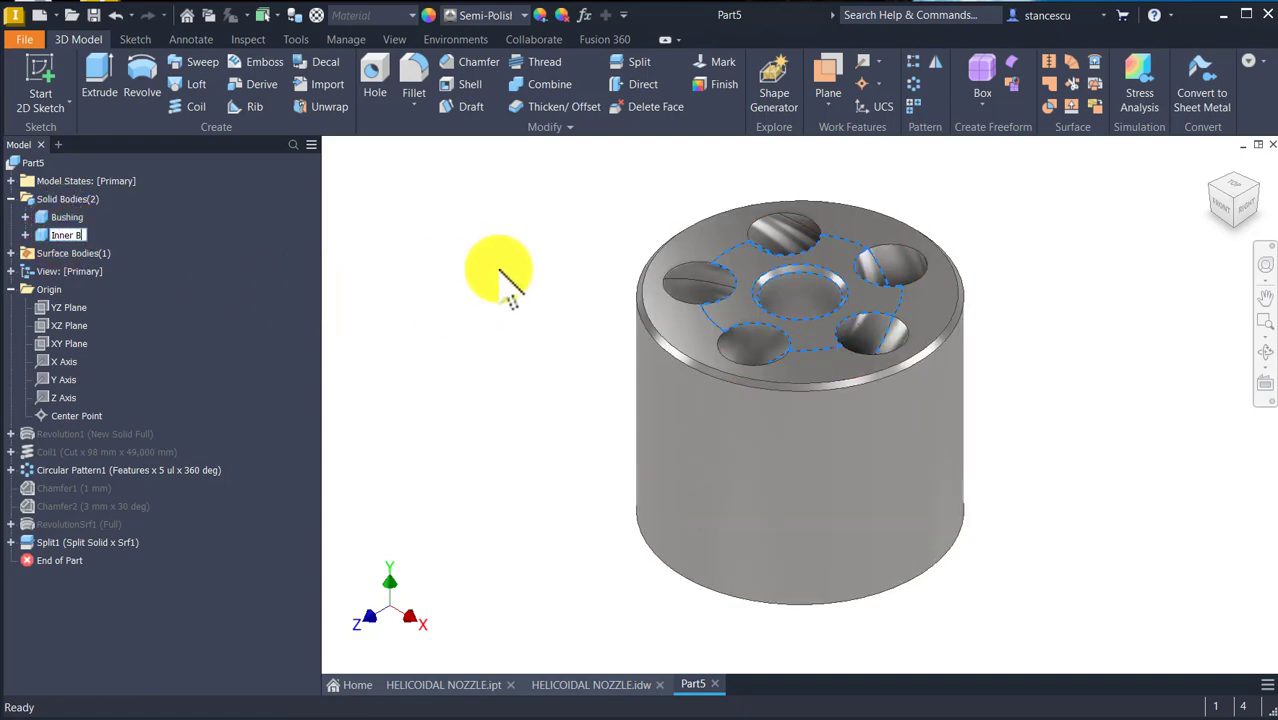
{"action": "type", "text": "ody"}
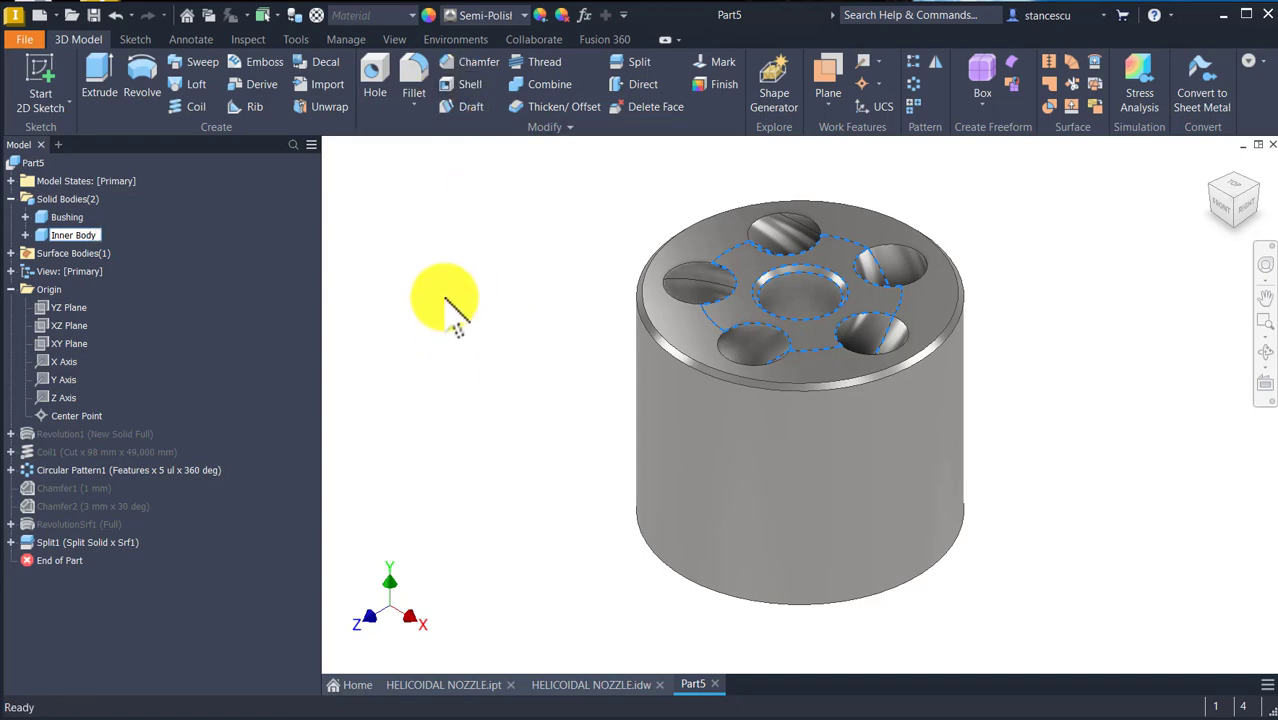
{"action": "left_click", "coordinate": [200, 262]}
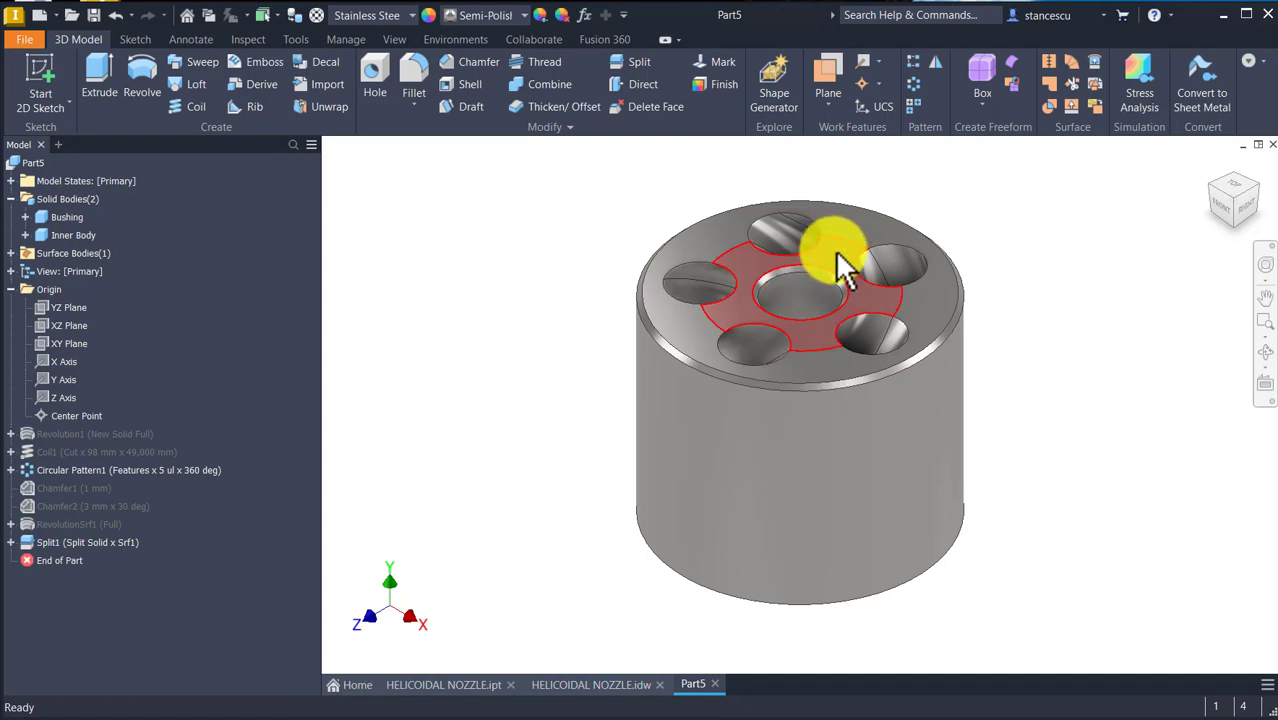
{"action": "left_click", "coordinate": [997, 215]}
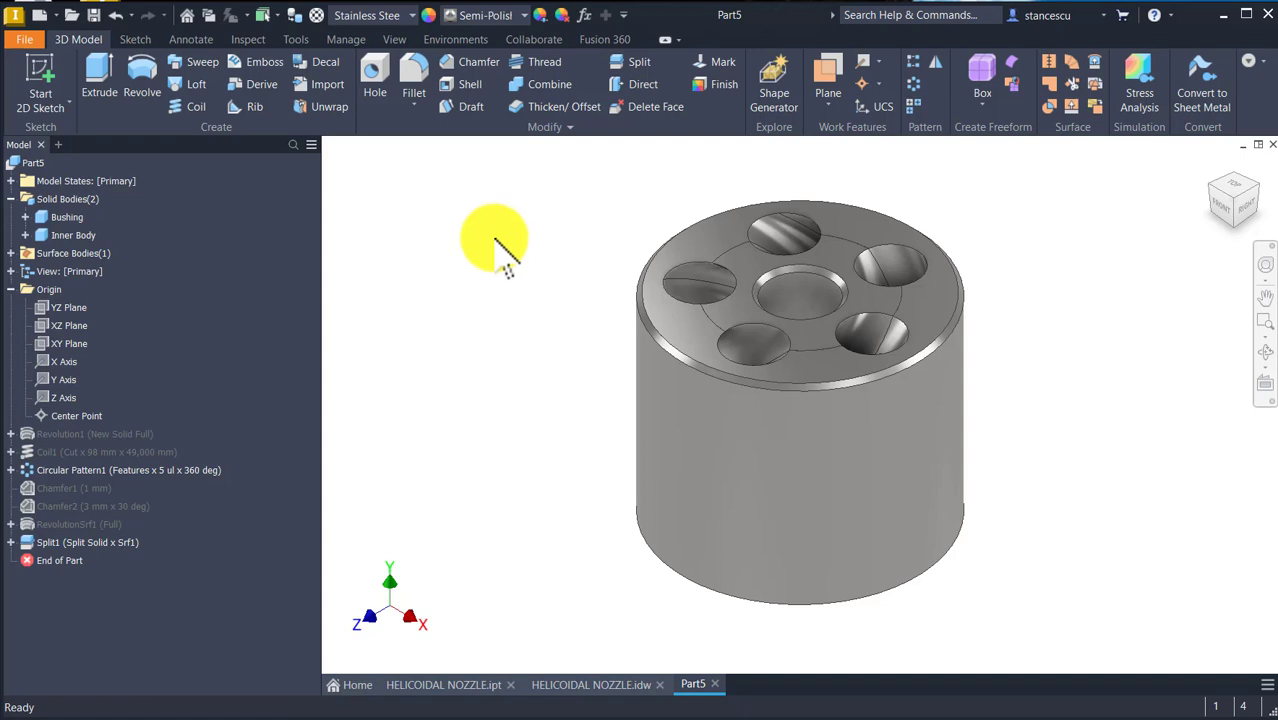
{"action": "left_click", "coordinate": [522, 186]}
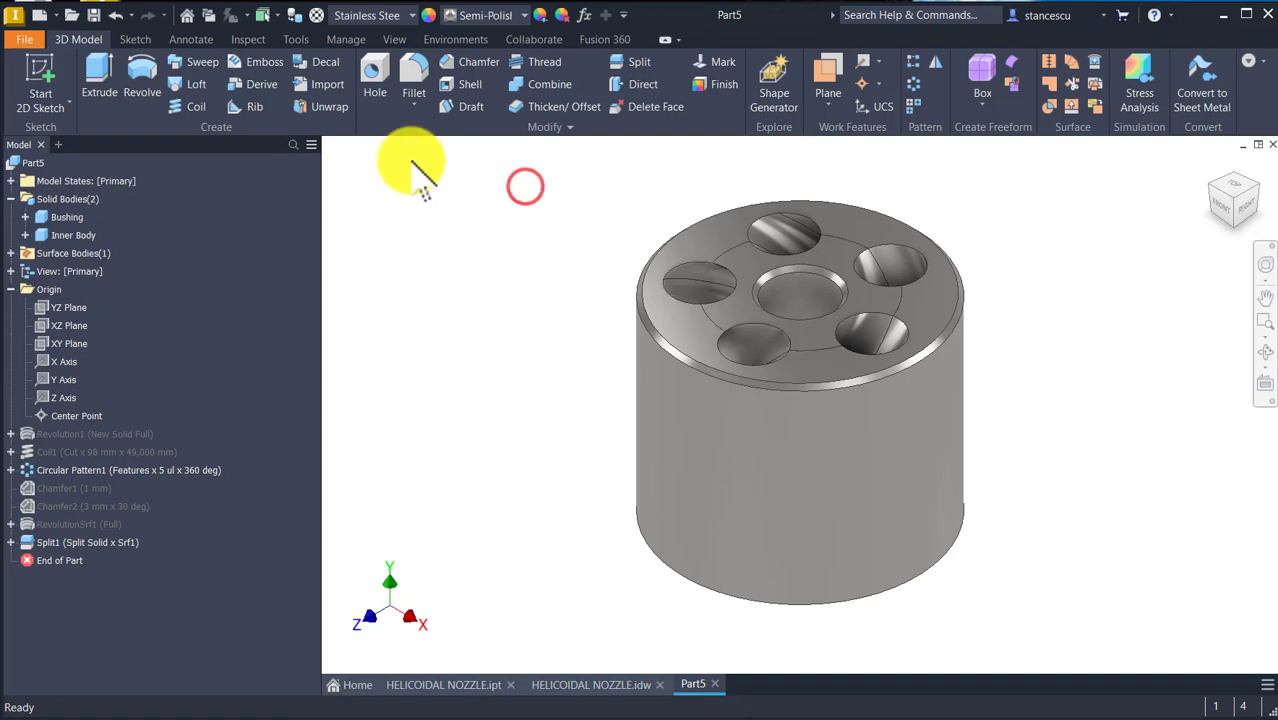
Start Make Components and save the layout part as Part5.ipt.
{"action": "left_click", "coordinate": [346, 42]}
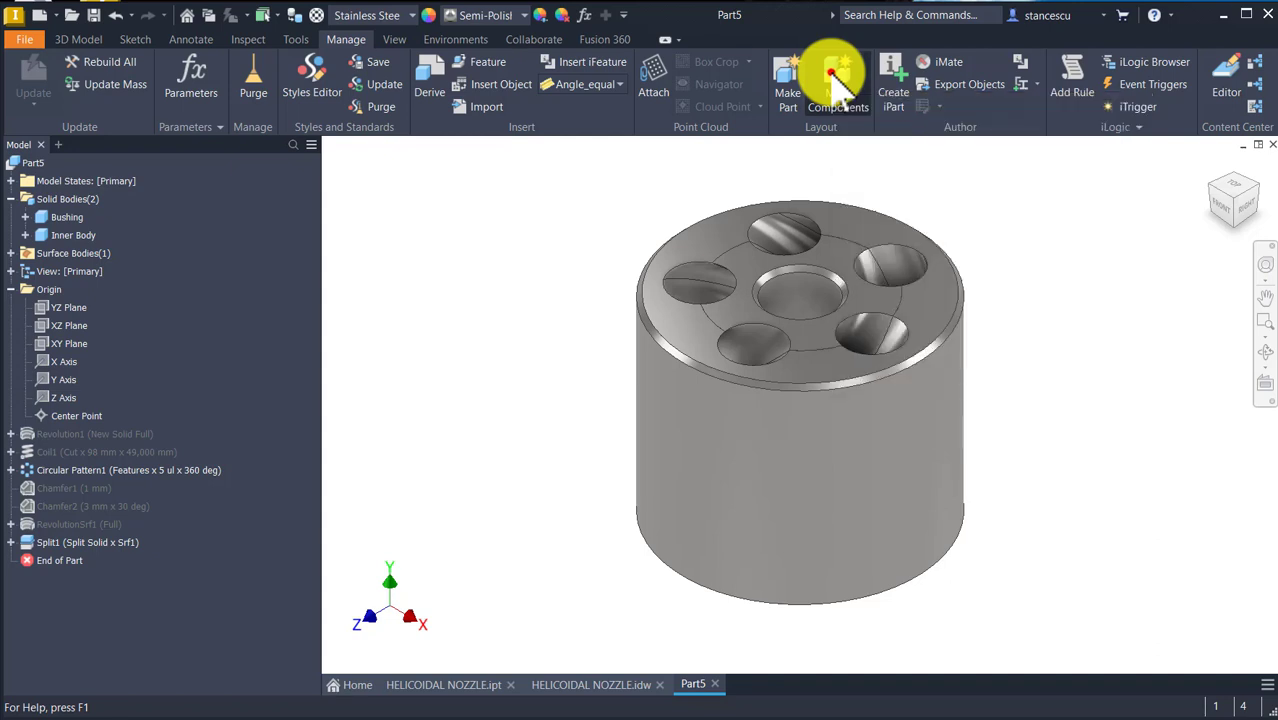
{"action": "left_click", "coordinate": [830, 75]}
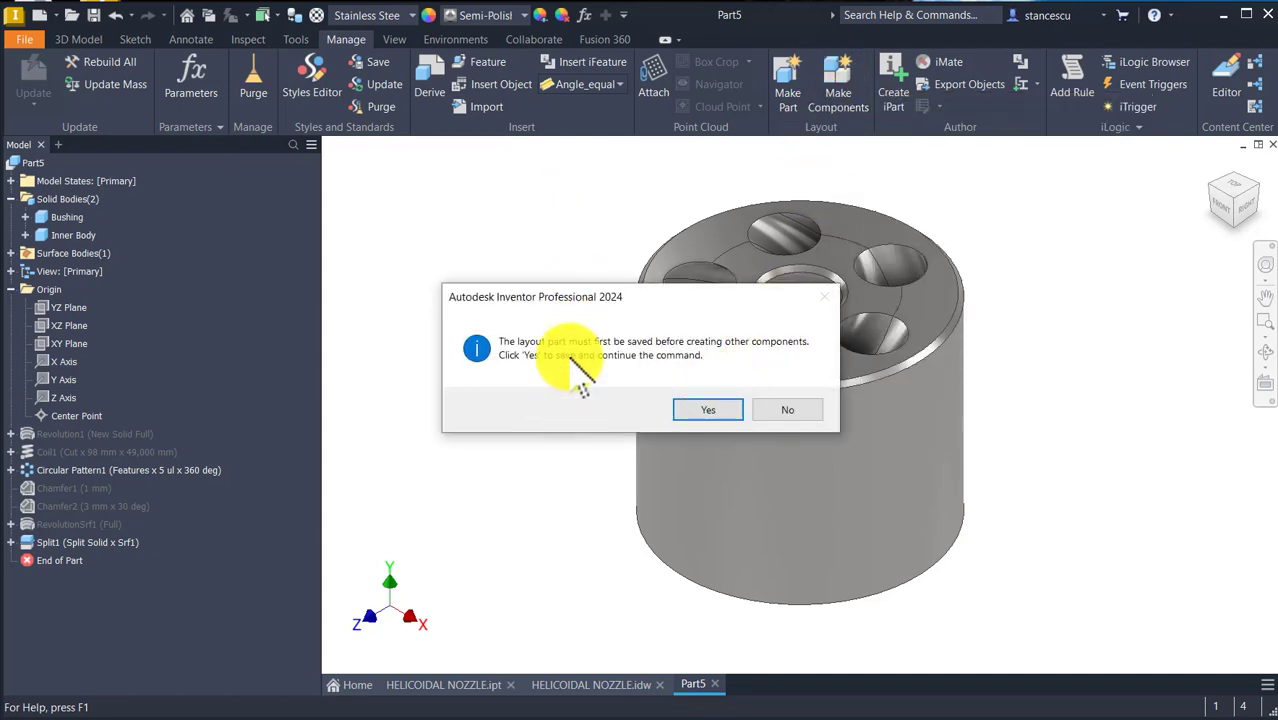
{"action": "left_click", "coordinate": [705, 408]}
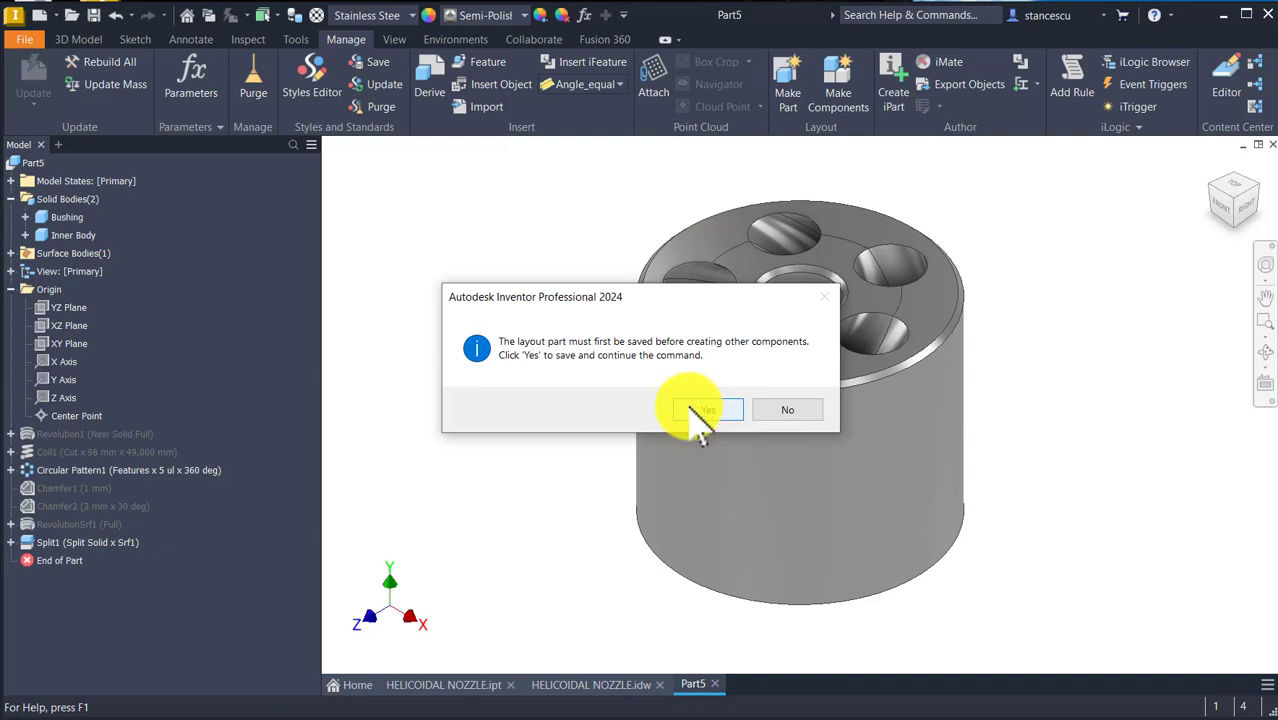
{"action": "left_click", "coordinate": [689, 411]}
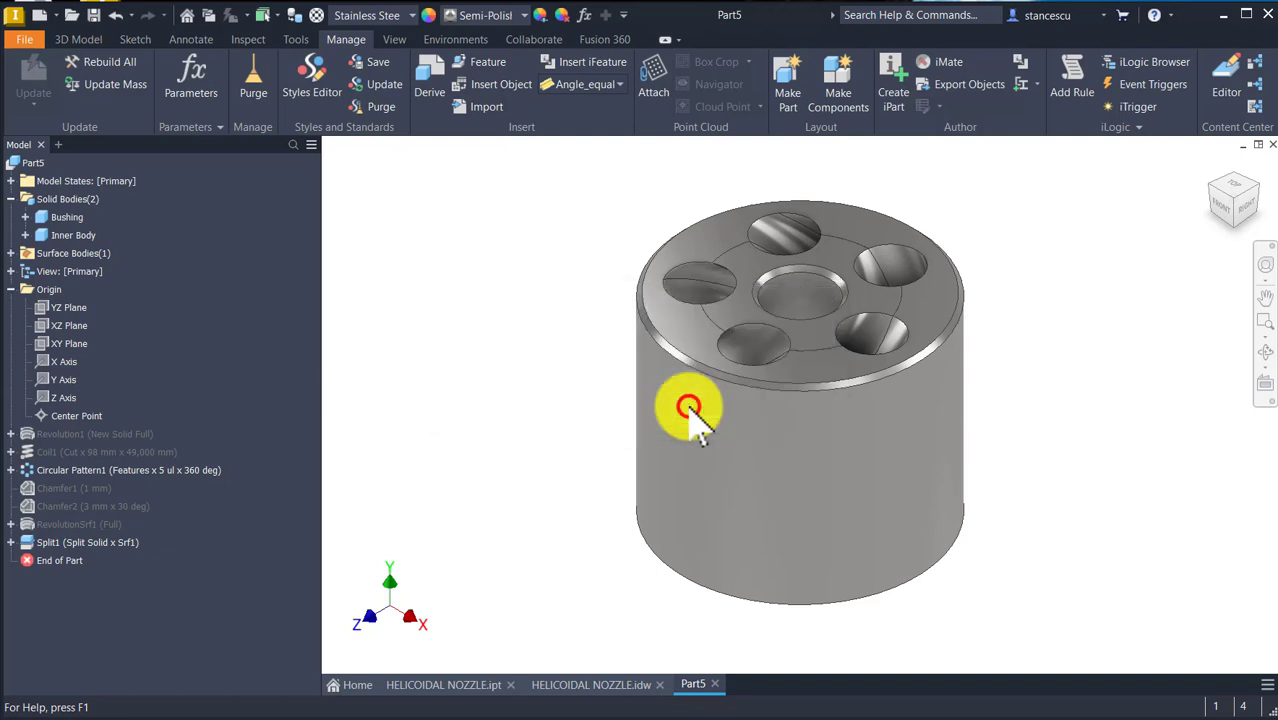
{"action": "left_click", "coordinate": [822, 521]}
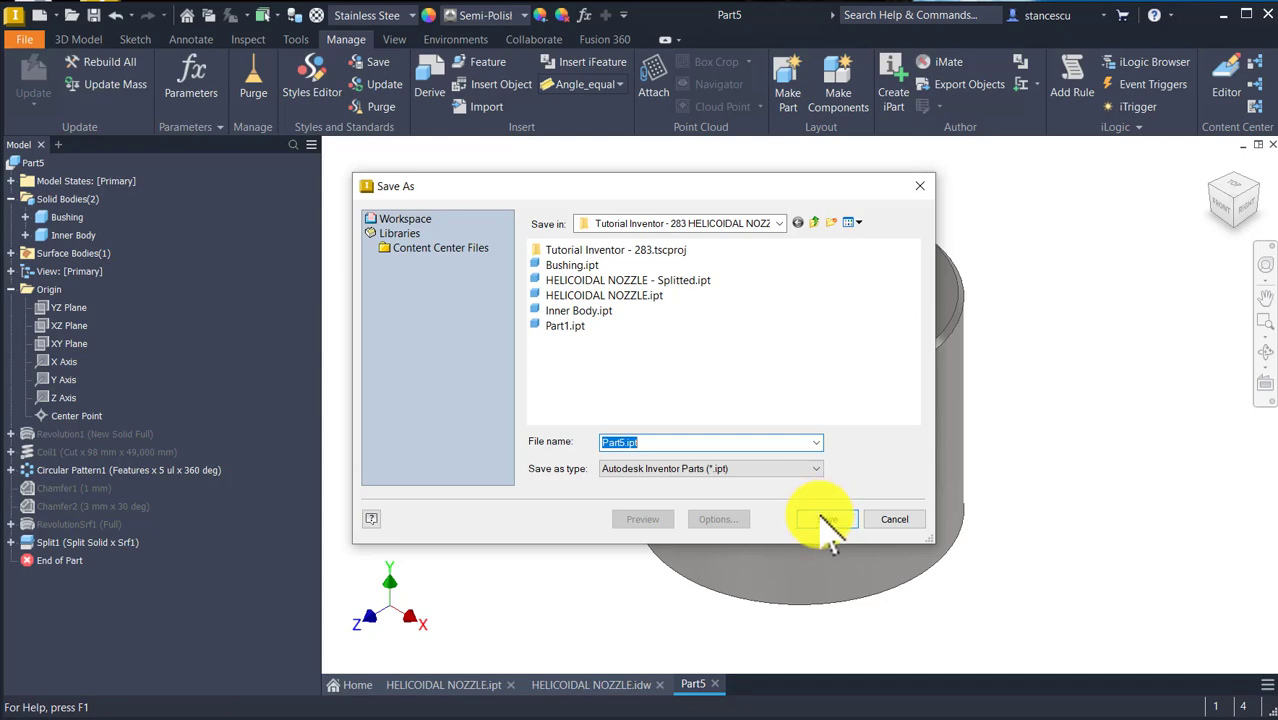
{"action": "left_click", "coordinate": [820, 521]}
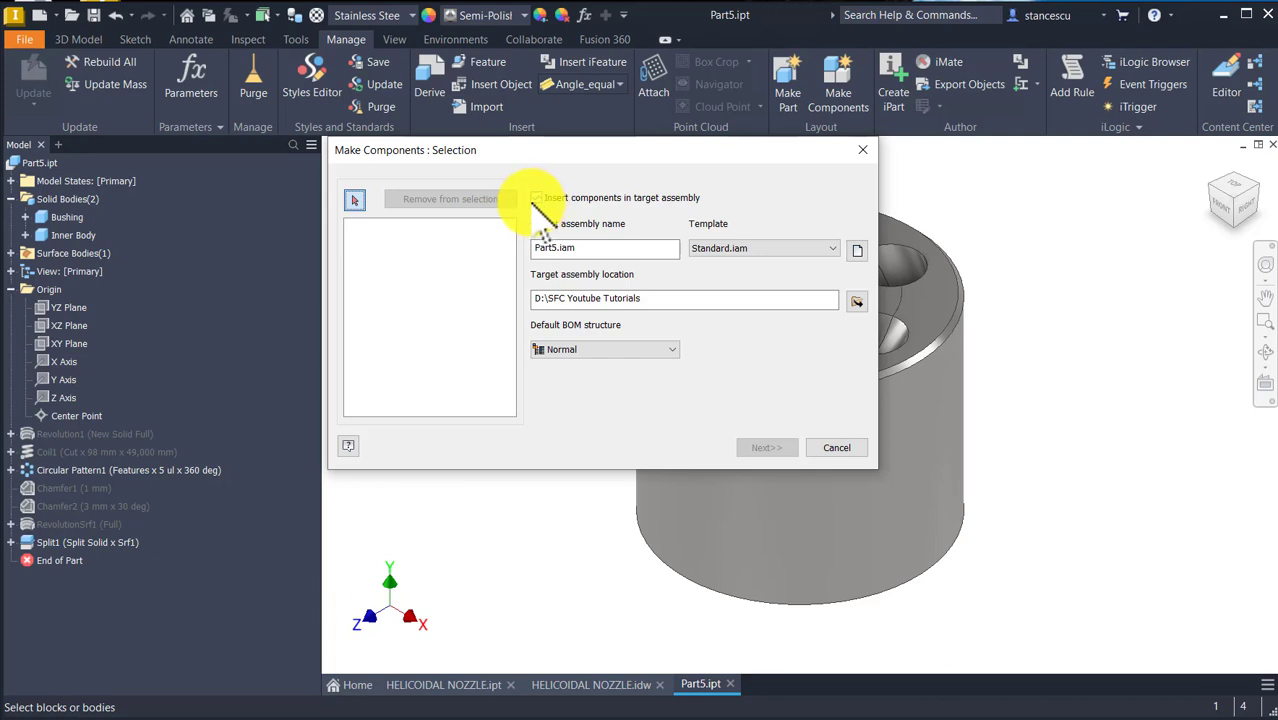
Make a separate part from the Bushing body without inserting it into a target assembly, and save it with its dependents.
{"action": "left_click", "coordinate": [536, 197]}
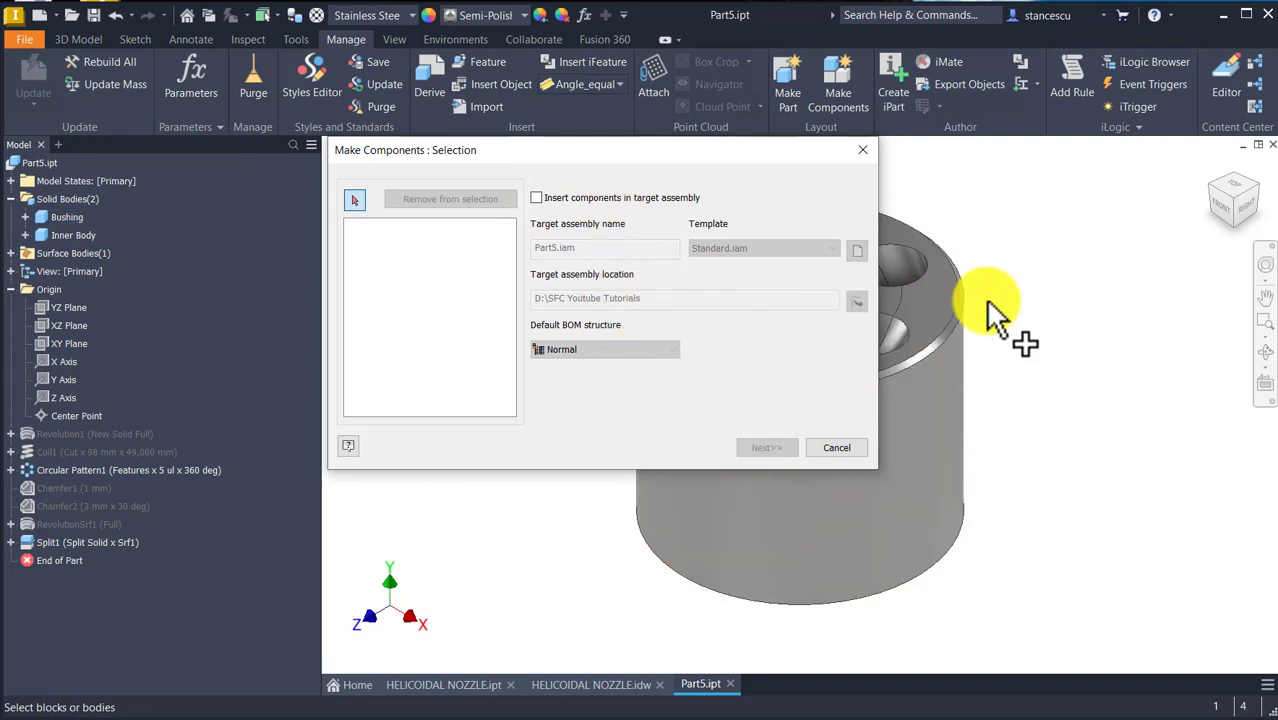
{"action": "left_click", "coordinate": [1090, 375]}
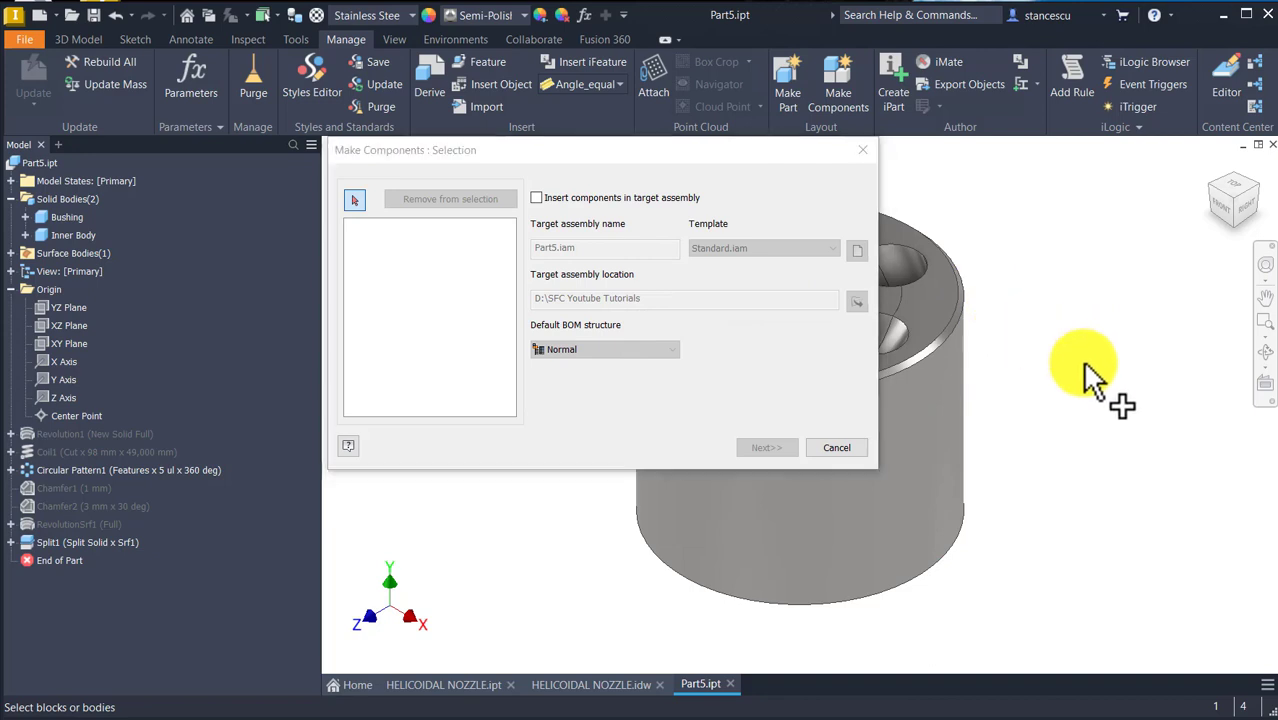
{"action": "middle_click_drag", "start_coordinate": [1090, 375], "coordinate": [1212, 294], "text": "shift"}
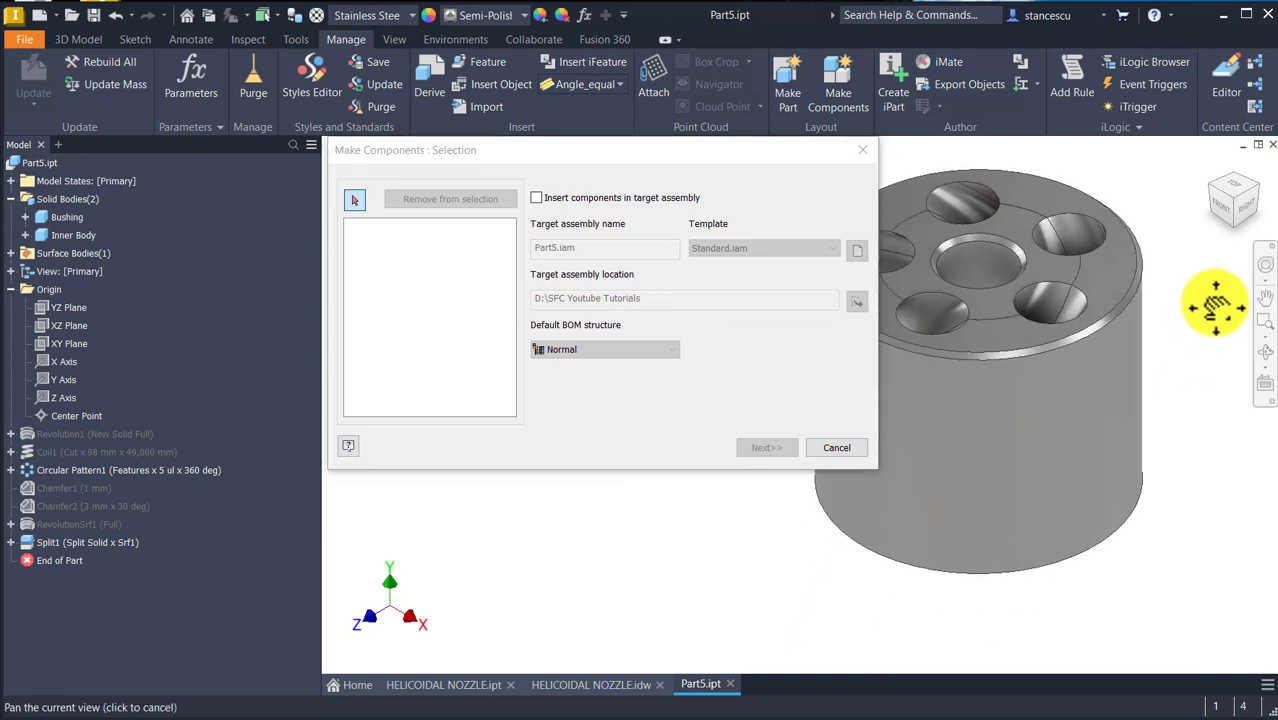
{"action": "left_click", "coordinate": [915, 203]}
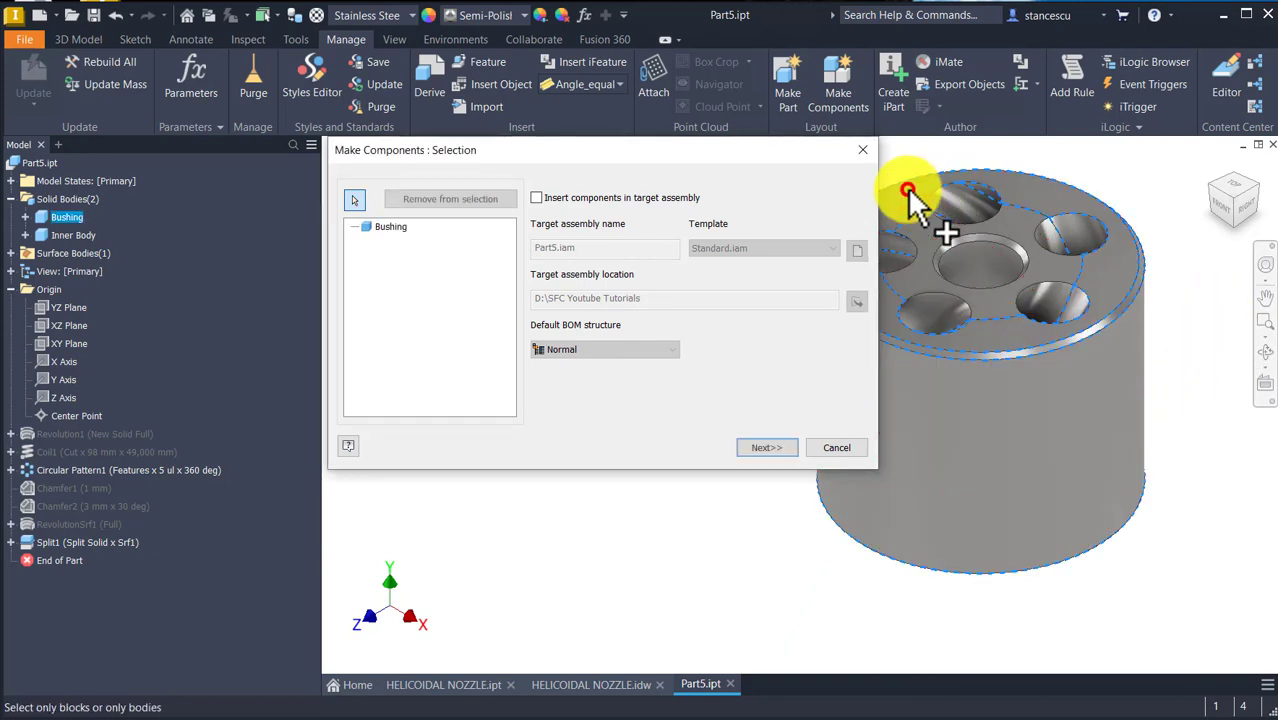
{"action": "left_click", "coordinate": [745, 455]}
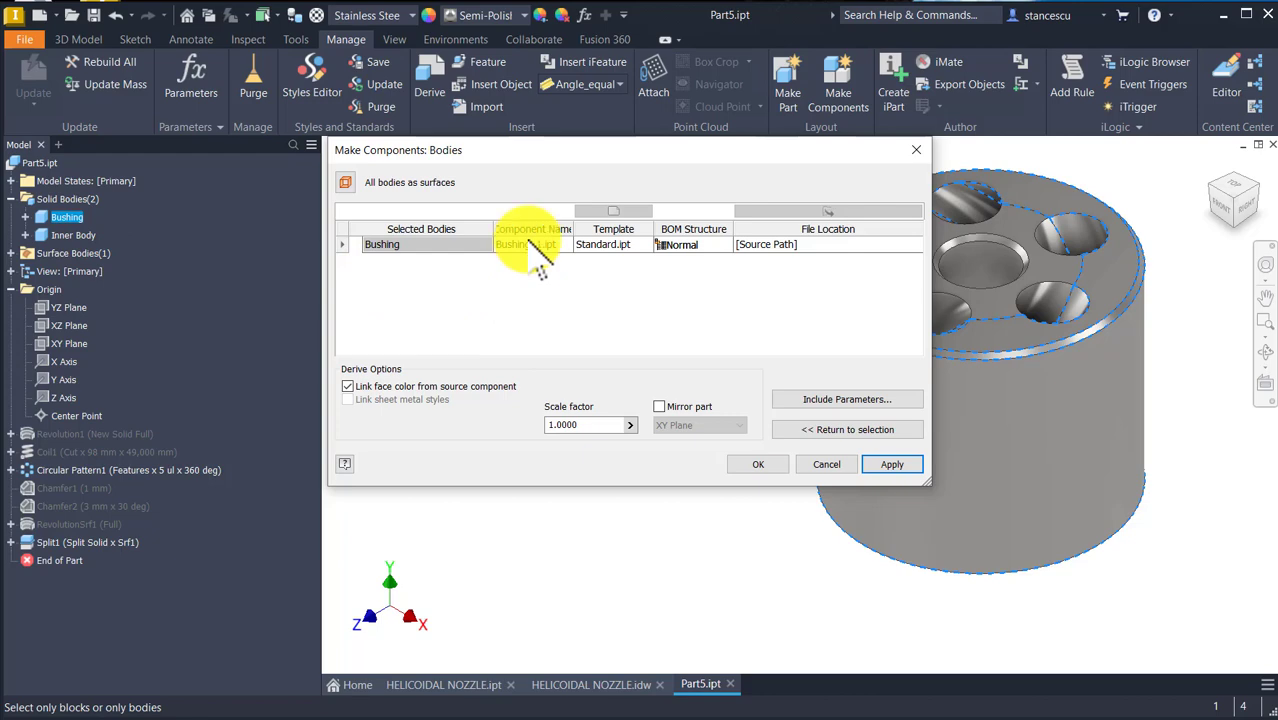
{"action": "left_click", "coordinate": [774, 464]}
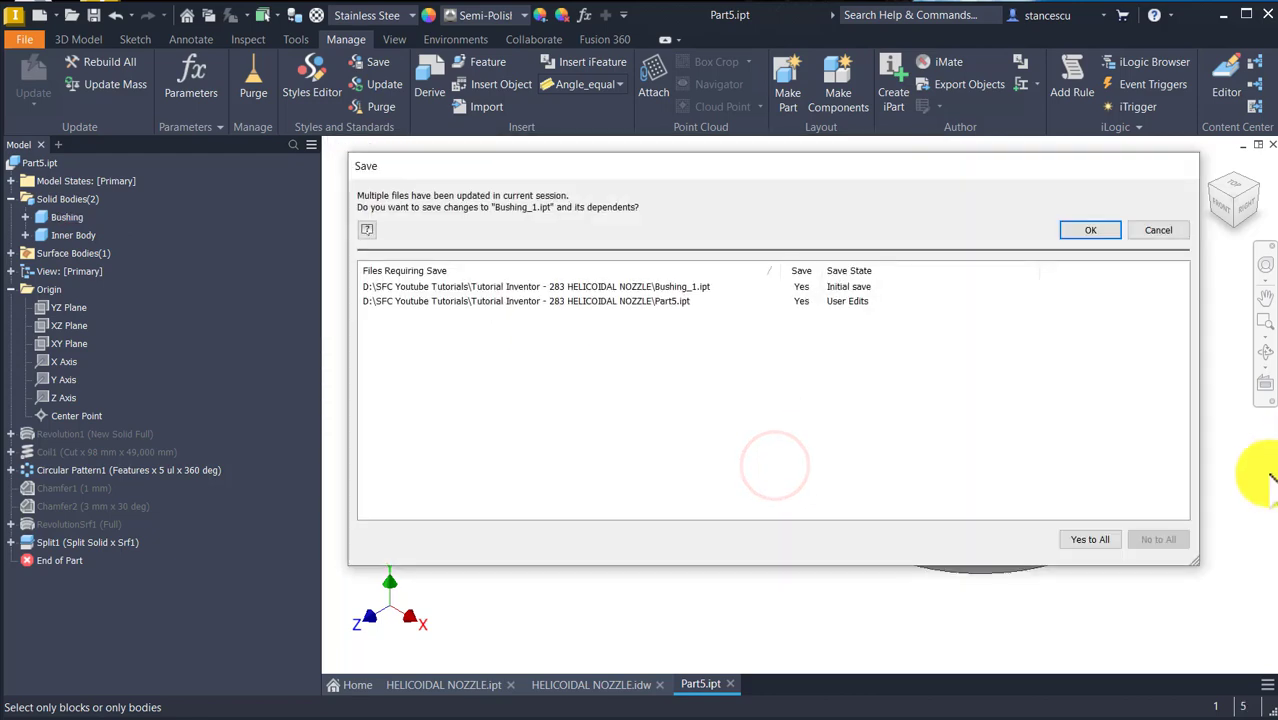
{"action": "left_click", "coordinate": [1067, 232]}
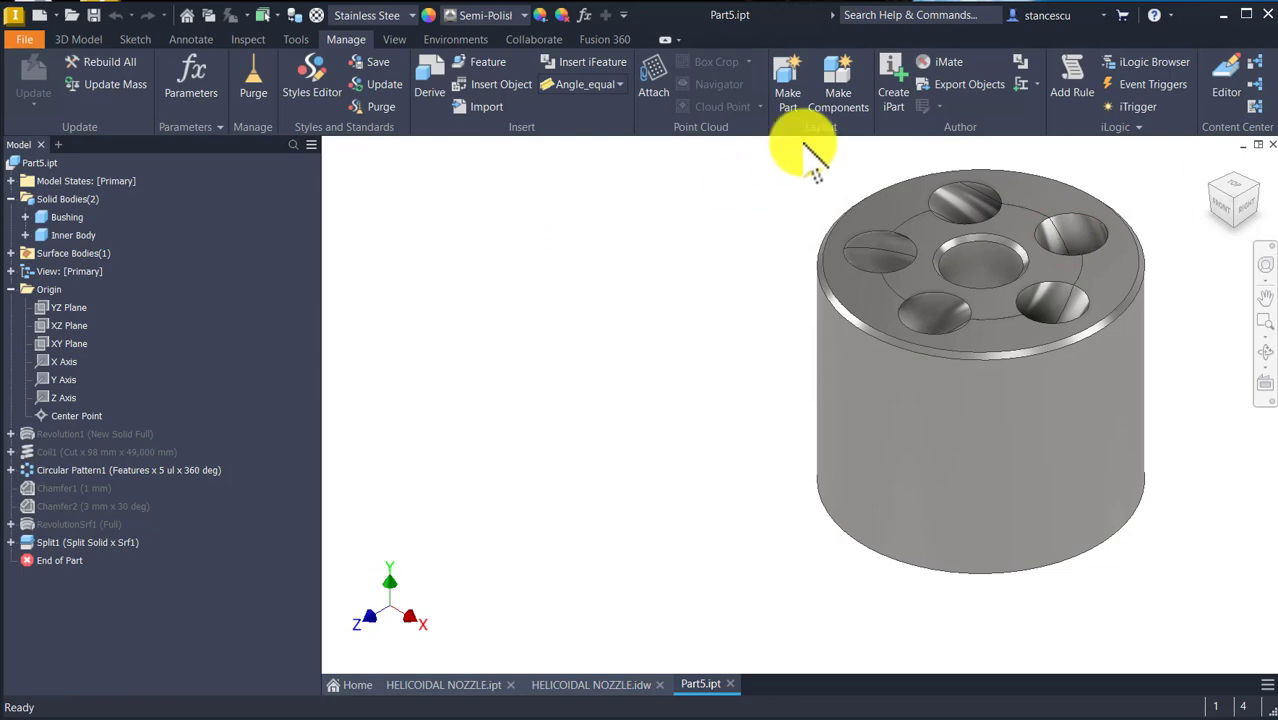
Make a separate part from the Inner Body solid, again without a target assembly, and save it with its dependents.
{"action": "left_click", "coordinate": [843, 68]}
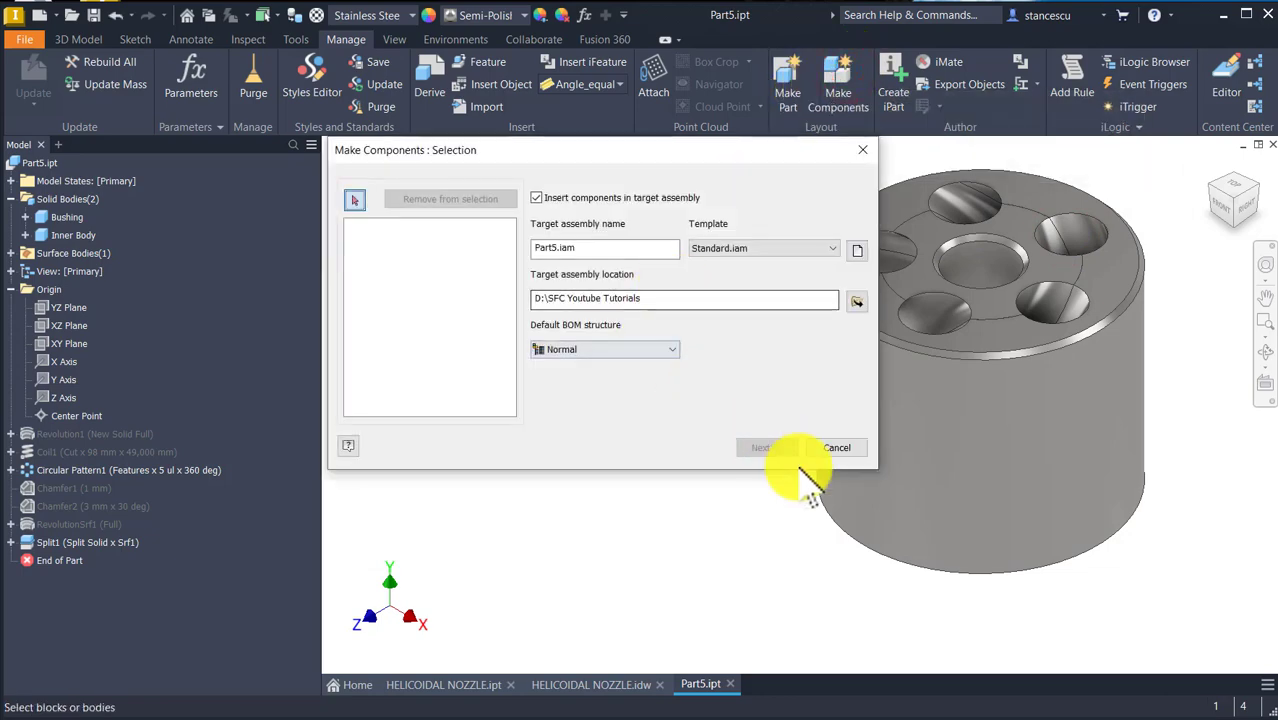
{"action": "left_click", "coordinate": [950, 238]}
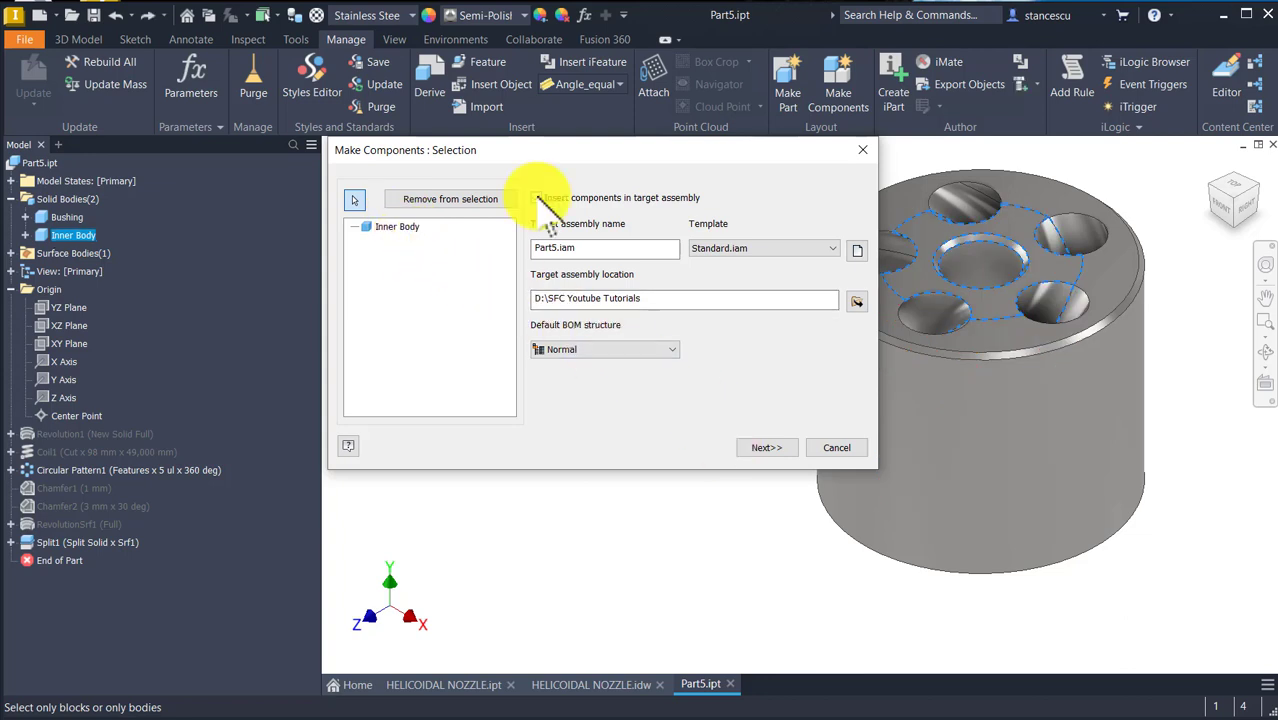
{"action": "left_click", "coordinate": [537, 198]}
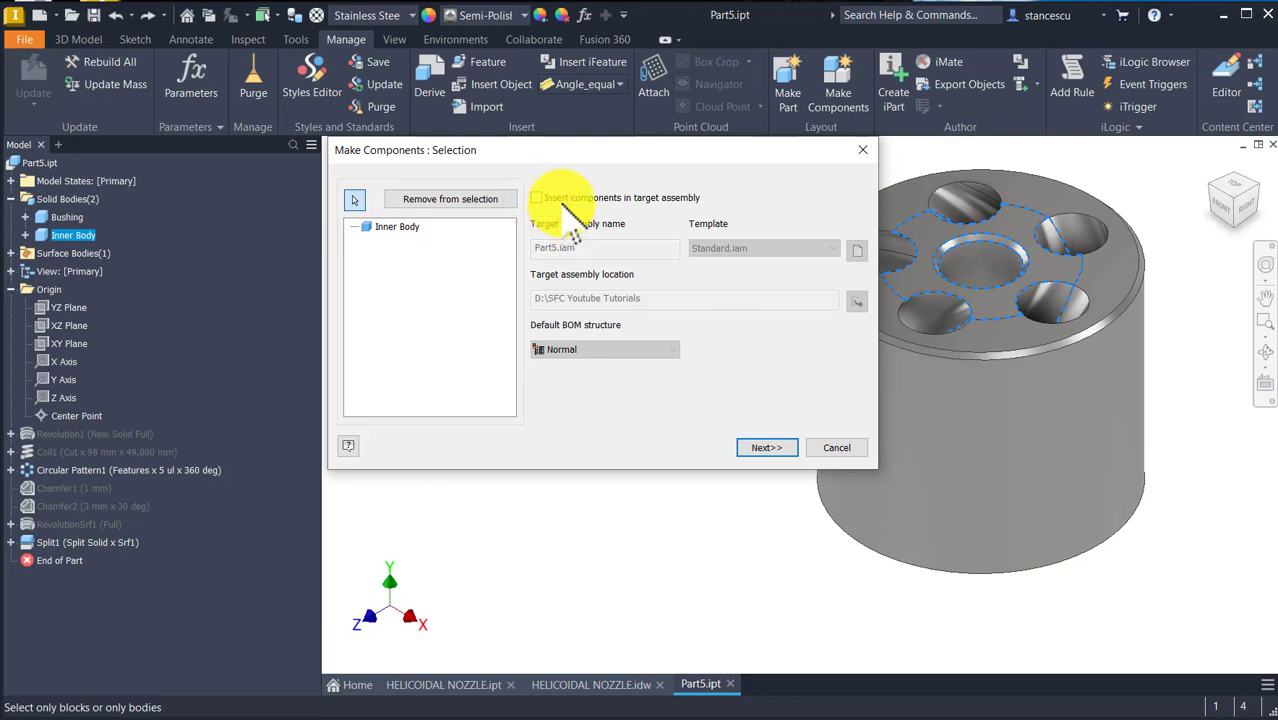
{"action": "left_click", "coordinate": [768, 448]}
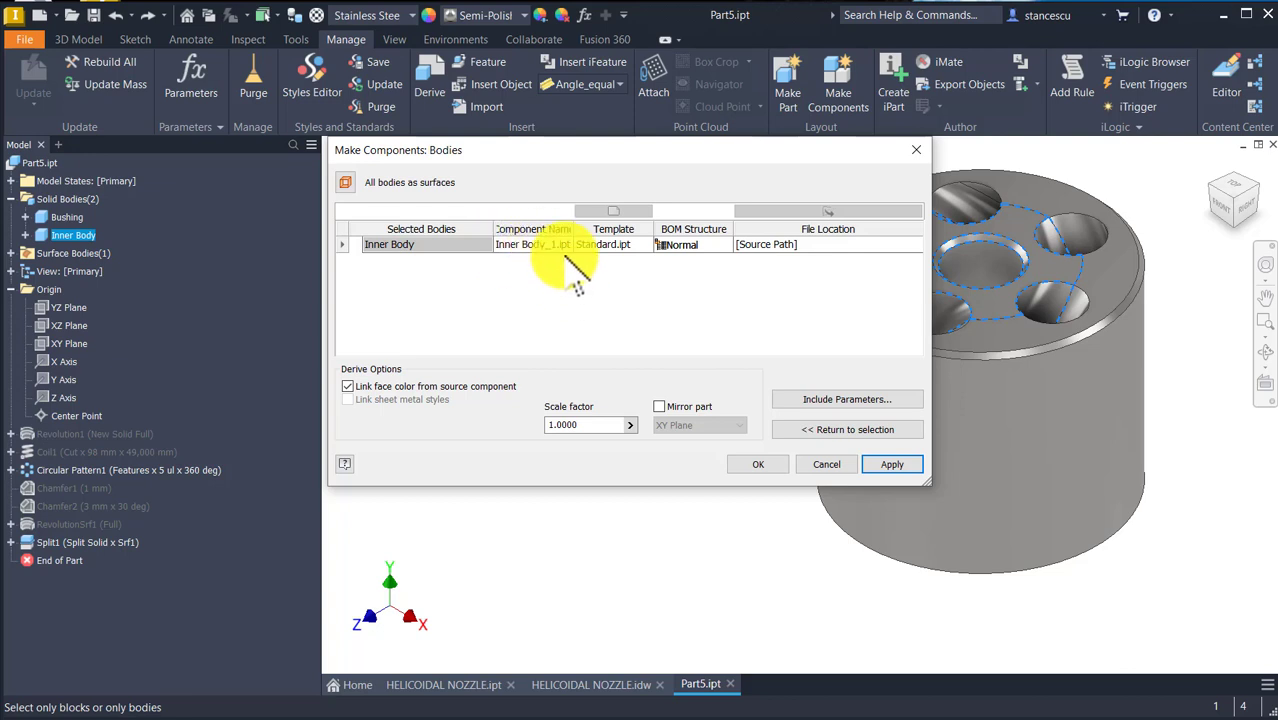
{"action": "left_click", "coordinate": [756, 466]}
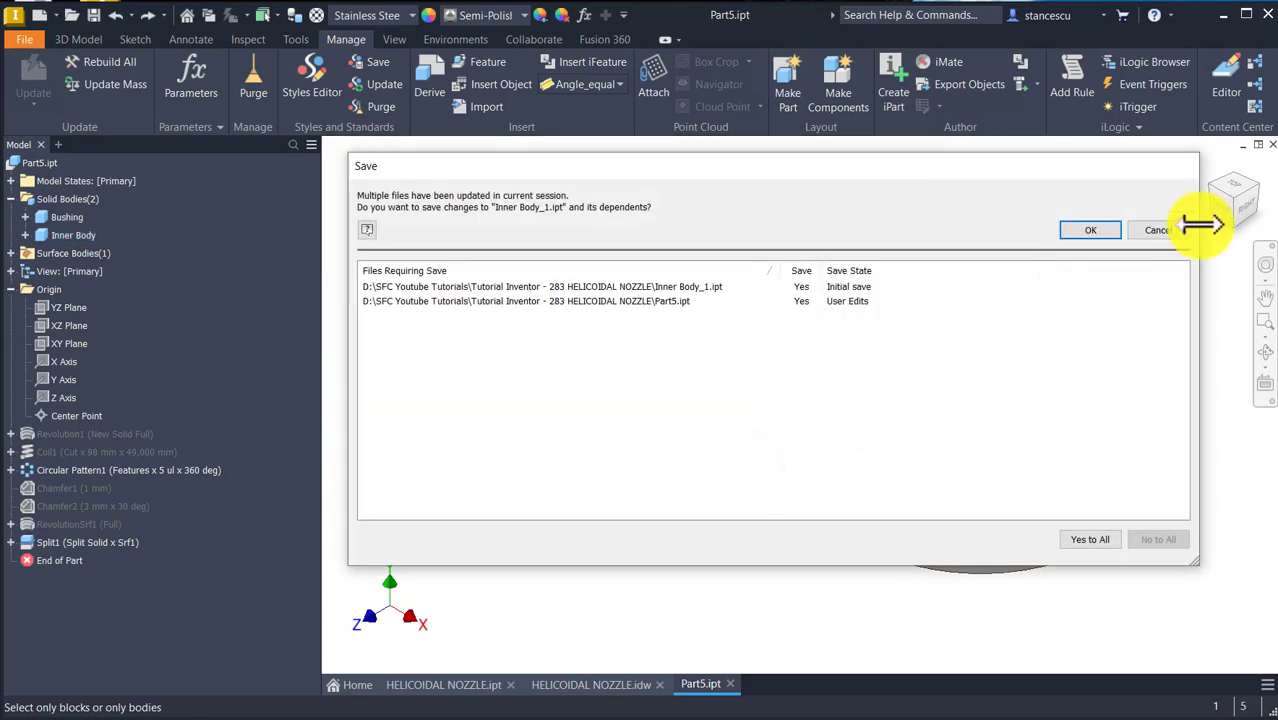
{"action": "left_click", "coordinate": [1072, 233]}
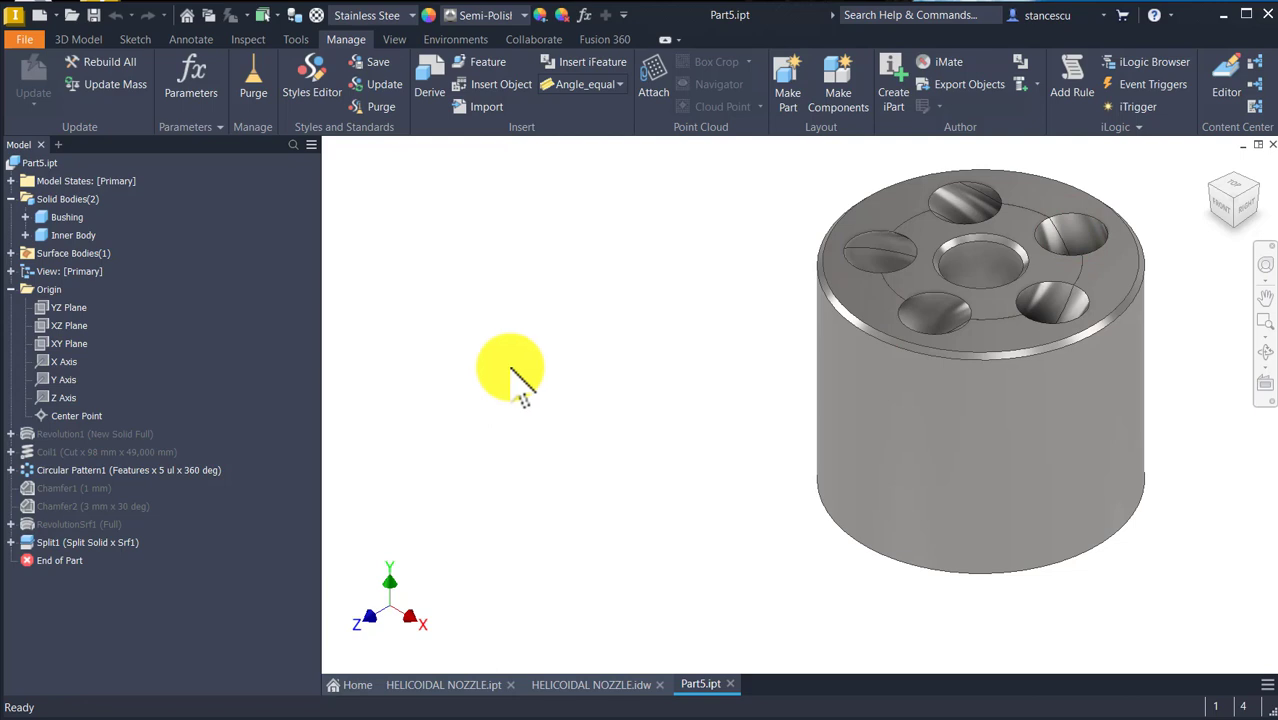
Move the inner body with Move Bodies by an X offset of 0 and a Y offset of 20 mm, and inspect it.
{"action": "key", "text": "Num_Lock"}
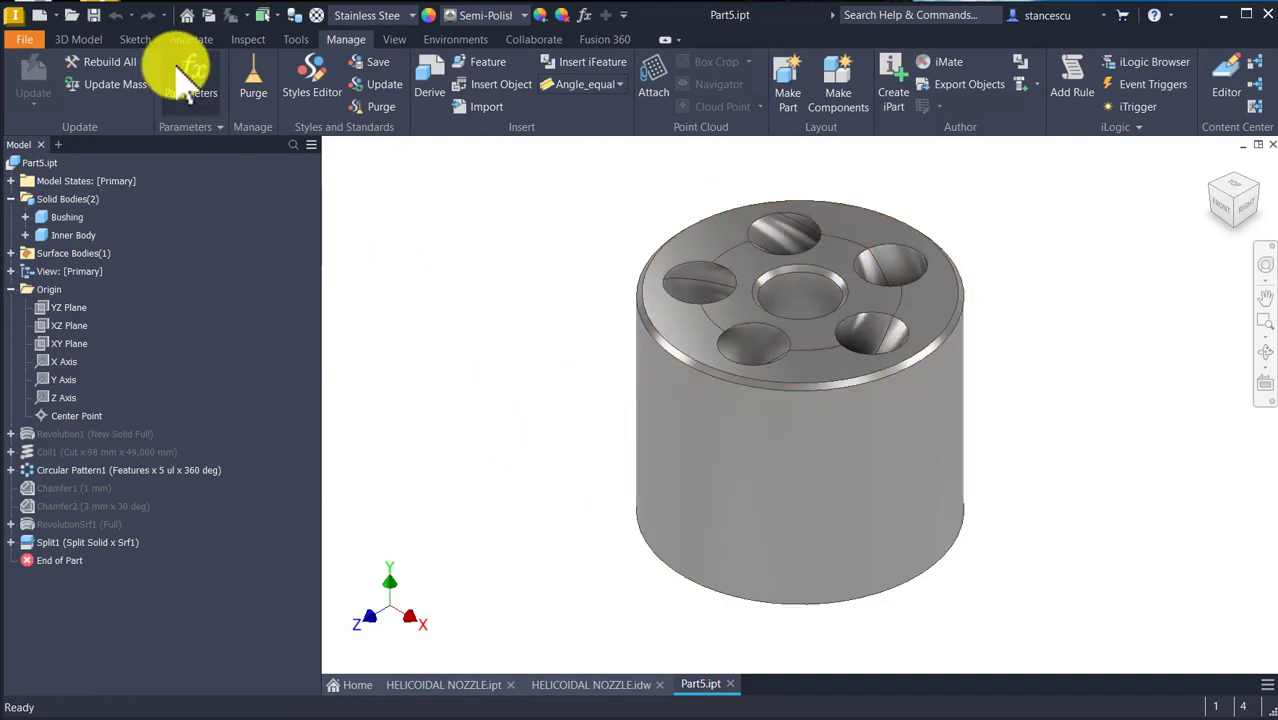
{"action": "left_click", "coordinate": [78, 39]}
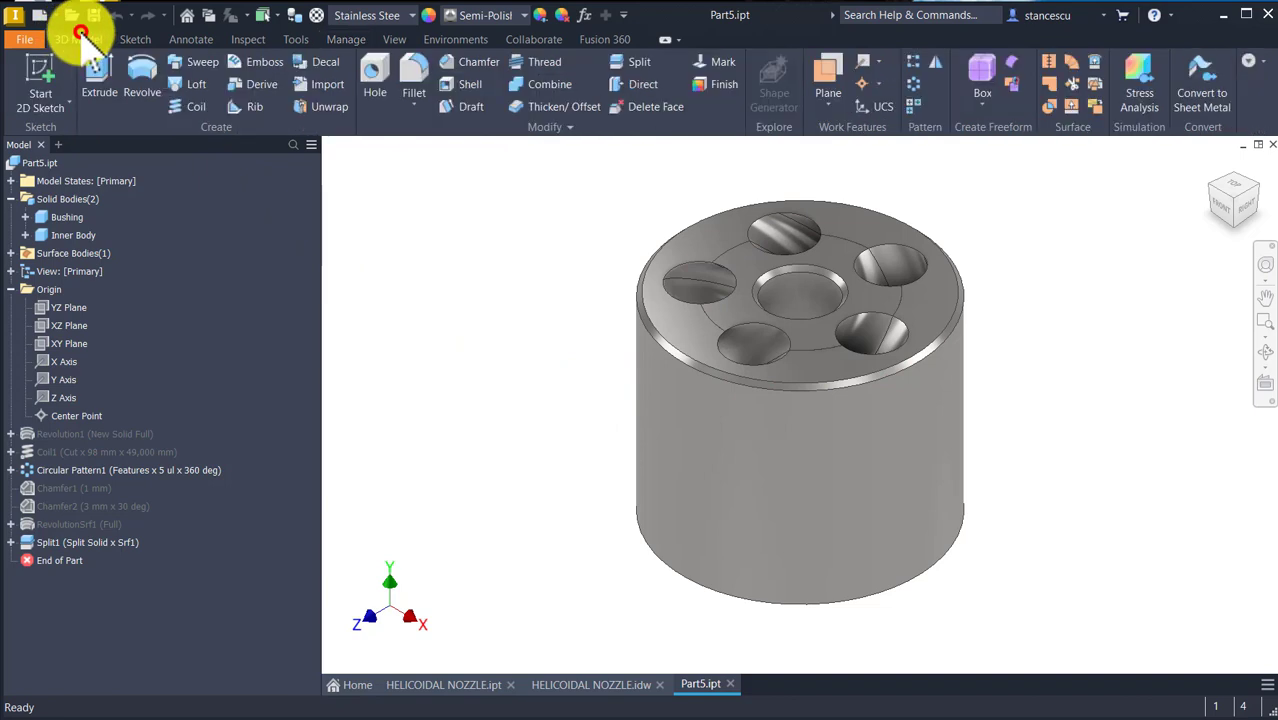
{"action": "left_click", "coordinate": [550, 138]}
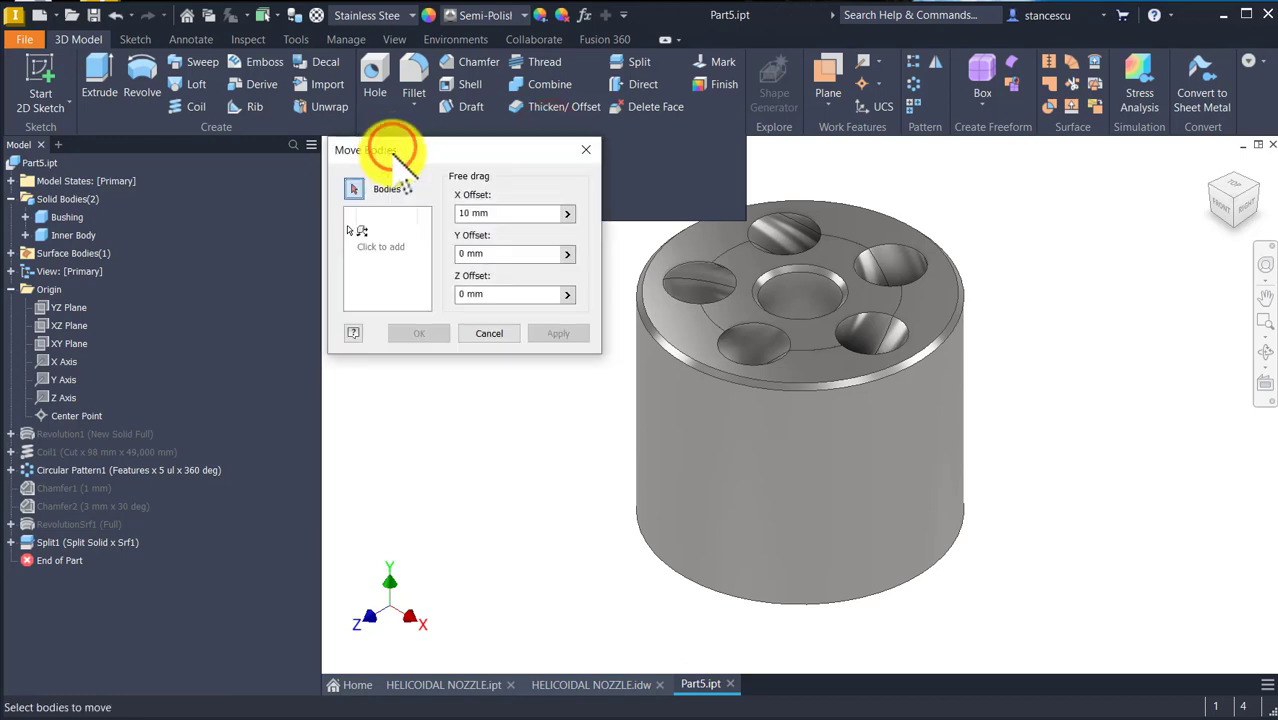
{"action": "left_click", "coordinate": [791, 338]}
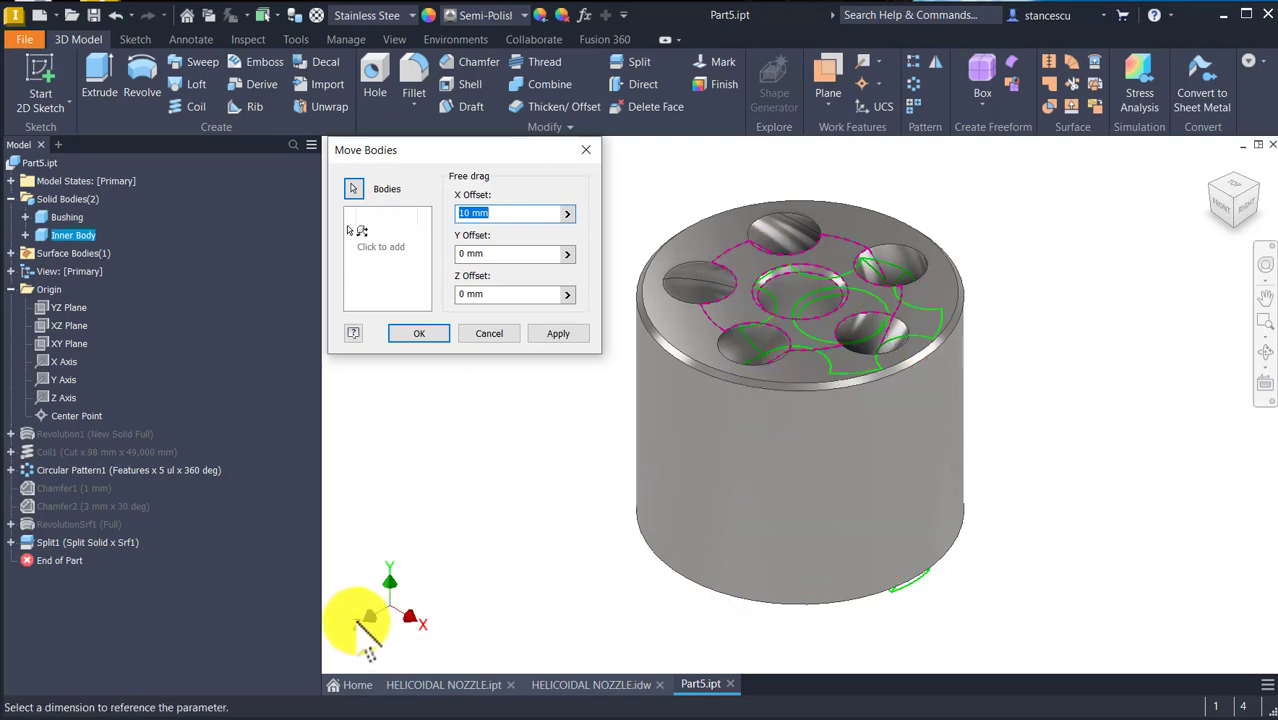
{"action": "left_click", "coordinate": [519, 215]}
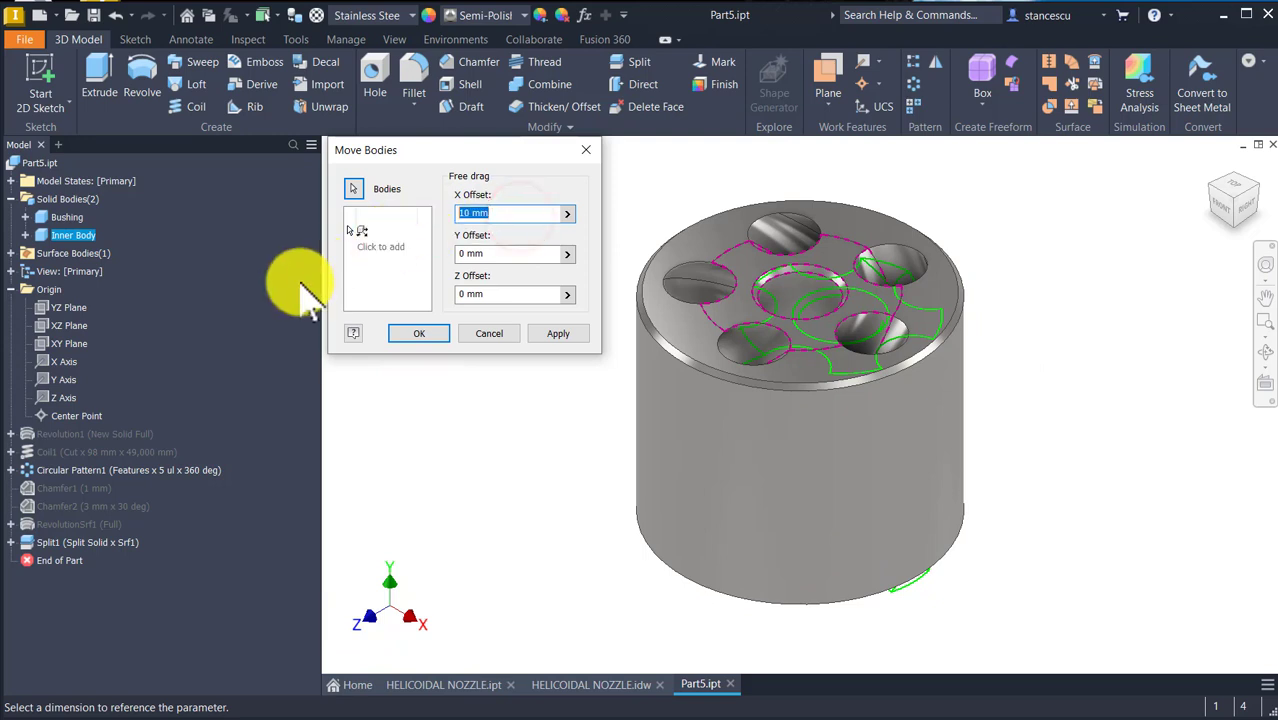
{"action": "type", "text": "0"}
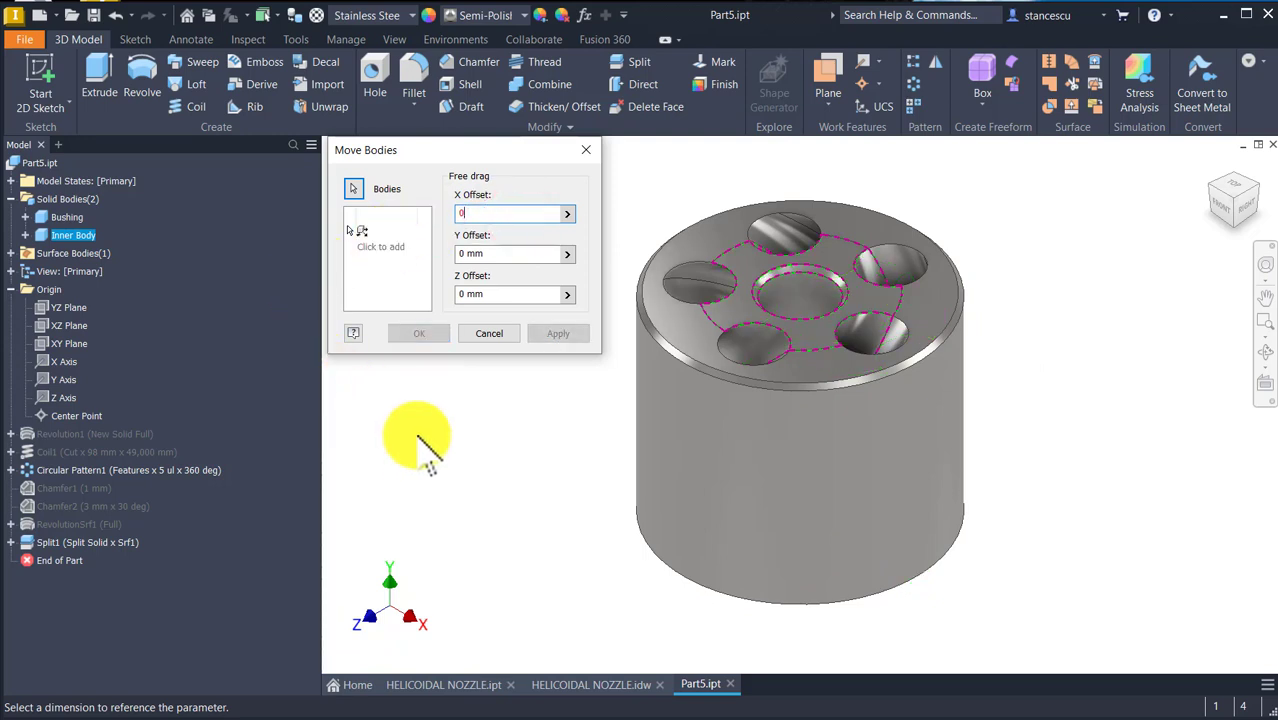
{"action": "left_click", "coordinate": [513, 255]}
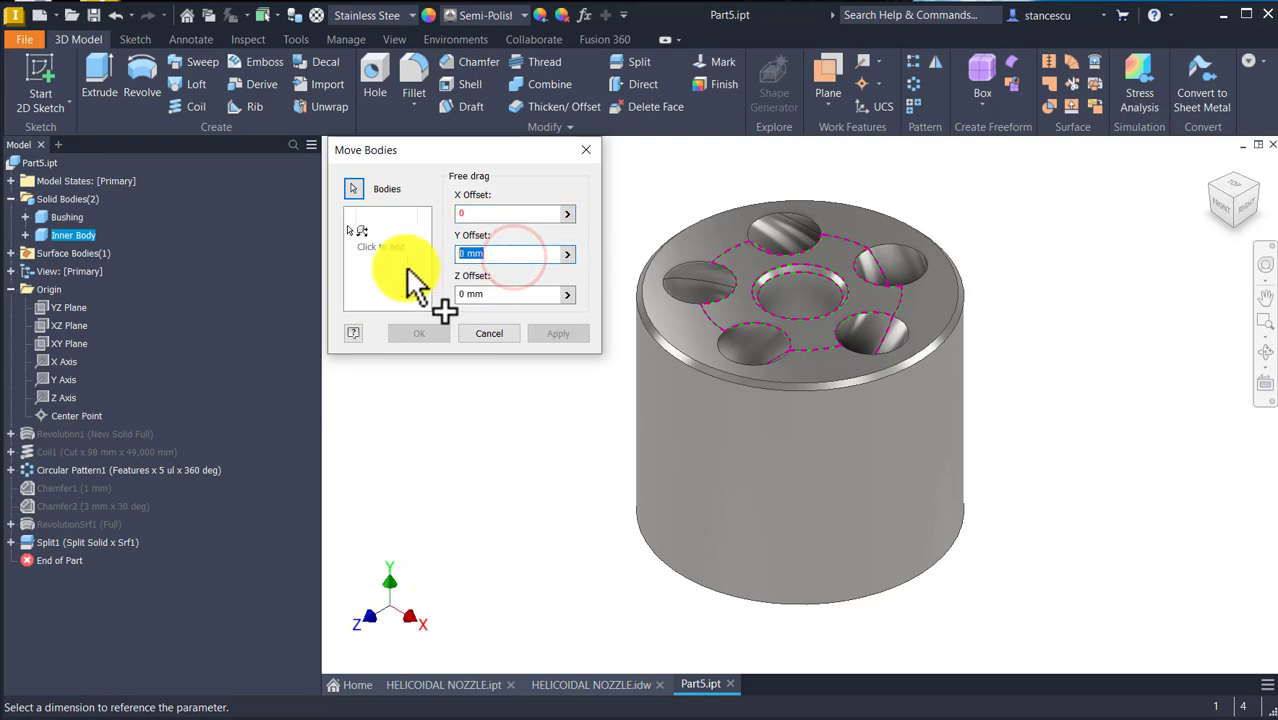
{"action": "type", "text": "20"}
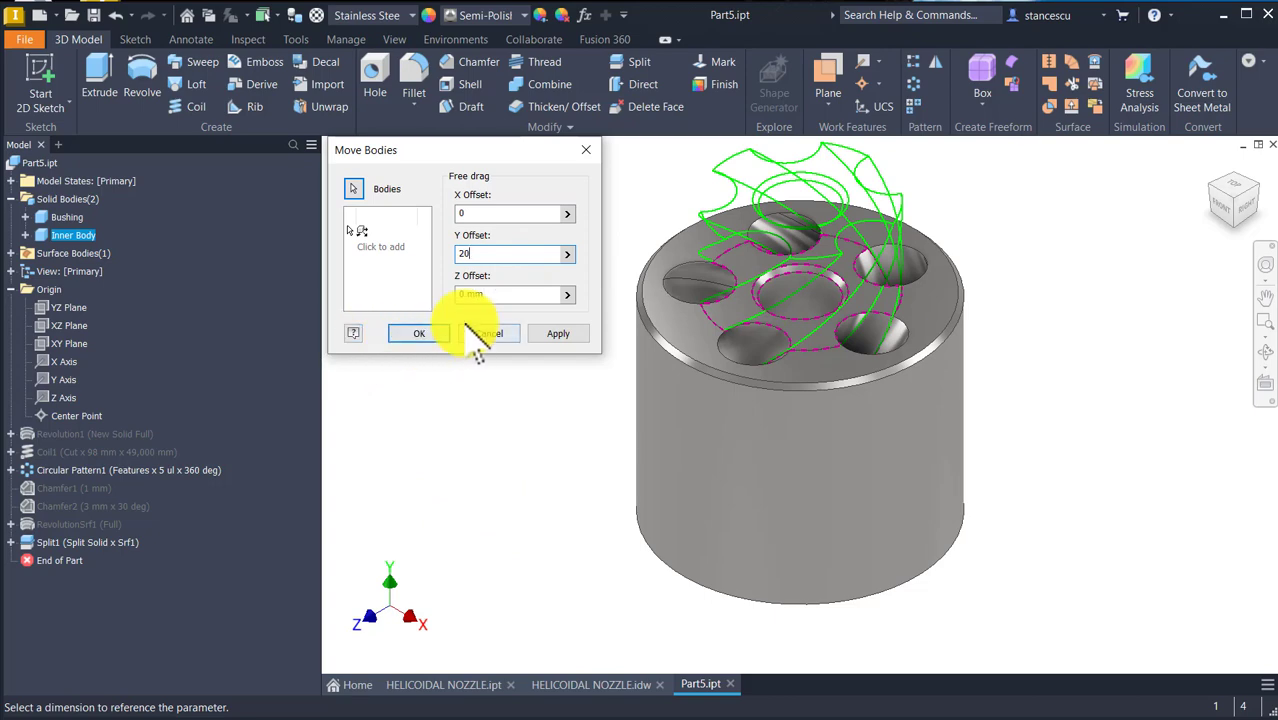
{"action": "left_click", "coordinate": [433, 327]}
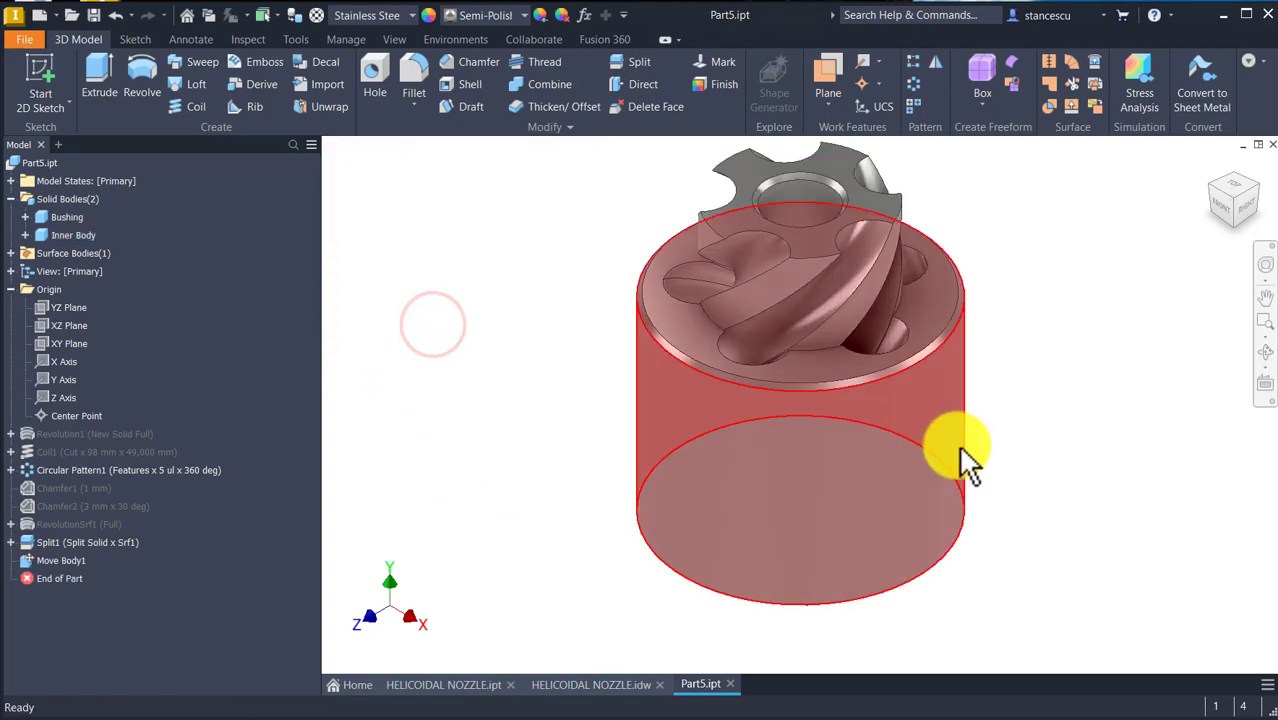
{"action": "scroll", "coordinate": [1098, 262], "scroll_direction": "up", "scroll_amount": 1}
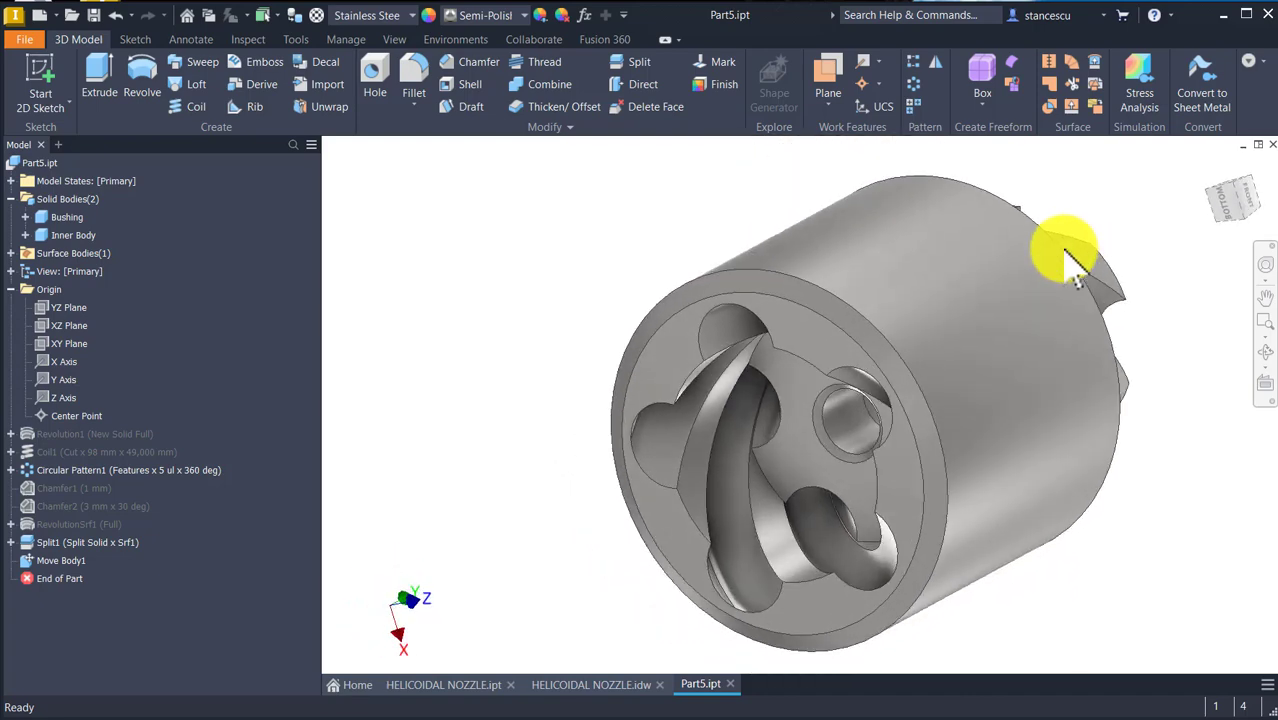
{"action": "key", "text": "F6"}
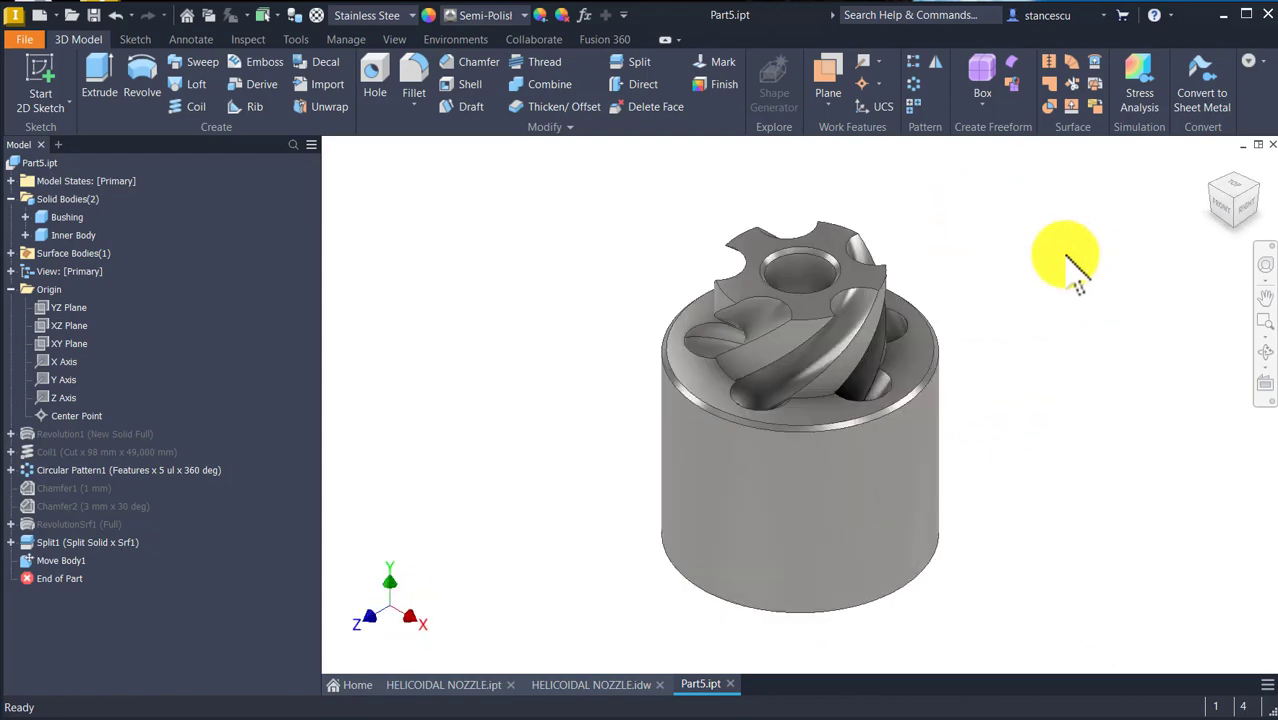